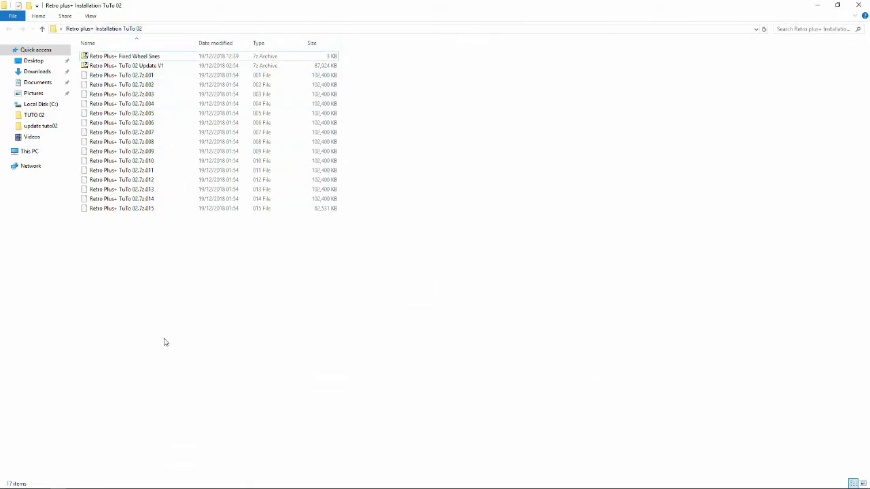
# - Examine the split archive parts and update archives in the Retro plus+ Installation TuTo 02 folder
pyautogui.moveTo(121, 302); pyautogui.dragTo(179, 55)
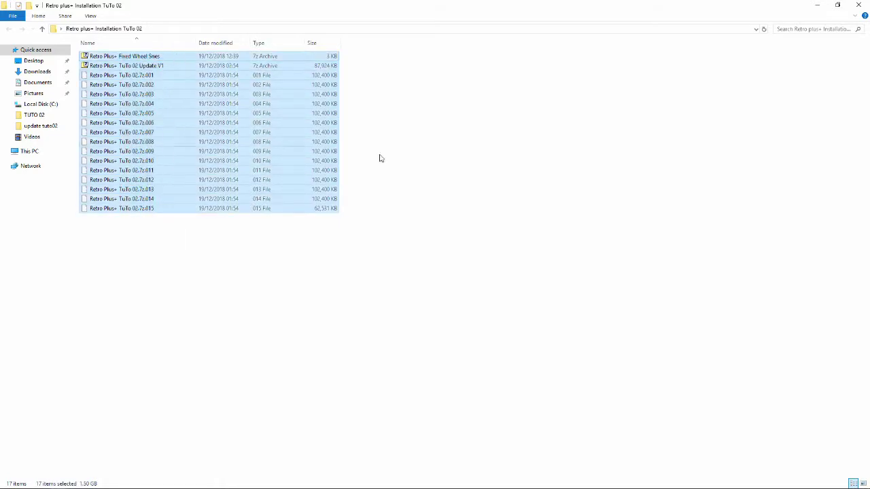
pyautogui.click(301, 294)
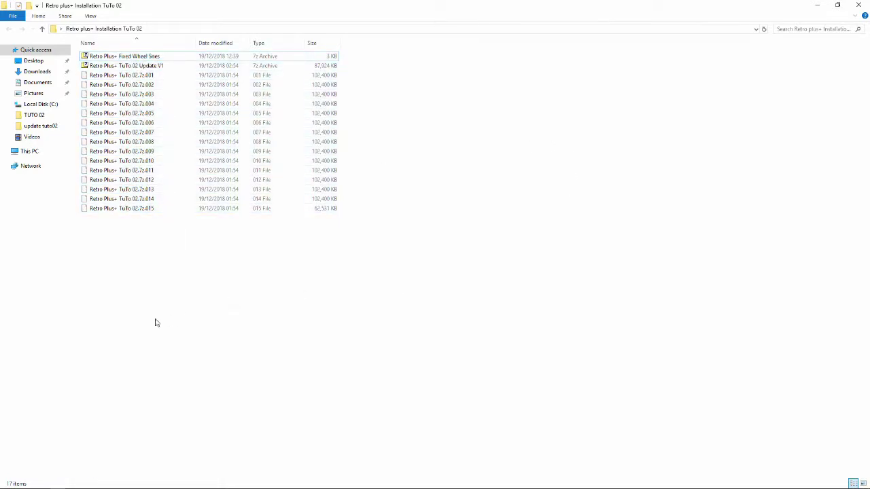
pyautogui.click(838, 5)
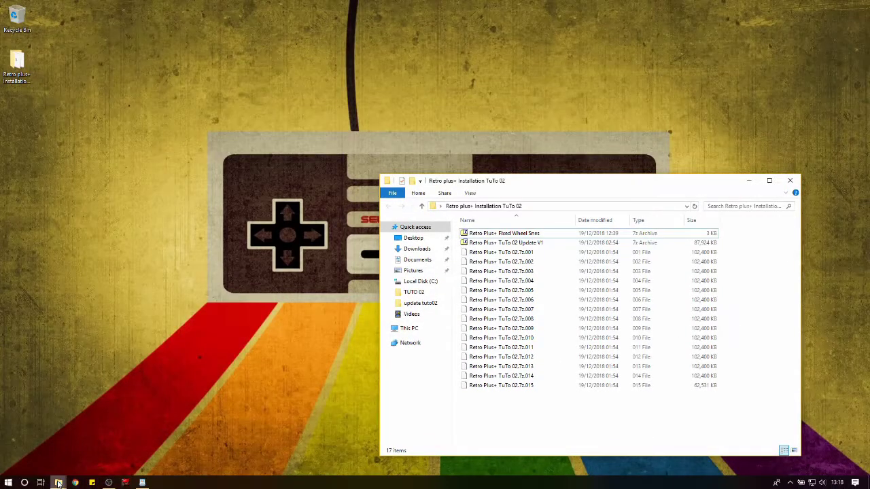
# - Open the existing Retro Plus+ folder at the root of Local Disk (C:) to view its contents
pyautogui.click(59, 482)
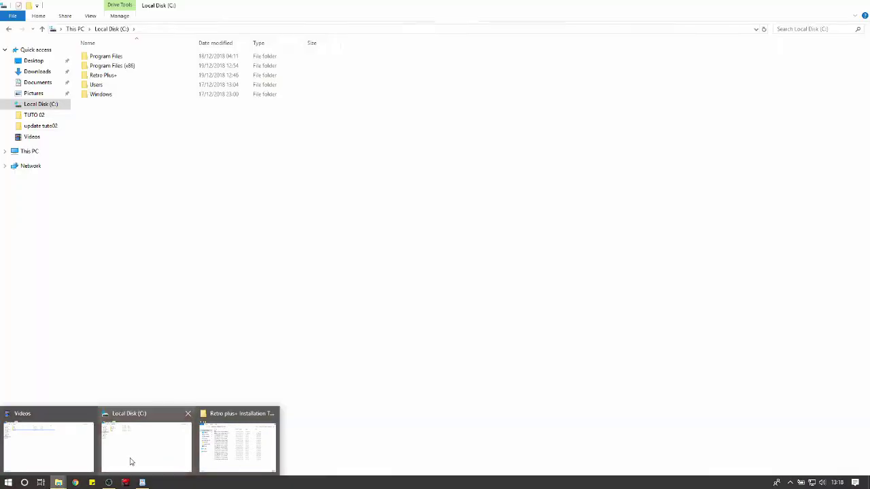
pyautogui.click(129, 462)
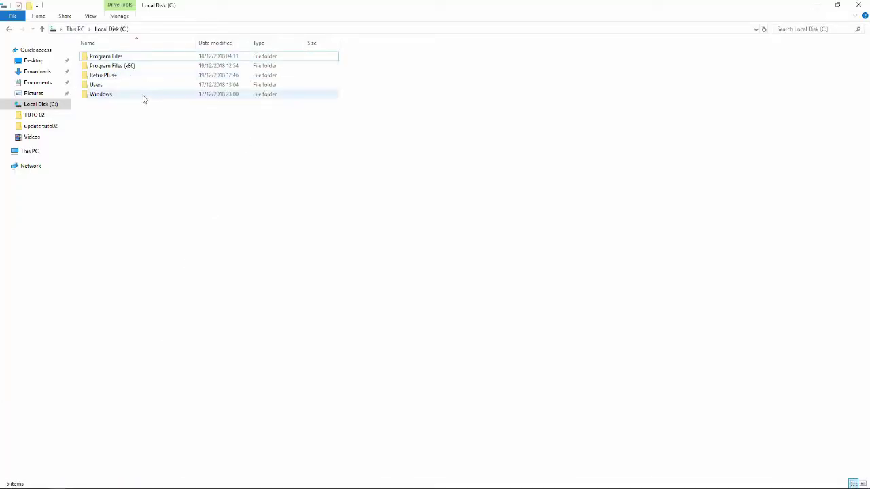
pyautogui.doubleClick(101, 76)
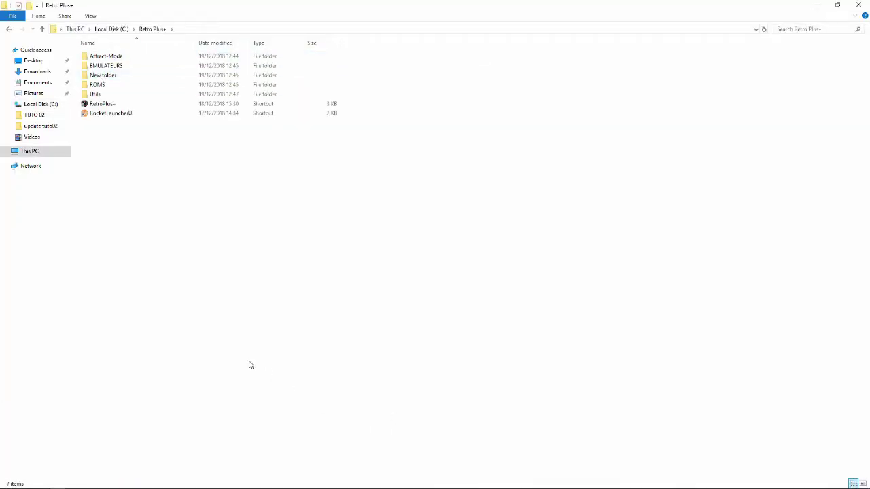
pyautogui.click(116, 29)
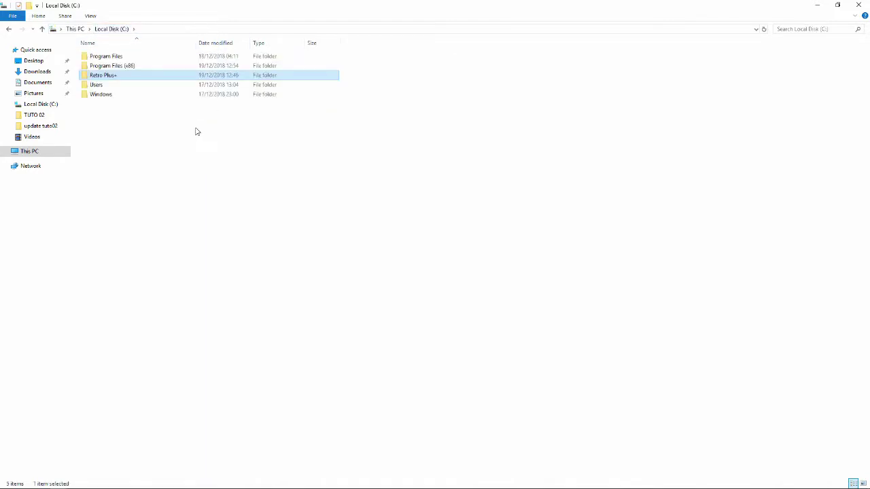
pyautogui.doubleClick(89, 77)
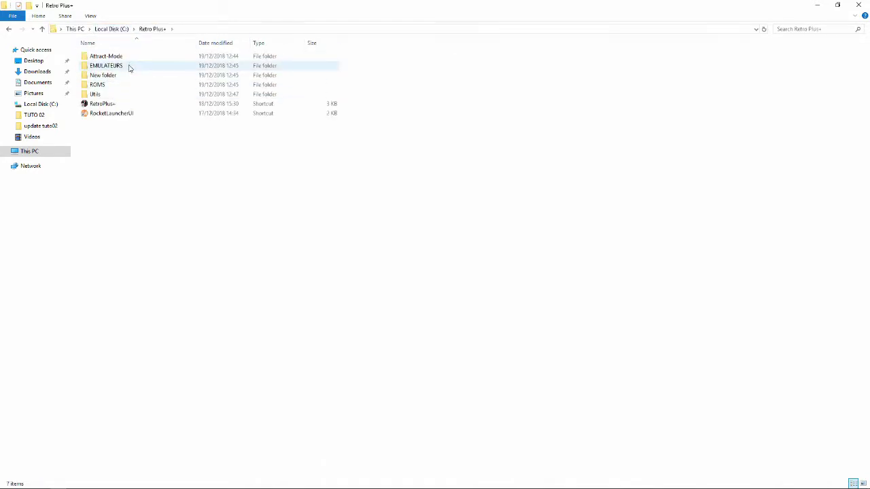
# - Look inside the EMULATEURS folder and its RetroArch subfolder, and return to the Retro Plus+ folder
pyautogui.doubleClick(129, 68)
pyautogui.click(116, 60)
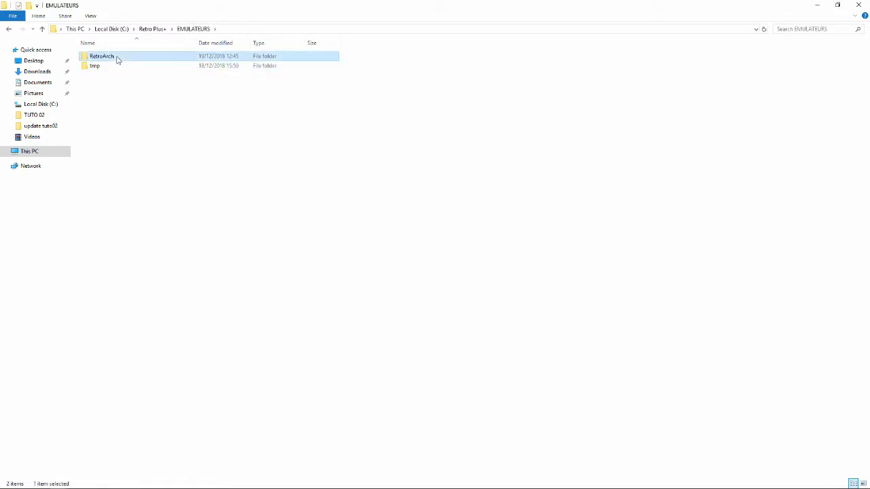
pyautogui.doubleClick(116, 59)
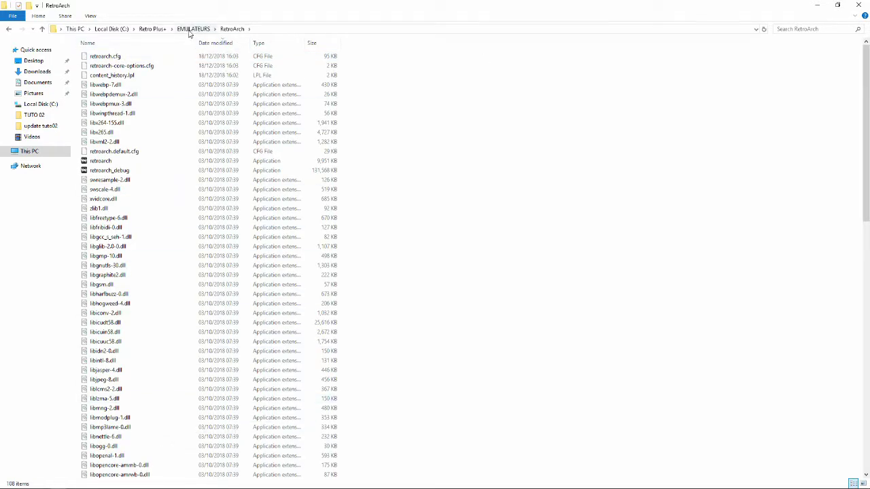
pyautogui.click(191, 29)
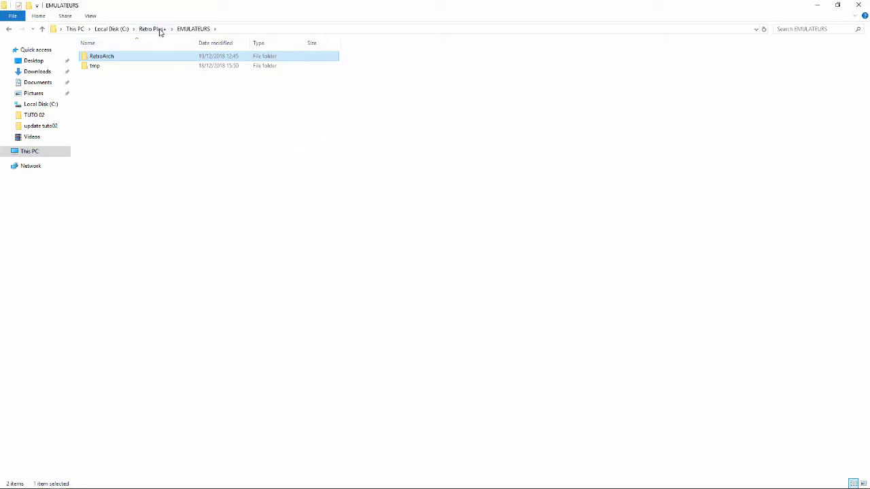
pyautogui.click(152, 29)
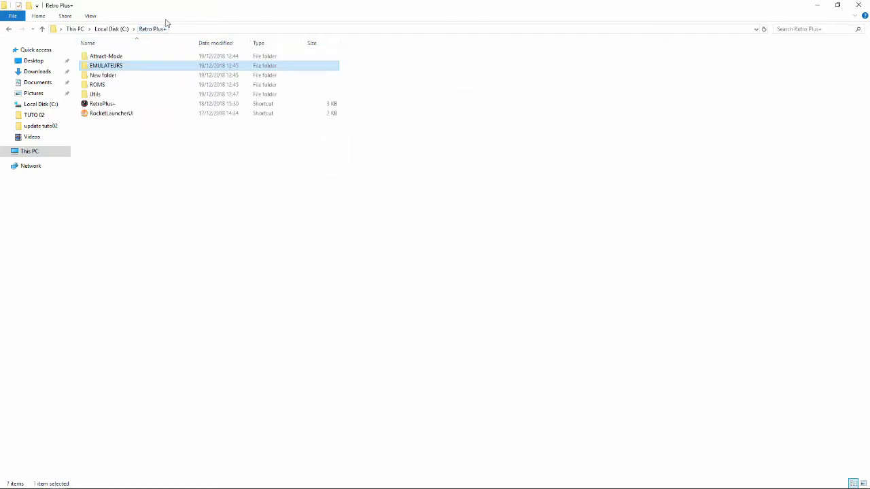
# - Look inside ROMS at the super nintendo entertainment system folder, and return to the root of Local Disk (C:)
pyautogui.doubleClick(106, 88)
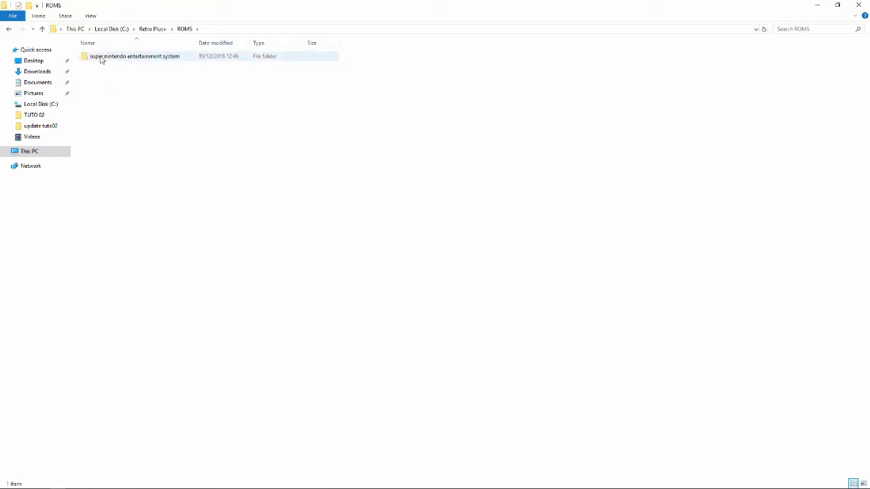
pyautogui.click(101, 59)
pyautogui.doubleClick(101, 59)
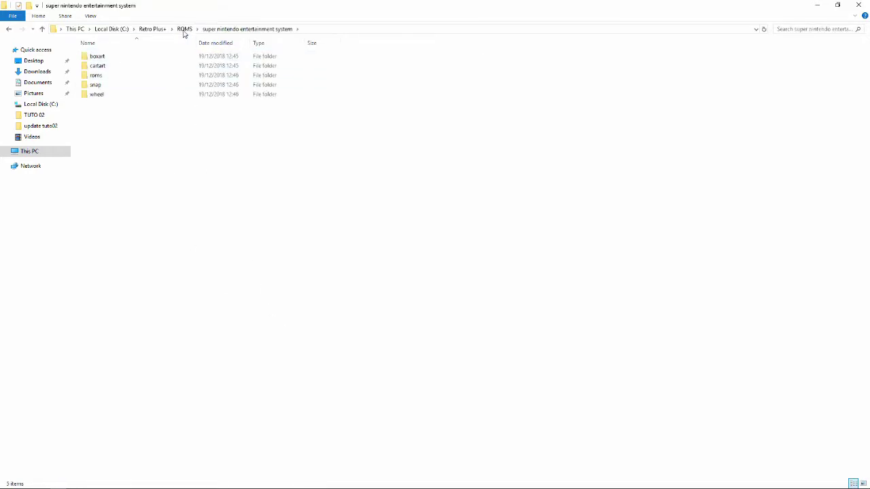
pyautogui.click(184, 30)
pyautogui.click(152, 29)
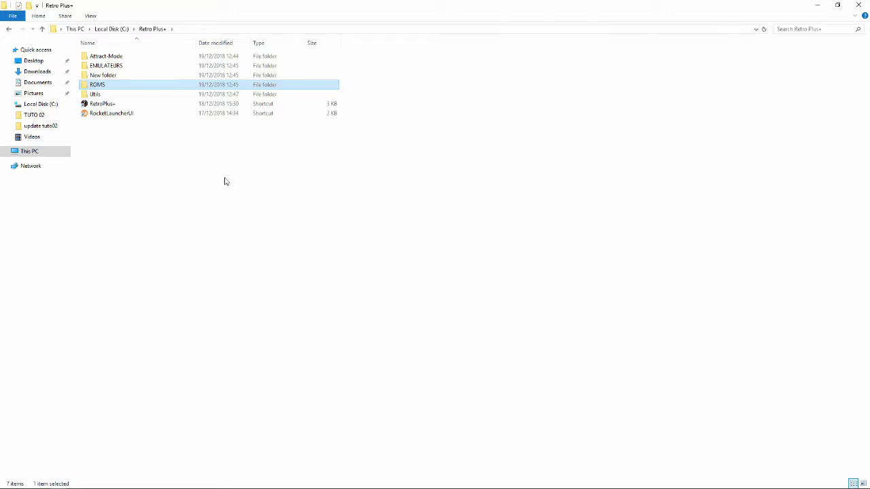
pyautogui.click(107, 30)
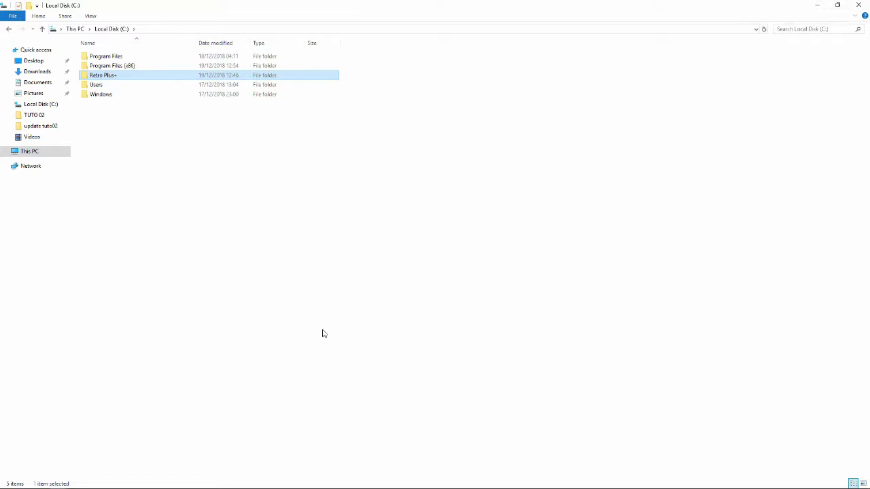
# - Bring up the Retro plus+ Installation TuTo 02 folder from the desktop and maximise its window
pyautogui.click(839, 6)
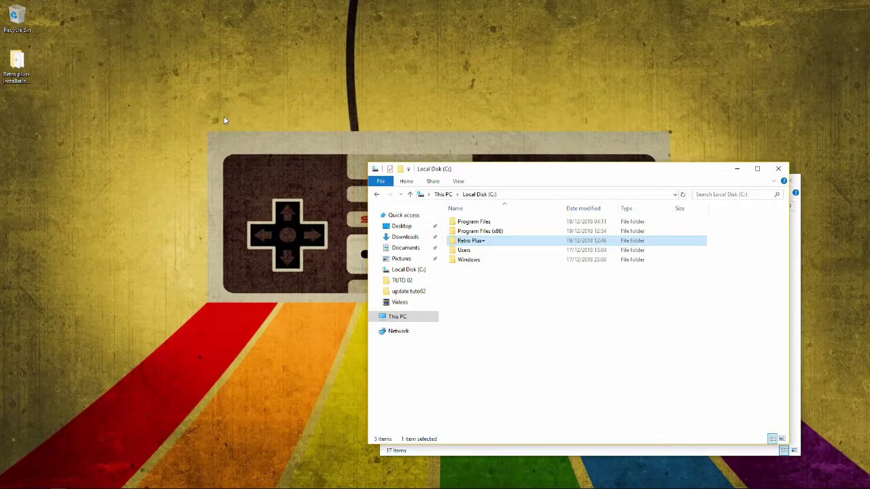
pyautogui.doubleClick(16, 64)
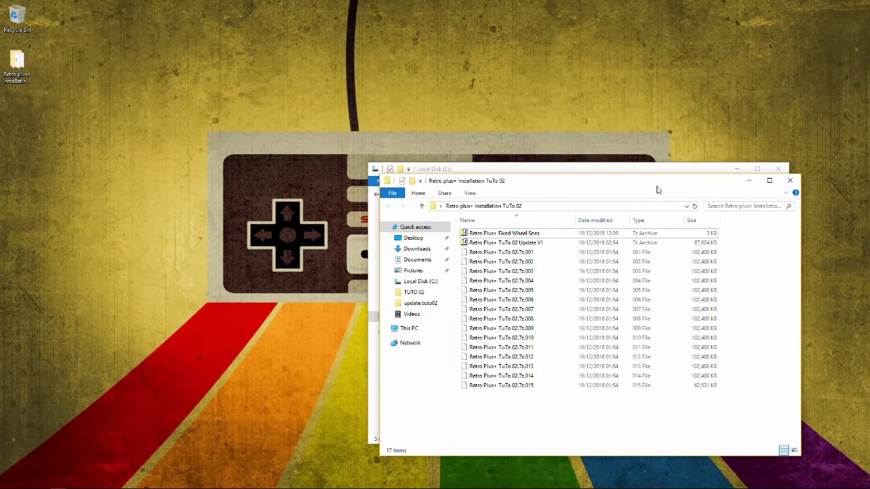
pyautogui.moveTo(657, 189); pyautogui.dragTo(437, 78)
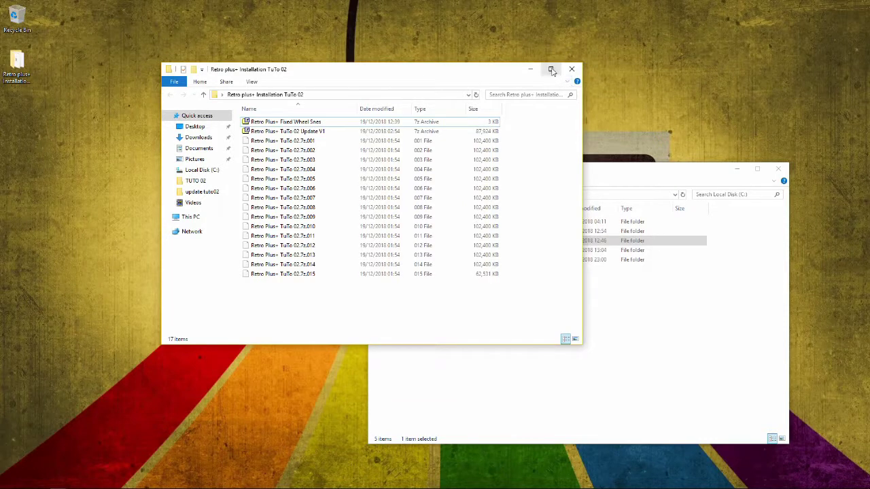
pyautogui.click(551, 69)
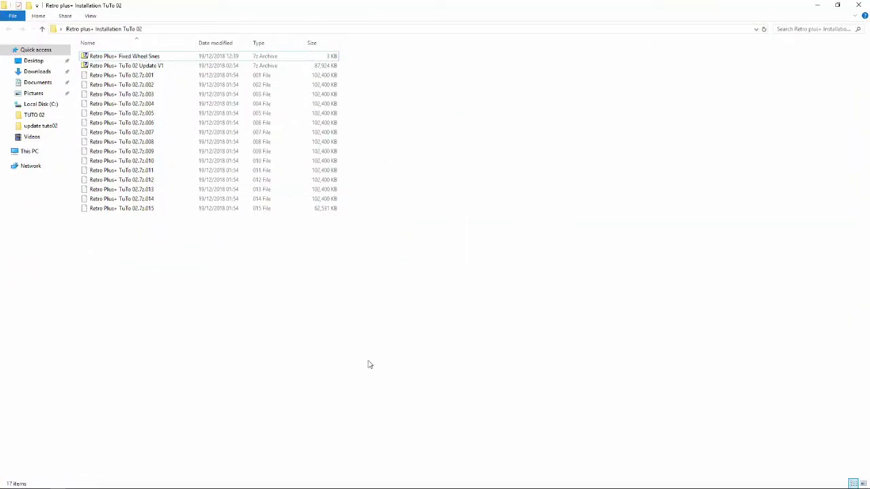
# - Review the full set of archive files in the installation folder and clear both folder windows from the desktop
pyautogui.moveTo(135, 252); pyautogui.dragTo(138, 59)
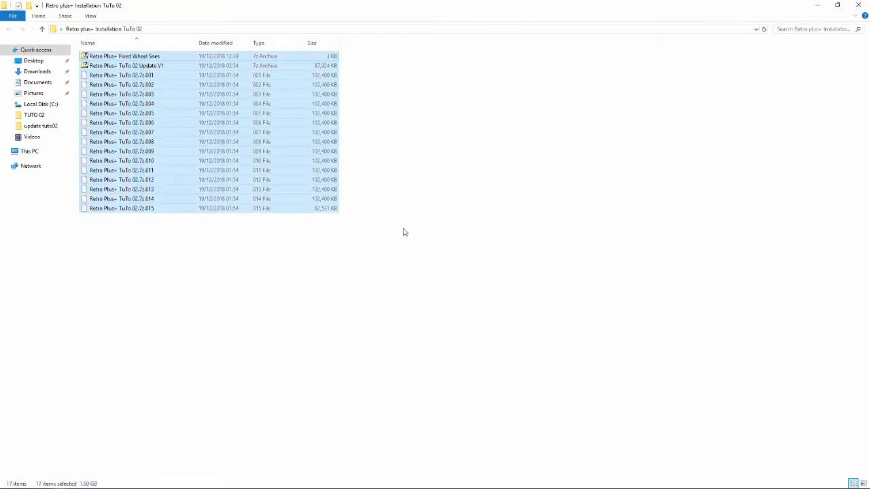
pyautogui.click(314, 312)
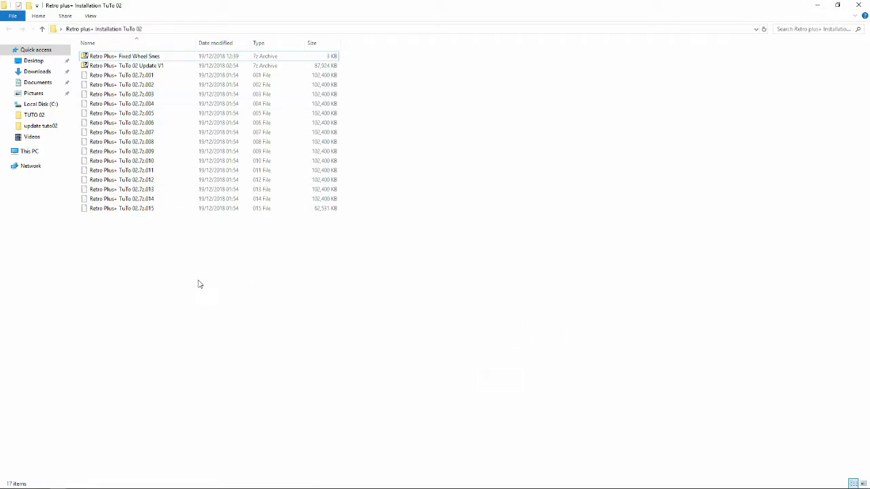
pyautogui.moveTo(184, 280); pyautogui.dragTo(424, 282)
pyautogui.click(818, 5)
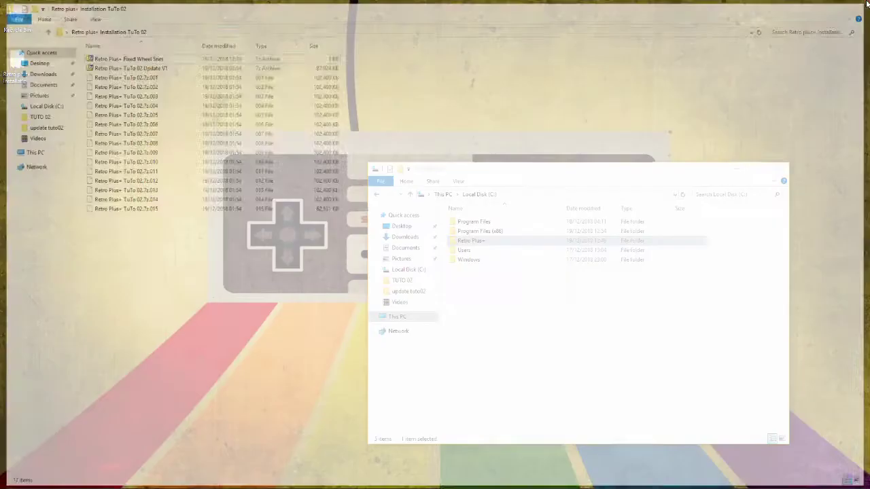
pyautogui.click(778, 168)
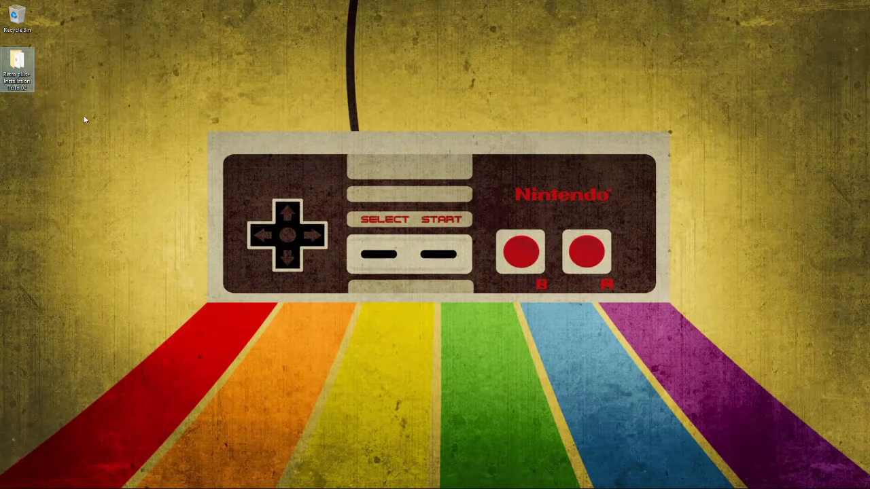
# - Open Retro Plus+ TuTo 02.7z.001 from the desktop's Retro plus+ Installation TuTo 02 folder as an archive in 7-Zip
pyautogui.doubleClick(18, 70)
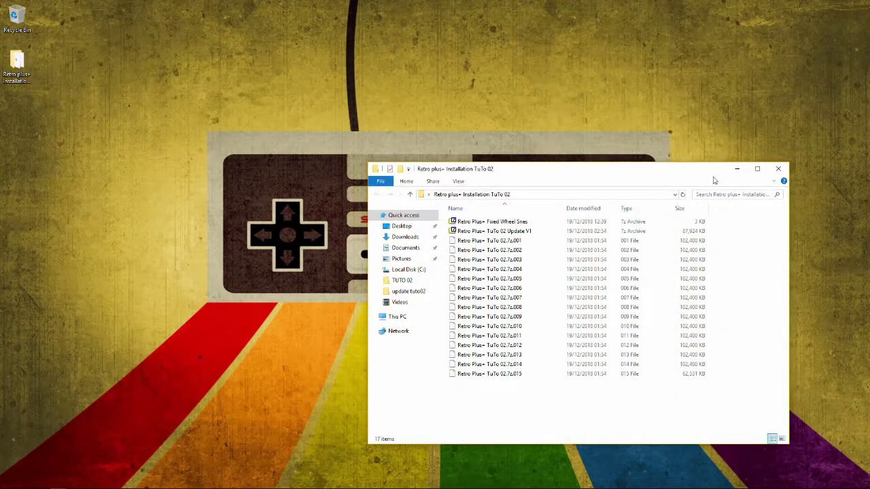
pyautogui.click(757, 168)
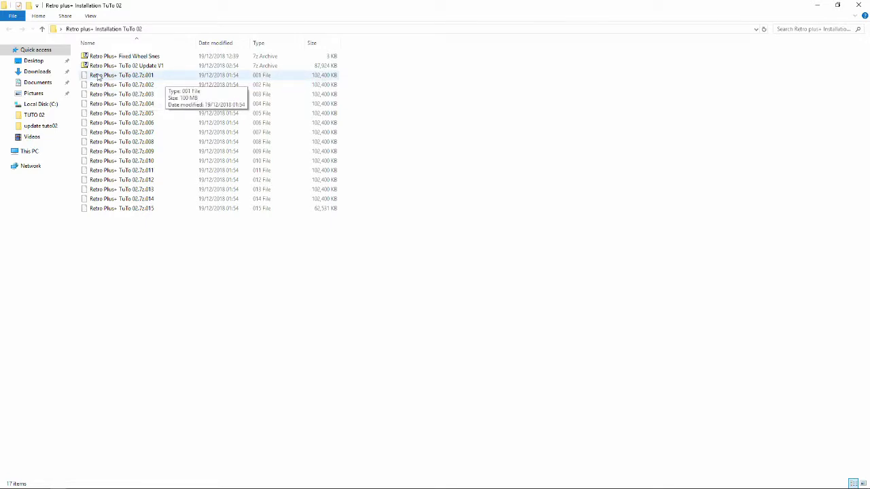
pyautogui.rightClick(146, 78)
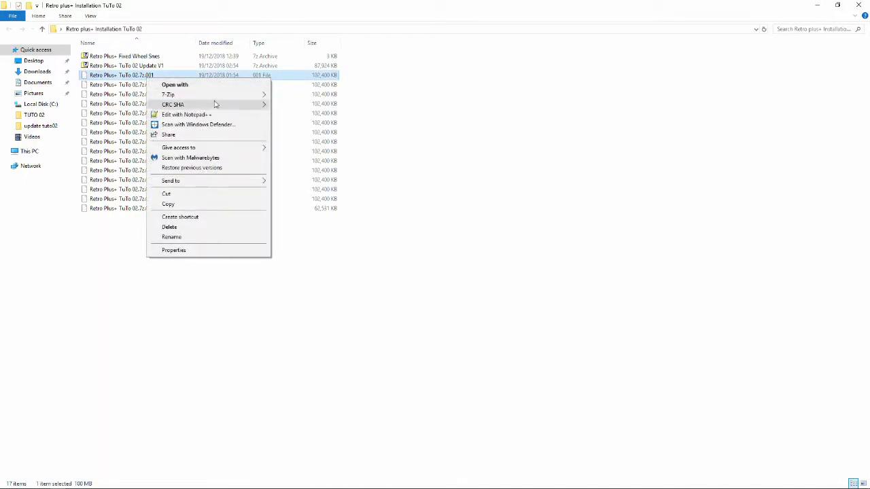
pyautogui.moveTo(235, 99)
pyautogui.click(305, 96)
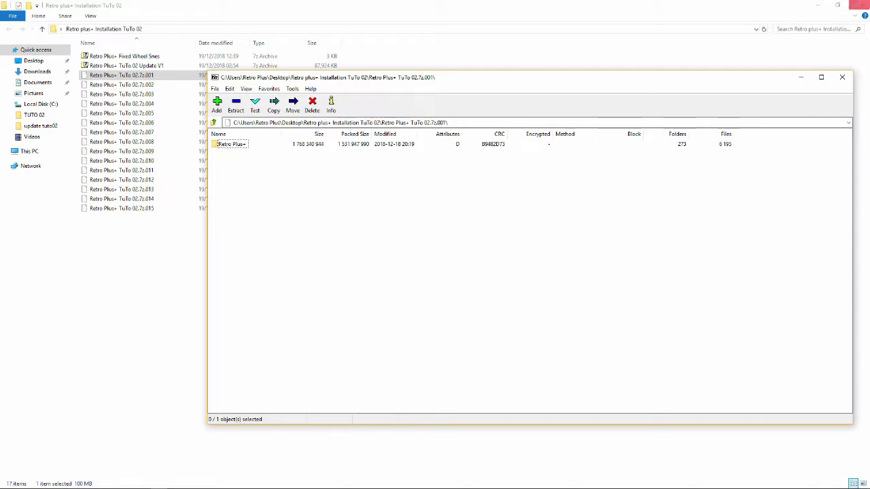
# - Extract the Retro Plus+ folder from the open 7-Zip archive to the root of Local Disk (C:) in File Explorer
pyautogui.click(818, 7)
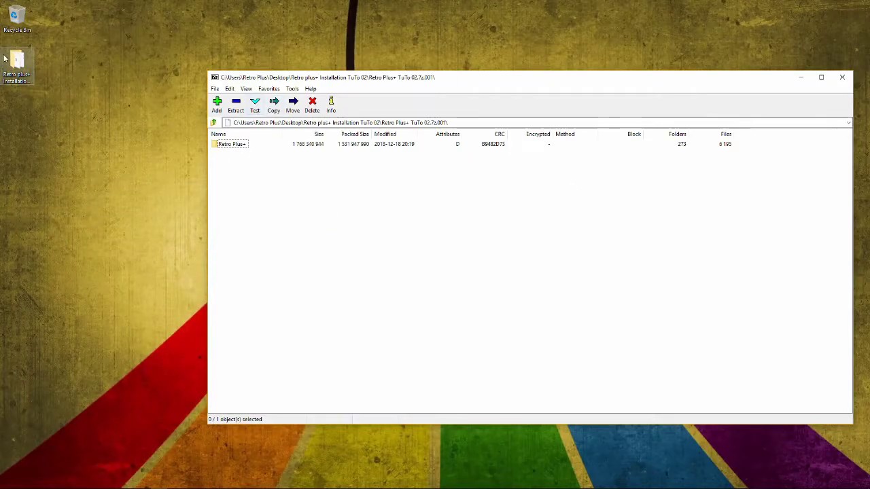
pyautogui.moveTo(59, 484)
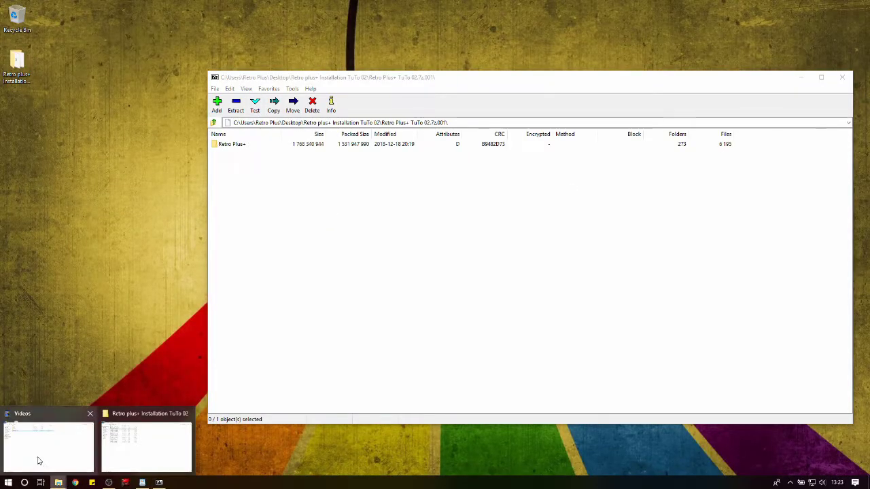
pyautogui.click(155, 418)
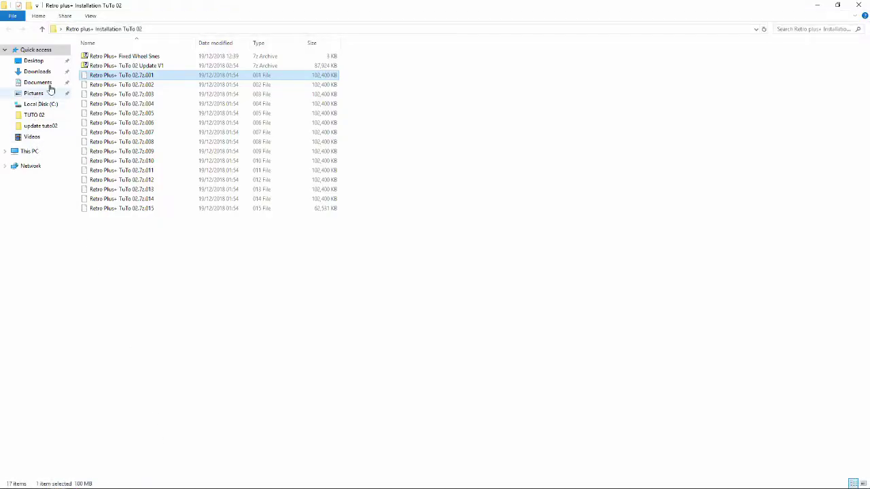
pyautogui.click(30, 103)
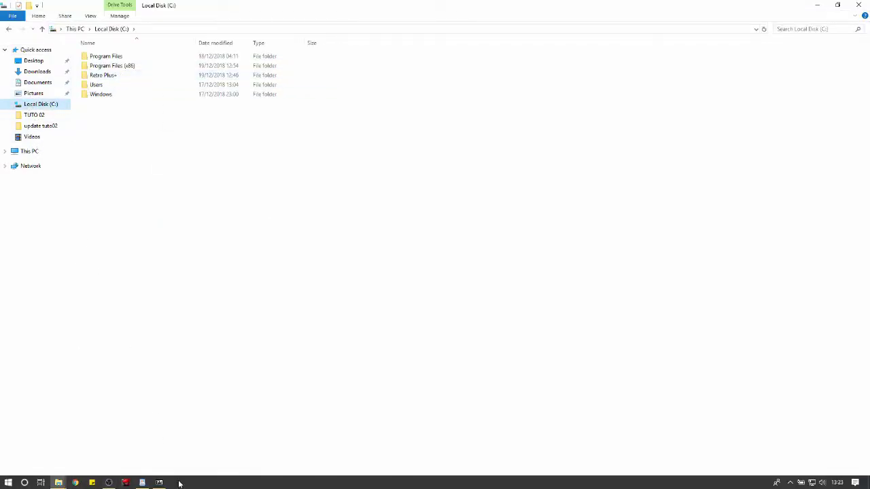
pyautogui.click(166, 483)
pyautogui.click(236, 145)
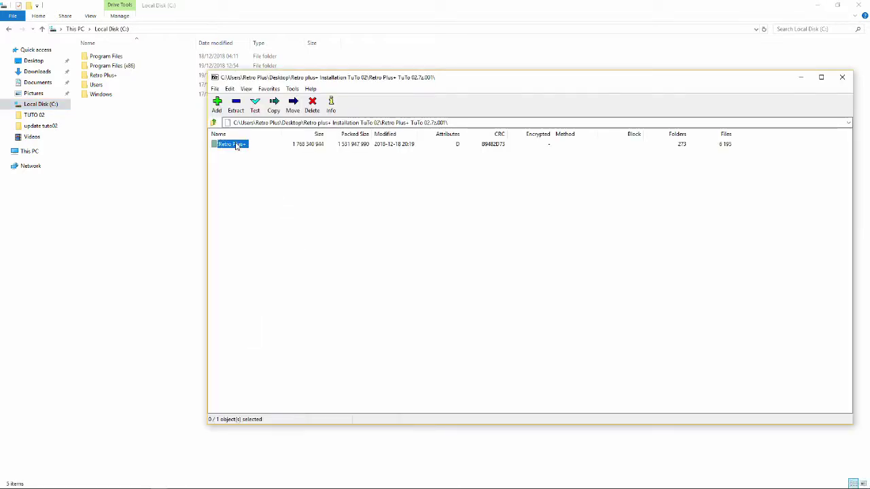
pyautogui.moveTo(234, 203); pyautogui.dragTo(191, 237)
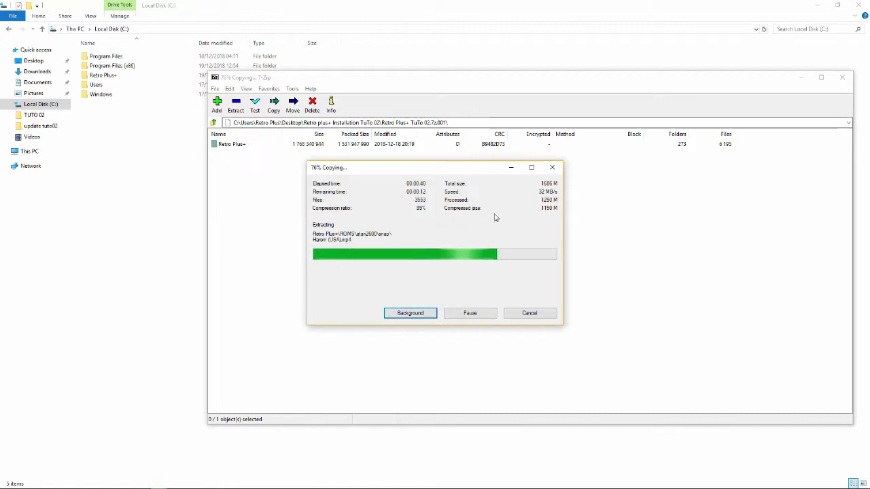
pyautogui.moveTo(409, 172)
pyautogui.mouseDown()
pyautogui.moveTo(420, 145)
pyautogui.moveTo(498, 91)
pyautogui.moveTo(309, 94)
pyautogui.moveTo(309, 83)
pyautogui.moveTo(394, 161)
pyautogui.moveTo(423, 174)
pyautogui.mouseUp()
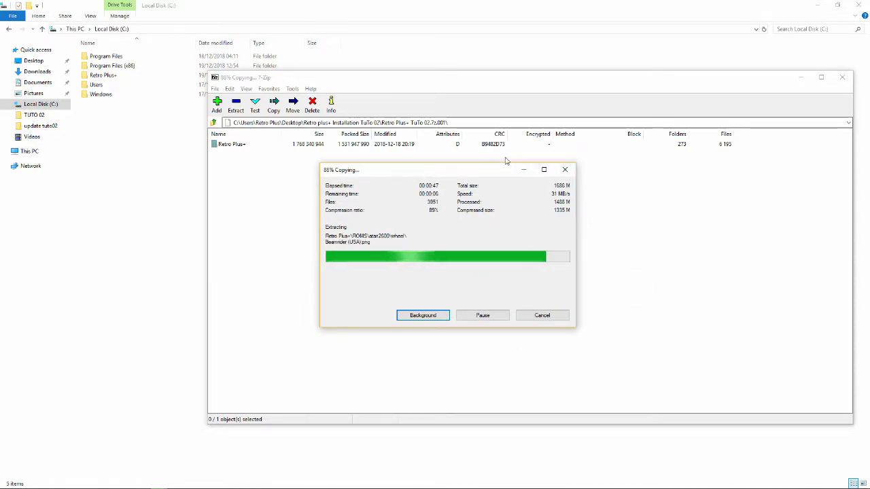
# - Replace the same-named files on Local Disk (C:) with those from the extracted Retro Plus+ folder
pyautogui.moveTo(422, 171); pyautogui.dragTo(236, 159)
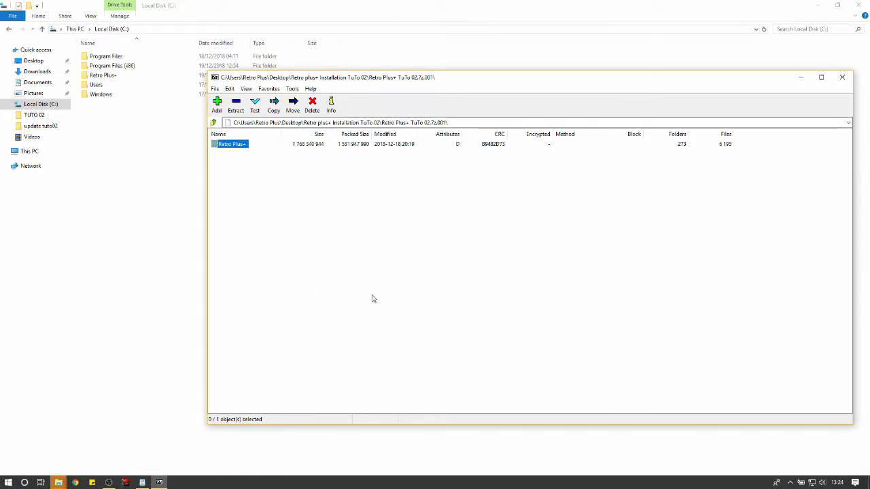
pyautogui.click(59, 483)
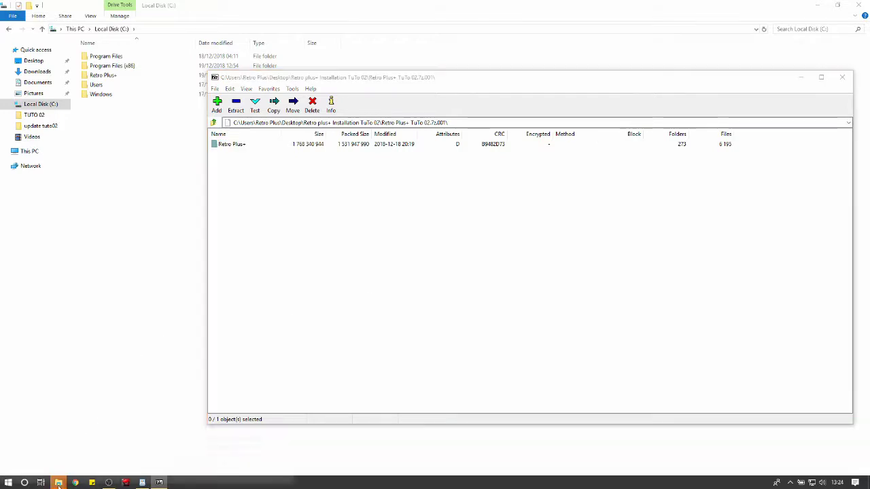
pyautogui.click(276, 431)
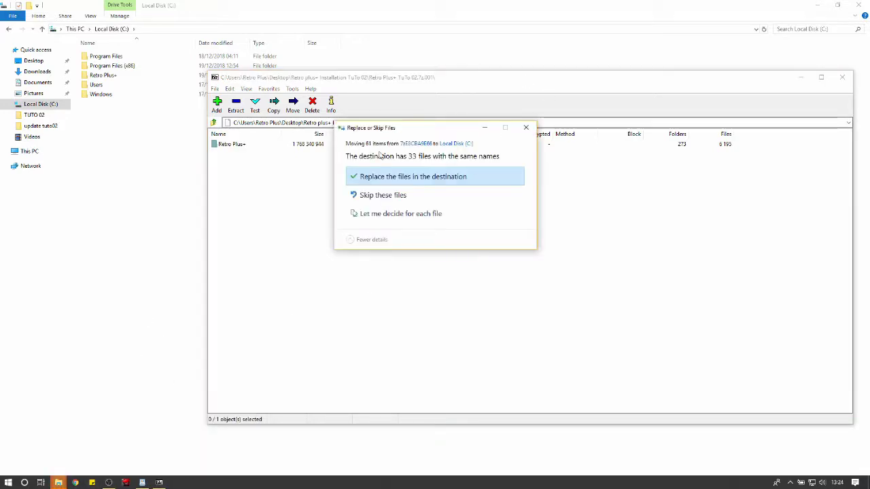
pyautogui.click(377, 183)
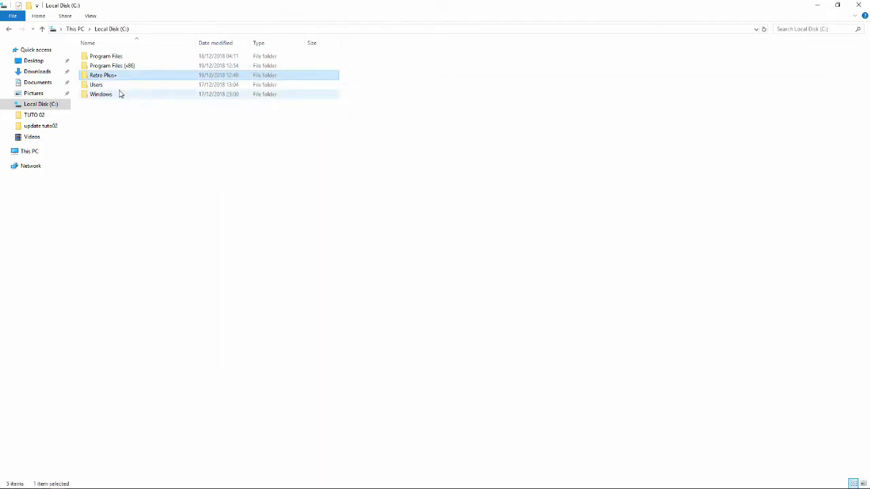
pyautogui.click(296, 274)
pyautogui.moveTo(109, 484)
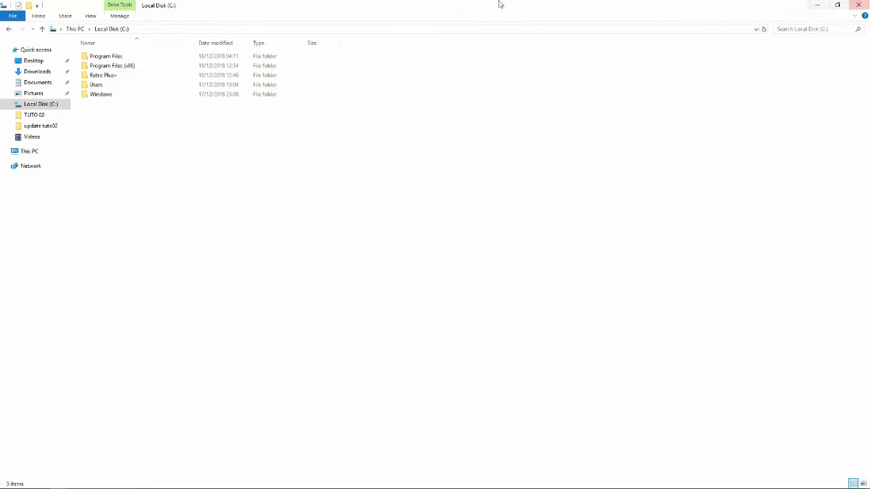
# - Open the Retro Plus+ TuTo 02 Update V1 archive from the desktop's Retro plus+ Installation TuTo 02 folder in 7-Zip
pyautogui.click(31, 61)
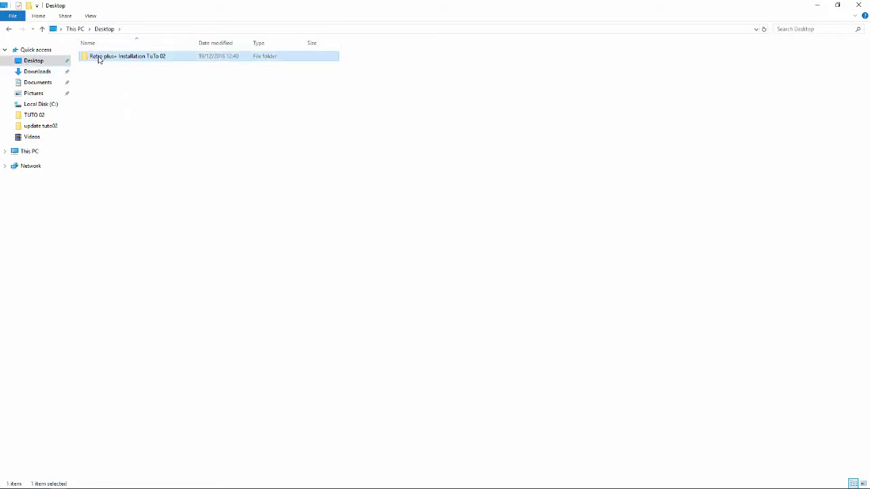
pyautogui.doubleClick(98, 59)
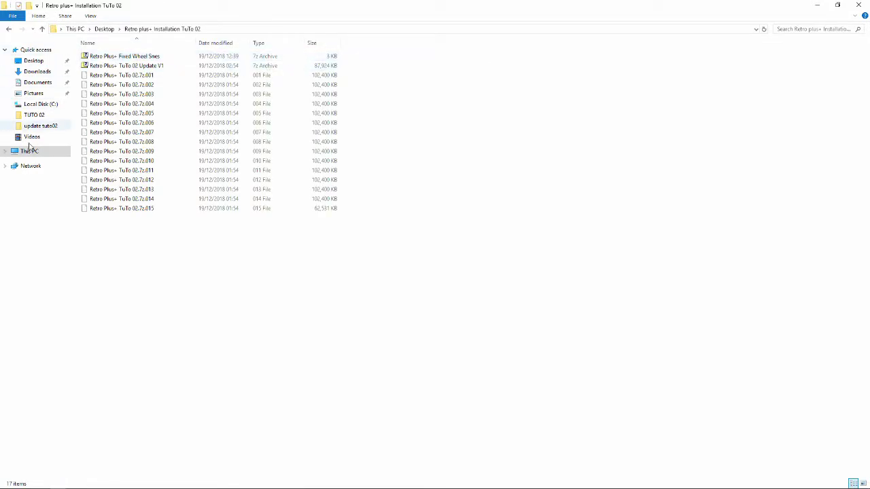
pyautogui.rightClick(138, 67)
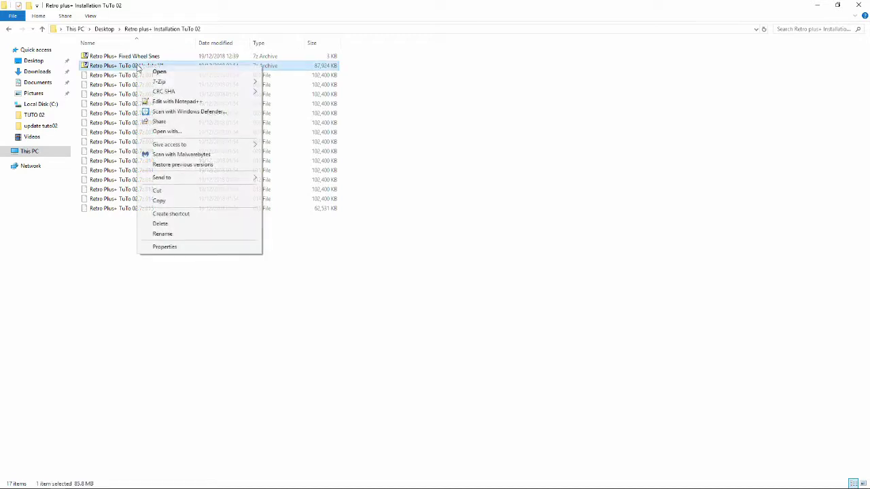
pyautogui.click(97, 68)
pyautogui.doubleClick(99, 65)
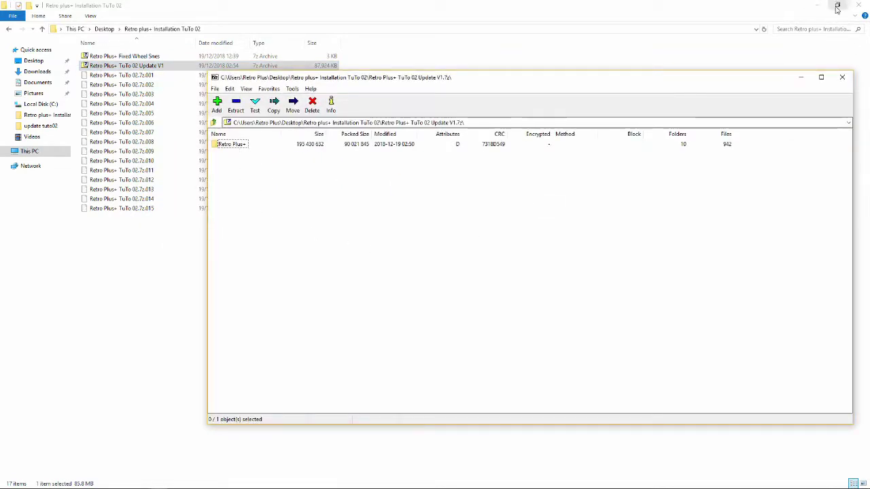
# - Show Local Disk (C:) in File Explorer with the update archive's 7-Zip window placed over it
pyautogui.click(41, 104)
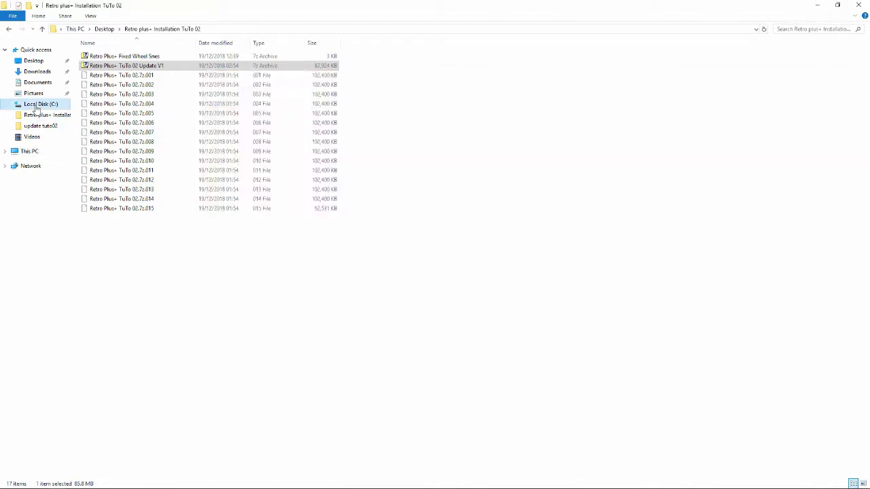
pyautogui.moveTo(87, 487)
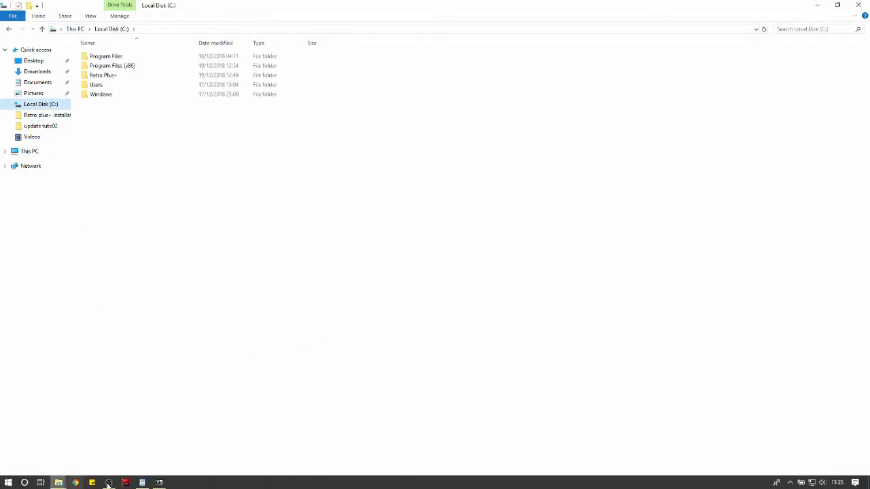
pyautogui.click(158, 483)
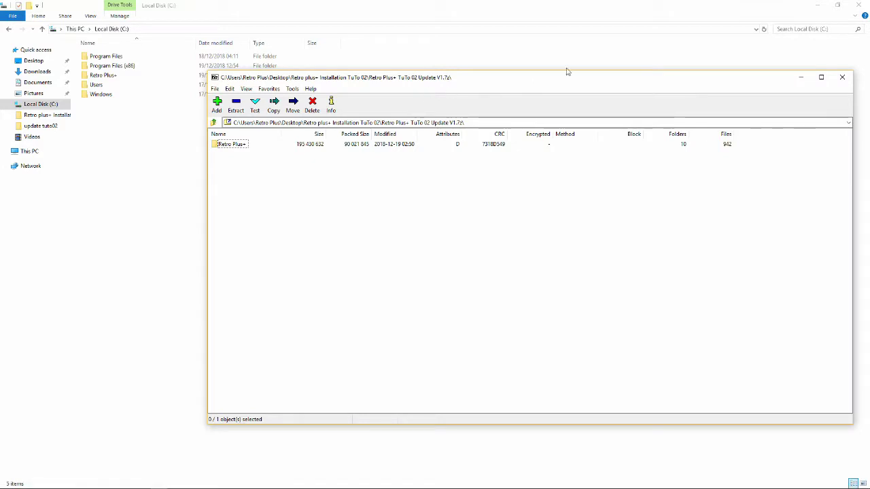
pyautogui.moveTo(505, 85)
pyautogui.mouseDown()
pyautogui.moveTo(549, 74)
pyautogui.moveTo(518, 80)
pyautogui.mouseUp()
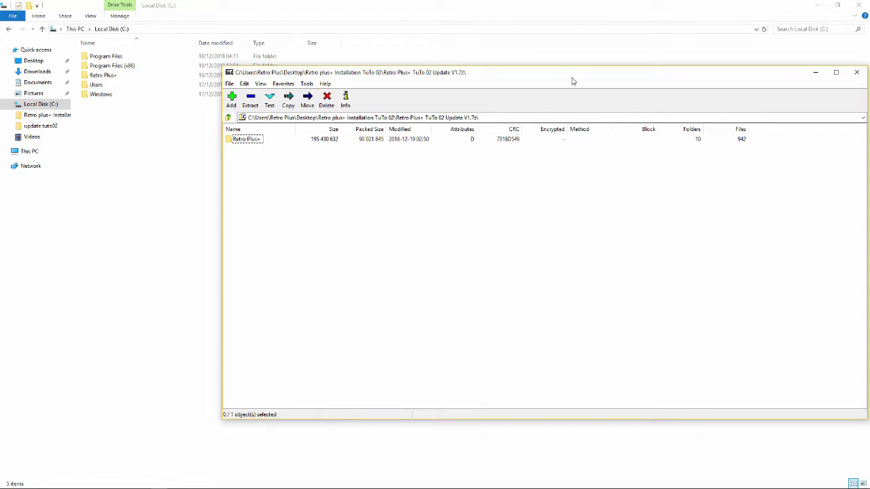
pyautogui.moveTo(581, 81); pyautogui.dragTo(567, 58)
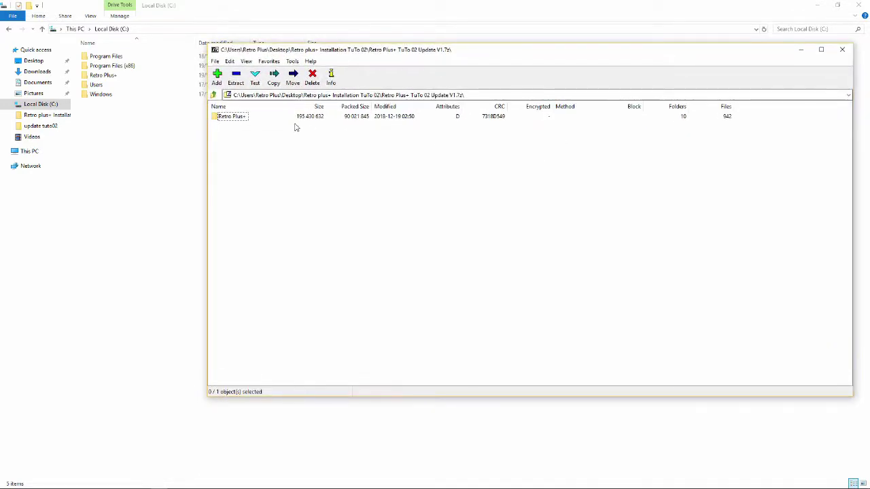
# - Check the contents of the update archive's Retro Plus+ folder and extract it to Local Disk (C:), replacing the files with the same names
pyautogui.doubleClick(225, 120)
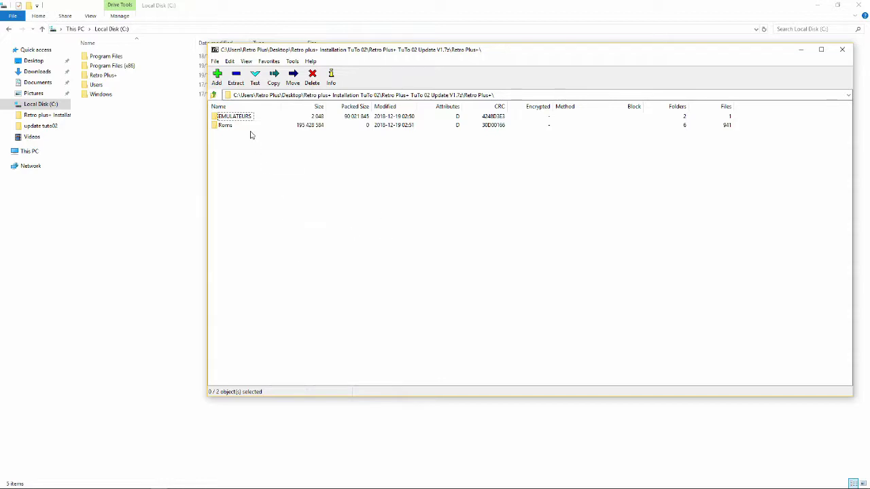
pyautogui.click(213, 95)
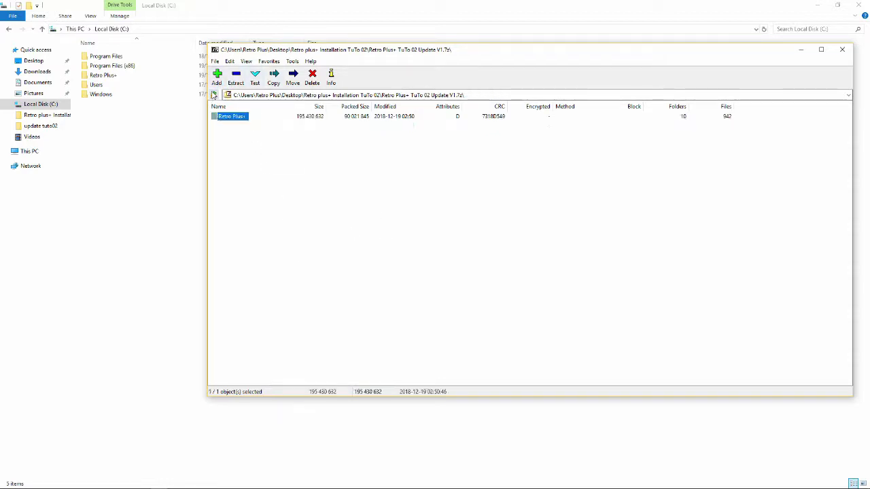
pyautogui.moveTo(602, 55); pyautogui.dragTo(660, 59)
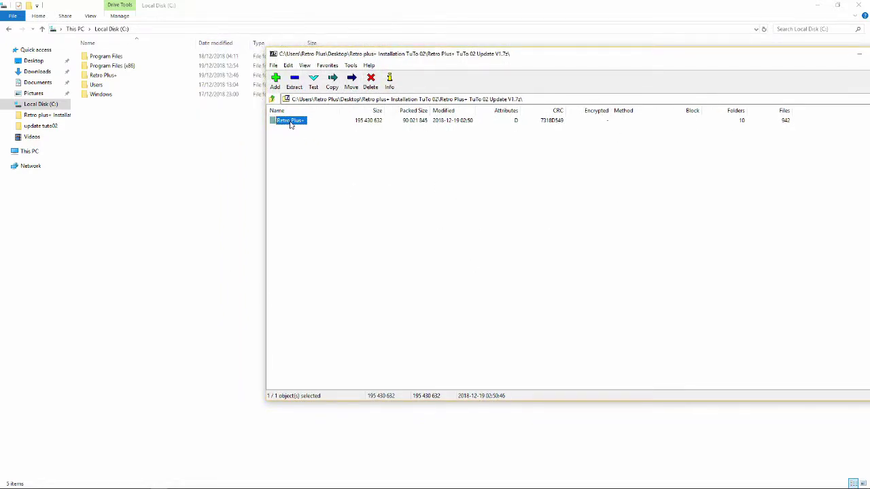
pyautogui.moveTo(212, 197); pyautogui.dragTo(213, 197)
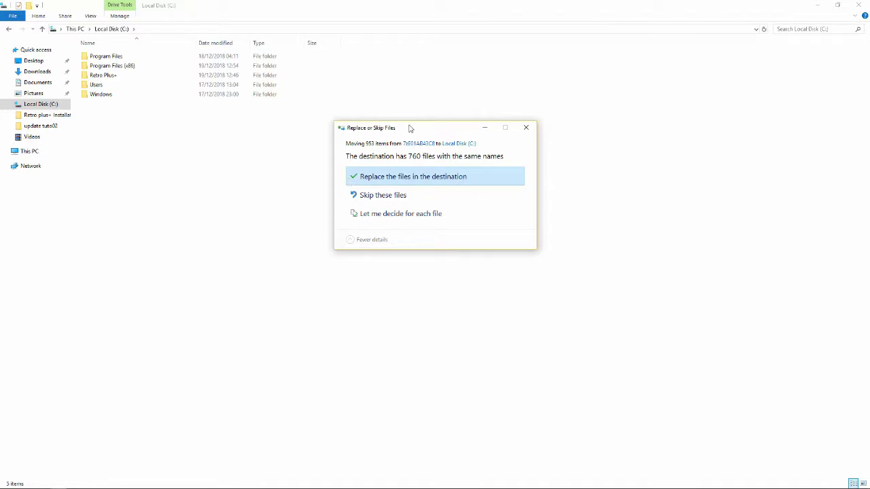
pyautogui.click(385, 178)
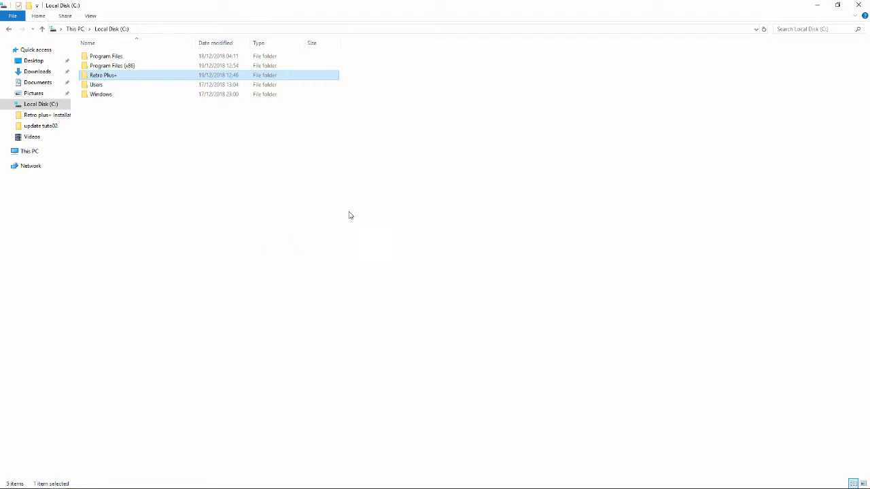
pyautogui.click(286, 267)
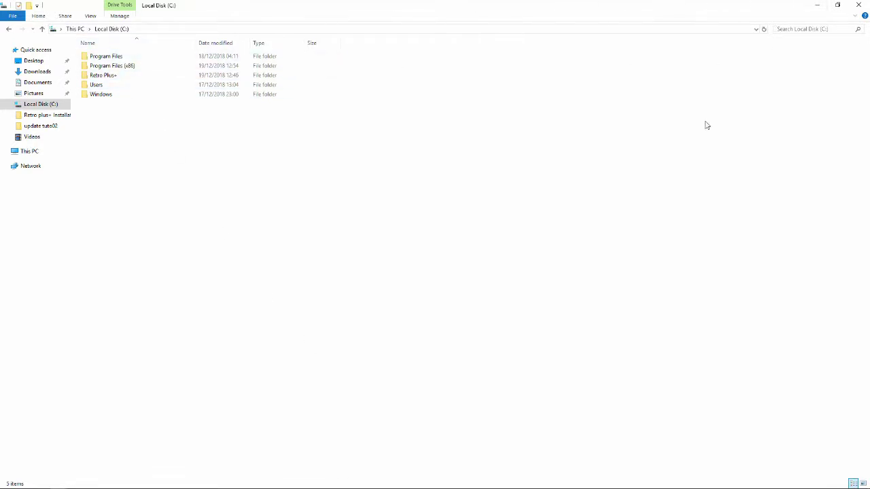
# - Bring the update archive's 7-Zip window back to the front and close it
pyautogui.moveTo(462, 488)
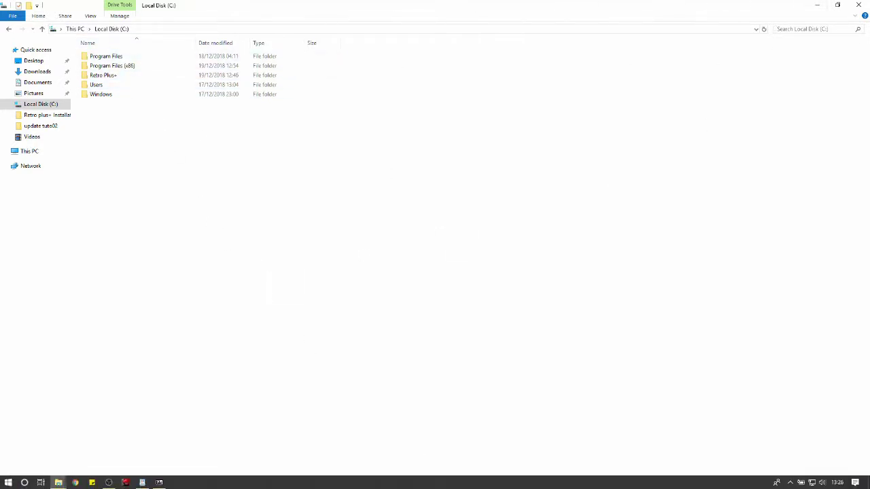
pyautogui.click(158, 482)
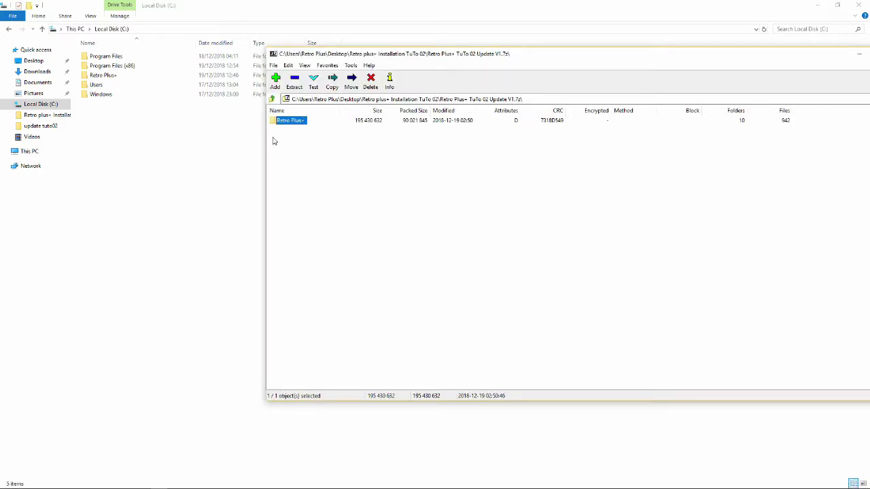
pyautogui.moveTo(774, 59); pyautogui.dragTo(576, 75)
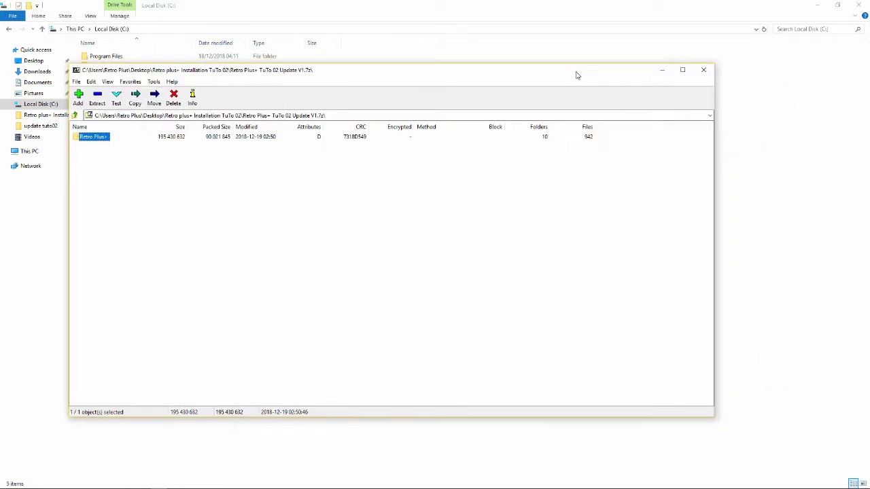
pyautogui.click(705, 71)
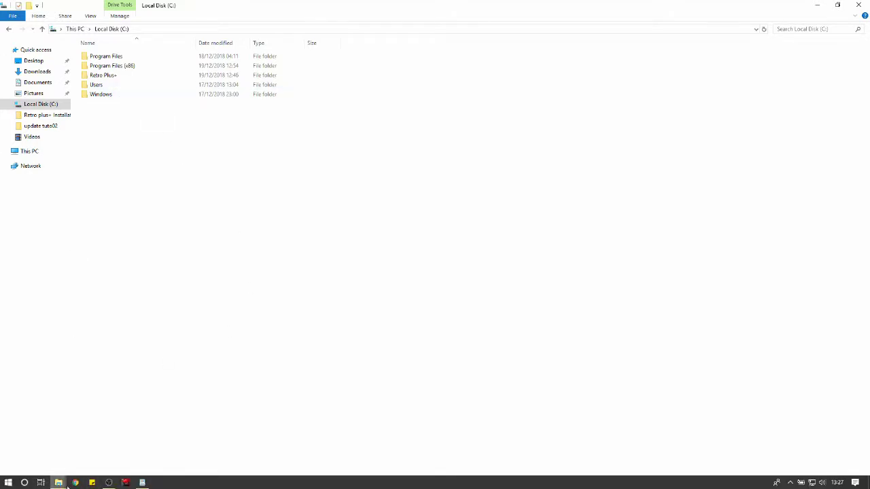
pyautogui.click(142, 483)
pyautogui.click(142, 483)
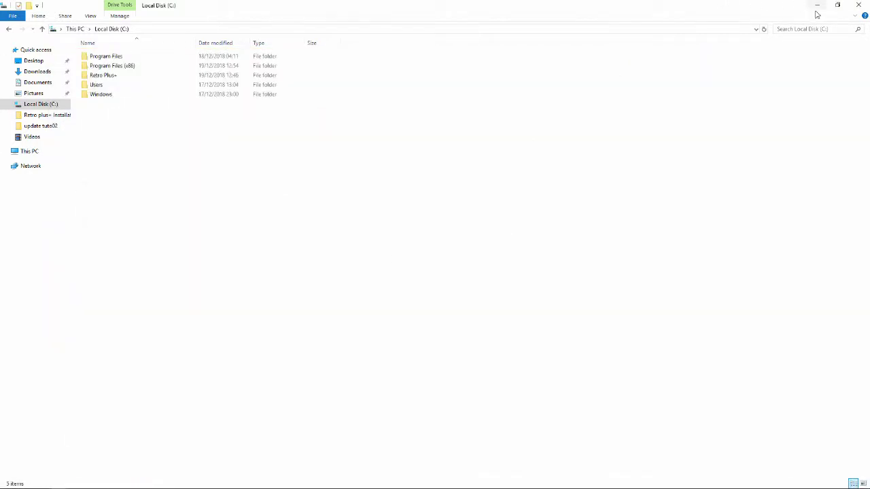
# - Minimise the Local Disk (C:) window and open the desktop's Retro plus+ Installation TuTo 02 folder in a maximised window
pyautogui.click(817, 5)
pyautogui.doubleClick(14, 63)
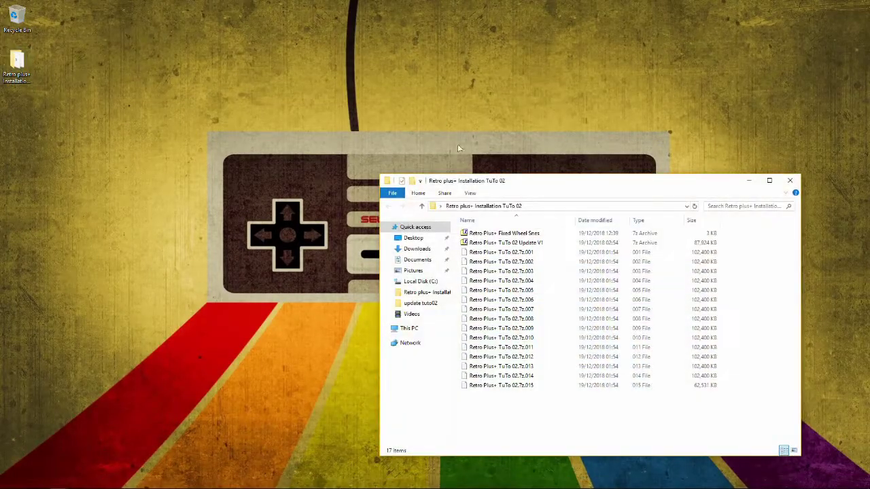
pyautogui.click(769, 180)
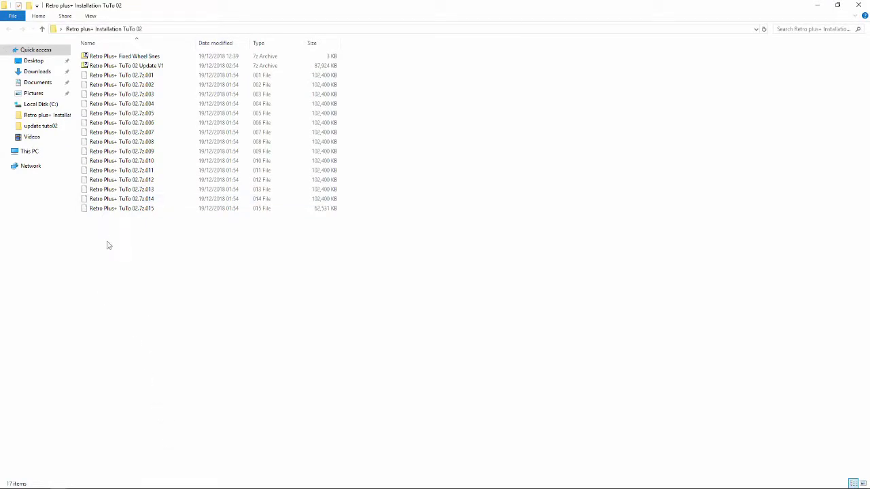
# - Review the split Retro Plus+ TuTo 02 archive parts, the TuTo 02 Update V1 archive and the Fixed Wheel Snes archive
pyautogui.moveTo(106, 245); pyautogui.dragTo(178, 73)
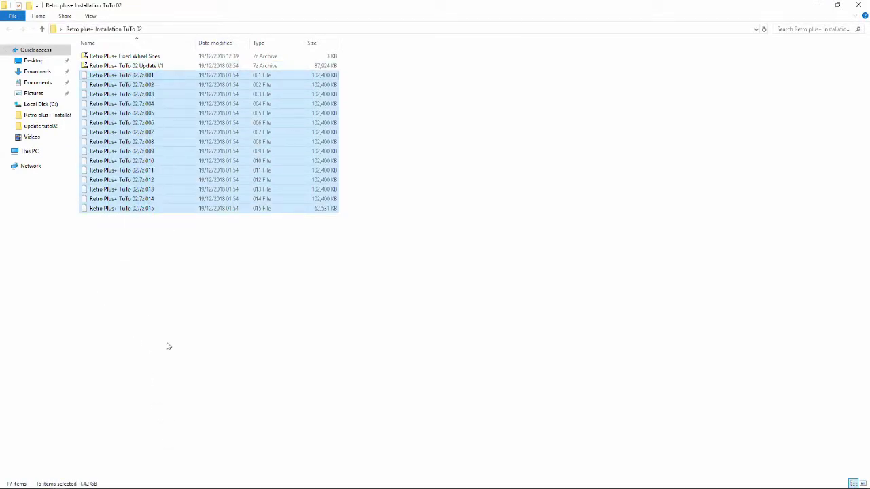
pyautogui.click(170, 404)
pyautogui.click(144, 67)
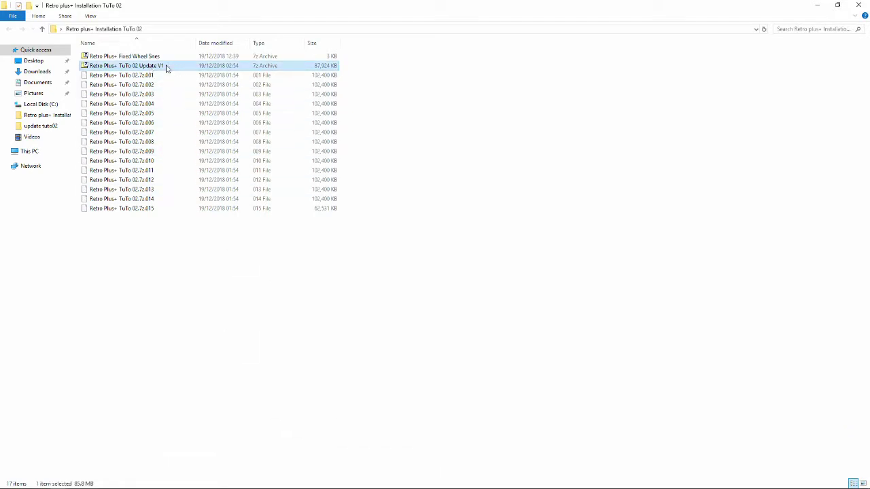
pyautogui.click(177, 377)
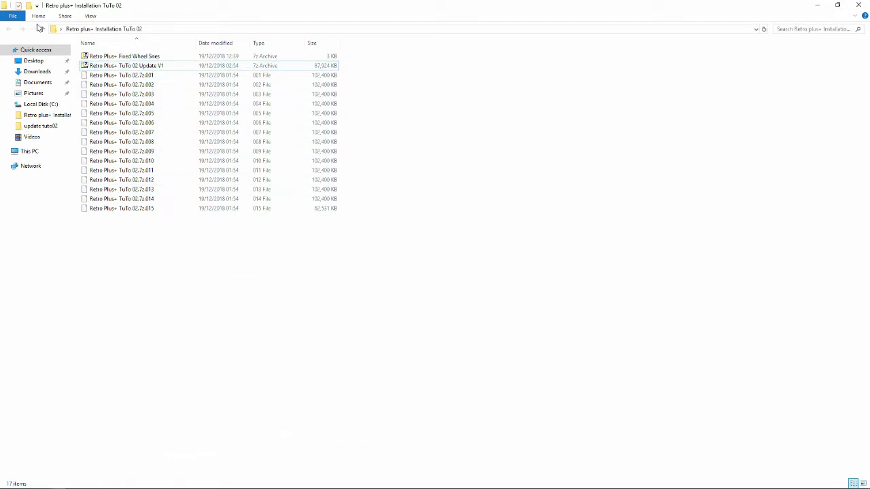
pyautogui.click(140, 57)
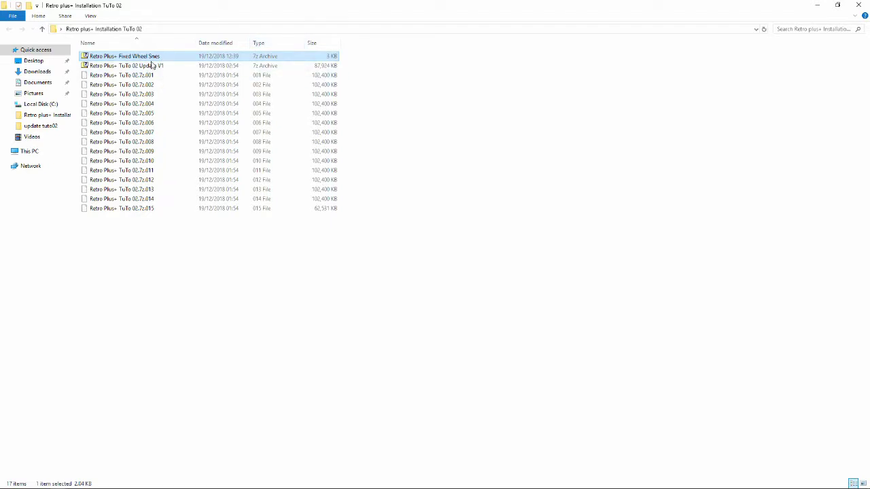
pyautogui.click(131, 68)
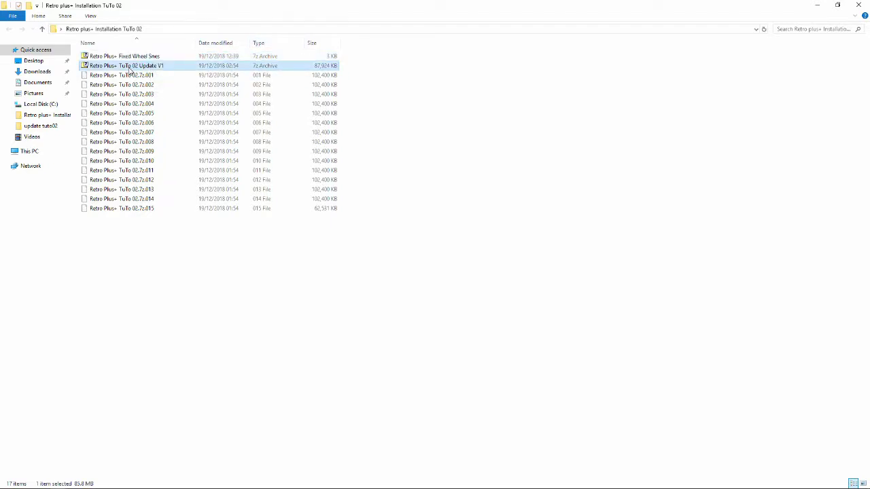
pyautogui.click(146, 58)
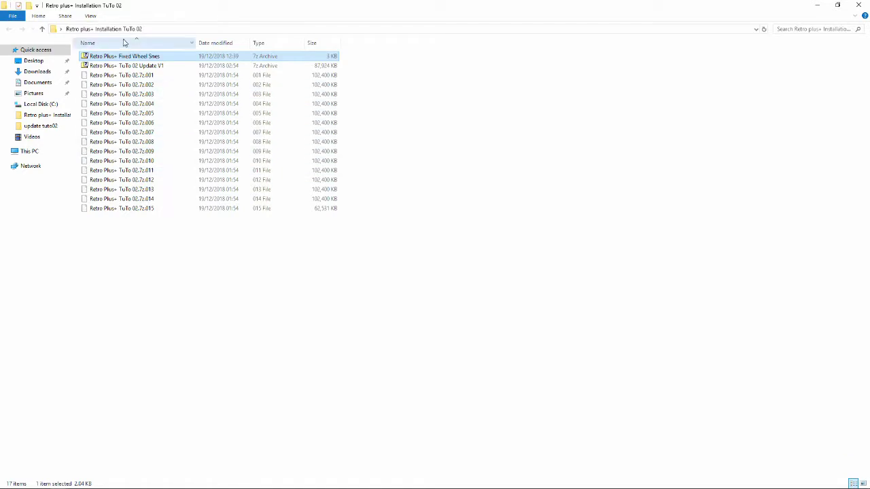
pyautogui.click(328, 407)
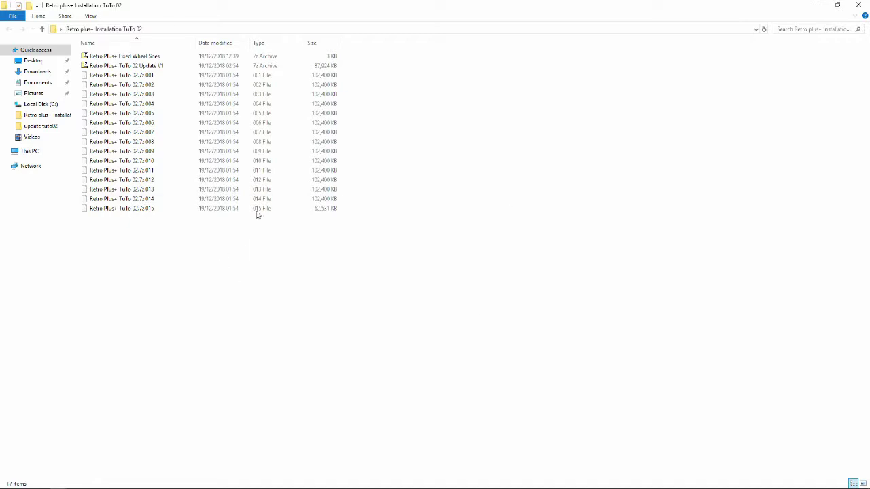
# - Open the Retro Plus+ ROMS folder on Local Disk (C:) and examine the super nintendo entertainment system folder and its roms subfolder
pyautogui.click(22, 104)
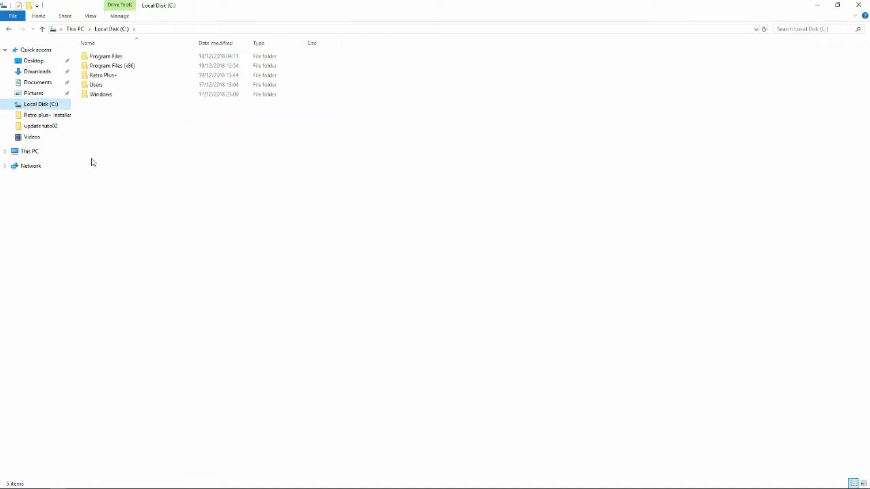
pyautogui.doubleClick(108, 78)
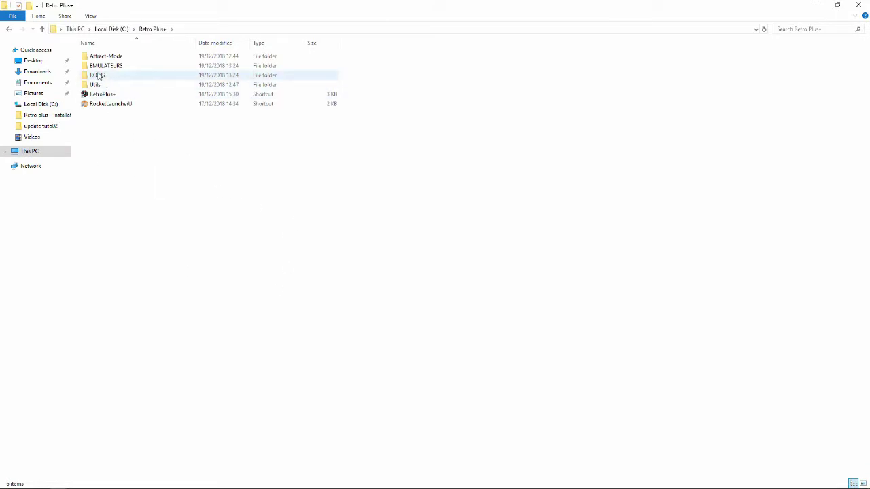
pyautogui.click(99, 76)
pyautogui.doubleClick(98, 76)
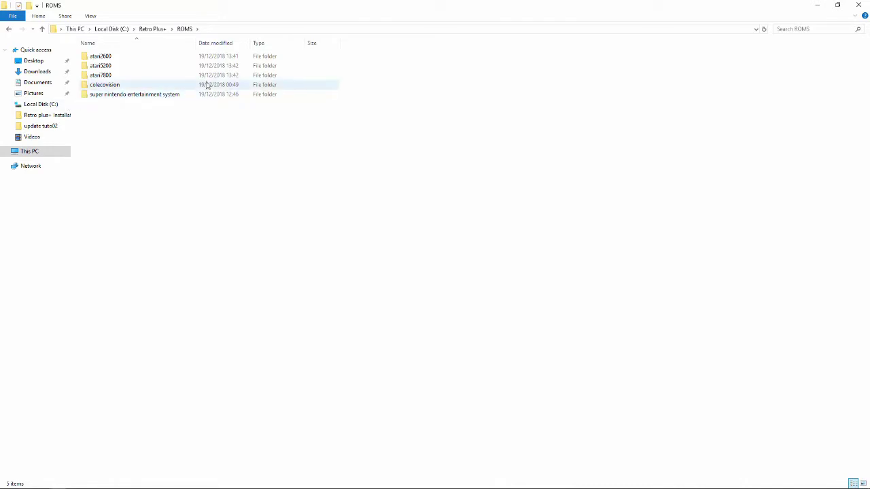
pyautogui.doubleClick(127, 95)
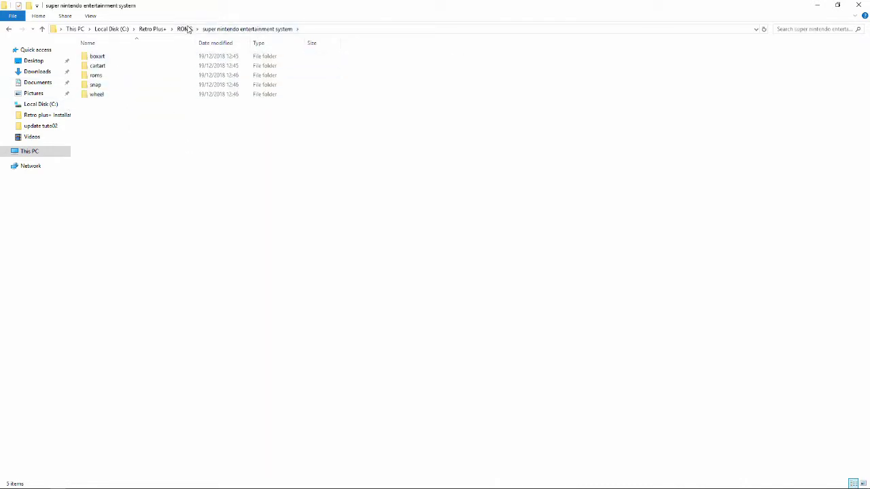
pyautogui.click(184, 30)
pyautogui.doubleClick(97, 94)
pyautogui.doubleClick(104, 77)
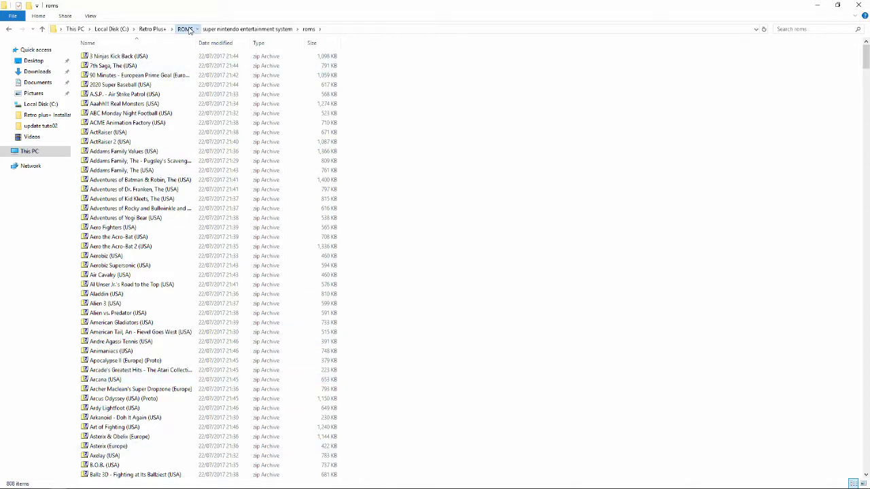
# - Inspect the atari2600 folder inside ROMS, including the game files in its roms subfolder
pyautogui.click(186, 29)
pyautogui.doubleClick(93, 57)
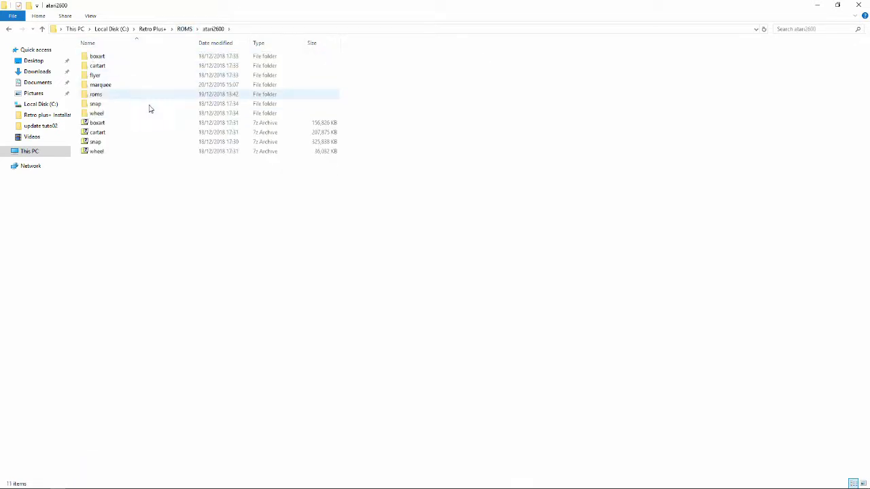
pyautogui.doubleClick(97, 95)
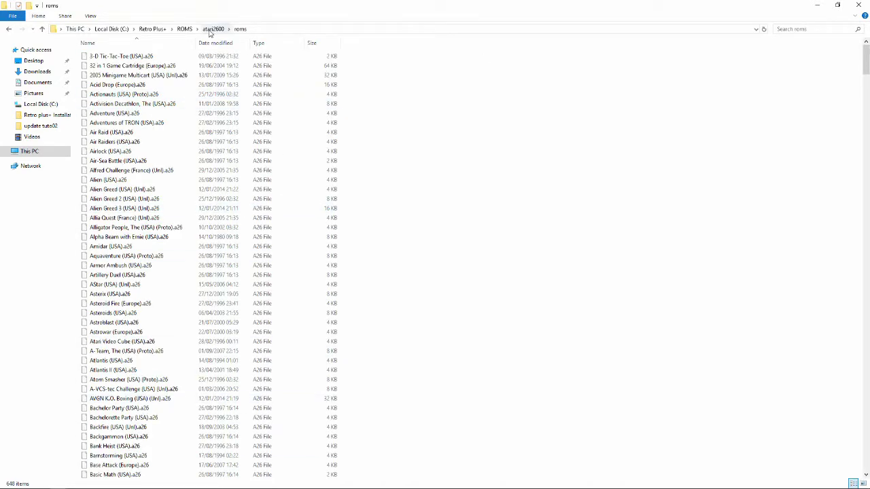
pyautogui.click(211, 30)
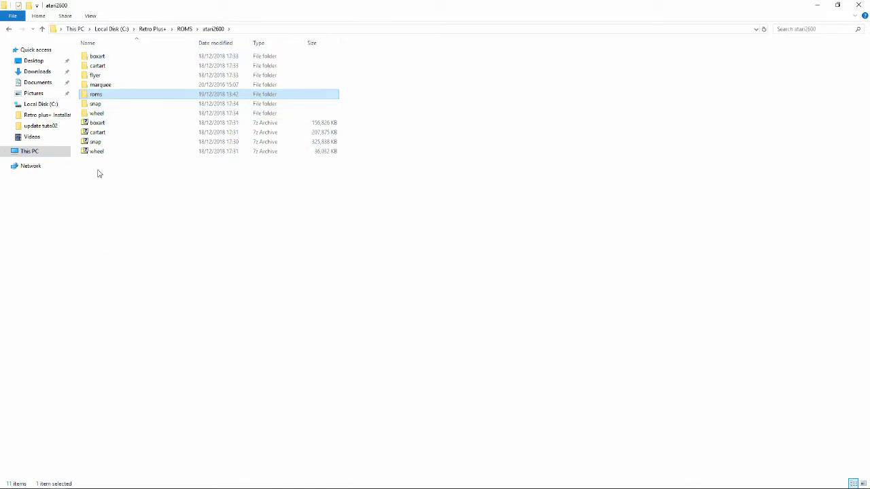
pyautogui.doubleClick(99, 94)
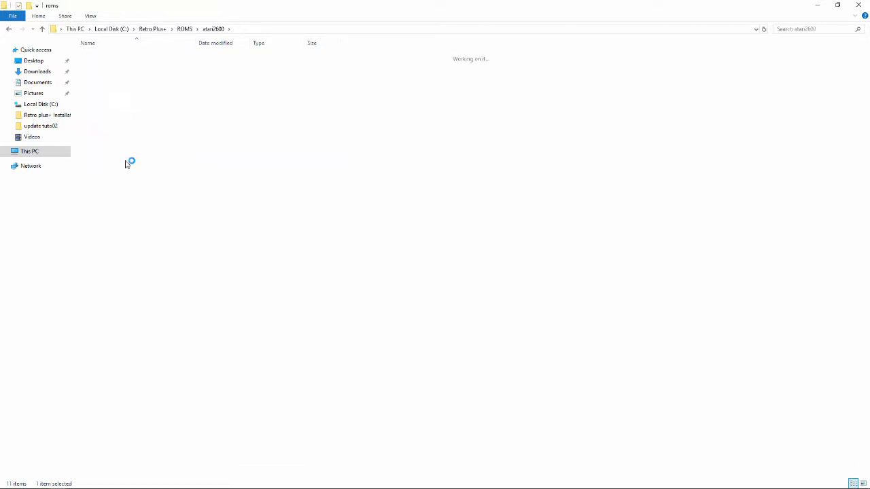
# - Check the colecovision folder's roms subfolder, then return to the ROMS folder and review the system folders
pyautogui.click(184, 29)
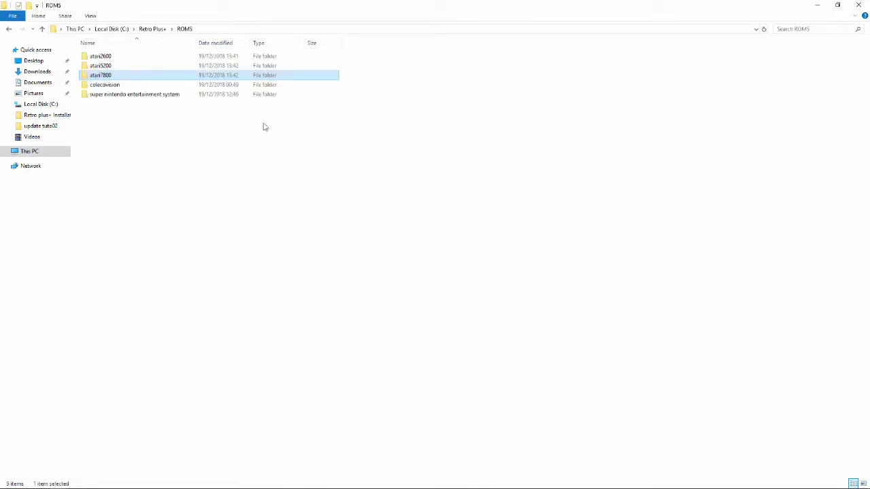
pyautogui.doubleClick(111, 85)
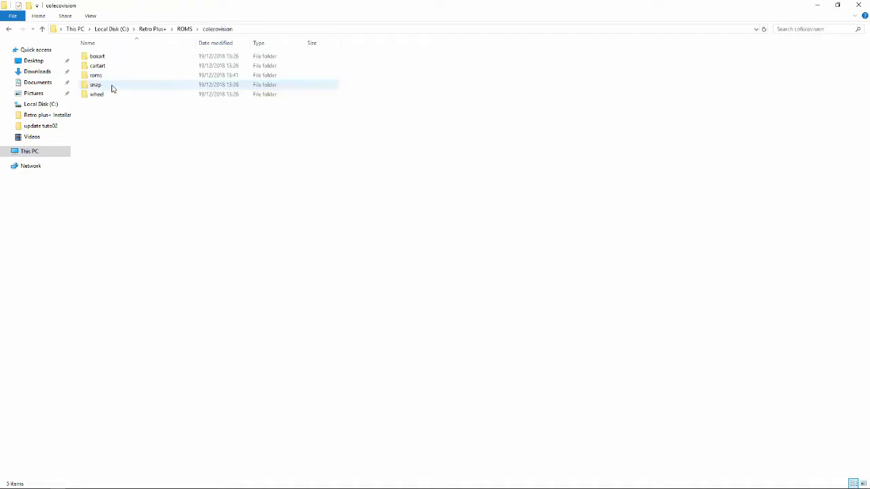
pyautogui.doubleClick(96, 76)
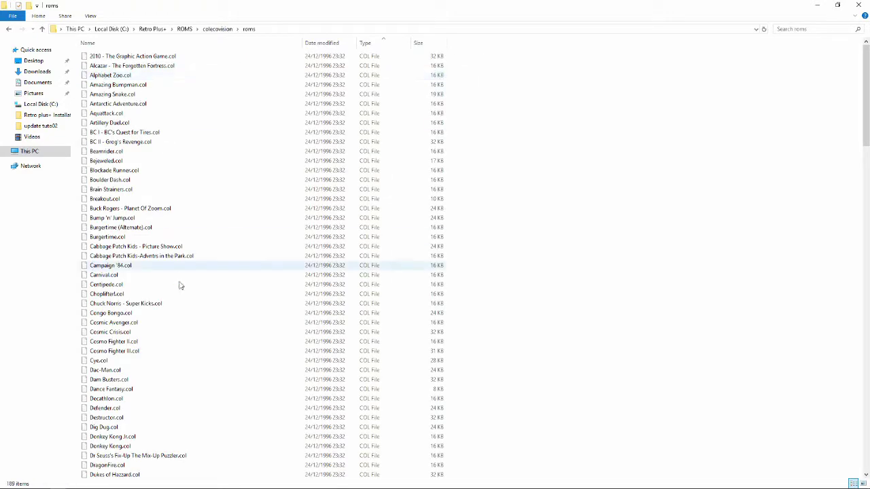
pyautogui.click(183, 29)
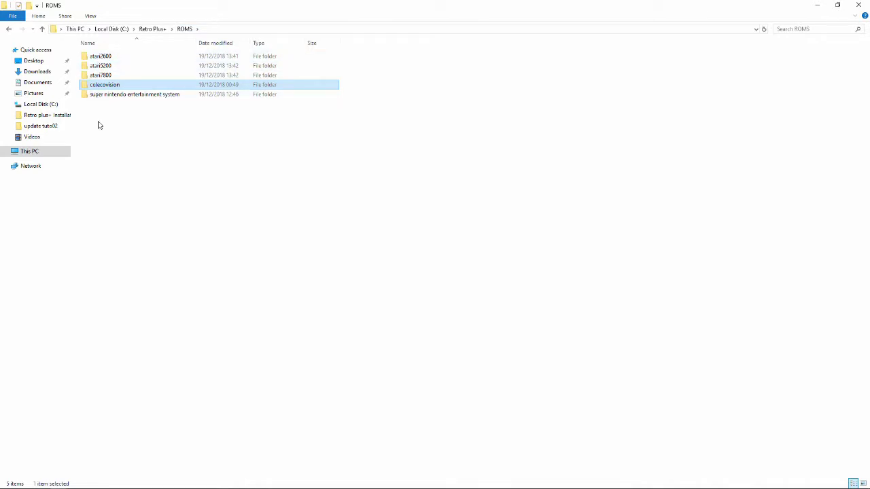
pyautogui.moveTo(98, 121); pyautogui.dragTo(119, 57)
pyautogui.click(156, 155)
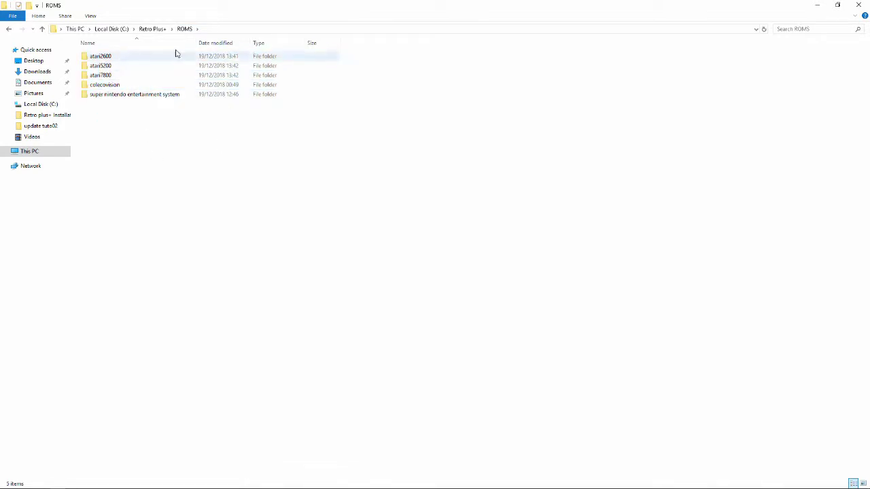
# - Return to the Retro Plus+ folder and launch Attract-Mode from the RetroPlus+ shortcut
pyautogui.click(146, 30)
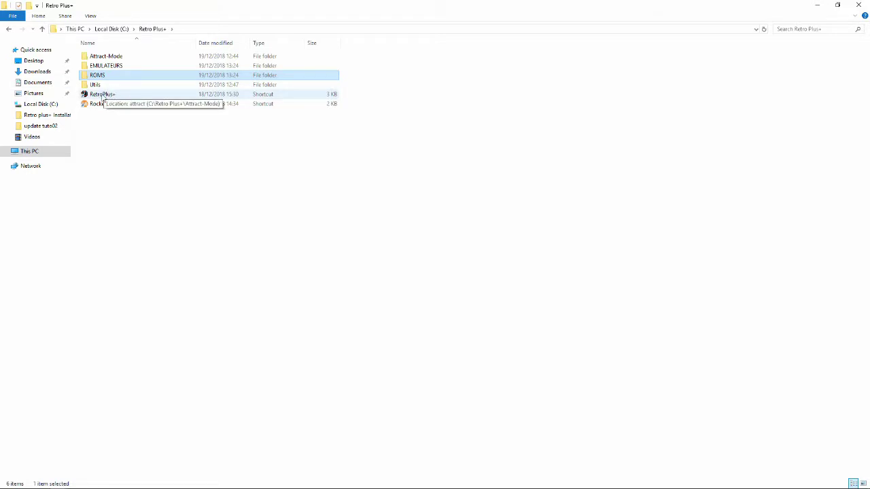
pyautogui.click(110, 97)
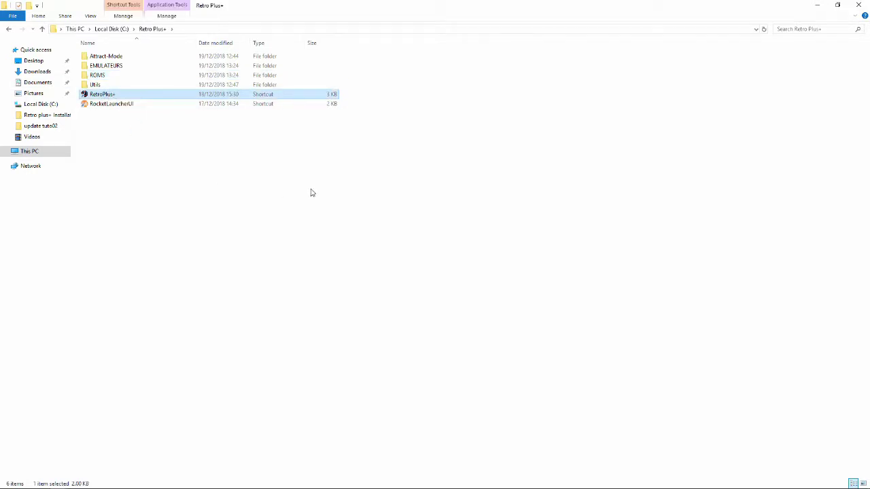
pyautogui.press('Return')
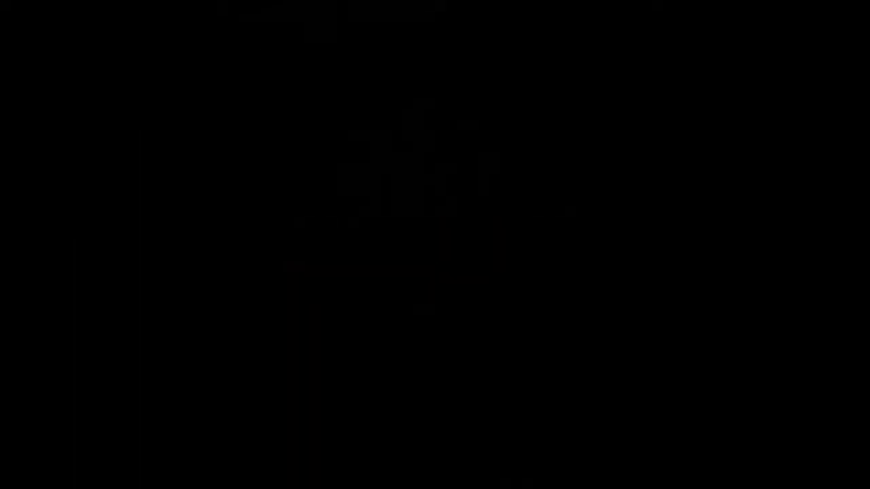
# - Open the Attract-Mode configuration and enter its Emulateurs list
pyautogui.press('Down')
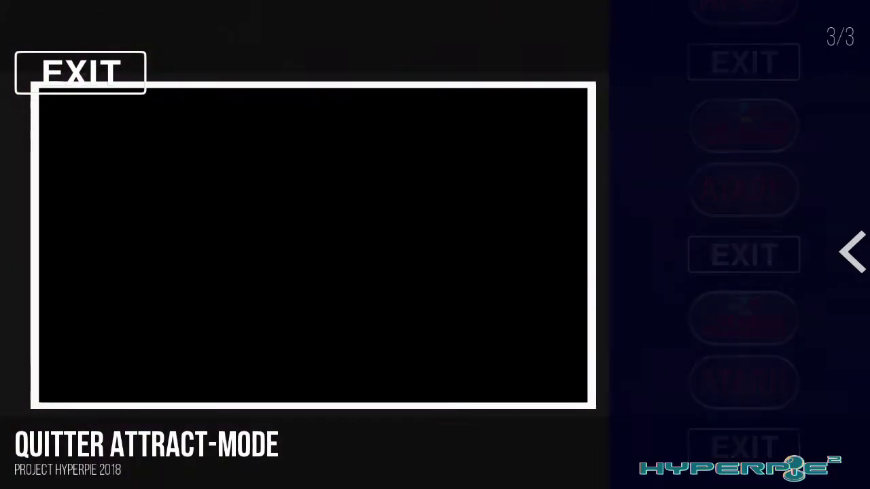
pyautogui.press('Tab')
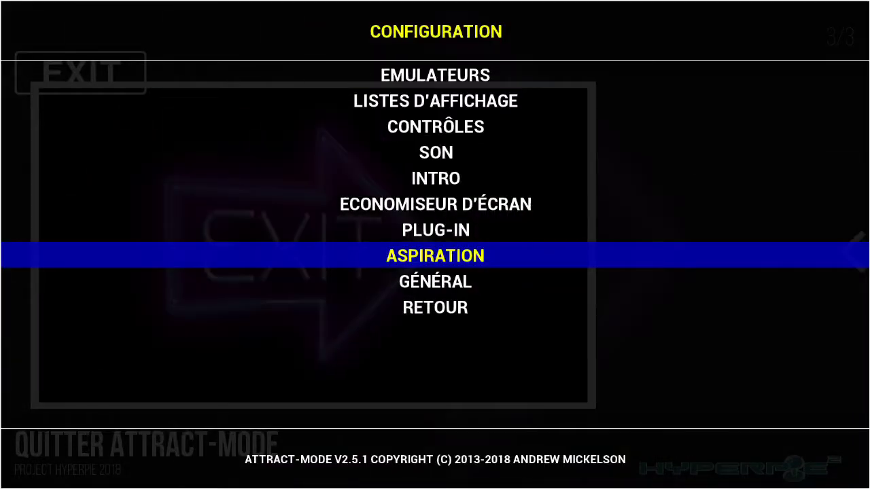
pyautogui.press('Up')
pyautogui.press('Up')
pyautogui.press('Up')
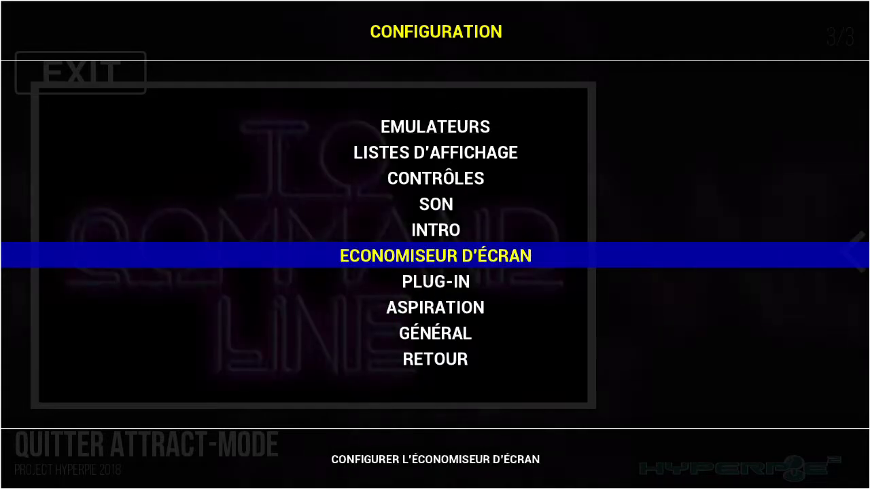
pyautogui.press('Up')
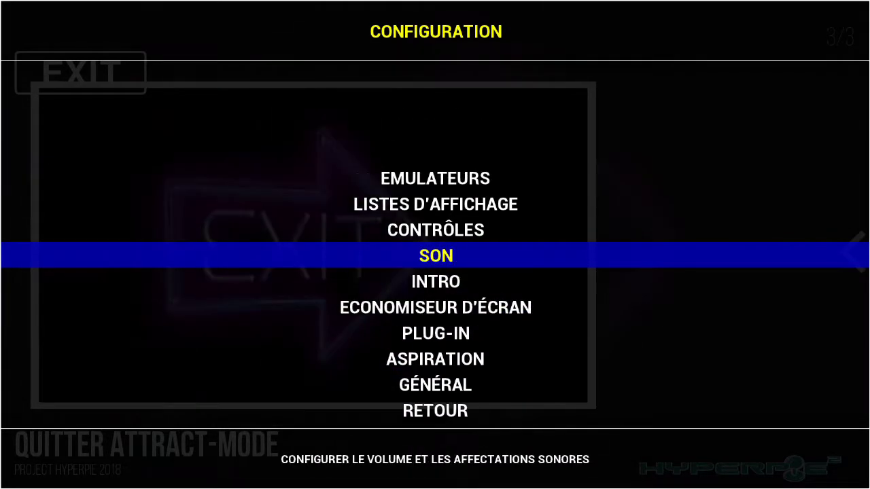
pyautogui.press('Down')
pyautogui.press('Up')
pyautogui.press('Up')
pyautogui.press('Down')
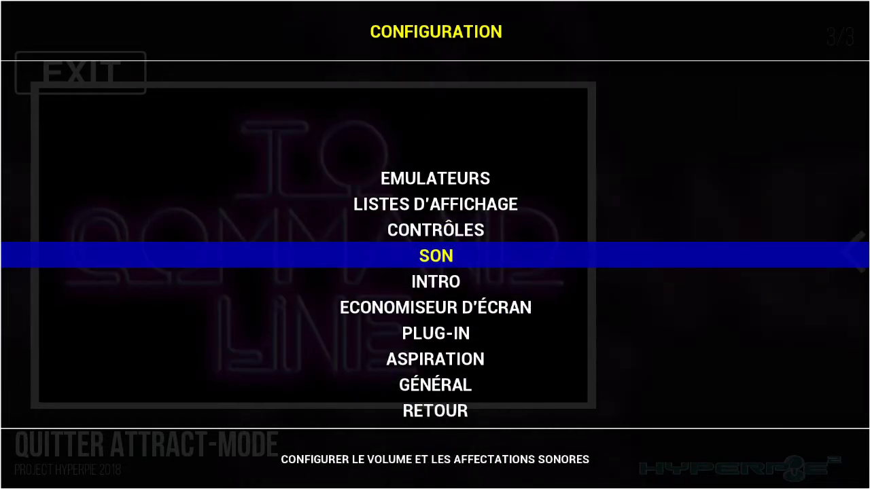
pyautogui.press('Up')
pyautogui.press('Up')
pyautogui.press('Up')
pyautogui.press('Return')
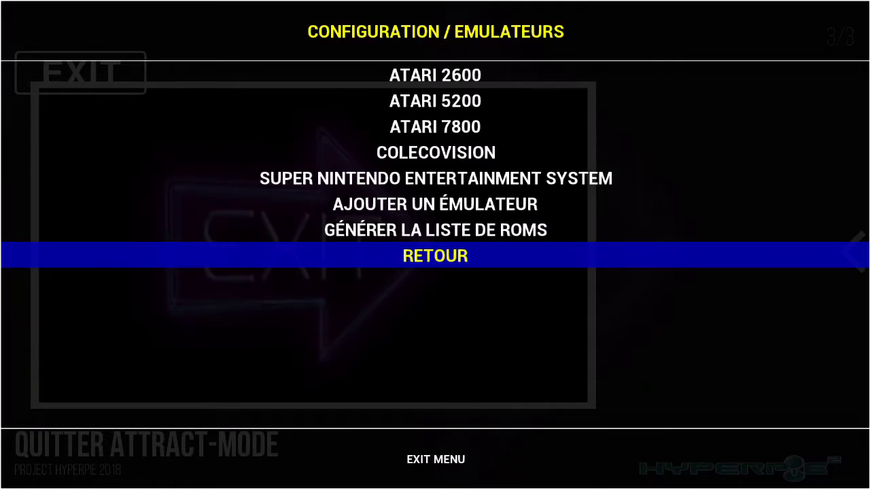
# - Open the emulator settings for Atari 2600
pyautogui.press('Up')
pyautogui.press('Up')
pyautogui.press('Up')
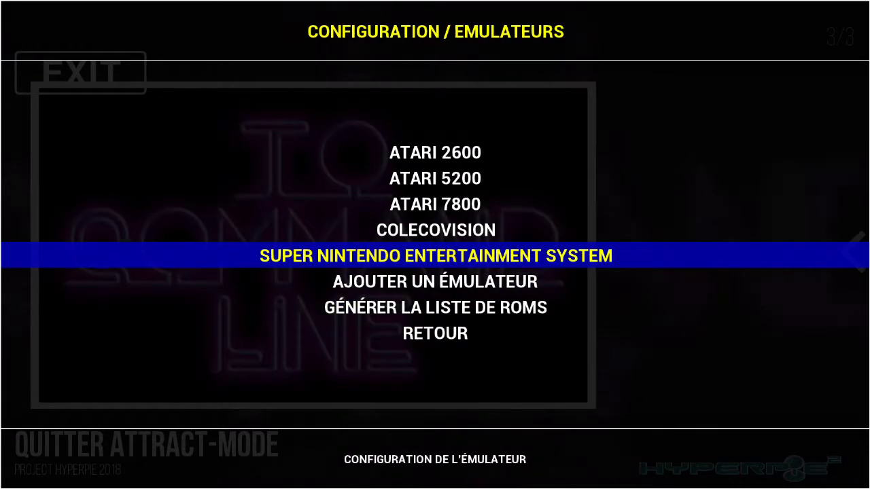
pyautogui.press('Down')
pyautogui.press('Up')
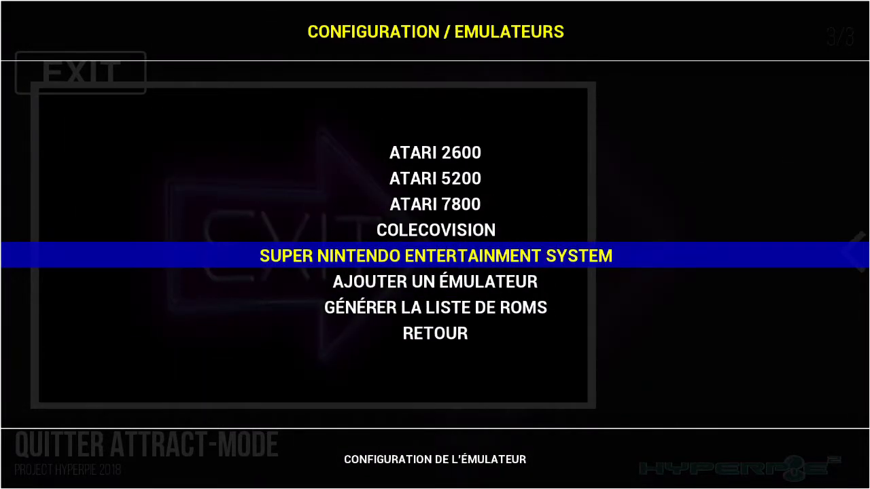
pyautogui.press('Up')
pyautogui.press('Up')
pyautogui.press('Up')
pyautogui.press('Up')
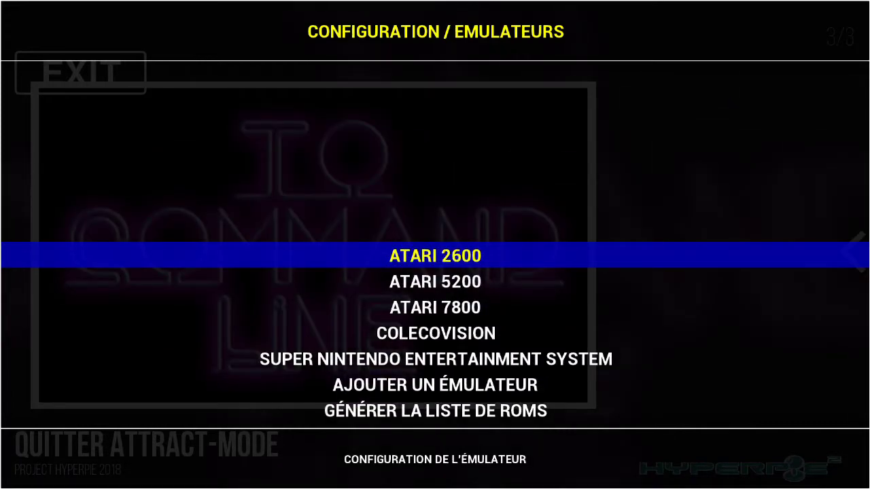
pyautogui.press('Return')
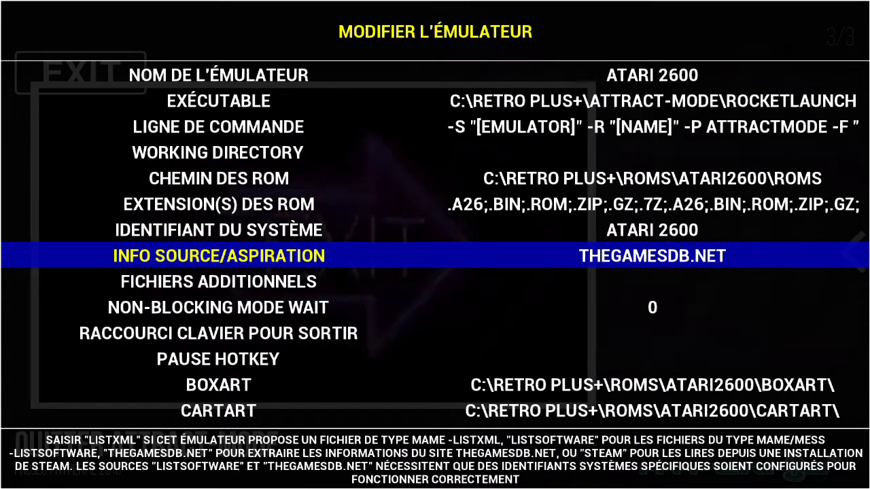
# - Examine the Atari 2600 emulator's artwork paths, then go back to the main configuration list
pyautogui.press('Down')
pyautogui.press('Down')
pyautogui.press('Down')
pyautogui.press('Down')
pyautogui.press('Down')
pyautogui.press('Down')
pyautogui.press('Down')
pyautogui.press('Down')
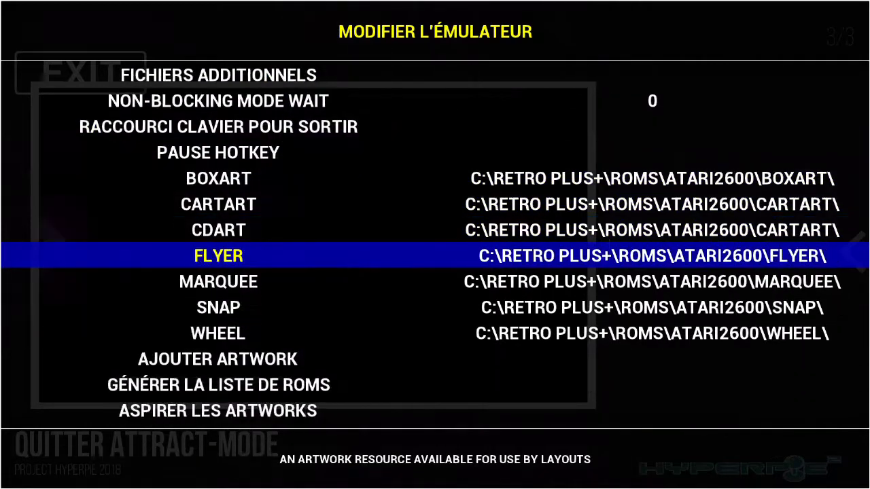
pyautogui.press('Escape')
pyautogui.press('Escape')
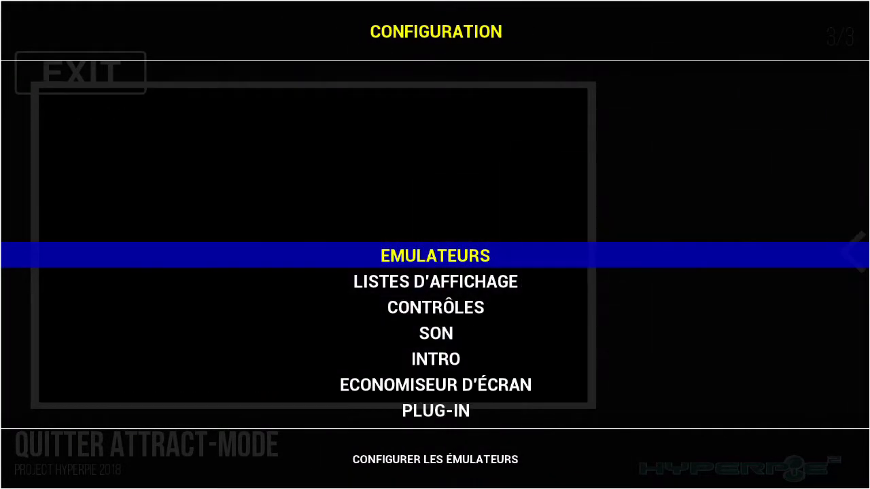
# - Return to the Emulateurs list and reopen the Atari 2600 emulator's settings
pyautogui.press('Down')
pyautogui.press('Up')
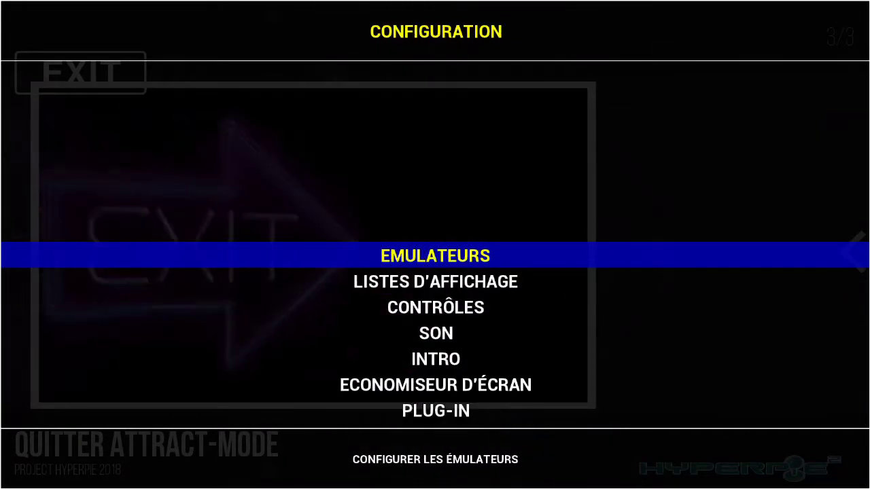
pyautogui.press('Return')
pyautogui.press('Up')
pyautogui.press('Up')
pyautogui.press('Up')
pyautogui.press('Up')
pyautogui.press('Up')
pyautogui.press('Up')
pyautogui.press('Up')
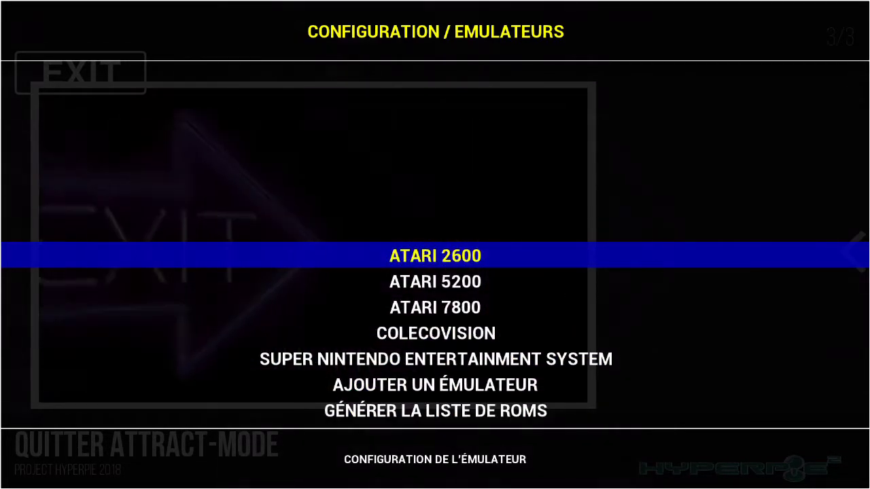
pyautogui.press('Down')
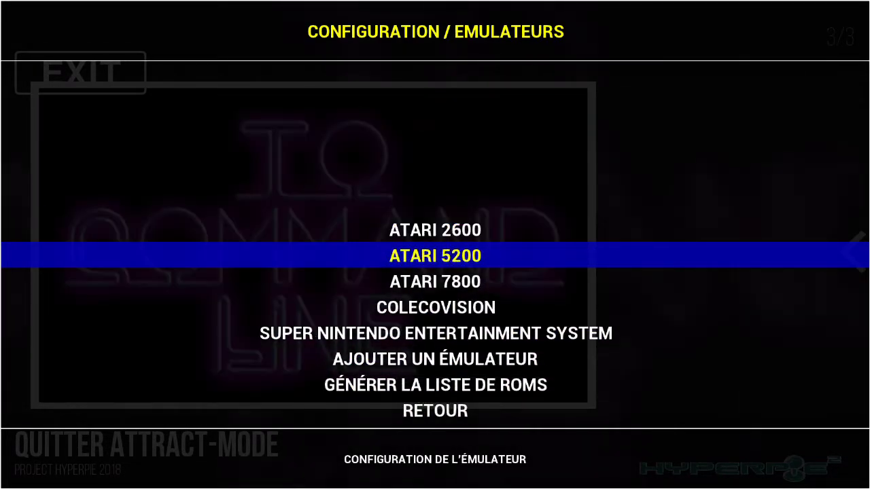
pyautogui.press('Down')
pyautogui.press('Down')
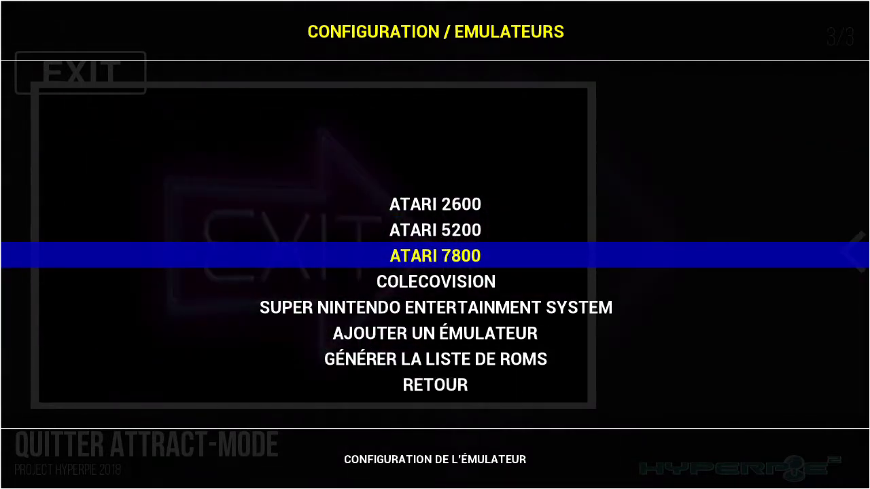
pyautogui.press('Up')
pyautogui.press('Up')
pyautogui.press('Up')
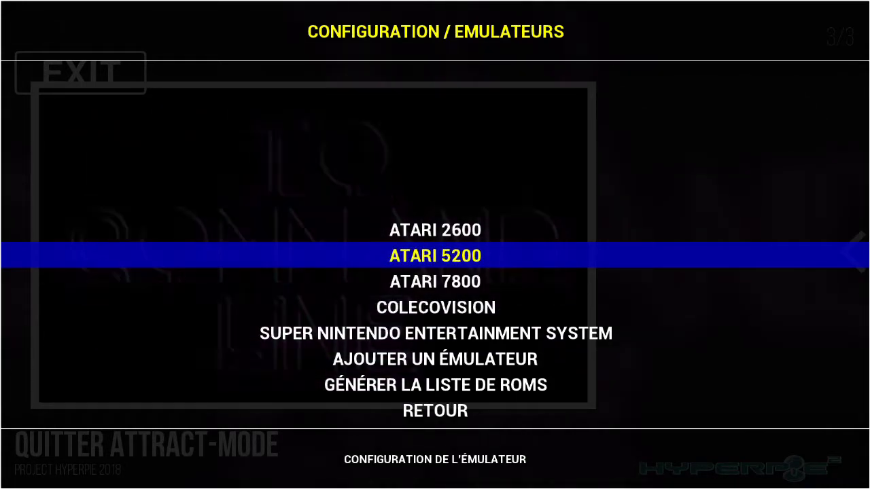
pyautogui.press('Return')
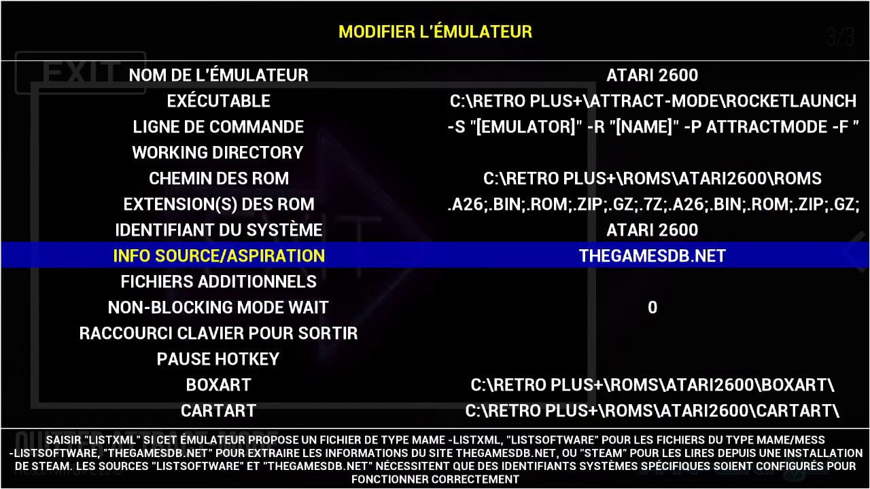
# - Generate the ROM list for Atari 2600, overwriting the existing list, and return to the main configuration list
pyautogui.press('Down')
pyautogui.press('Down')
pyautogui.press('Down')
pyautogui.press('Down')
pyautogui.press('Down')
pyautogui.press('Down')
pyautogui.press('Down')
pyautogui.press('Down')
pyautogui.press('Down')
pyautogui.press('Down')
pyautogui.press('Down')
pyautogui.press('Down')
pyautogui.press('Down')
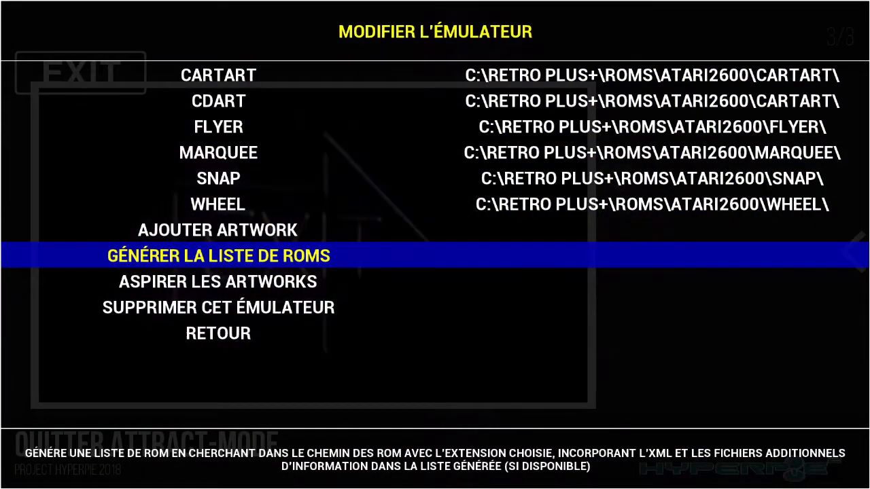
pyautogui.press('Return')
pyautogui.press('Up')
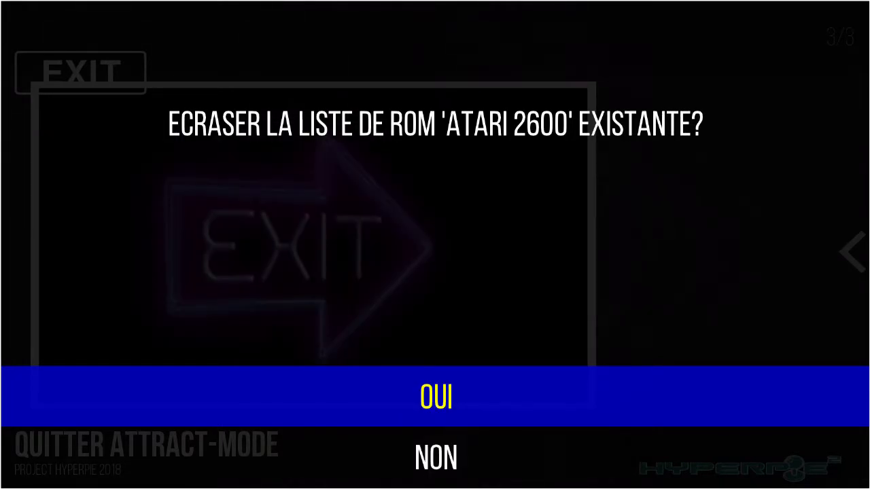
pyautogui.press('Return')
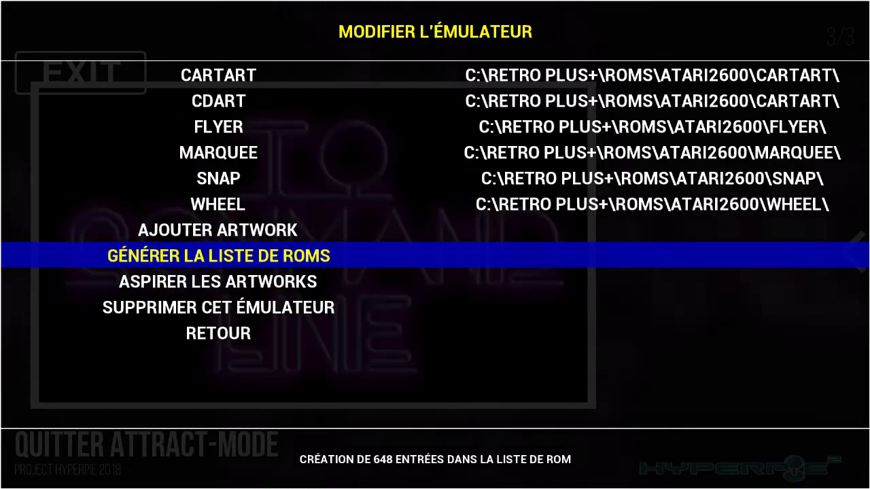
pyautogui.press('Down')
pyautogui.press('Down')
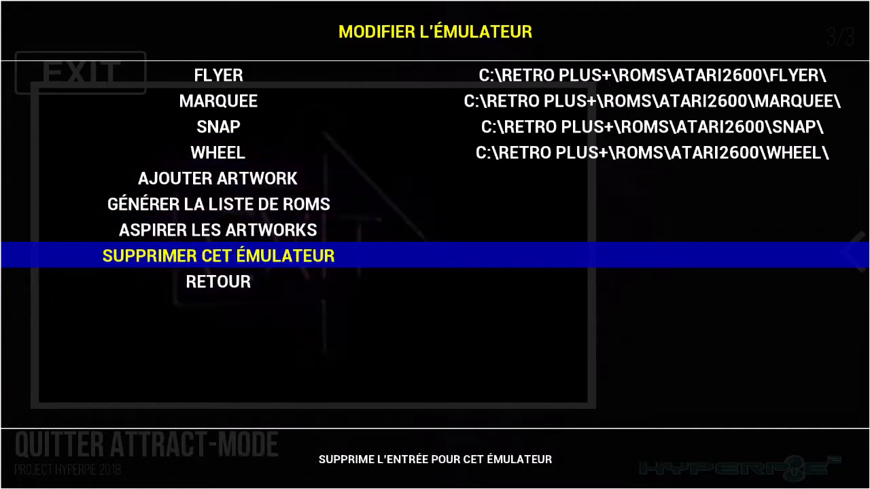
pyautogui.press('Down')
pyautogui.press('Return')
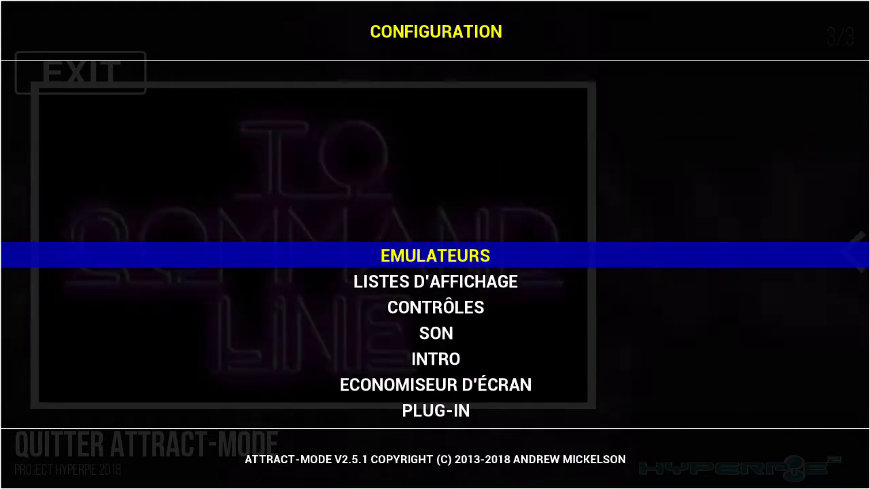
# - Enter the Emulateurs list and open the emulator settings for Atari 5200
pyautogui.press('Return')
pyautogui.press('Up')
pyautogui.press('Up')
pyautogui.press('Up')
pyautogui.press('Up')
pyautogui.press('Up')
pyautogui.press('Up')
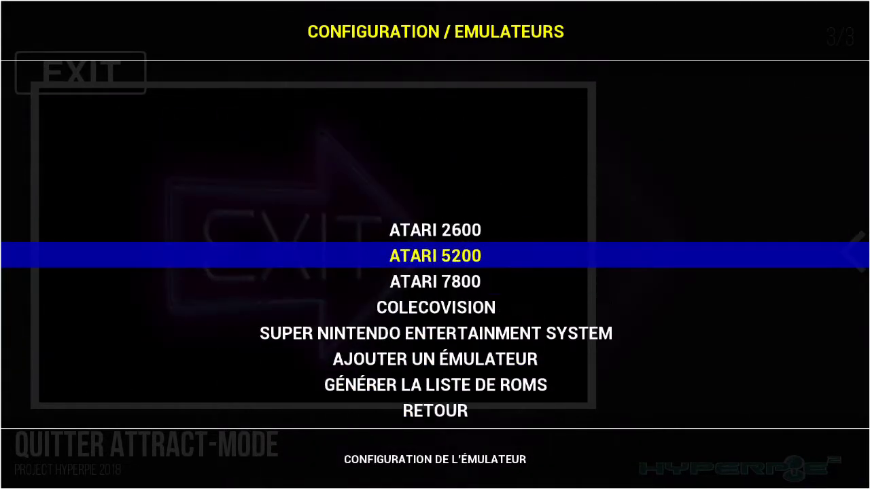
pyautogui.press('Return')
# - Generate the ROM list for Atari 5200 and return to the main configuration list
pyautogui.press('Down')
pyautogui.press('Down')
pyautogui.press('Down')
pyautogui.press('Down')
pyautogui.press('Down')
pyautogui.press('Down')
pyautogui.press('Down')
pyautogui.press('Down')
pyautogui.press('Down')
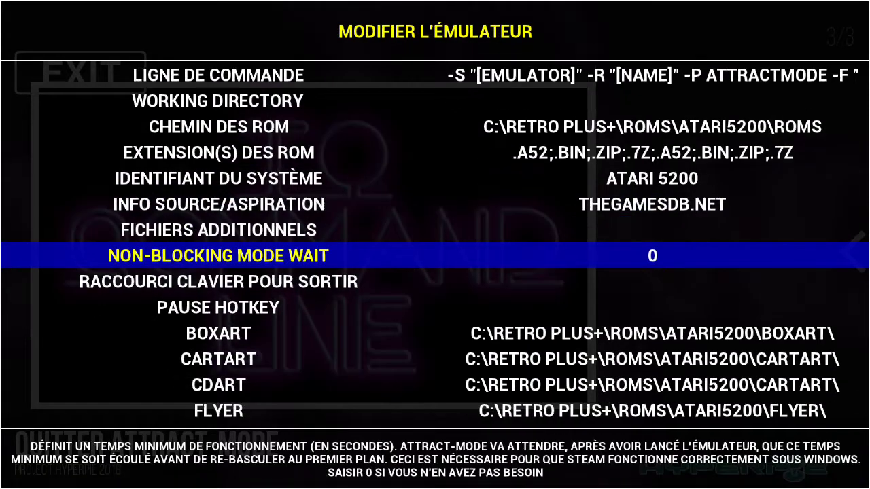
pyautogui.press('Down')
pyautogui.press('Down')
pyautogui.press('Down')
pyautogui.press('Down')
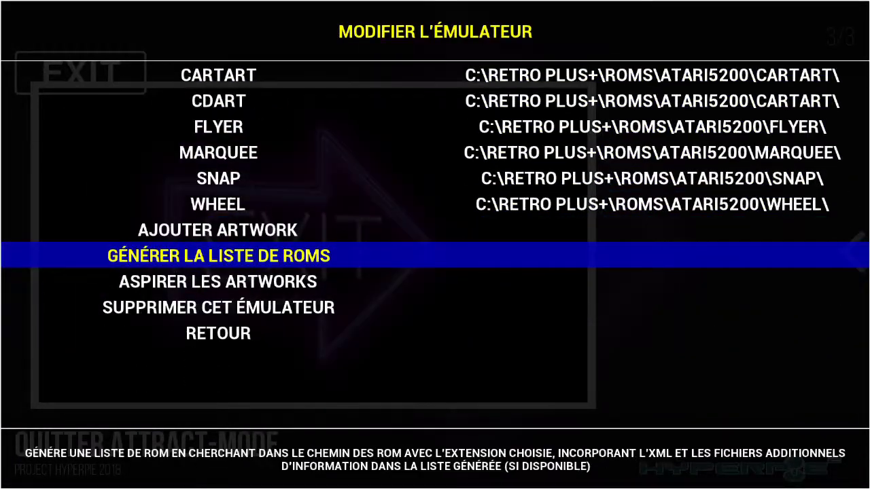
pyautogui.press('Return')
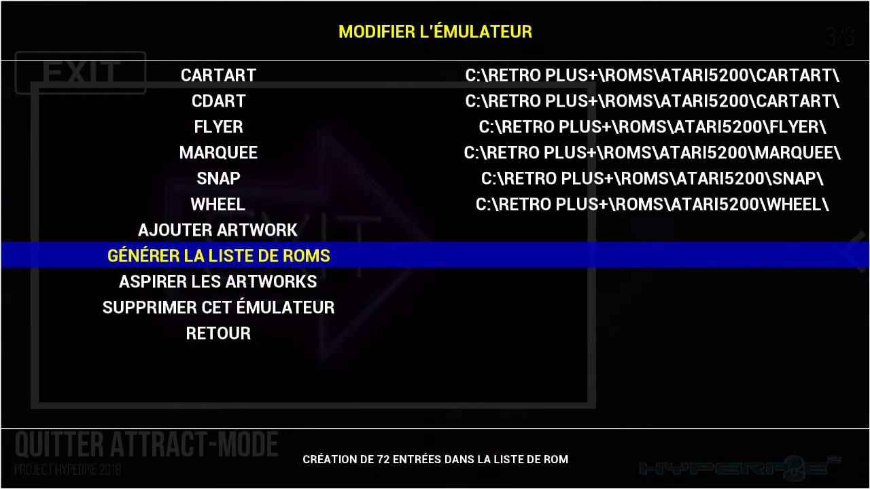
pyautogui.press('Down')
pyautogui.press('Down')
pyautogui.press('Down')
pyautogui.press('Return')
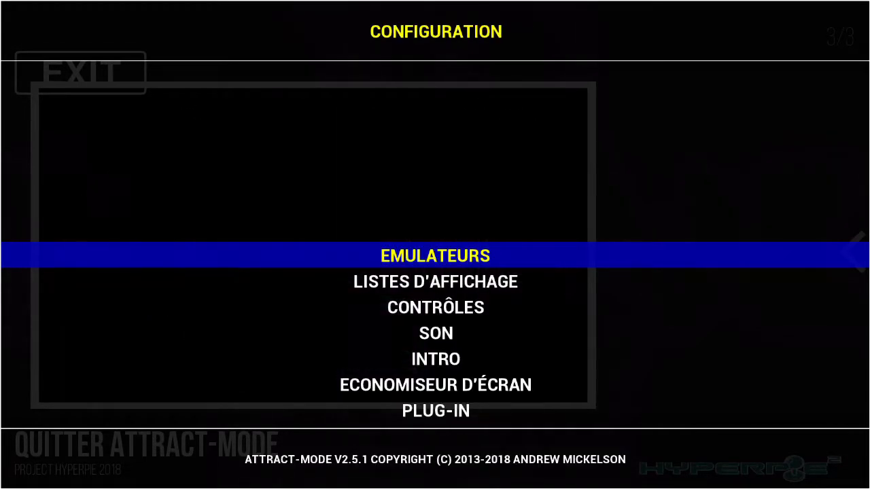
# - Enter the Emulateurs list and open the emulator settings for Atari 7800
pyautogui.press('Return')
pyautogui.press('Up')
pyautogui.press('Up')
pyautogui.press('Up')
pyautogui.press('Up')
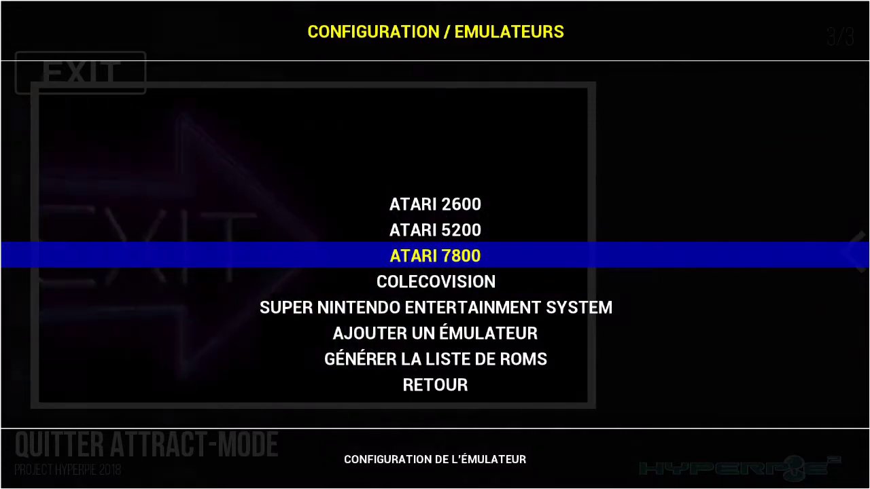
pyautogui.press('Return')
# - Generate the ROM list for Atari 7800 and return to the main configuration list
pyautogui.press('Down')
pyautogui.press('Down')
pyautogui.press('Down')
pyautogui.press('Down')
pyautogui.press('Down')
pyautogui.press('Down')
pyautogui.press('Down')
pyautogui.press('Down')
pyautogui.press('Down')
pyautogui.press('Down')
pyautogui.press('Down')
pyautogui.press('Down')
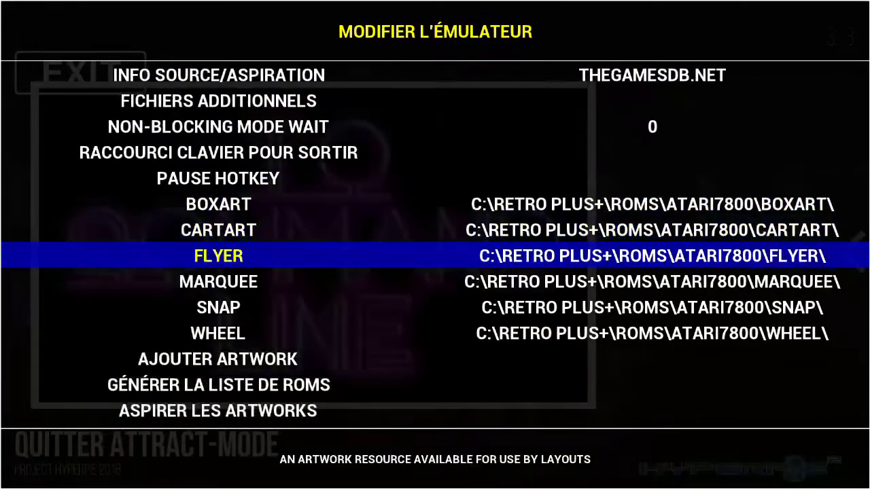
pyautogui.press('Return')
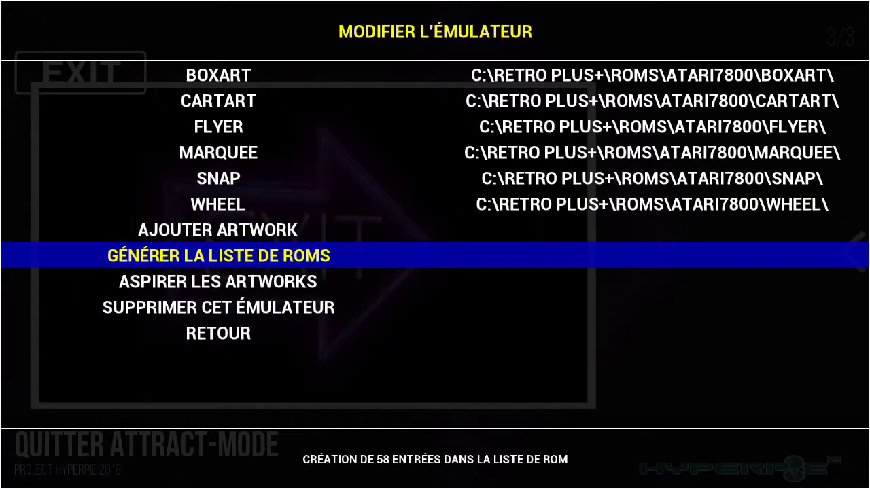
pyautogui.press('Up')
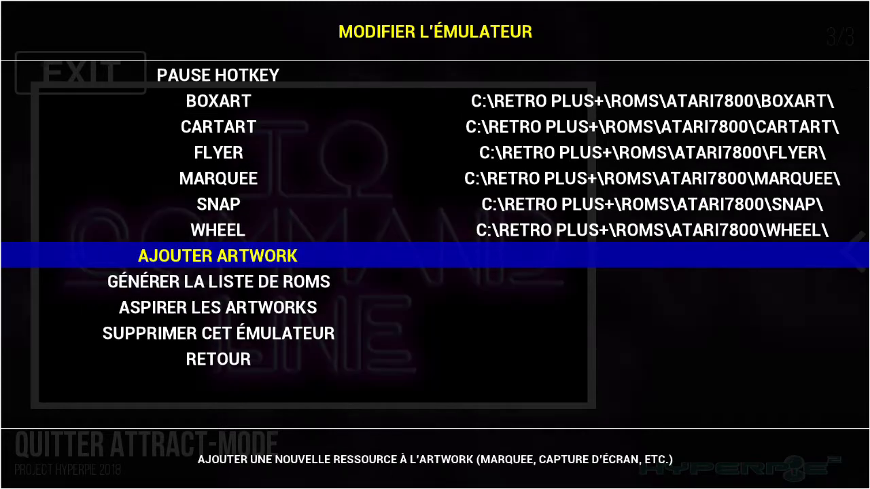
pyautogui.press('Down')
pyautogui.press('Down')
pyautogui.press('Down')
pyautogui.press('Down')
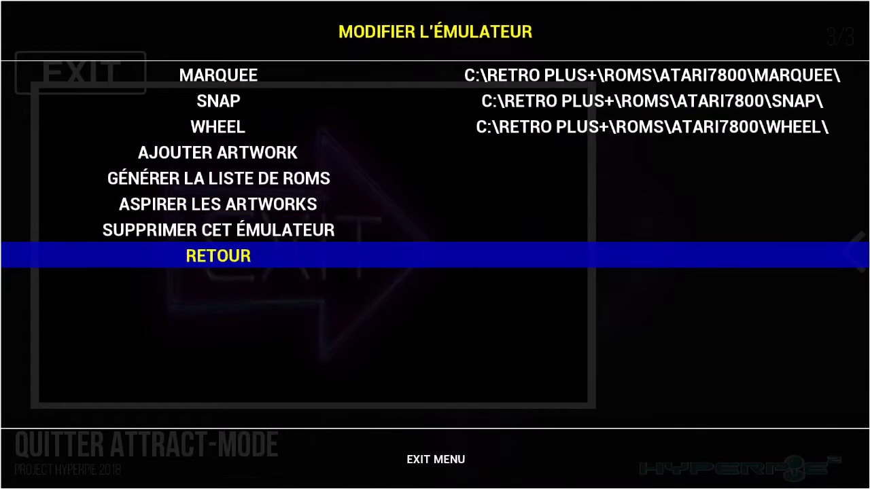
pyautogui.press('Return')
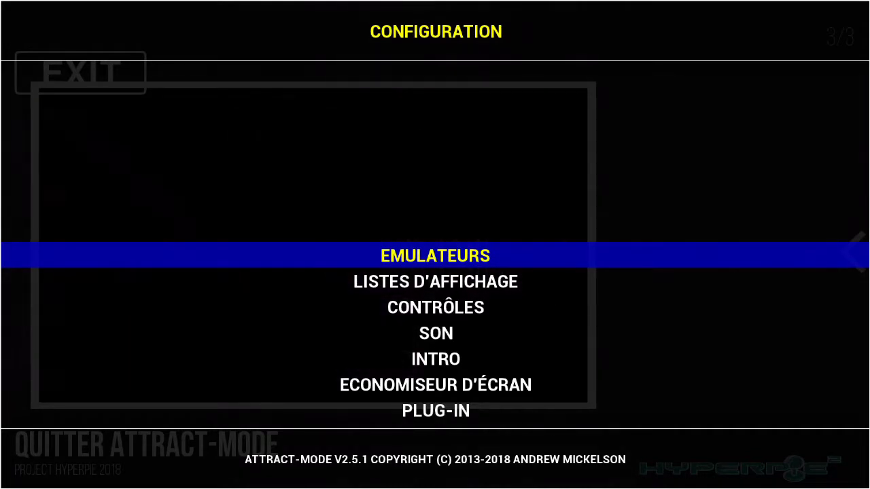
# - Enter the Emulateurs list and open the emulator settings for ColecoVision
pyautogui.press('Down')
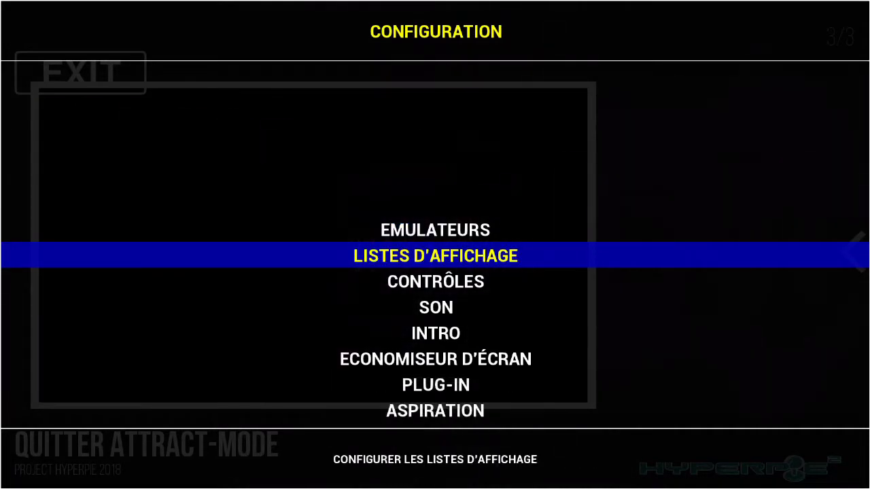
pyautogui.press('Up')
pyautogui.press('Return')
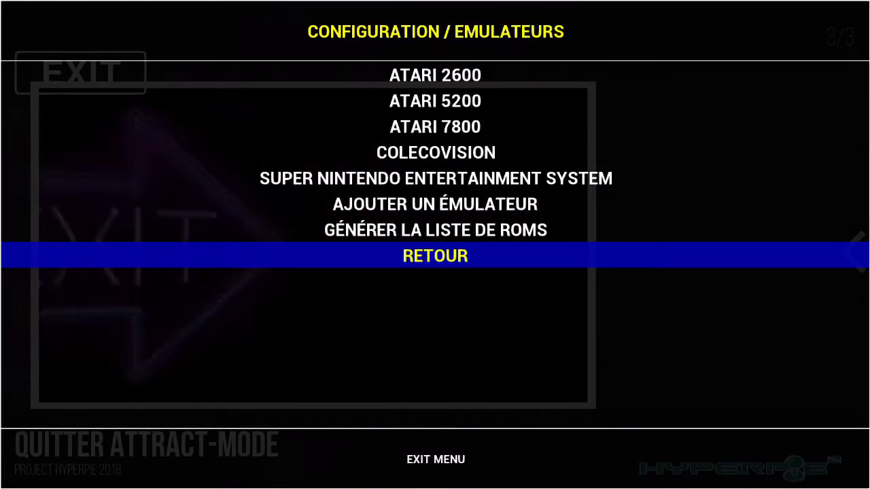
pyautogui.press('Up')
pyautogui.press('Up')
pyautogui.press('Up')
pyautogui.press('Up')
pyautogui.press('Return')
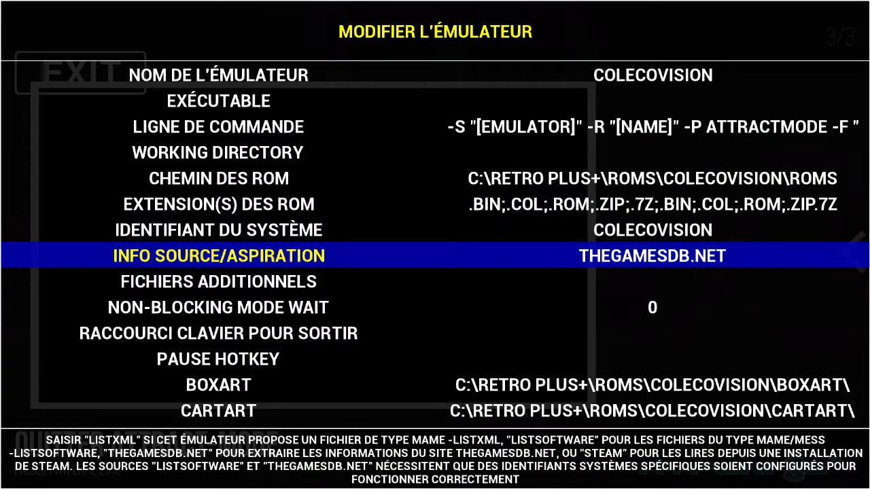
# - Check the ColecoVision emulator's settings and generate its ROM list
pyautogui.press('Up')
pyautogui.press('Up')
pyautogui.press('Up')
pyautogui.press('Up')
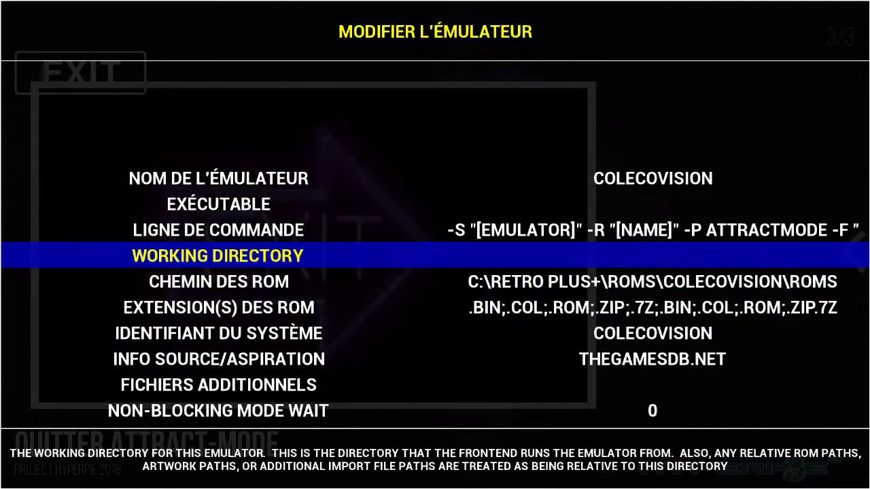
pyautogui.press('Down')
pyautogui.press('Down')
pyautogui.press('Down')
pyautogui.press('Down')
pyautogui.press('Down')
pyautogui.press('Down')
pyautogui.press('Down')
pyautogui.press('Down')
pyautogui.press('Down')
pyautogui.press('Down')
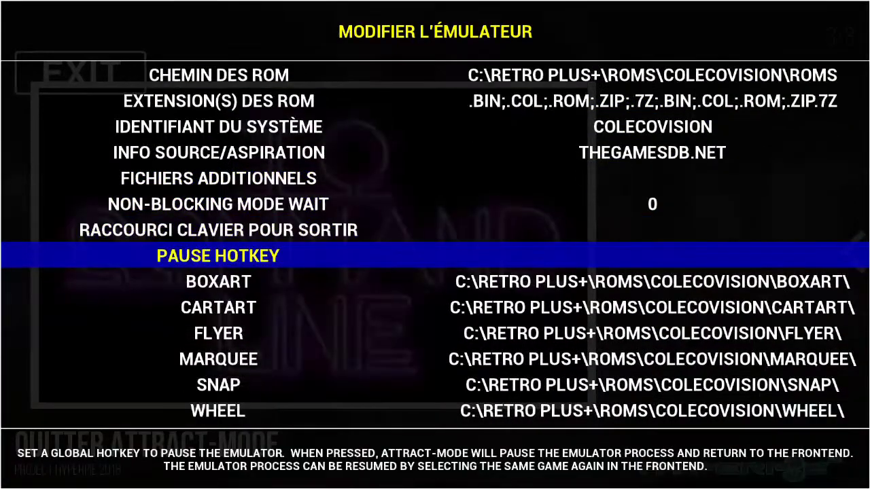
pyautogui.press('Down')
pyautogui.press('Down')
pyautogui.press('Down')
pyautogui.press('Down')
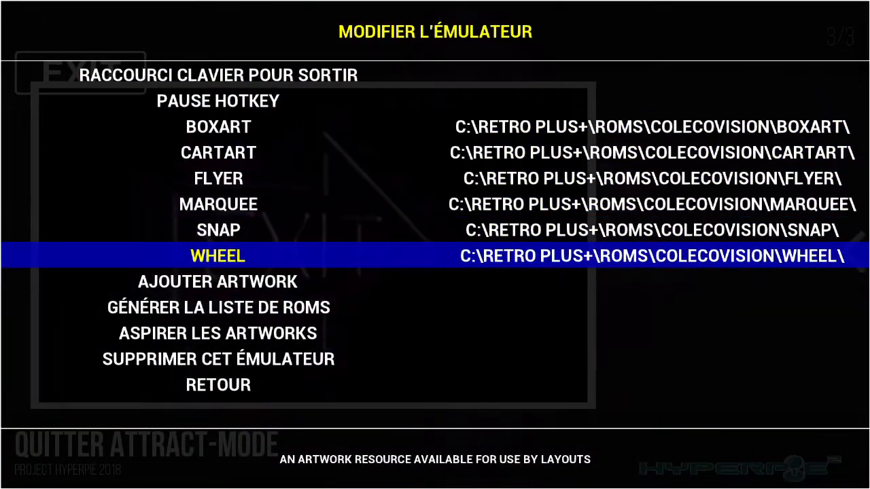
pyautogui.press('Down')
pyautogui.press('Up')
pyautogui.press('Down')
pyautogui.press('Down')
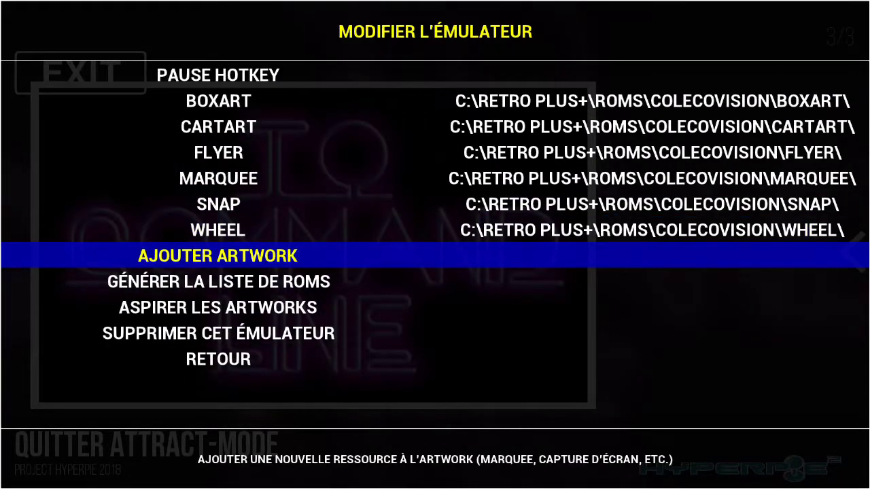
pyautogui.press('Return')
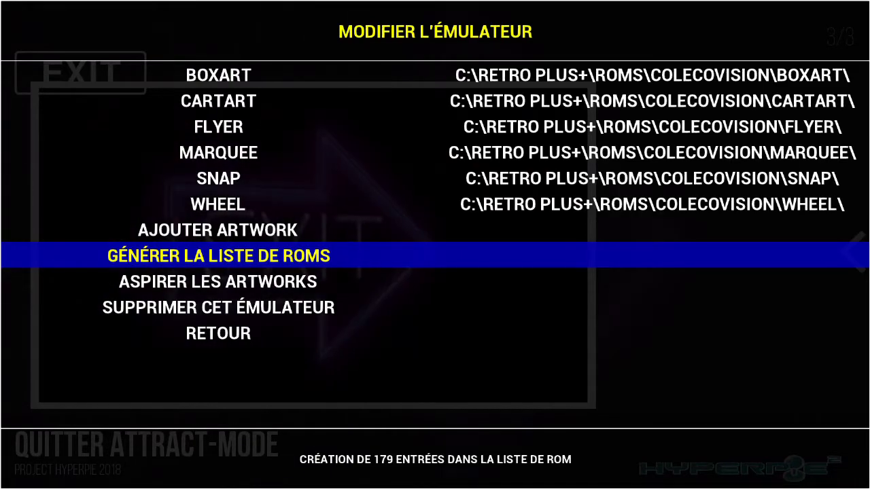
# - Examine the options for adding and scraping artworks in the ColecoVision emulator's settings
pyautogui.press('Down')
pyautogui.press('Down')
pyautogui.press('Down')
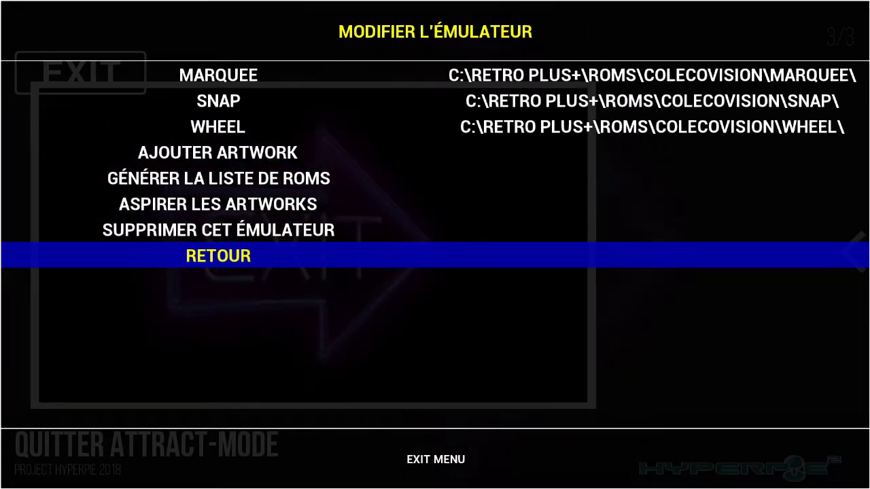
pyautogui.press('Up')
pyautogui.press('Up')
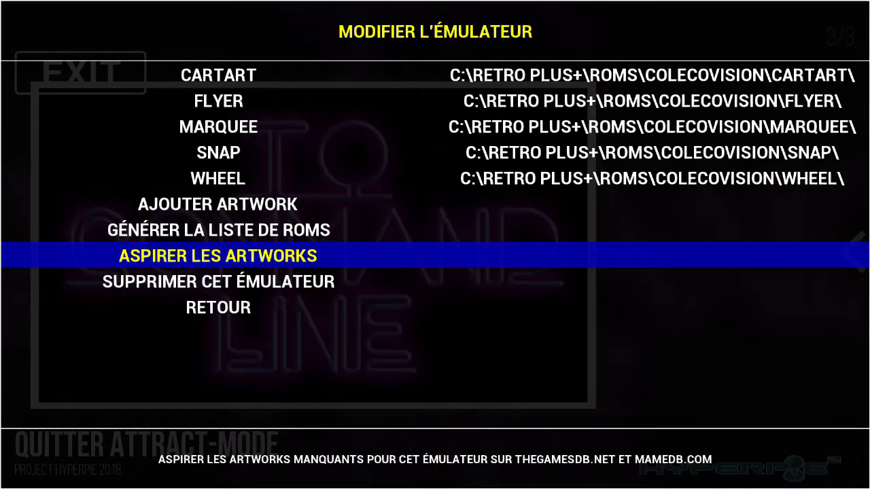
pyautogui.press('Up')
pyautogui.press('Up')
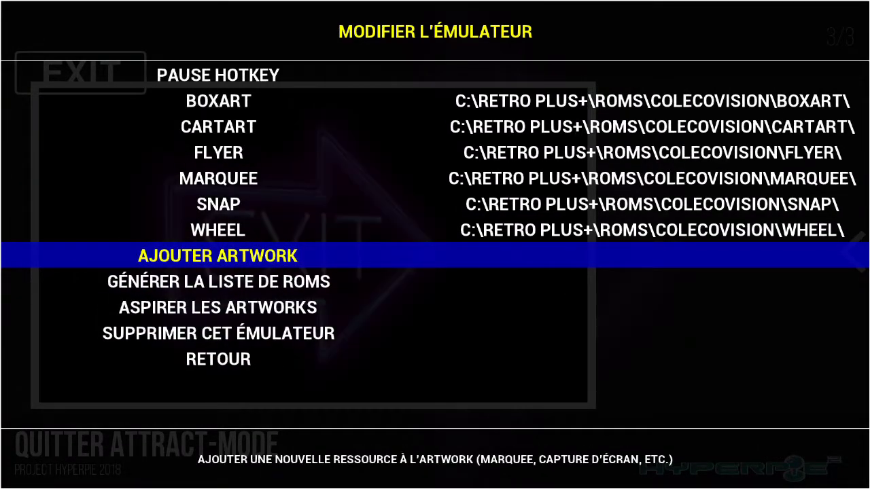
pyautogui.press('Down')
pyautogui.press('Up')
pyautogui.press('Up')
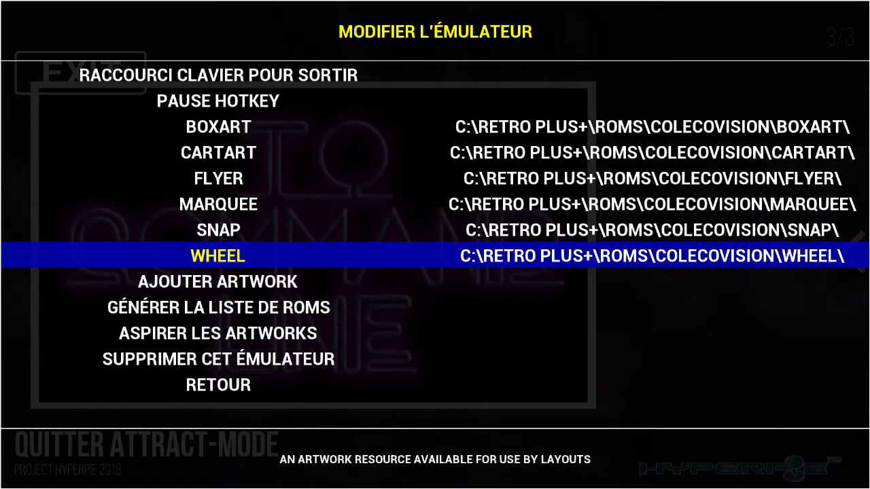
pyautogui.press('Down')
pyautogui.press('Up')
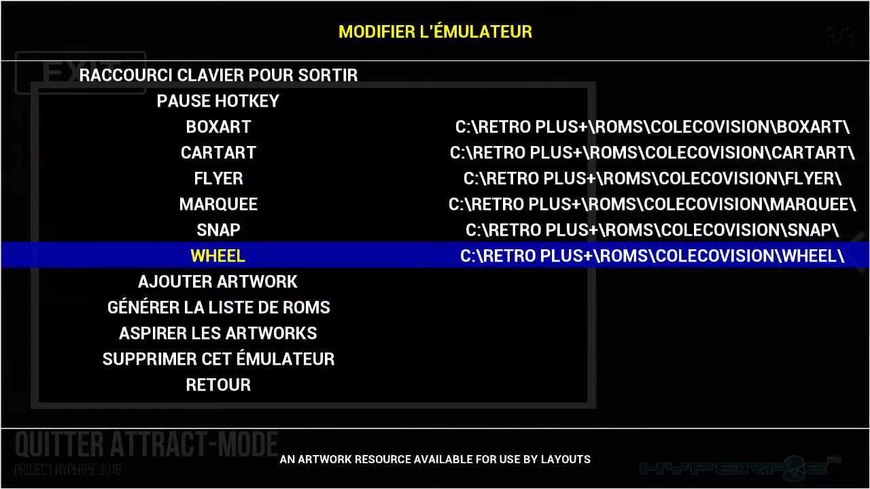
# - Examine the ColecoVision artwork paths for flyer, marquee, snap and wheel, then the Aspirer les artworks option
pyautogui.press('Down')
pyautogui.press('Up')
pyautogui.press('Up')
pyautogui.press('Up')
pyautogui.press('Up')
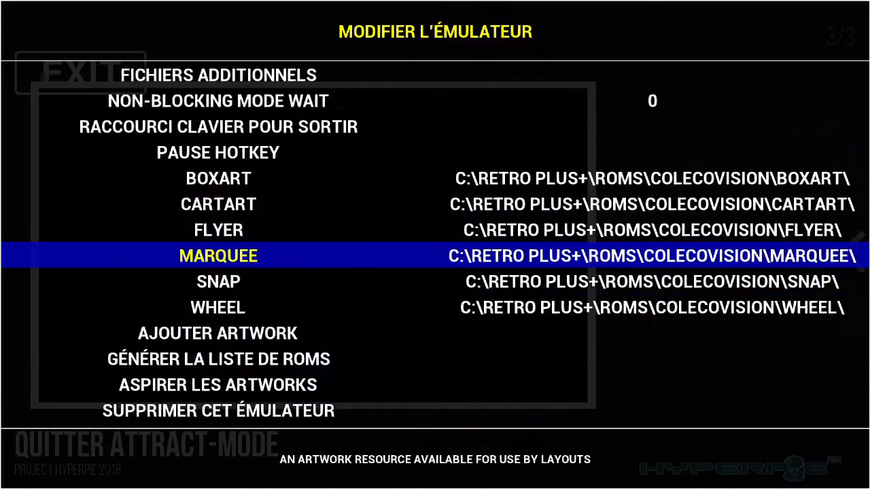
pyautogui.press('Down')
pyautogui.press('Down')
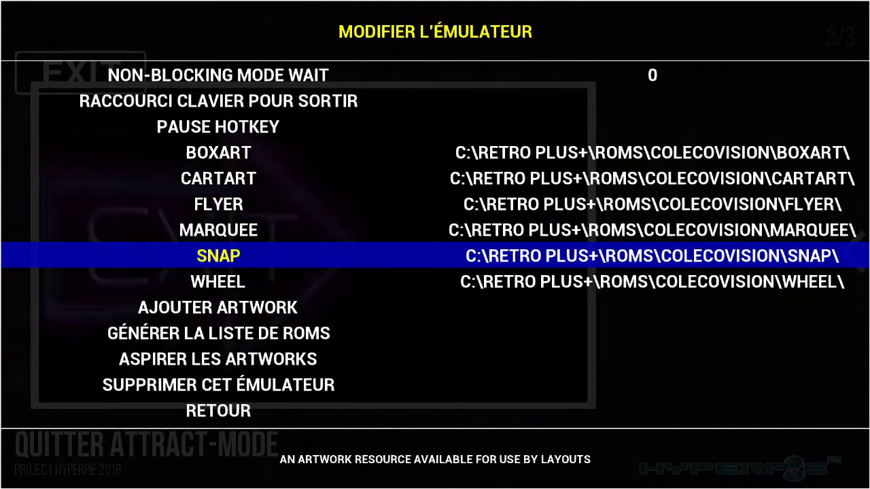
pyautogui.press('Up')
pyautogui.press('Up')
pyautogui.press('Down')
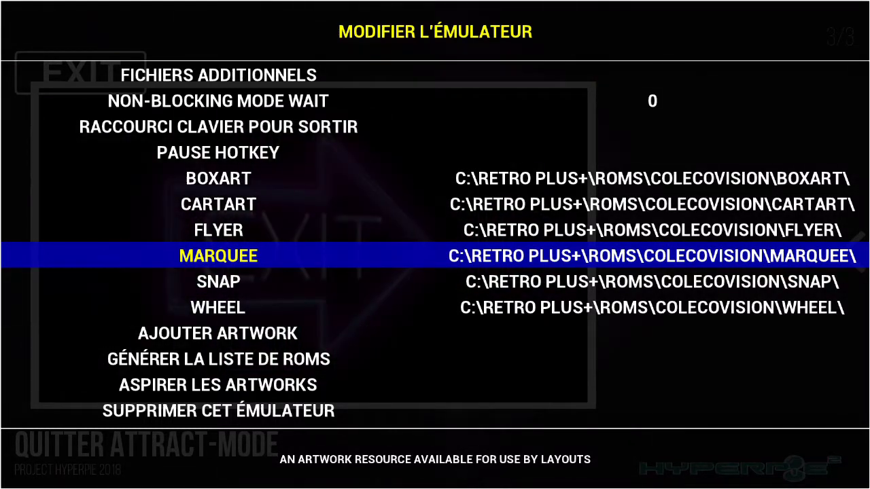
pyautogui.press('Up')
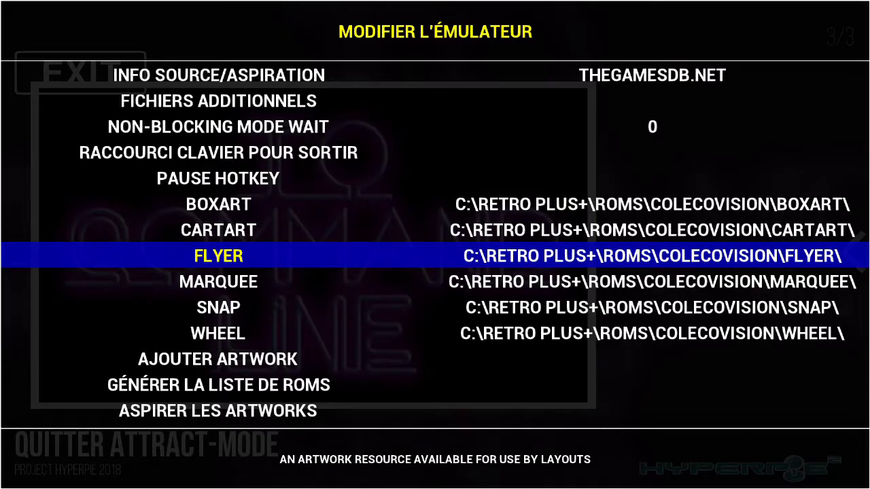
pyautogui.press('Down')
pyautogui.press('Down')
pyautogui.press('Down')
pyautogui.press('Down')
pyautogui.press('Down')
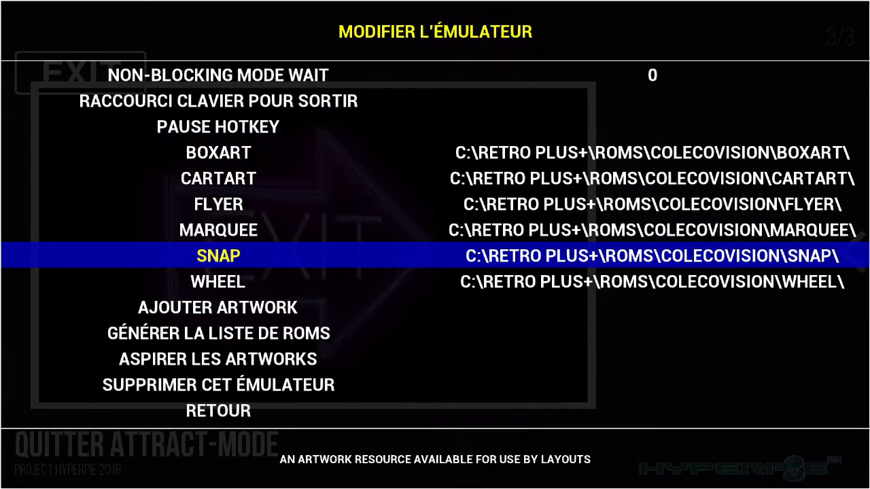
pyautogui.press('Down')
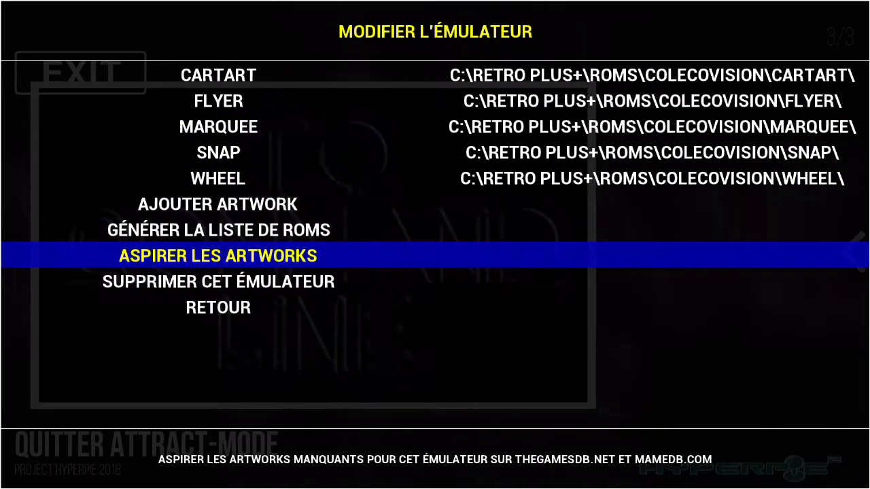
# - Leave the ColecoVision emulator settings and return to the configuration menu
pyautogui.press('Up')
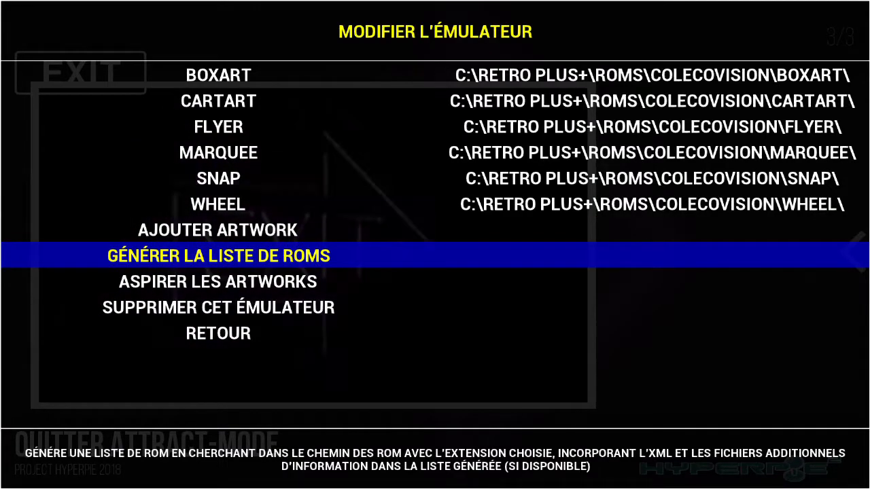
pyautogui.press('Down')
pyautogui.press('Down')
pyautogui.press('Down')
pyautogui.press('Return')
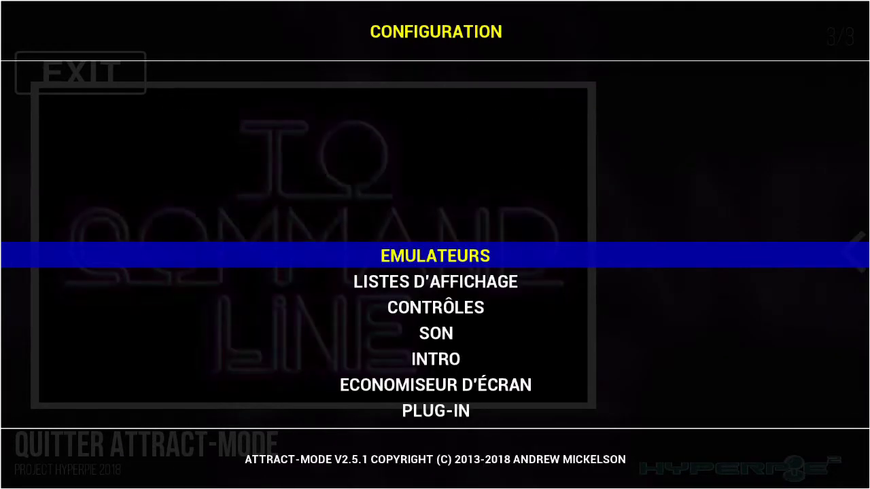
# - Enter the Emulateurs list and open the emulator settings for Atari 5200
pyautogui.press('Return')
pyautogui.press('Up')
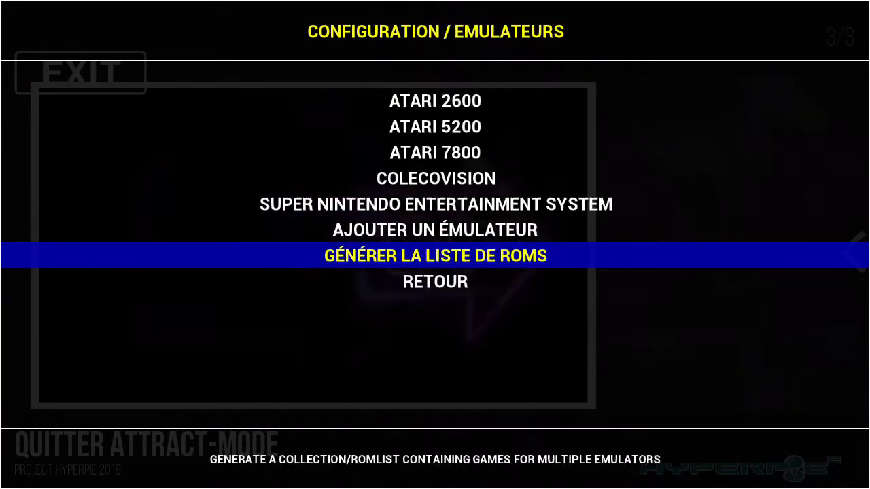
pyautogui.press('Up')
pyautogui.press('Up')
pyautogui.press('Up')
pyautogui.press('Up')
pyautogui.press('Up')
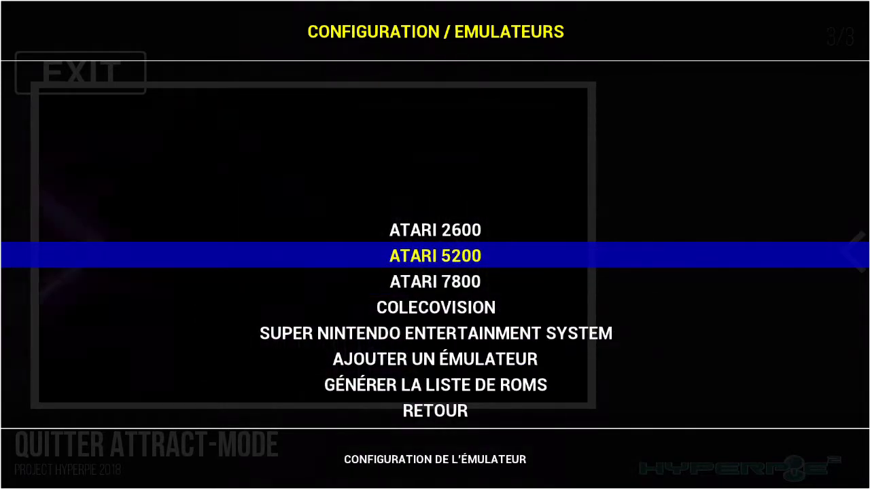
pyautogui.press('Up')
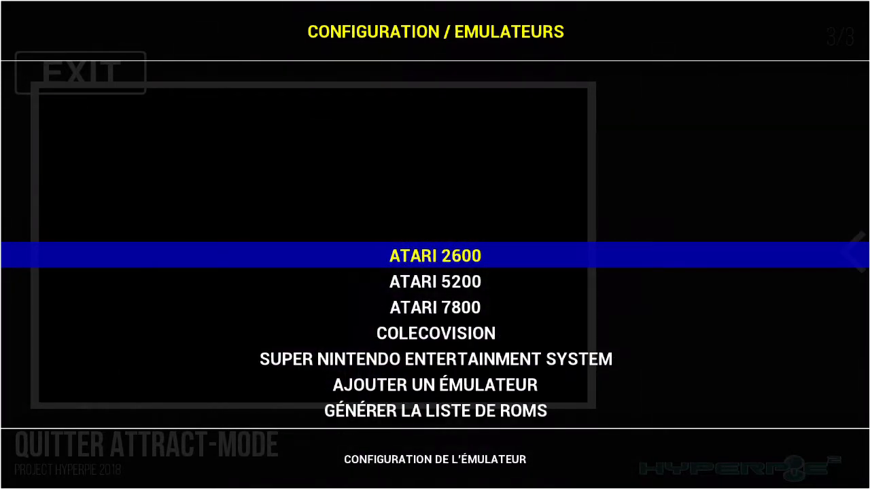
pyautogui.press('Down')
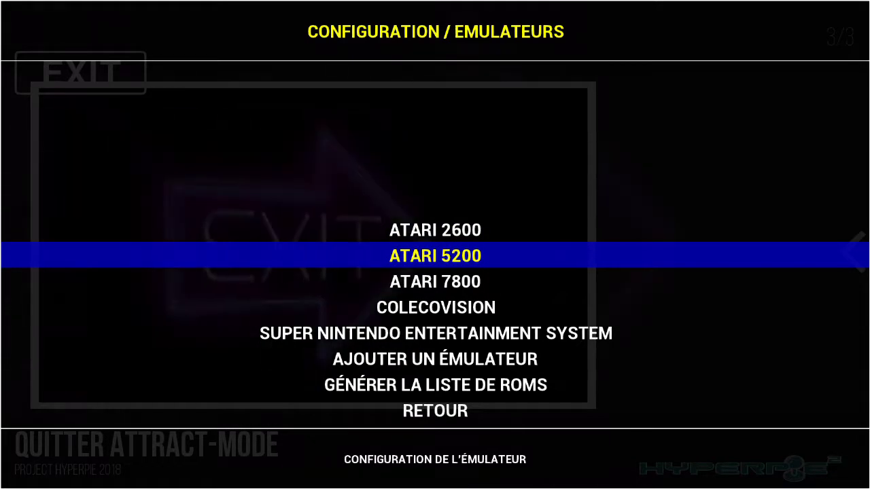
pyautogui.press('Return')
# - Examine the Atari 5200 emulator's ROM path, extensions, artwork paths and ROM list option, and return to the configuration menu
pyautogui.press('Down')
pyautogui.press('Down')
pyautogui.press('Down')
pyautogui.press('Down')
pyautogui.press('Down')
pyautogui.press('Down')
pyautogui.press('Down')
pyautogui.press('Down')
pyautogui.press('Down')
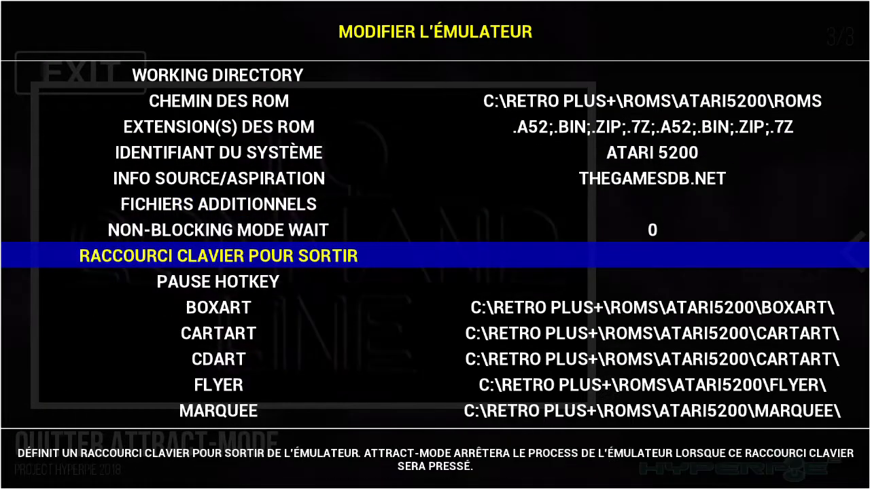
pyautogui.press('Down')
pyautogui.press('Down')
pyautogui.press('Down')
pyautogui.press('Down')
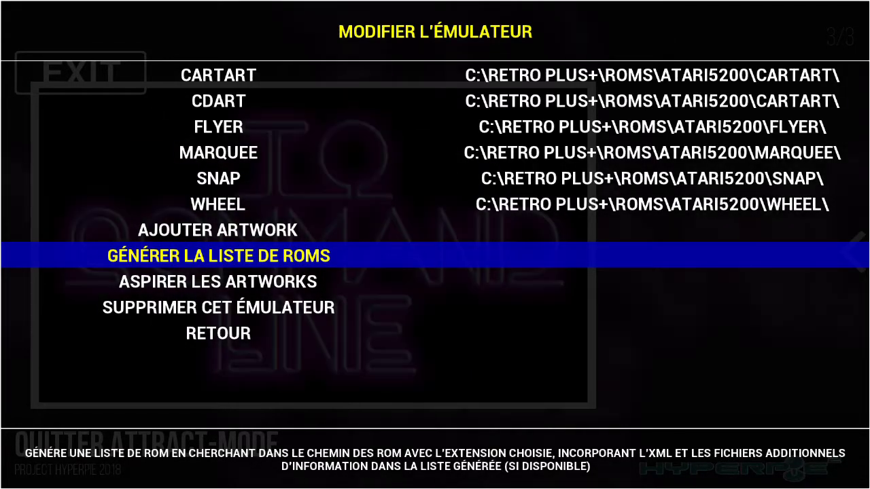
pyautogui.press('Down')
pyautogui.press('Down')
pyautogui.press('Down')
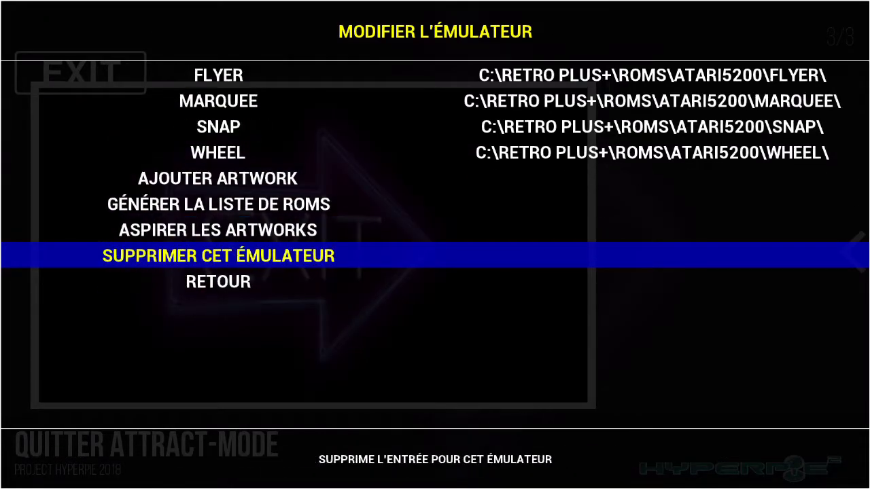
pyautogui.press('Return')
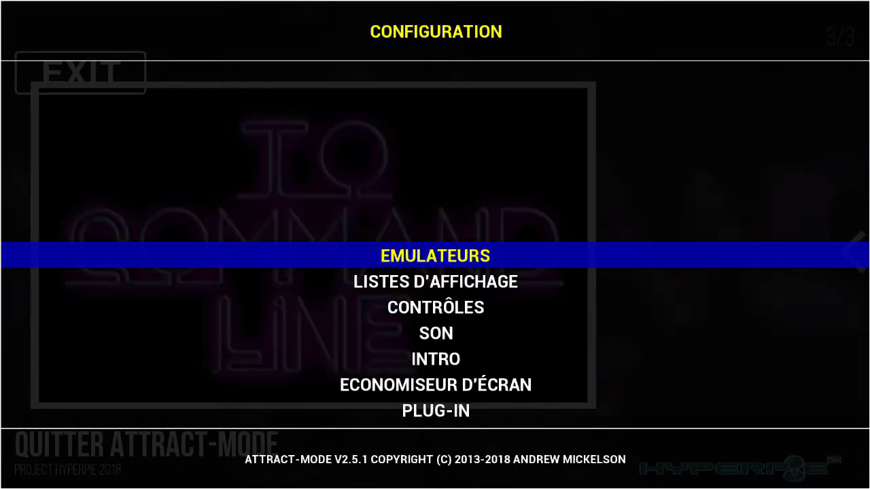
pyautogui.press('Down')
pyautogui.press('Down')
pyautogui.press('Up')
pyautogui.press('Up')
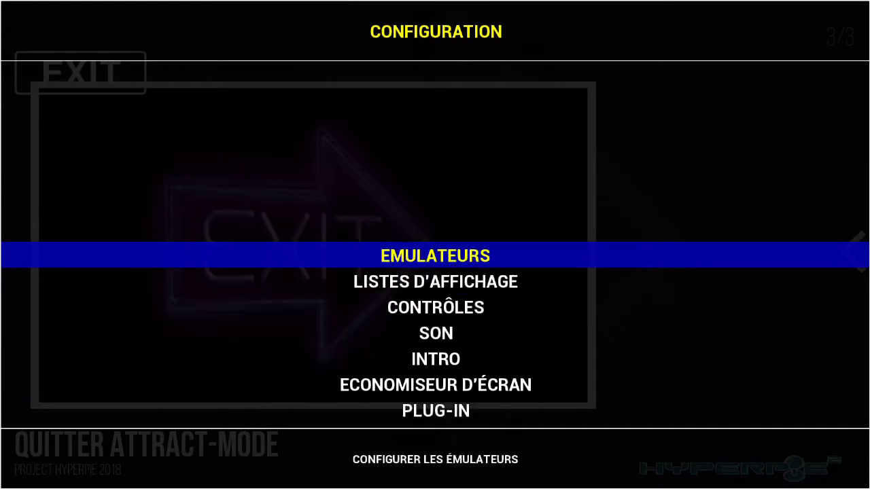
pyautogui.press('Down')
pyautogui.press('Down')
pyautogui.press('Up')
pyautogui.press('Up')
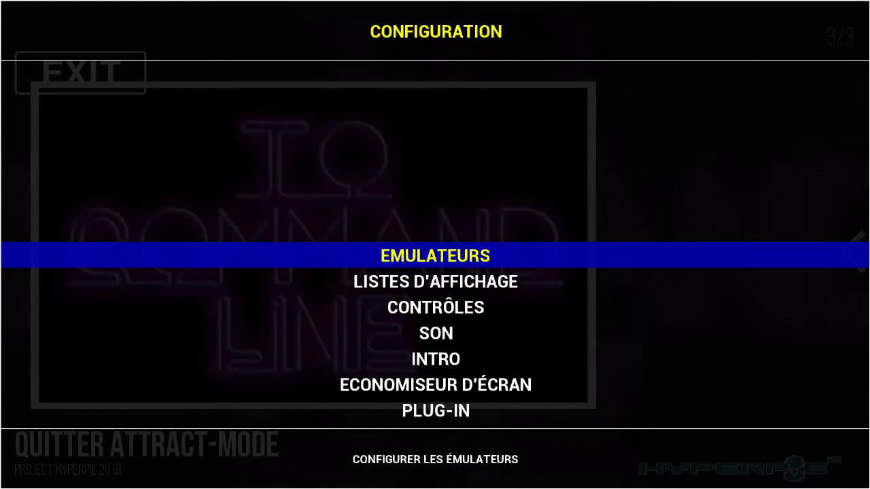
# - Exit the configuration menu through its Retour entry
pyautogui.press('Down')
pyautogui.press('Down')
pyautogui.press('Down')
pyautogui.press('Down')
pyautogui.press('Down')
pyautogui.press('Down')
pyautogui.press('Down')
pyautogui.press('Down')
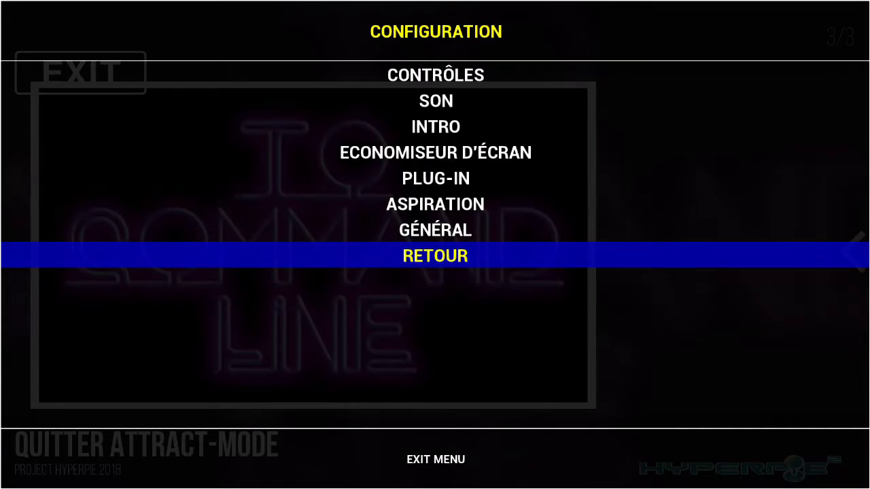
pyautogui.press('Return')
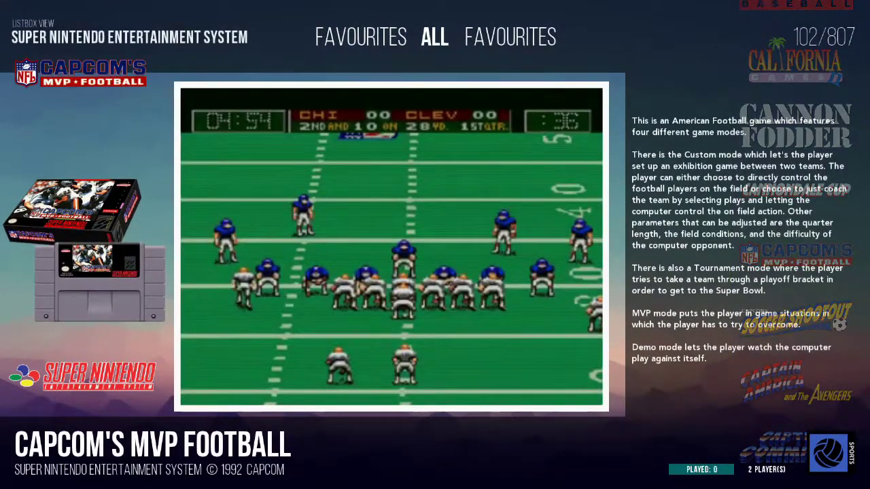
# - Return from the Super Nintendo game list to the main menu and look through all the available systems
pyautogui.press('Escape')
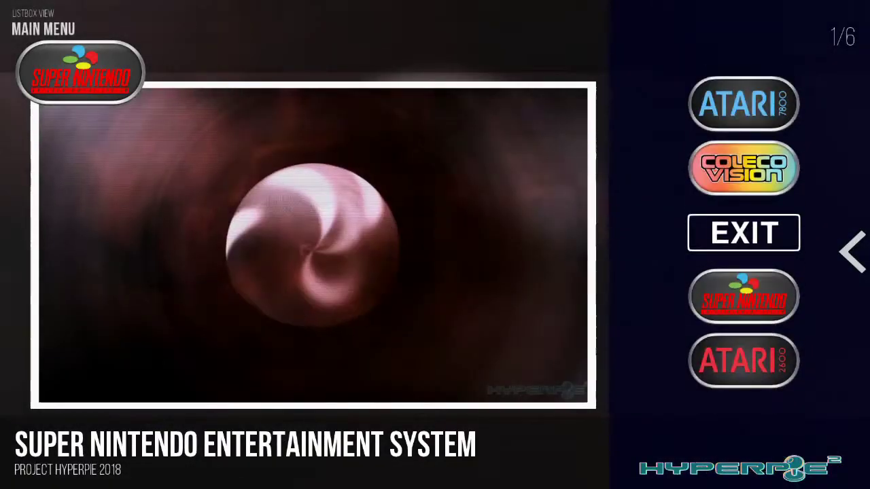
pyautogui.press('Up')
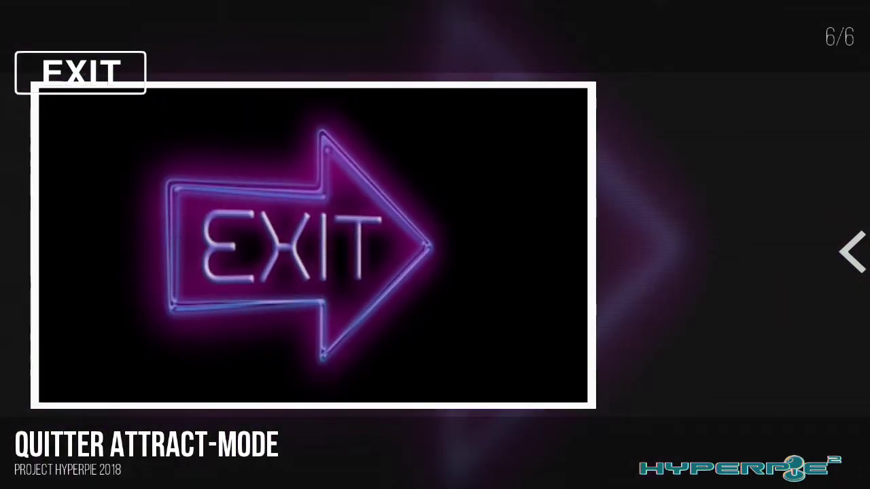
pyautogui.press('Up')
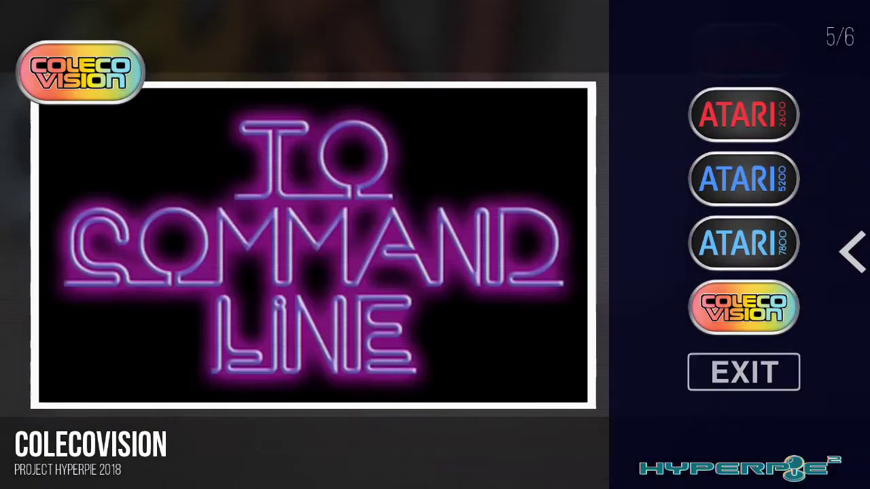
pyautogui.press('Up')
pyautogui.press('Up')
pyautogui.press('Up')
pyautogui.press('Up')
pyautogui.press('Up')
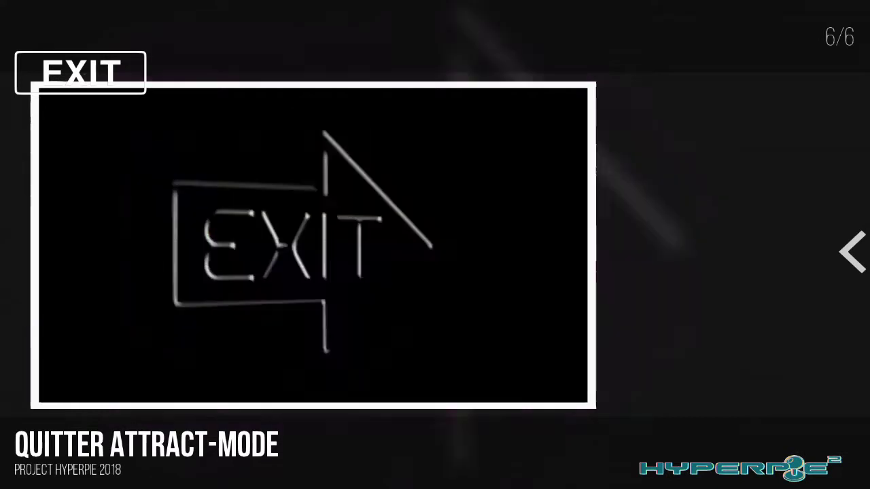
# - Quit Attract-Mode and confirm the exit
pyautogui.press('Return')
pyautogui.press('Up')
pyautogui.press('Return')
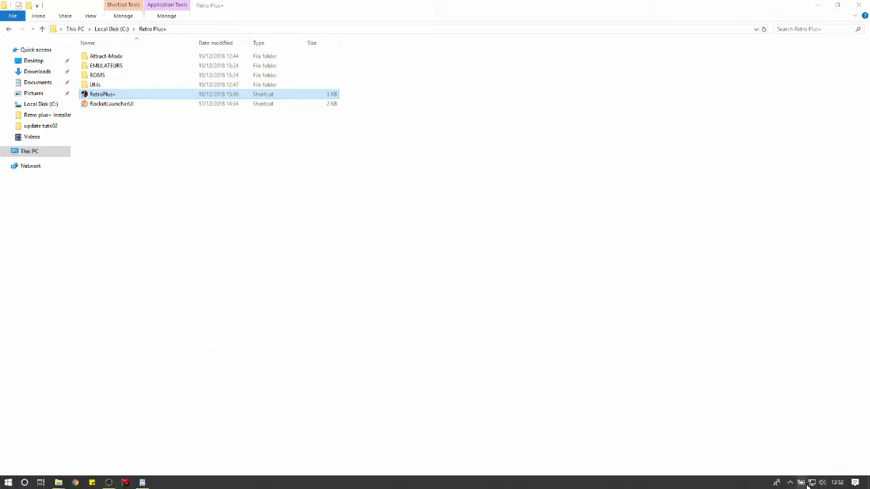
# - Lower the Windows sound volume to 11
pyautogui.click(380, 311)
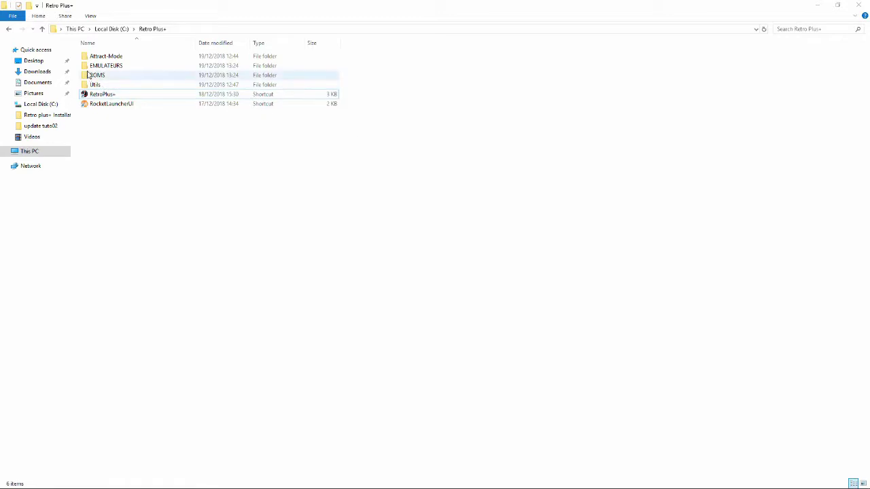
pyautogui.click(111, 97)
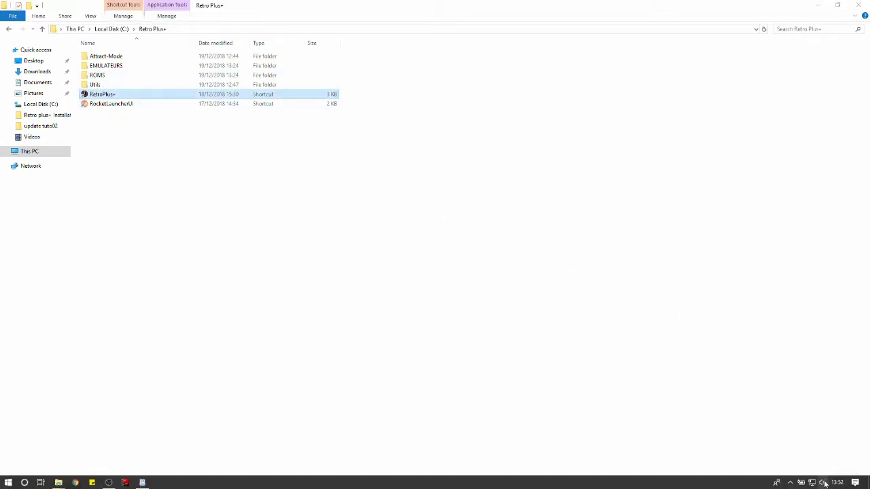
pyautogui.click(823, 482)
pyautogui.moveTo(779, 465); pyautogui.dragTo(749, 470)
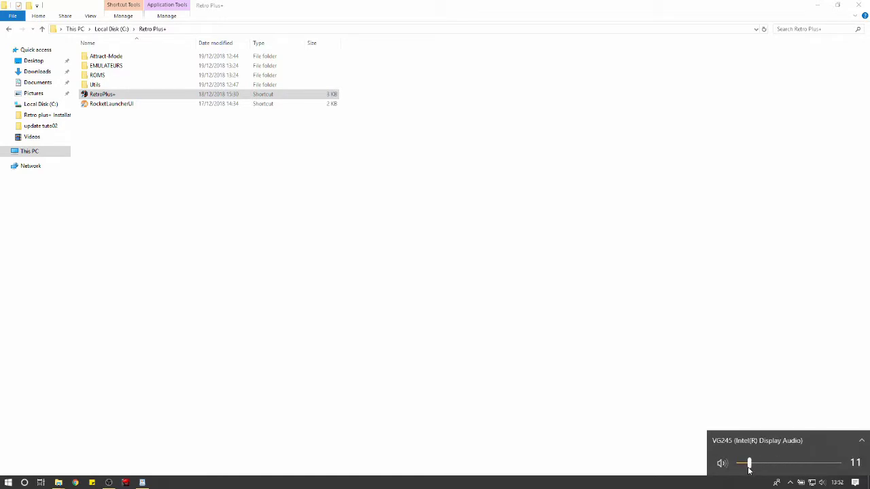
pyautogui.click(428, 316)
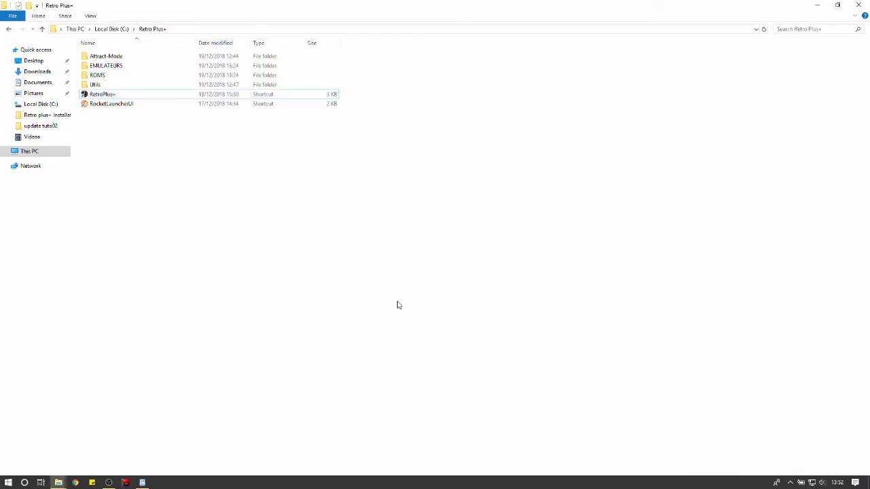
# - Launch RocketLauncherUI from the Retro Plus+ folder and maximize its window
pyautogui.click(128, 111)
pyautogui.click(104, 95)
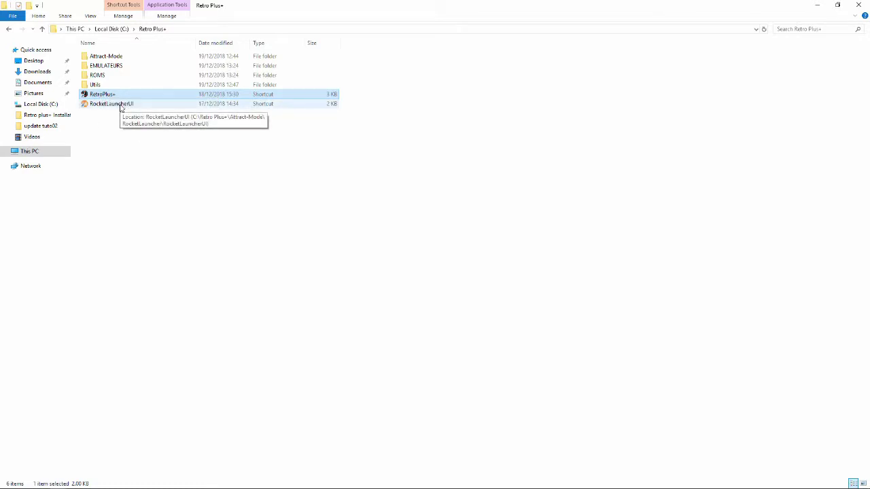
pyautogui.click(121, 106)
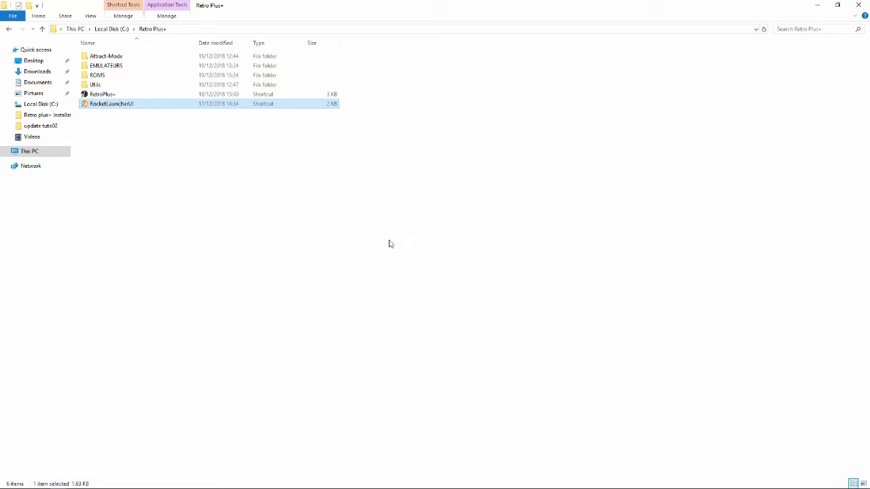
pyautogui.press('Return')
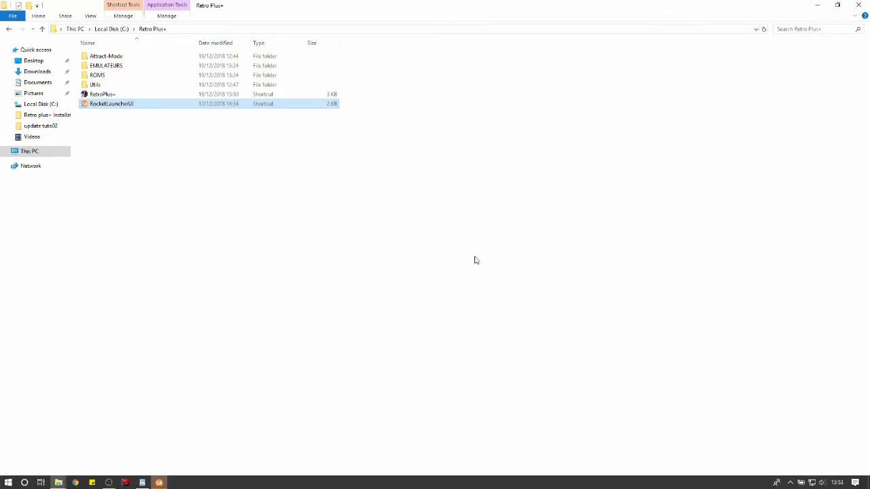
pyautogui.click(166, 483)
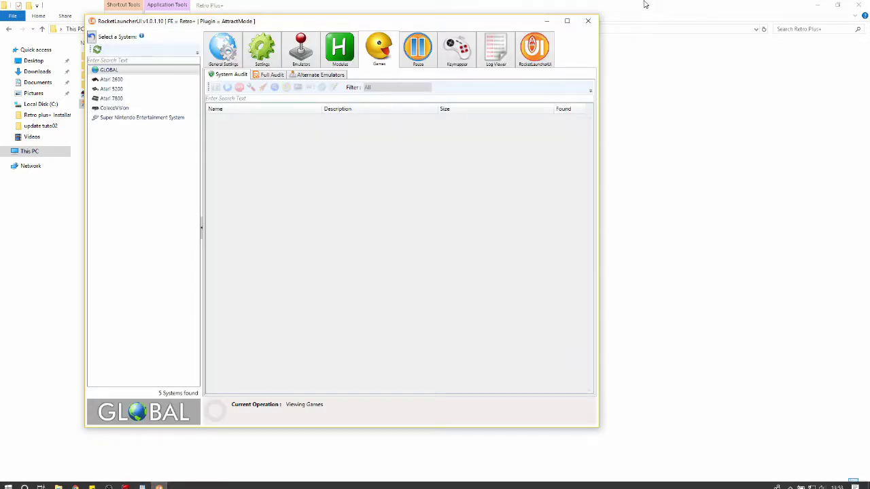
pyautogui.click(574, 21)
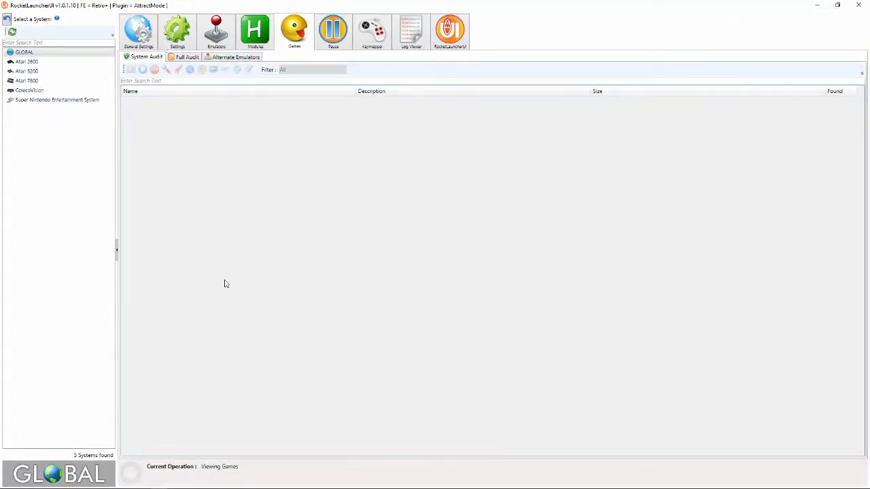
# - Choose the Super Nintendo Entertainment System and run a system audit of its games
pyautogui.click(26, 62)
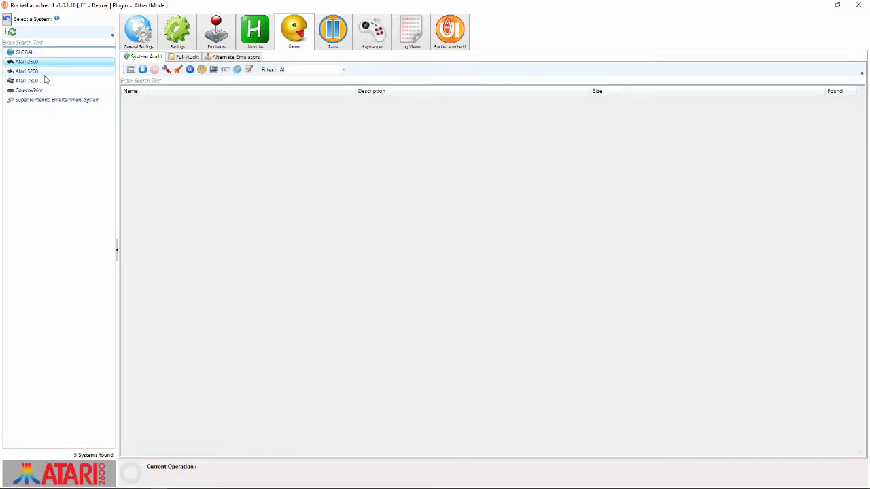
pyautogui.click(31, 100)
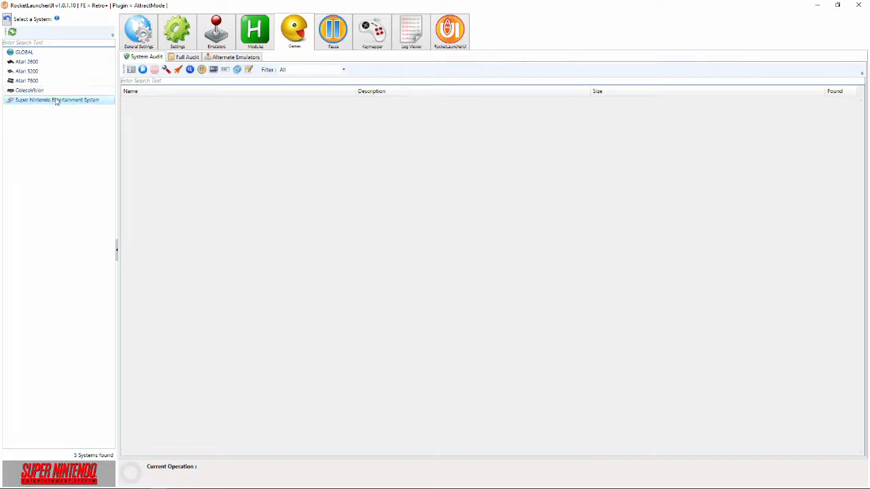
pyautogui.click(144, 70)
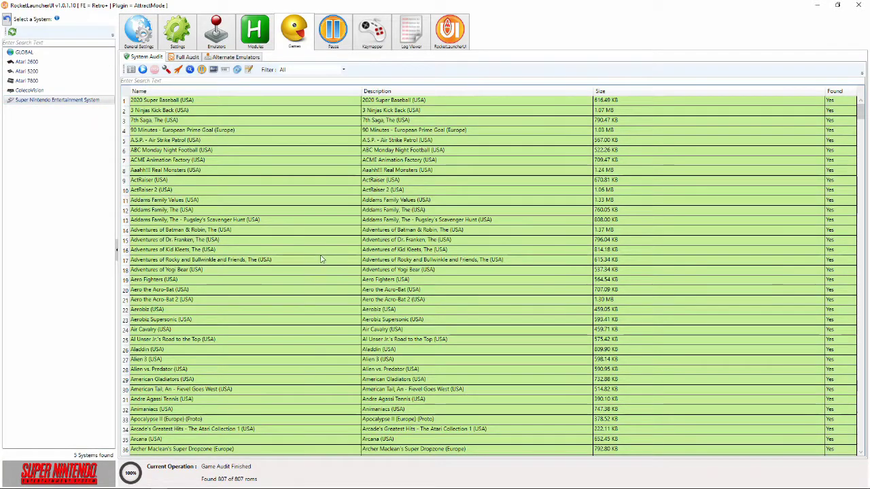
pyautogui.scroll(-15, 316, 256)
pyautogui.scroll(15, 316, 256)
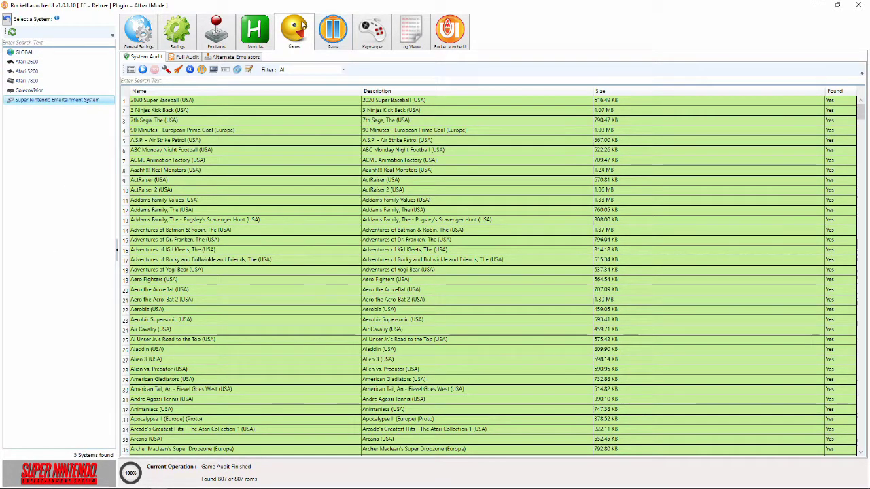
# - Rerun the Super Nintendo audit and look through the audited games, selecting Cliffhanger (USA)
pyautogui.click(143, 71)
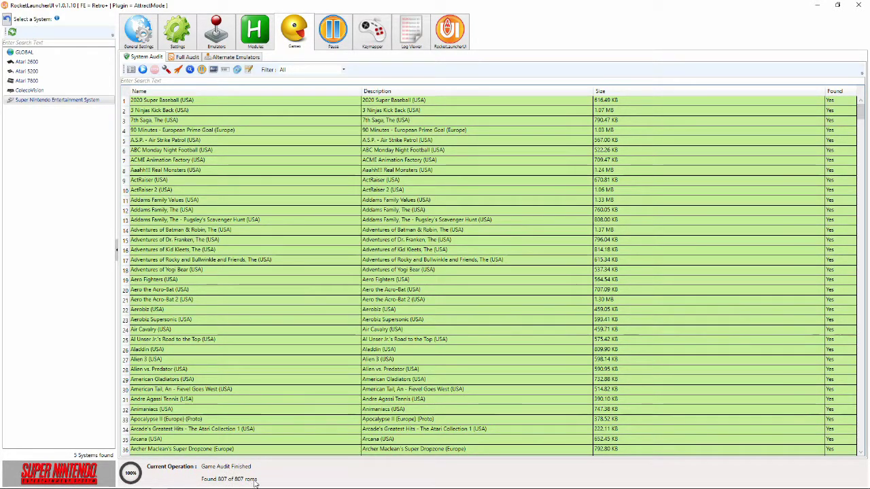
pyautogui.scroll(-20, 512, 244)
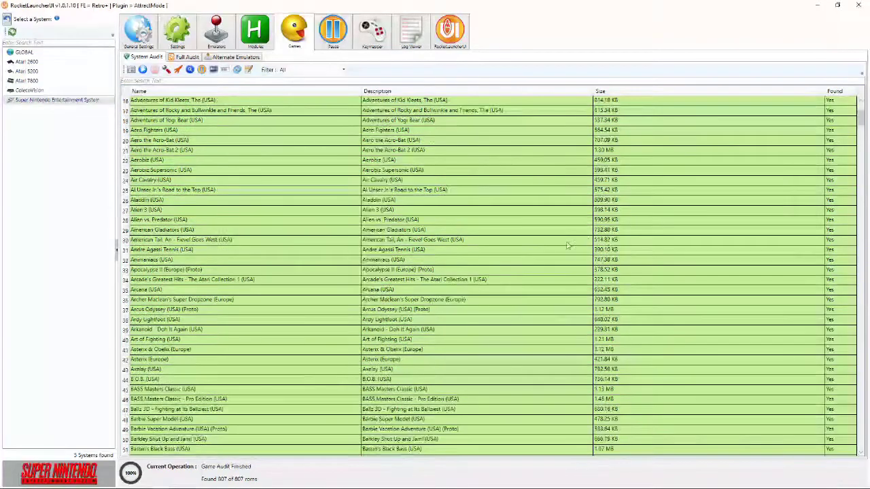
pyautogui.click(379, 339)
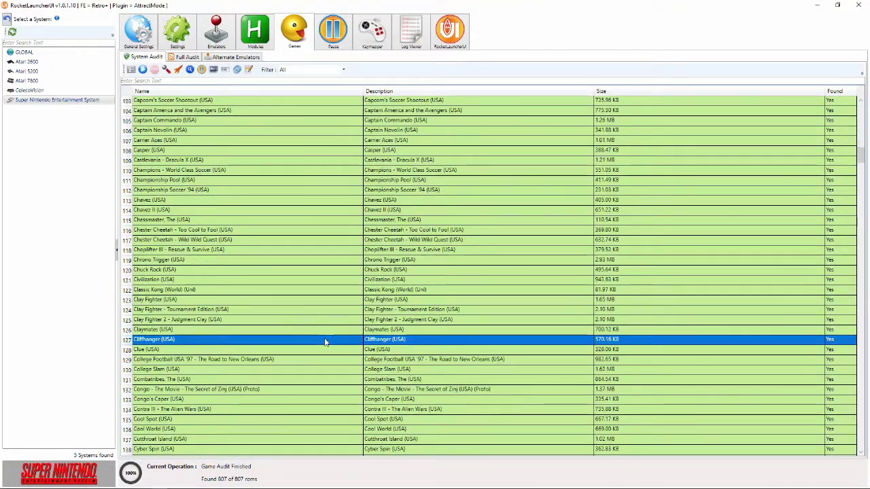
pyautogui.click(30, 71)
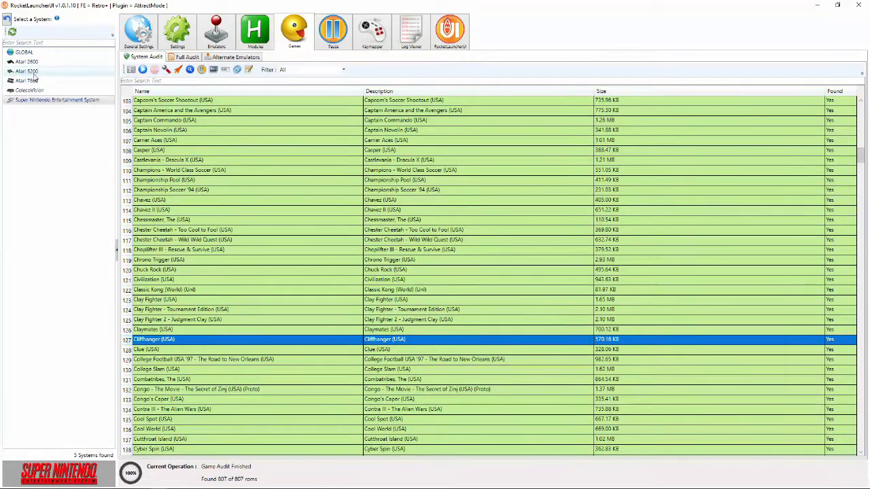
pyautogui.click(142, 69)
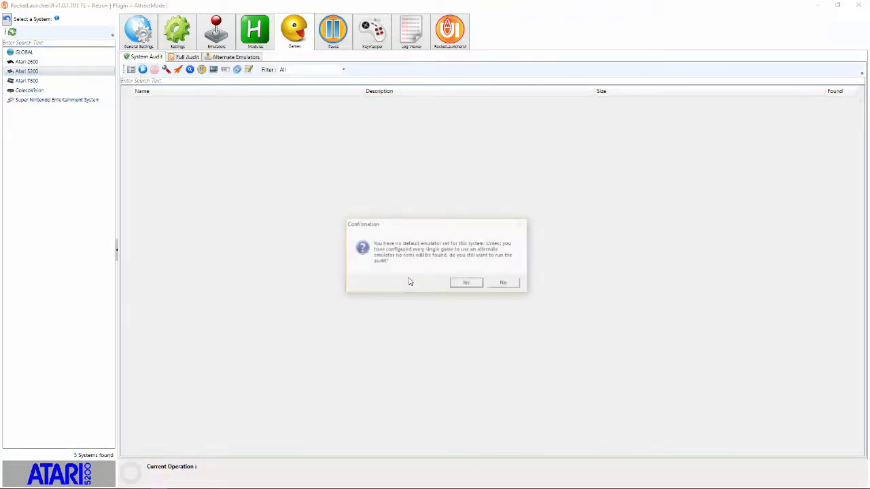
pyautogui.click(503, 282)
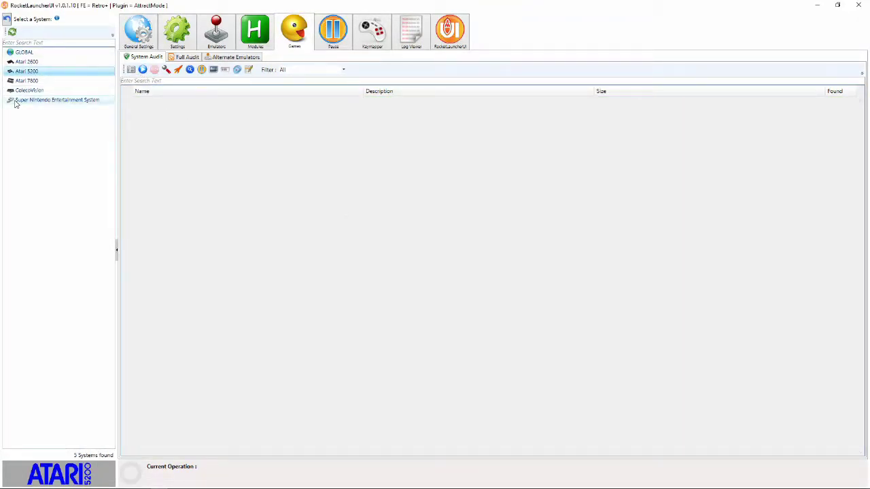
# - Audit the Super Nintendo Entertainment System games again, test-launch Aerobiz (USA) and exit the game
pyautogui.click(41, 100)
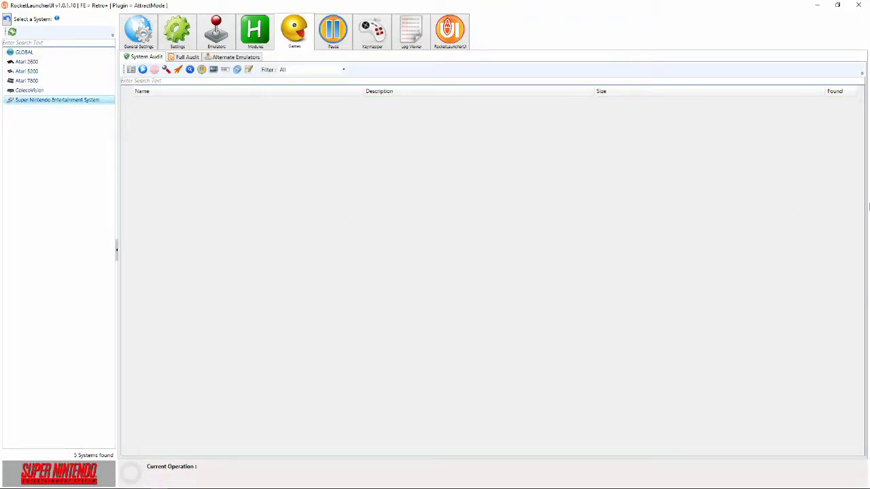
pyautogui.click(142, 69)
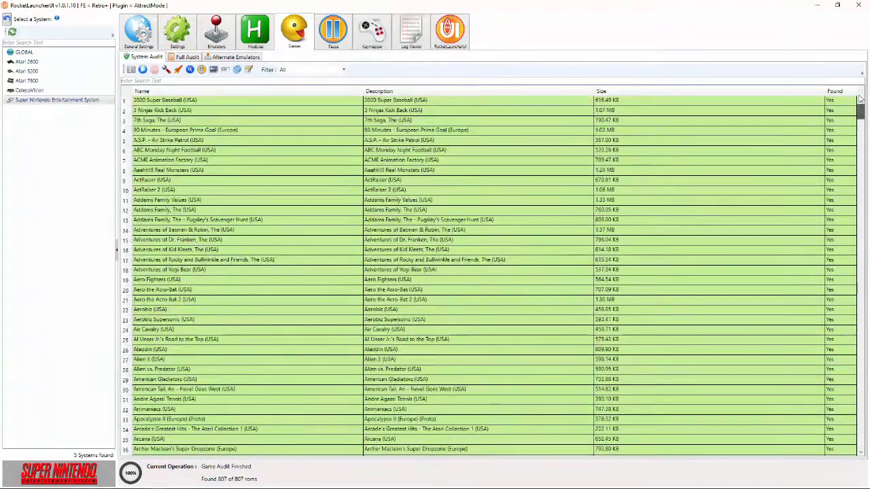
pyautogui.click(202, 309)
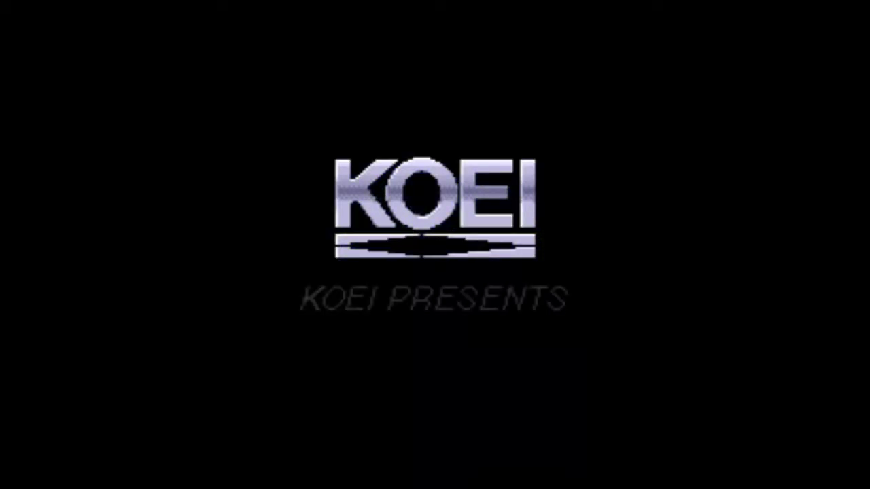
pyautogui.press('Escape')
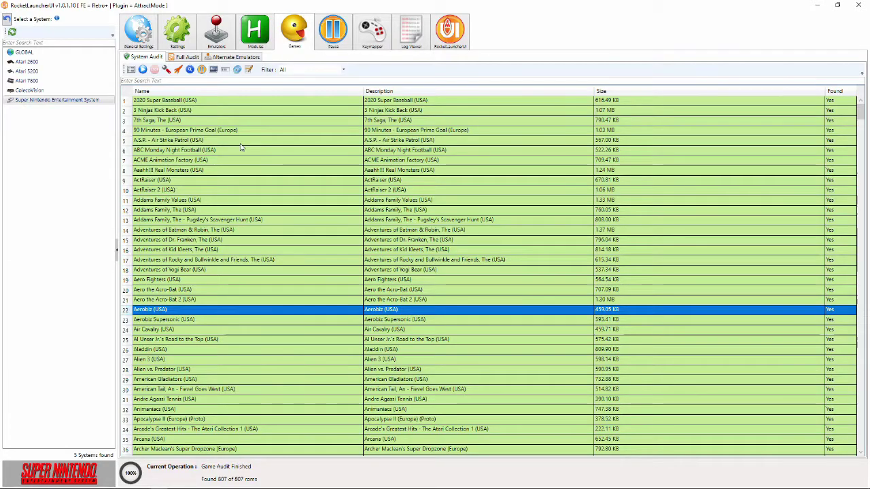
# - For the Atari 2600, add the Retro Plus+ folder ROMS\atari2600\roms as ROM path and set RetroArch as the default emulator
pyautogui.click(9, 64)
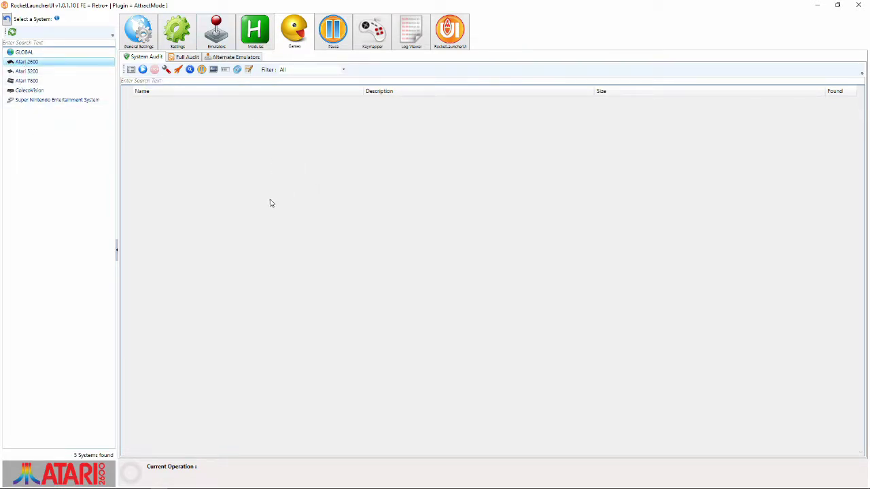
pyautogui.click(216, 31)
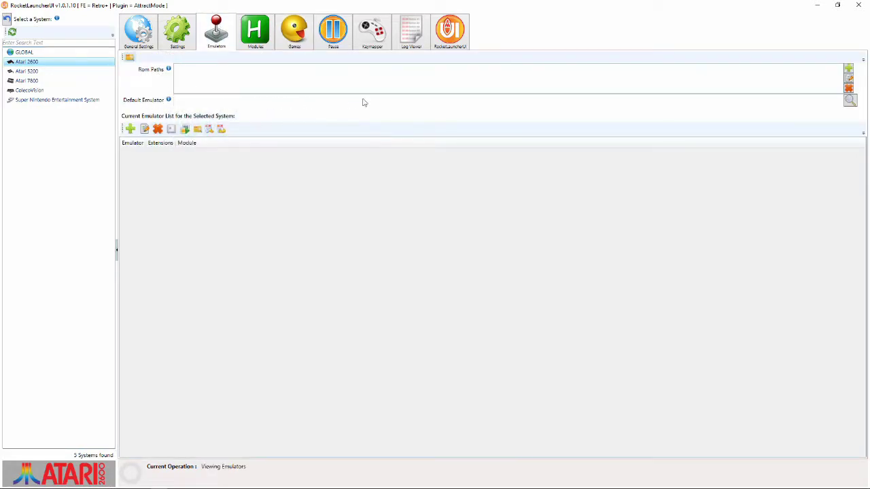
pyautogui.click(848, 68)
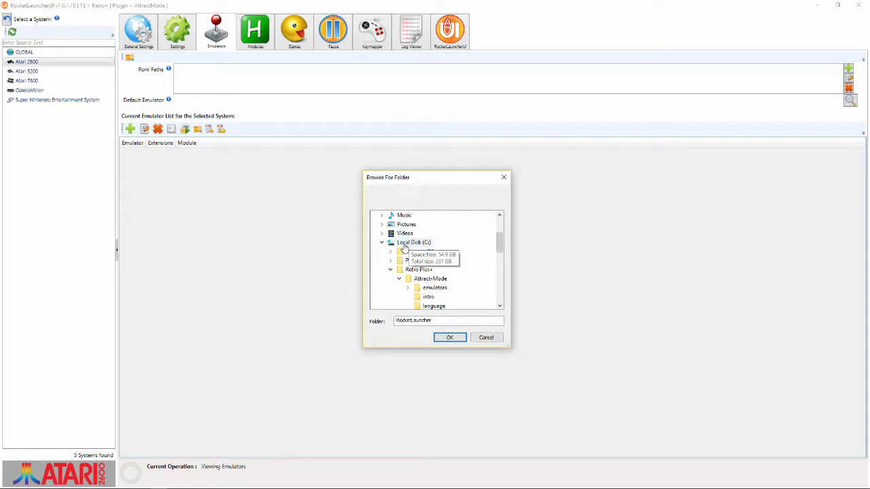
pyautogui.click(404, 245)
pyautogui.click(402, 270)
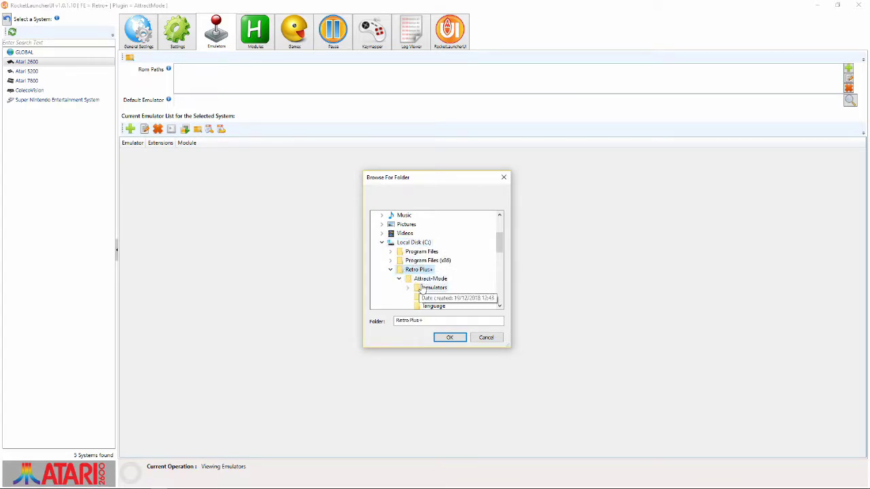
pyautogui.scroll(-6, 421, 296)
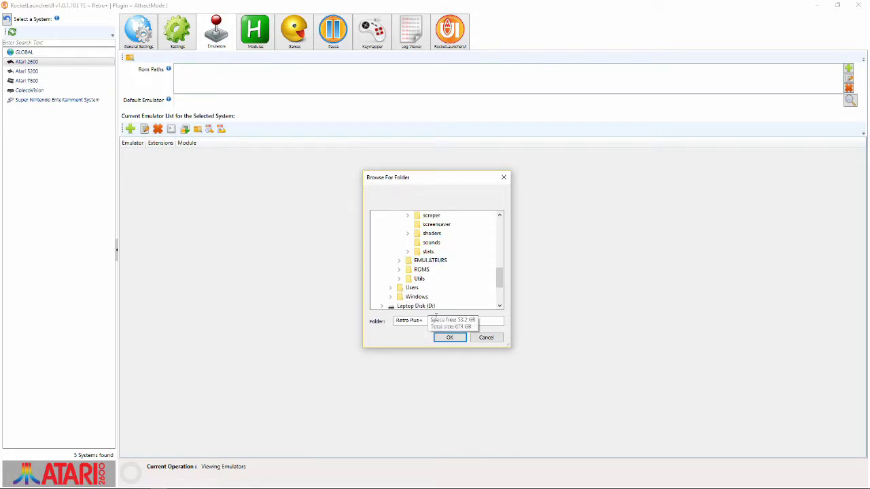
pyautogui.doubleClick(410, 270)
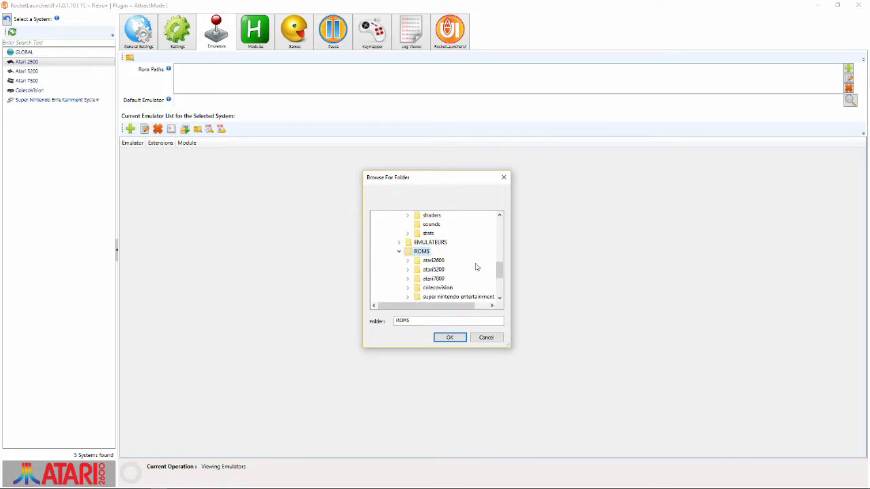
pyautogui.doubleClick(433, 261)
pyautogui.click(435, 280)
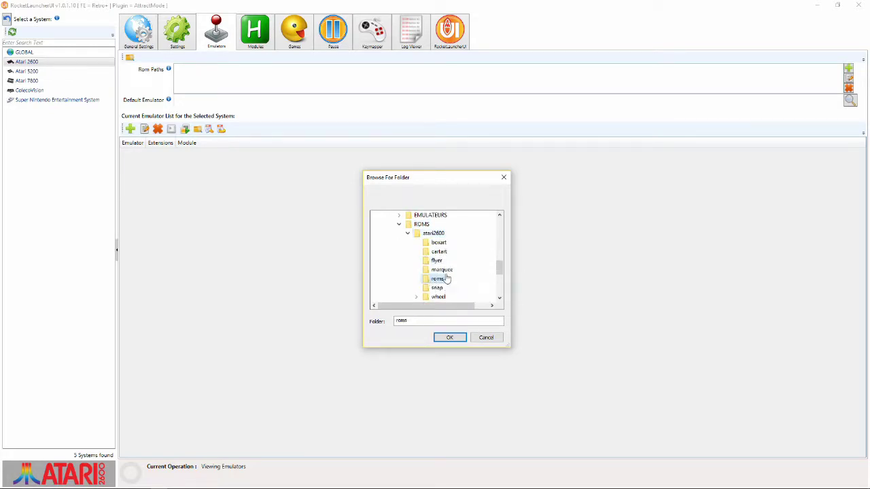
pyautogui.click(451, 343)
pyautogui.click(849, 100)
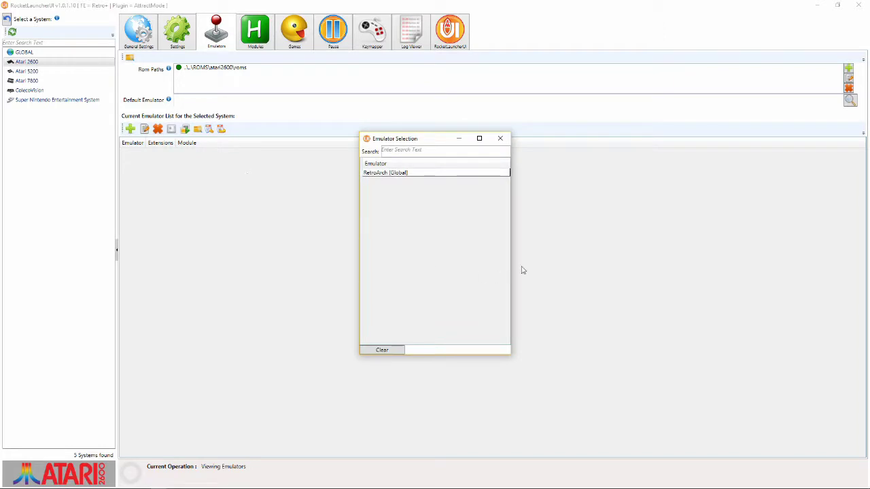
pyautogui.doubleClick(385, 174)
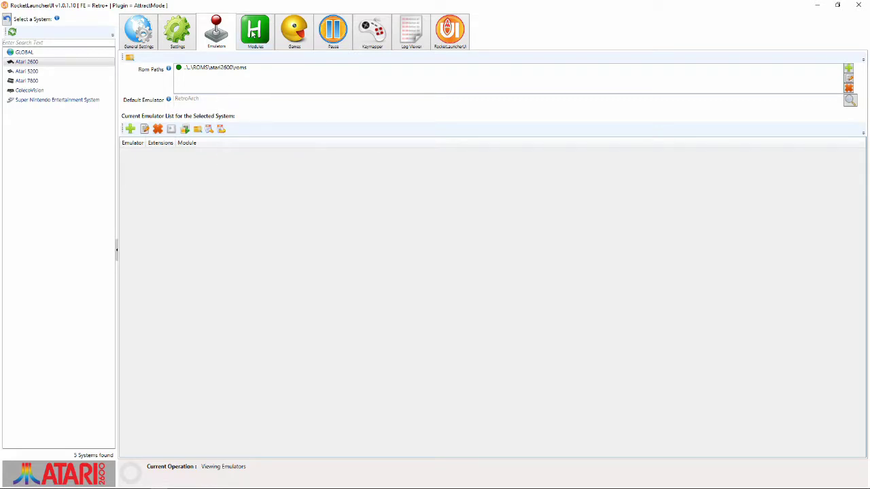
# - Open the global settings of the RetroArch.ahk module and show its Atari 2600 options
pyautogui.click(253, 34)
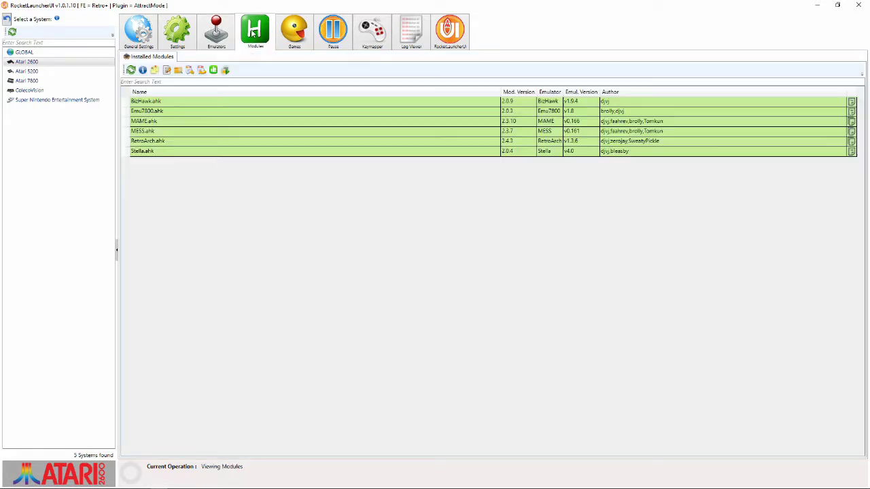
pyautogui.click(163, 141)
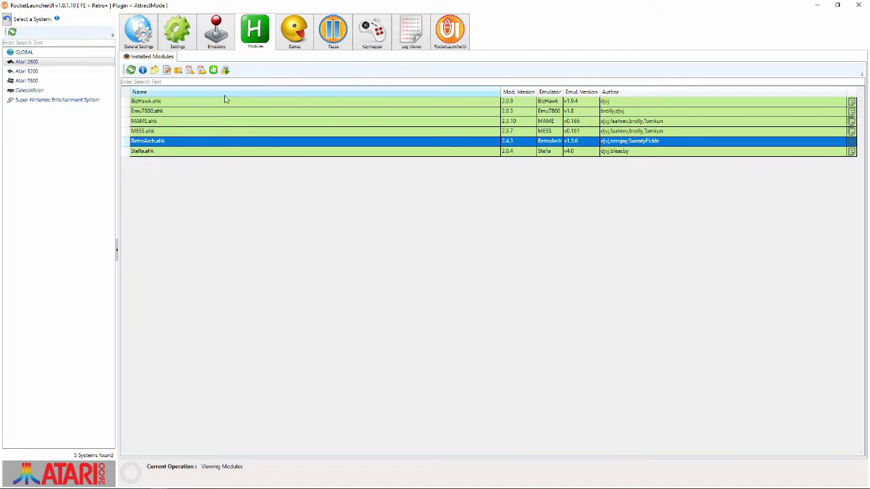
pyautogui.click(190, 71)
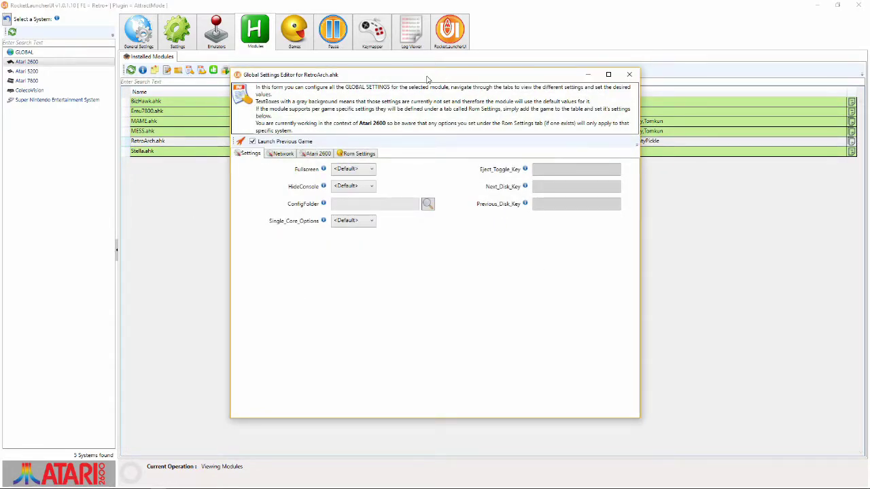
pyautogui.moveTo(426, 78); pyautogui.dragTo(438, 66)
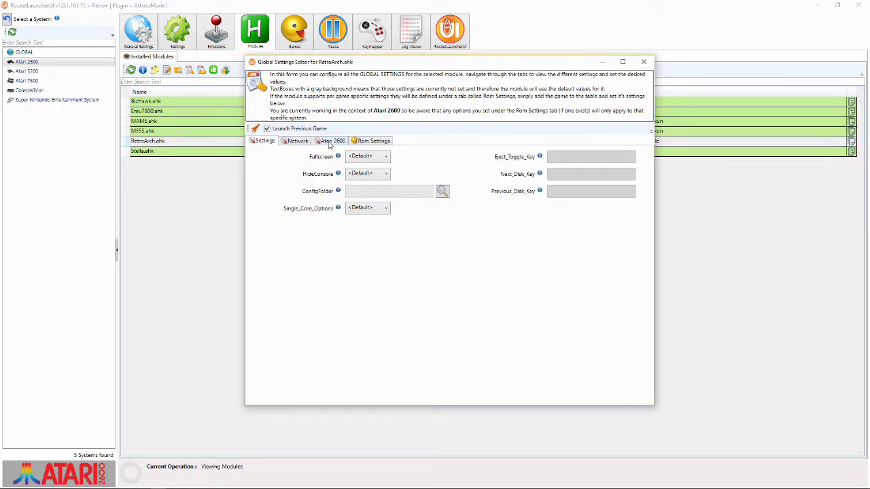
pyautogui.click(330, 142)
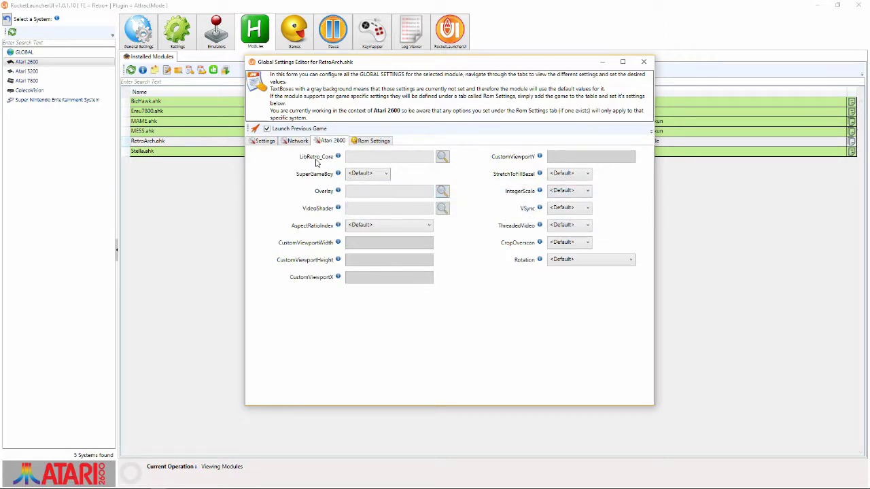
# - Set the Atari 2600 LibRetro_Core to stella_libretro.dll from the EMULATEURS\RetroArch\cores folder and close the settings editor
pyautogui.click(442, 157)
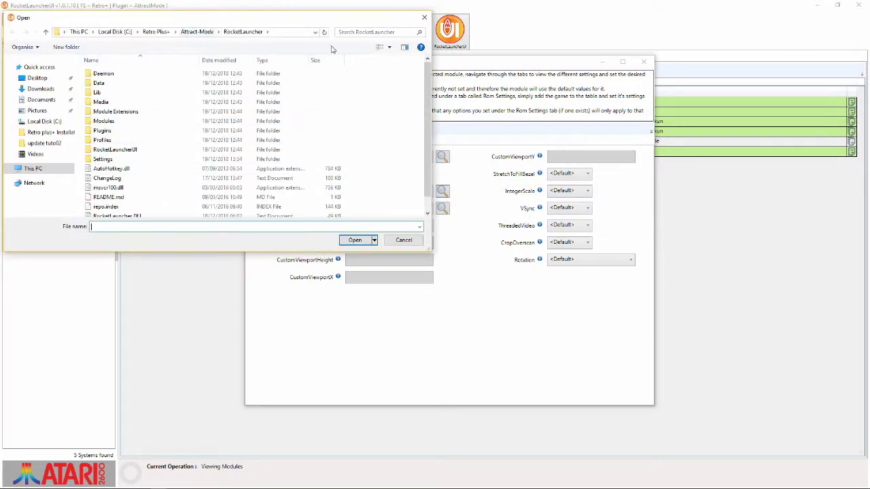
pyautogui.click(162, 31)
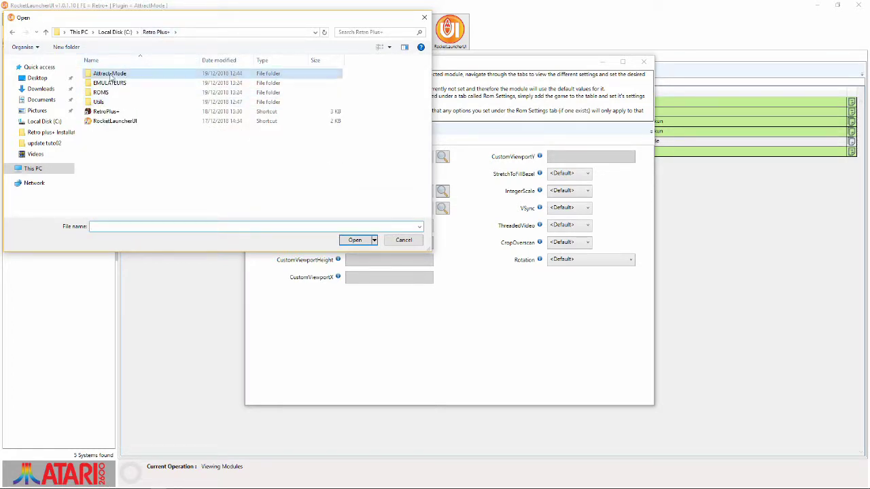
pyautogui.click(116, 32)
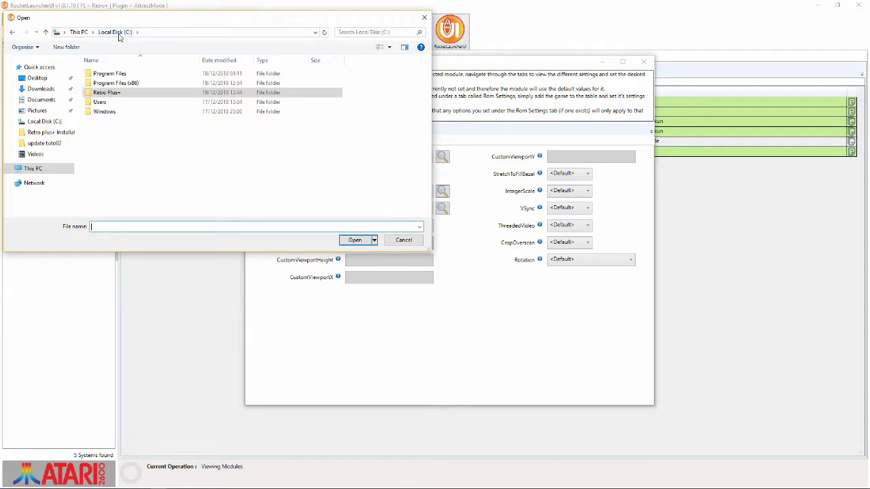
pyautogui.doubleClick(108, 93)
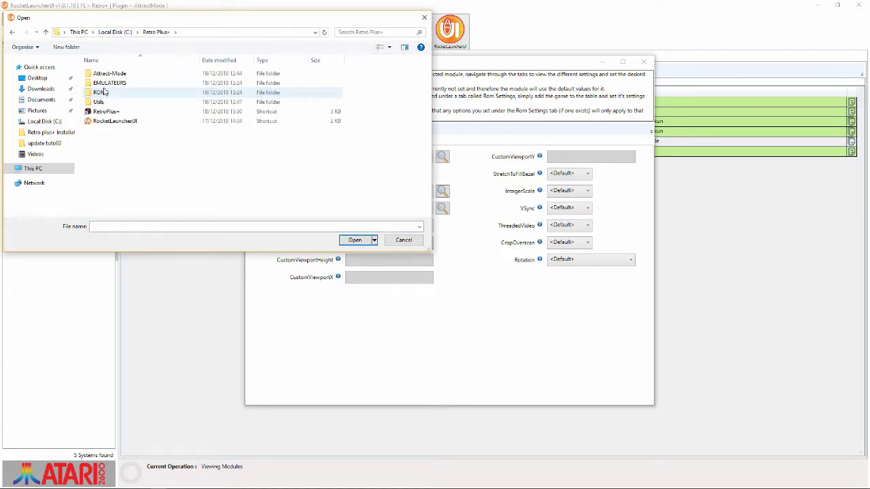
pyautogui.doubleClick(105, 82)
pyautogui.doubleClick(117, 83)
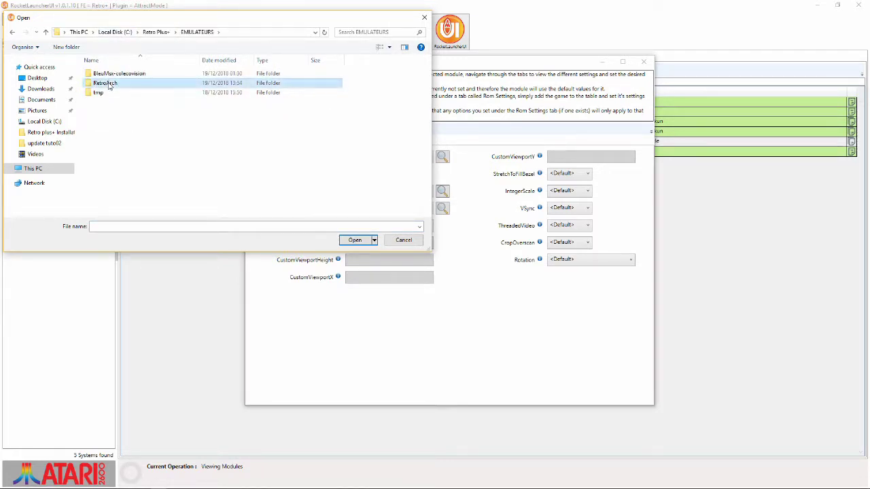
pyautogui.doubleClick(107, 122)
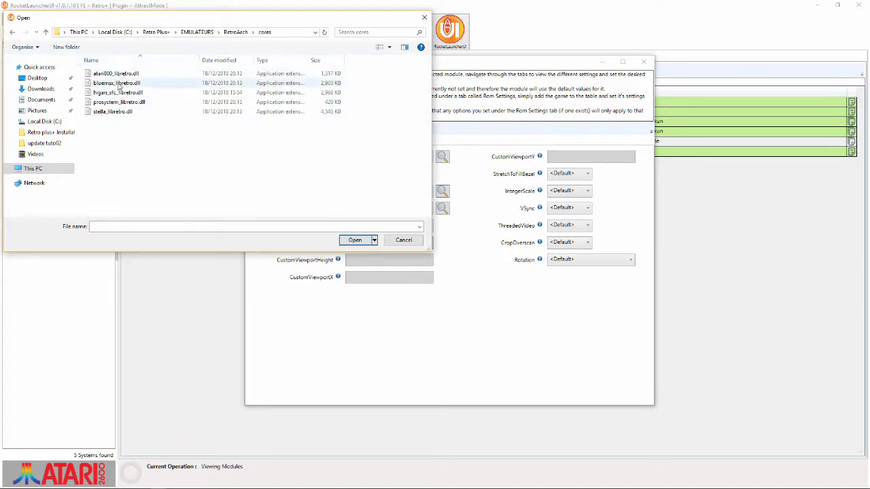
pyautogui.click(101, 117)
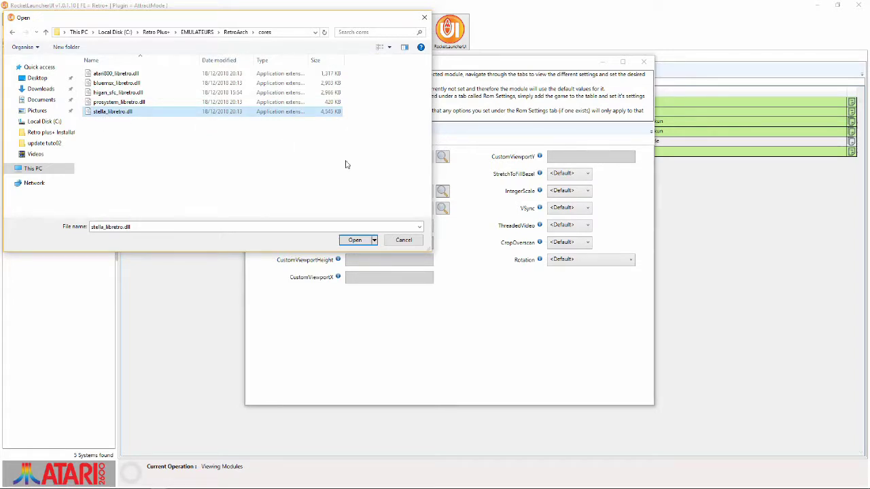
pyautogui.click(354, 240)
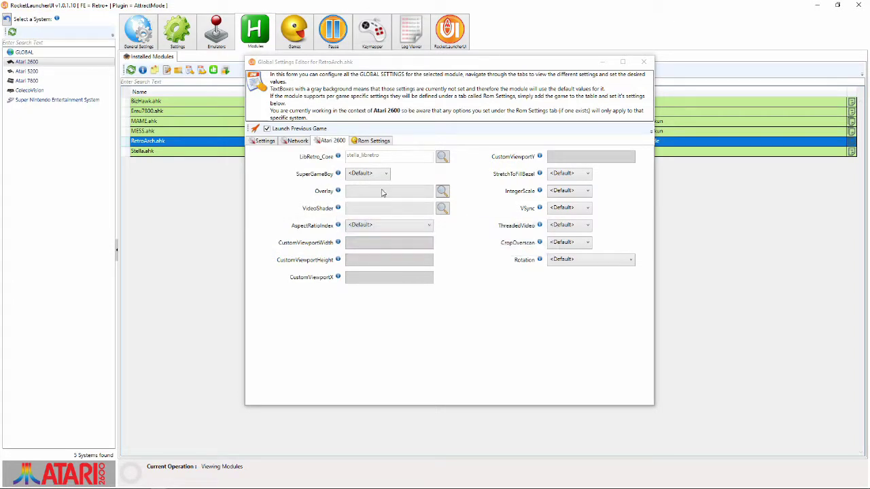
pyautogui.click(643, 61)
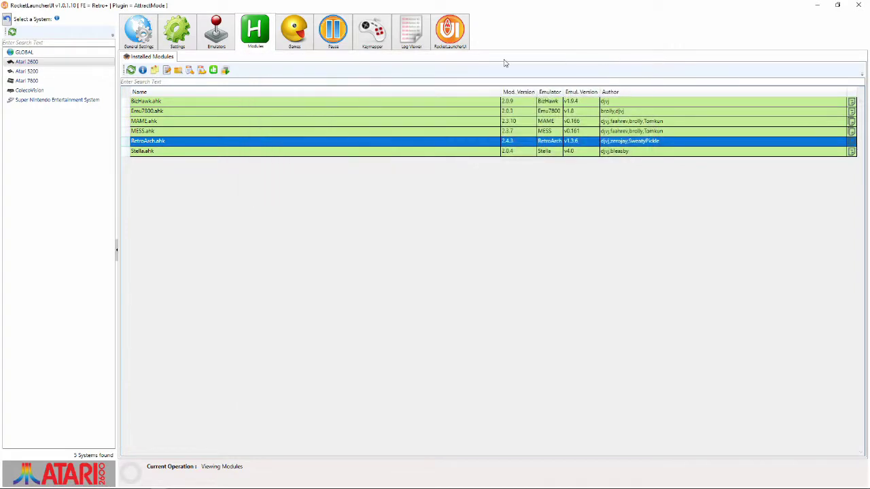
# - Run a system audit of the Atari 2600 games and look through the audited list
pyautogui.click(303, 40)
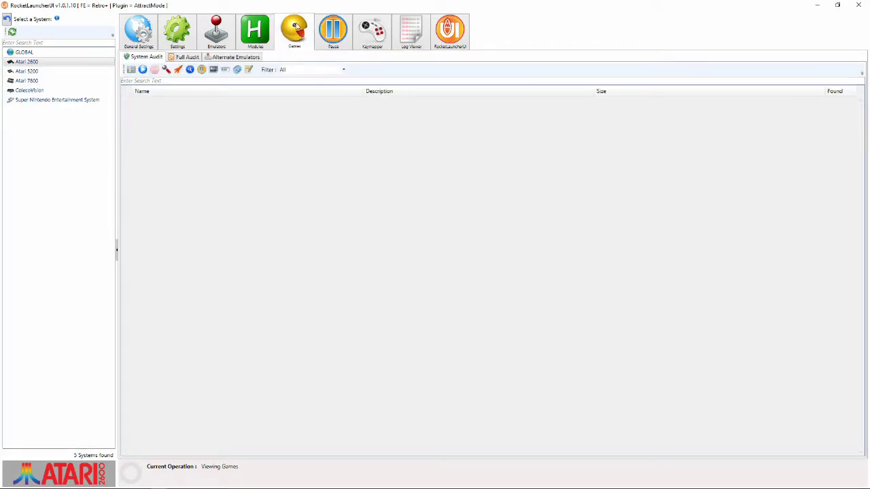
pyautogui.click(143, 70)
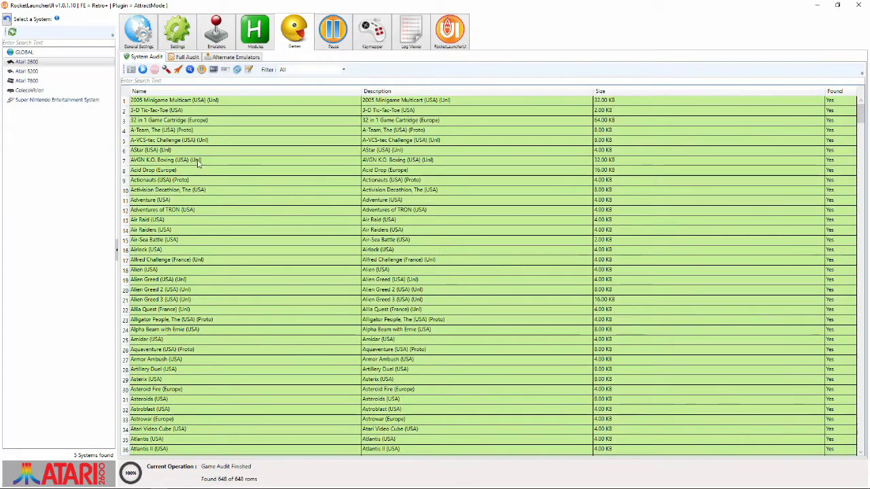
pyautogui.click(143, 70)
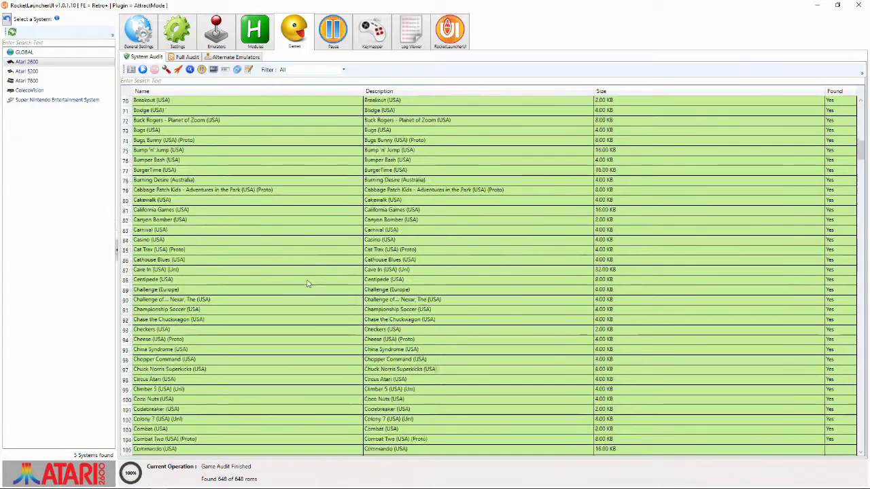
pyautogui.scroll(-20, 307, 284)
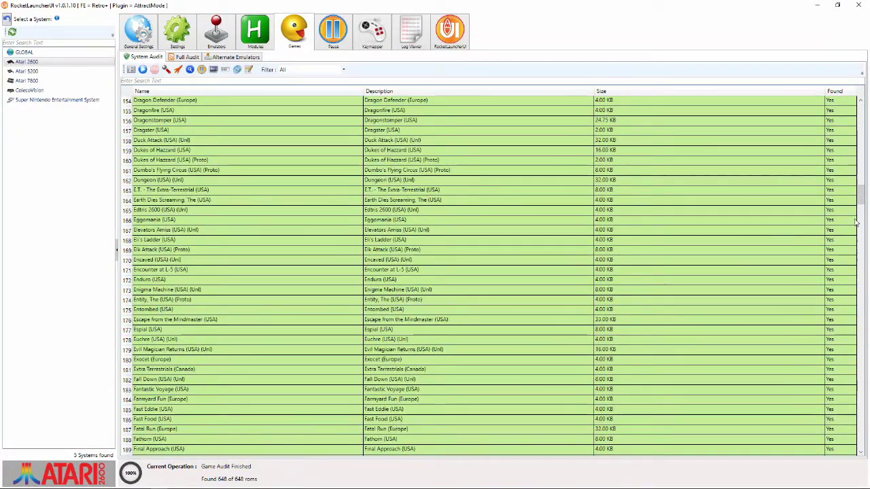
pyautogui.moveTo(861, 194); pyautogui.dragTo(861, 115)
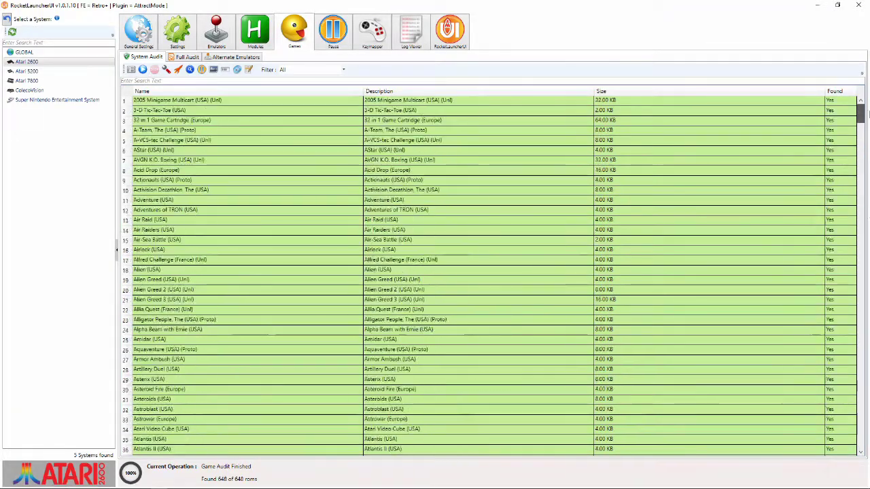
# - Launch AVGN K.O. Boxing from the audited Atari 2600 games as a test and quit the game
pyautogui.click(226, 320)
pyautogui.click(302, 222)
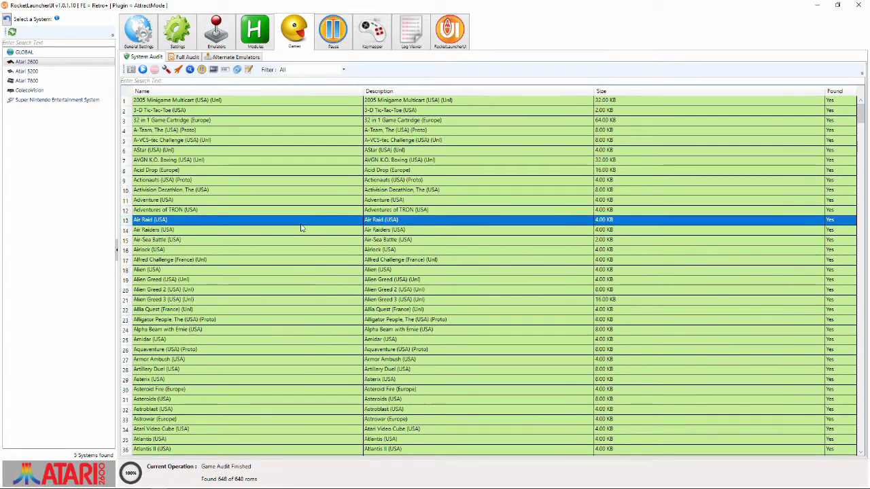
pyautogui.click(268, 160)
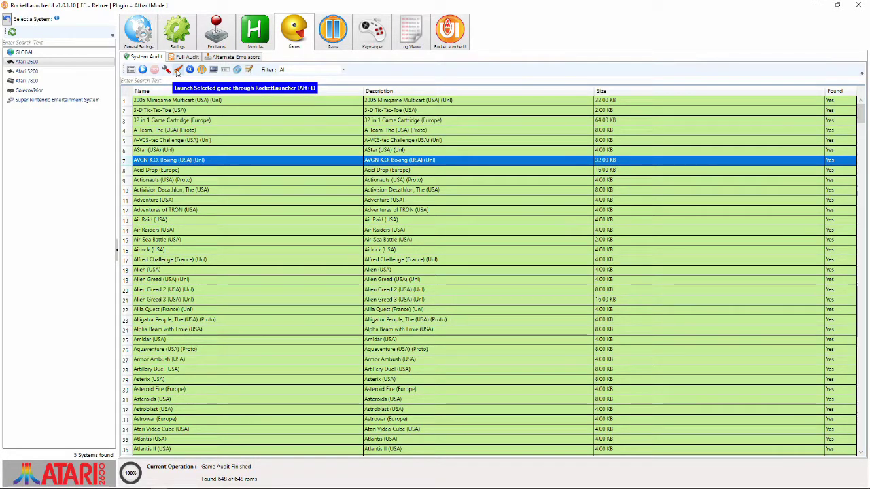
pyautogui.click(177, 71)
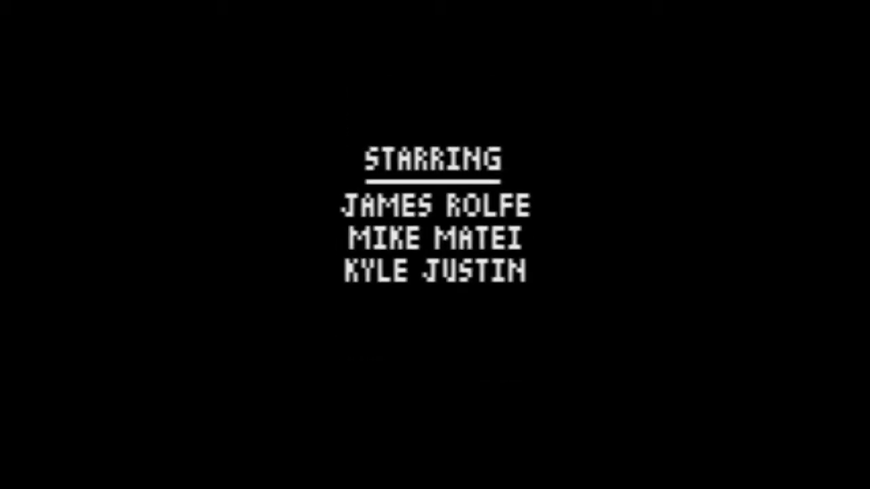
pyautogui.press('Escape')
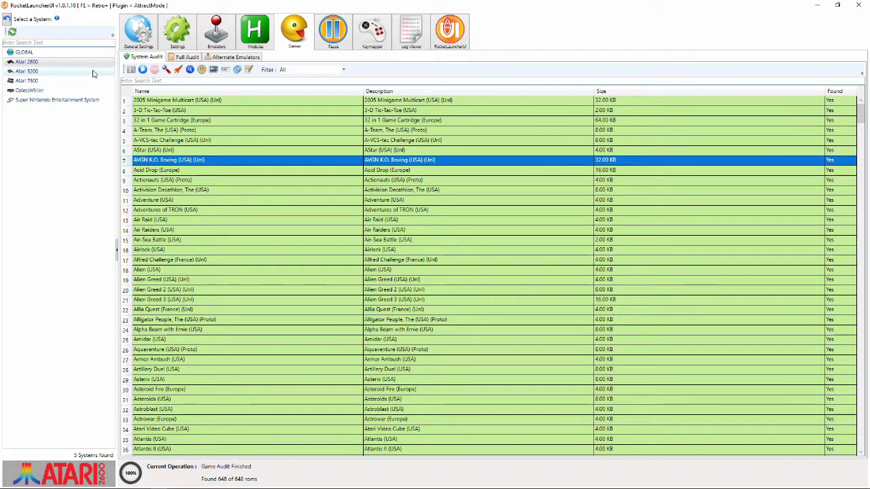
# - For the Atari 5200, add the Retro Plus+ folder ROMS\atari5200\roms as ROM path and set RetroArch as the default emulator
pyautogui.click(32, 72)
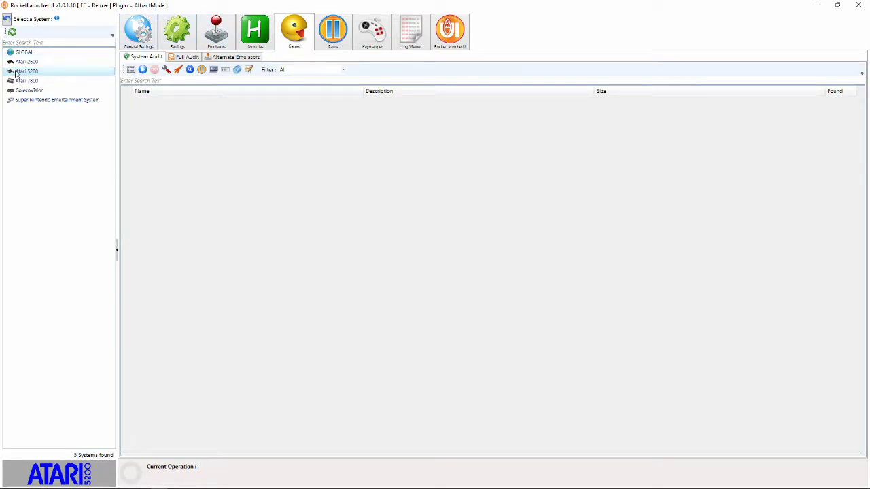
pyautogui.click(216, 36)
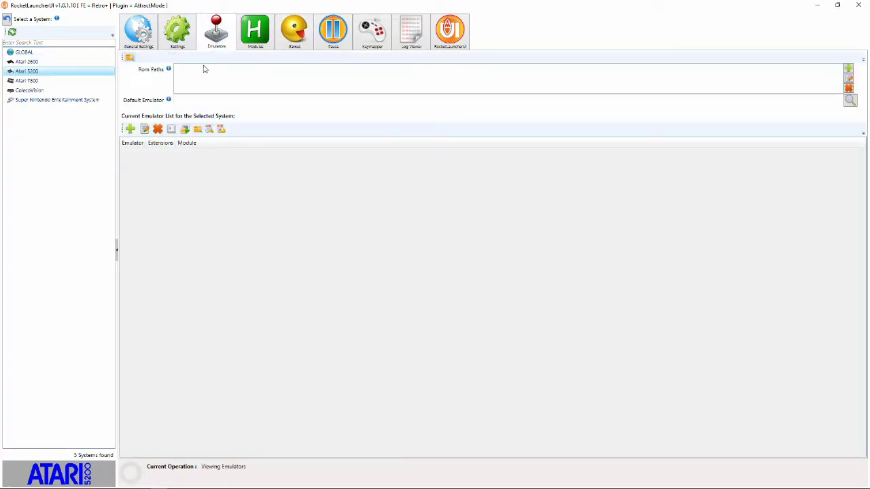
pyautogui.click(848, 69)
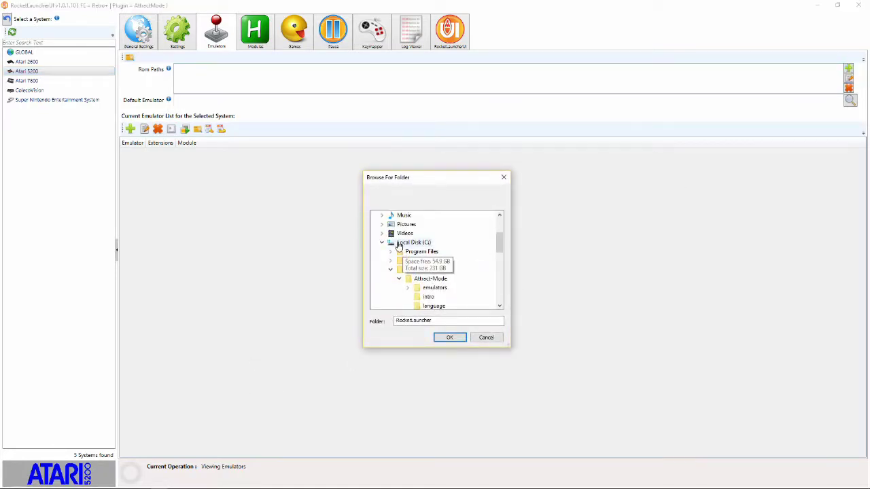
pyautogui.click(400, 243)
pyautogui.click(408, 272)
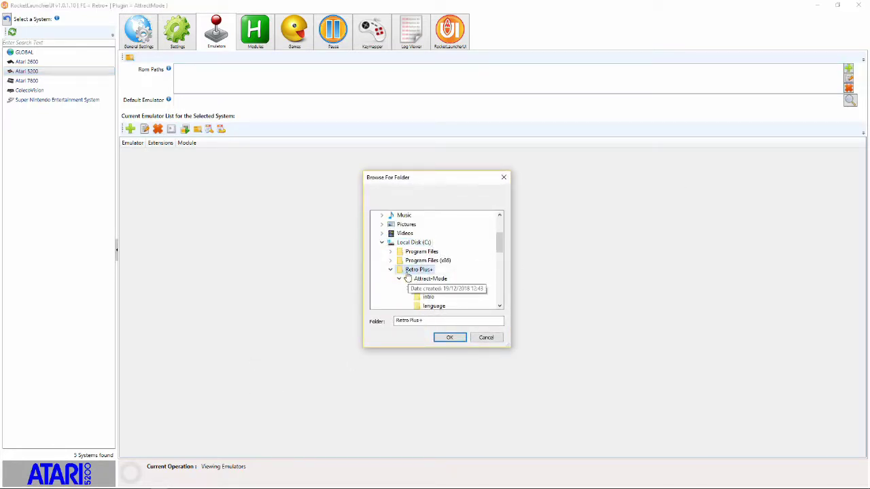
pyautogui.scroll(-8, 455, 282)
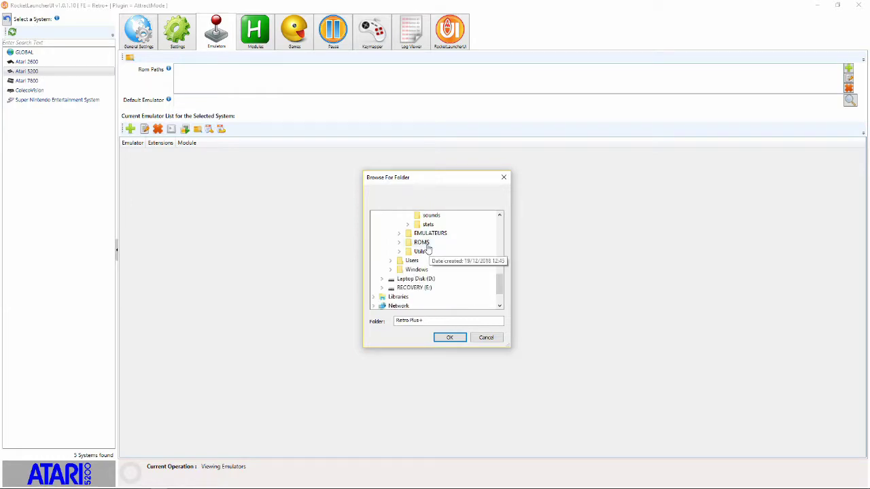
pyautogui.doubleClick(427, 244)
pyautogui.doubleClick(435, 261)
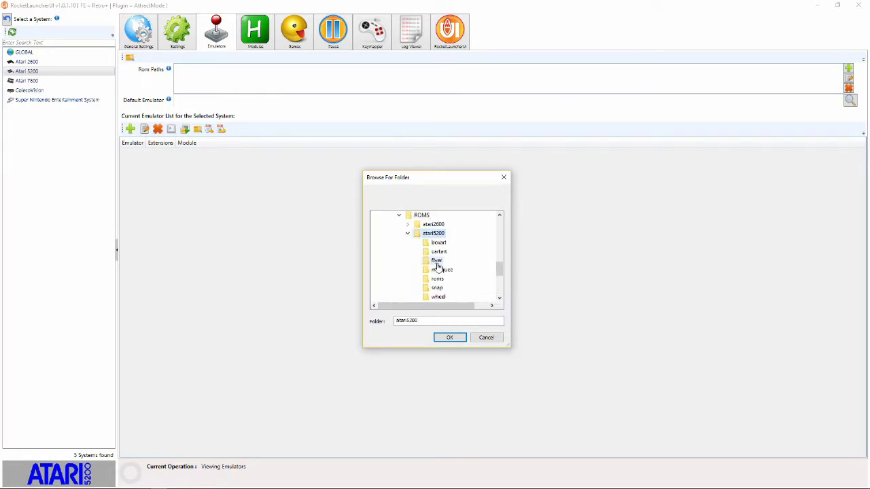
pyautogui.click(437, 279)
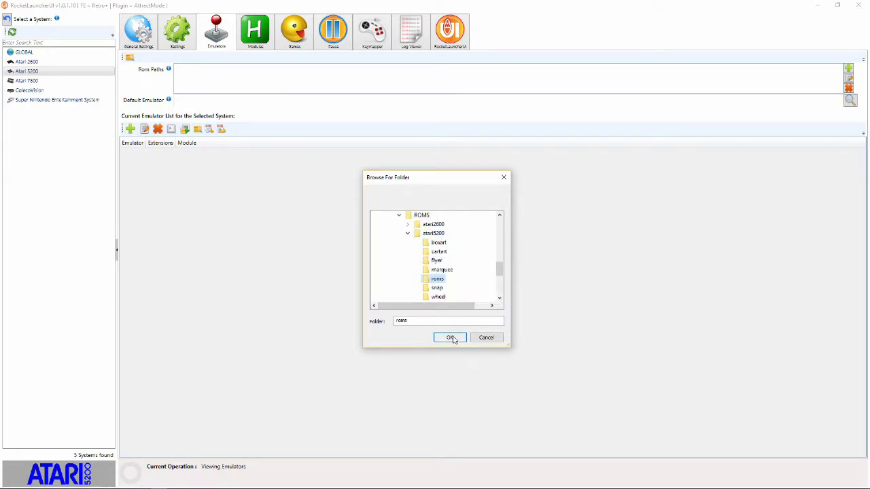
pyautogui.click(449, 337)
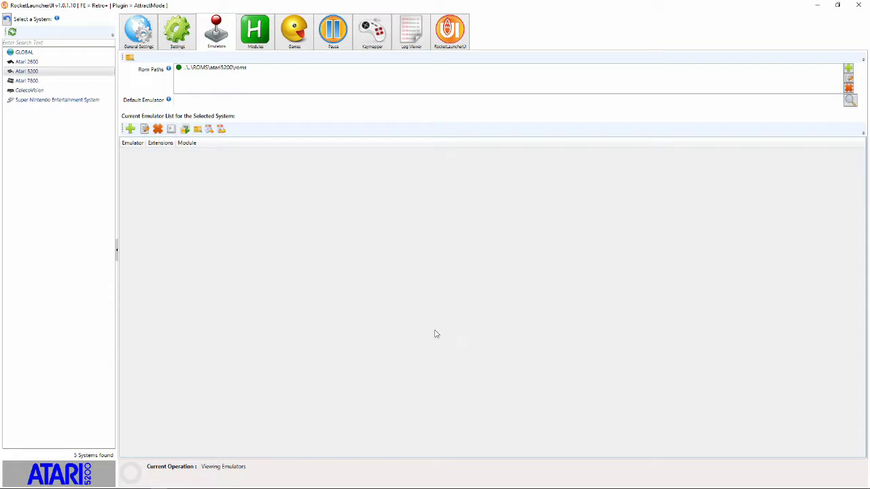
pyautogui.click(849, 103)
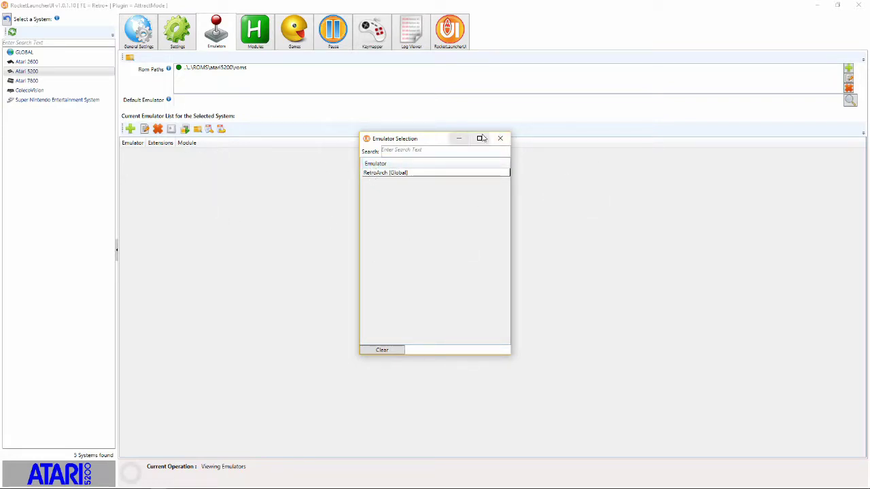
pyautogui.doubleClick(388, 174)
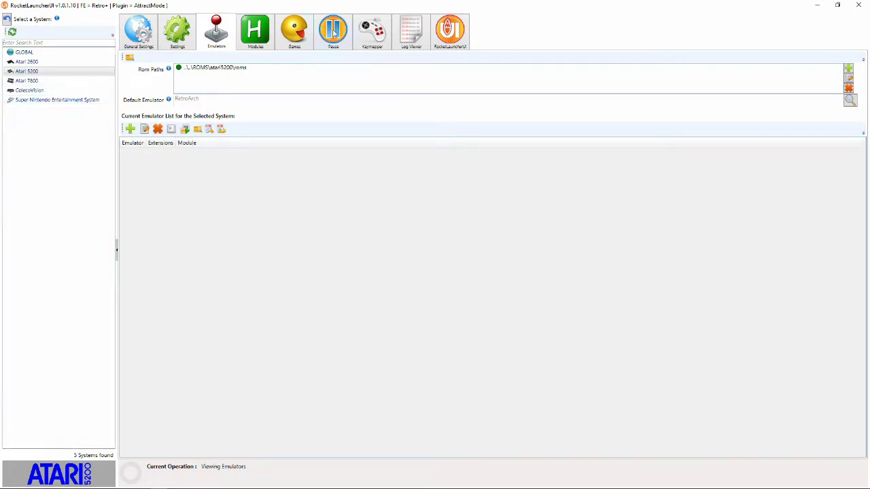
# - Open the global settings of the RetroArch.ahk module and show its Atari 5200 options
pyautogui.click(256, 32)
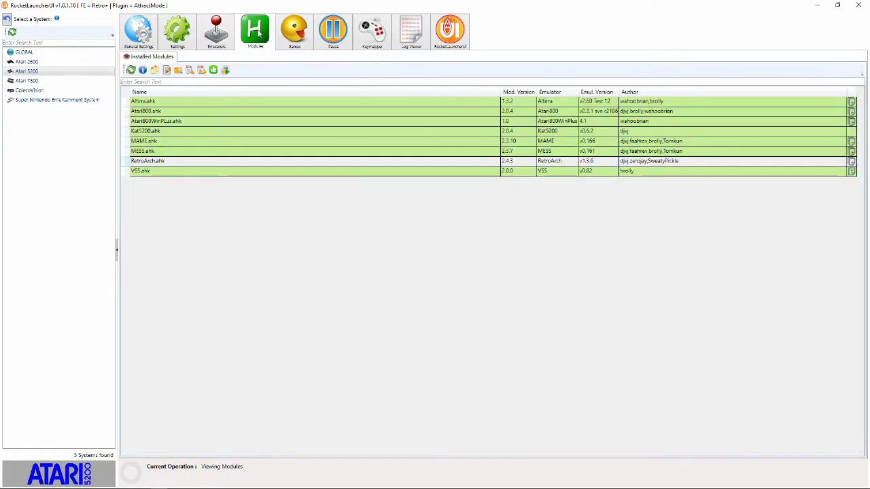
pyautogui.click(163, 161)
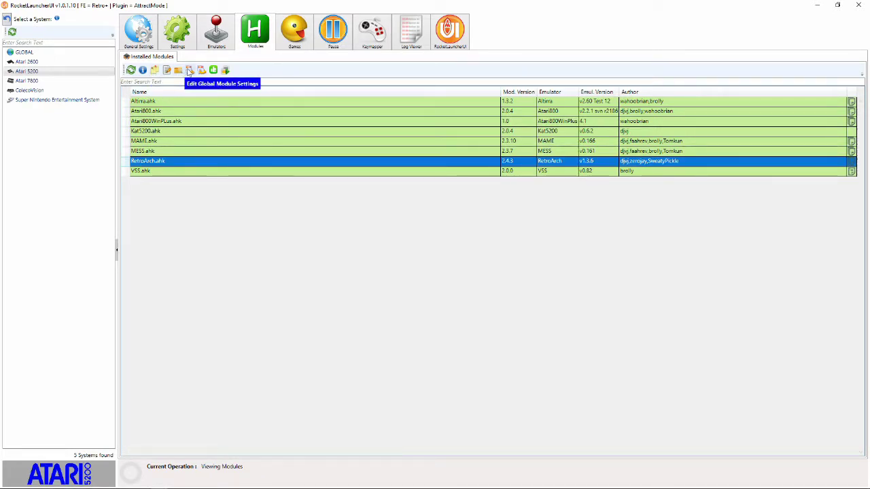
pyautogui.click(190, 71)
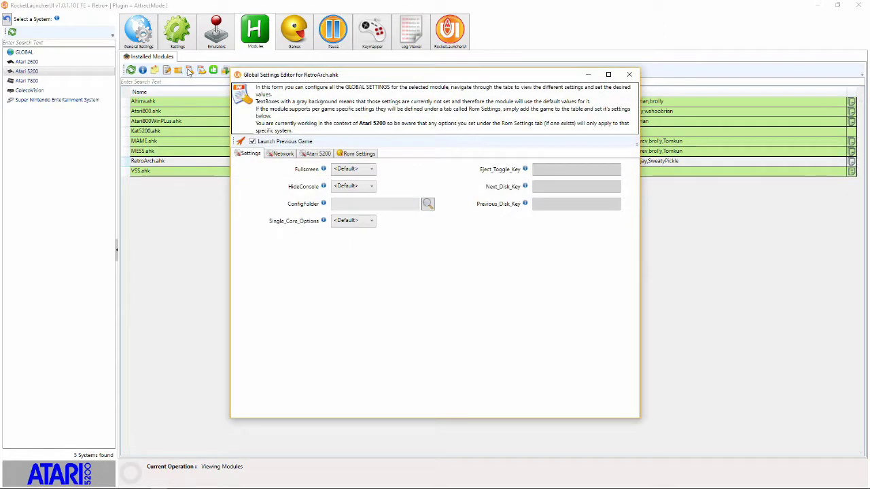
pyautogui.click(317, 154)
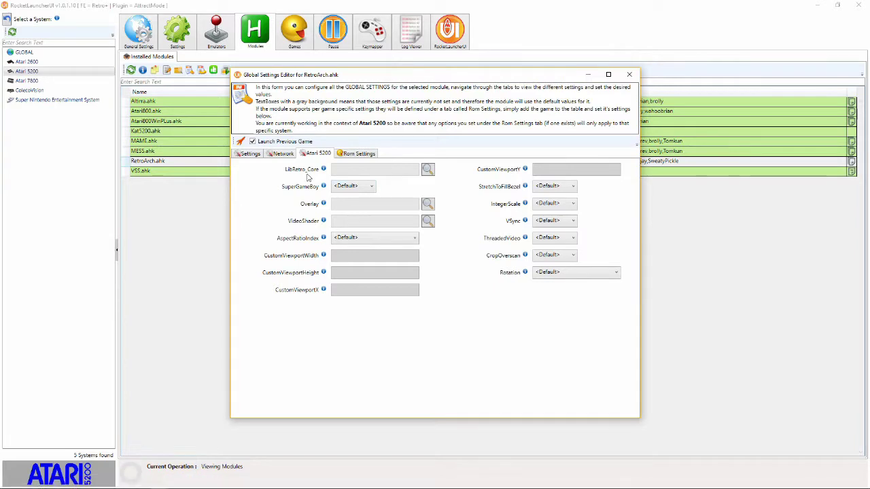
# - Set the Atari 5200 LibRetro_Core to atari800_libretro.dll from the EMULATEURS\RetroArch\cores folder and close the settings editor
pyautogui.click(428, 169)
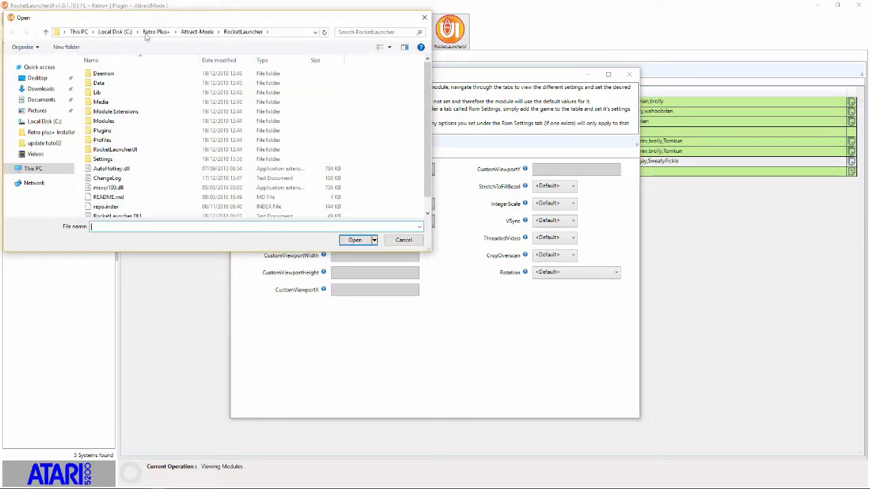
pyautogui.click(106, 34)
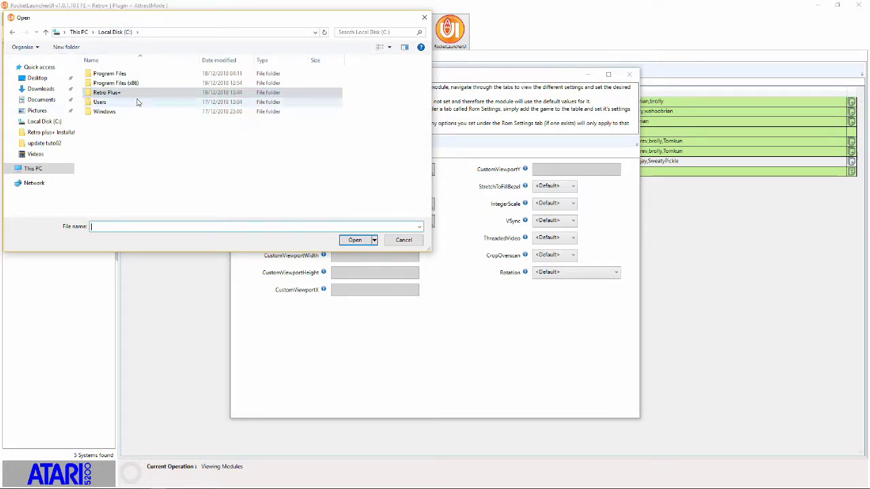
pyautogui.doubleClick(112, 93)
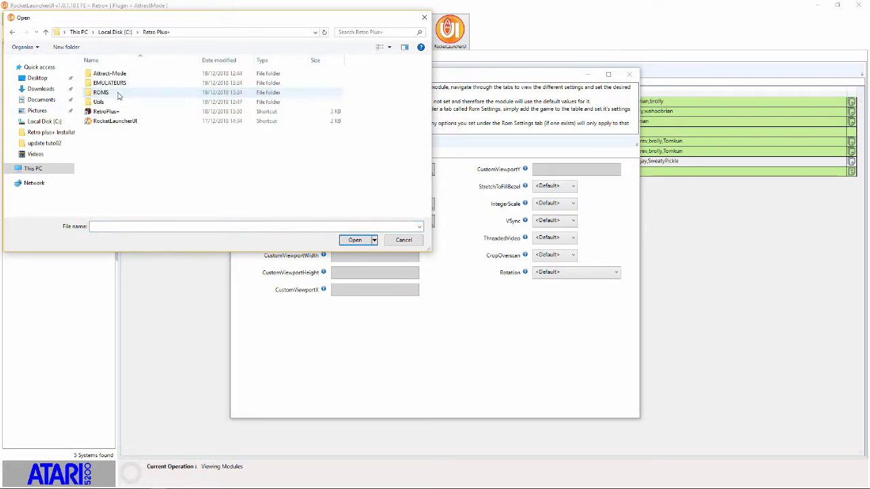
pyautogui.doubleClick(115, 83)
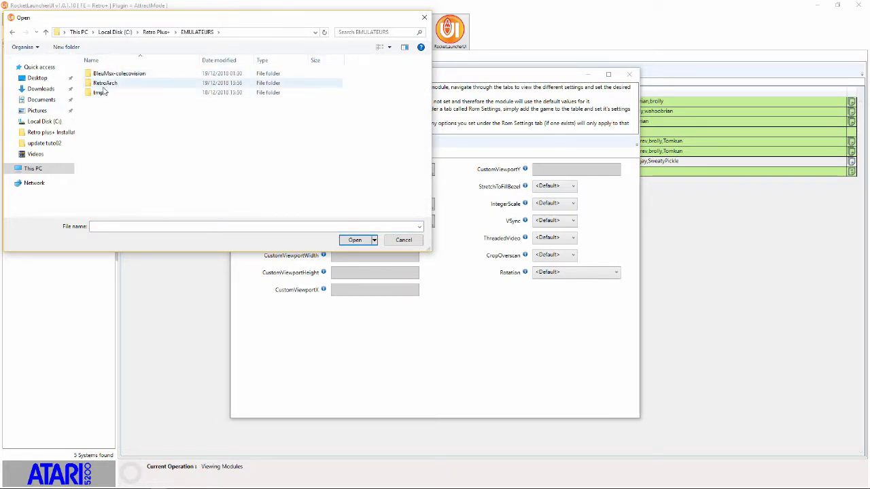
pyautogui.doubleClick(106, 82)
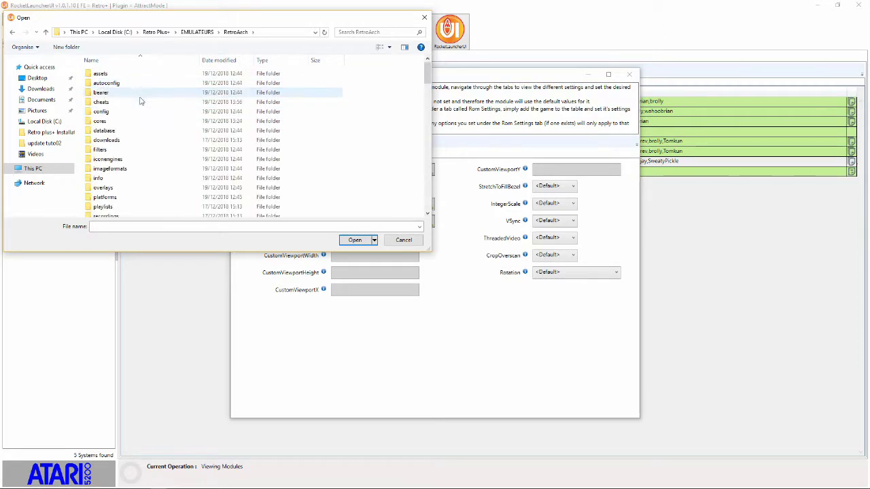
pyautogui.doubleClick(103, 121)
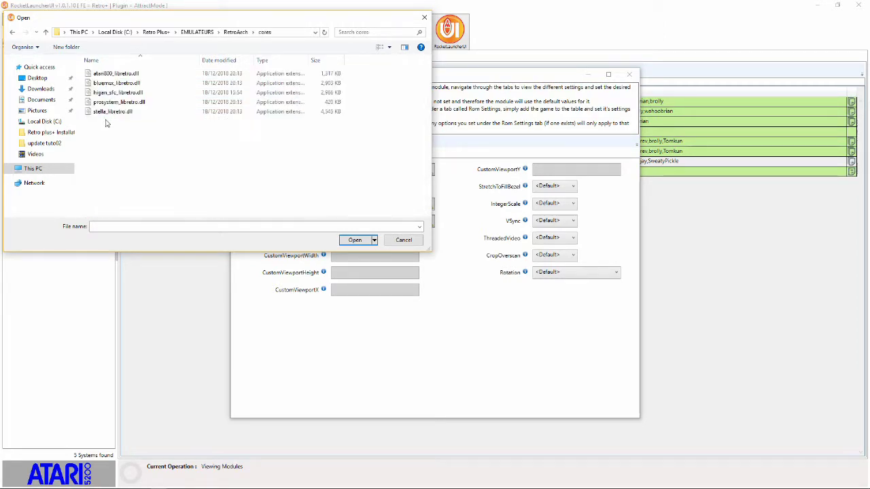
pyautogui.click(107, 76)
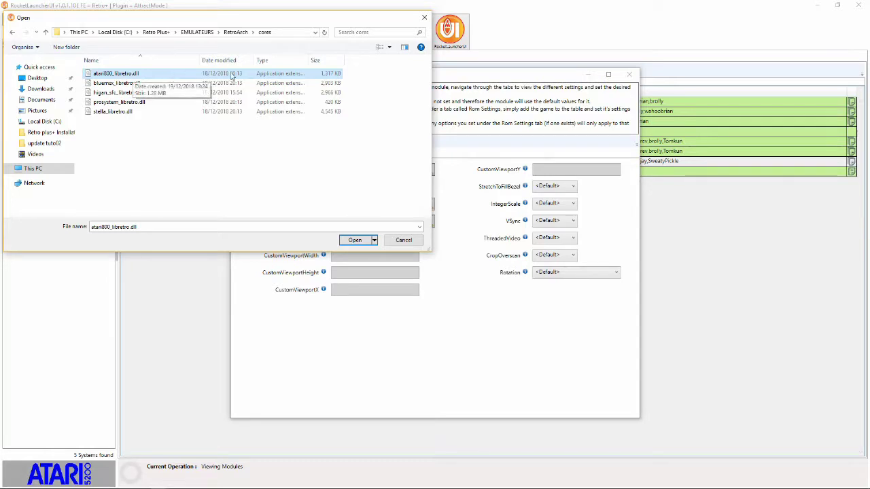
pyautogui.click(354, 240)
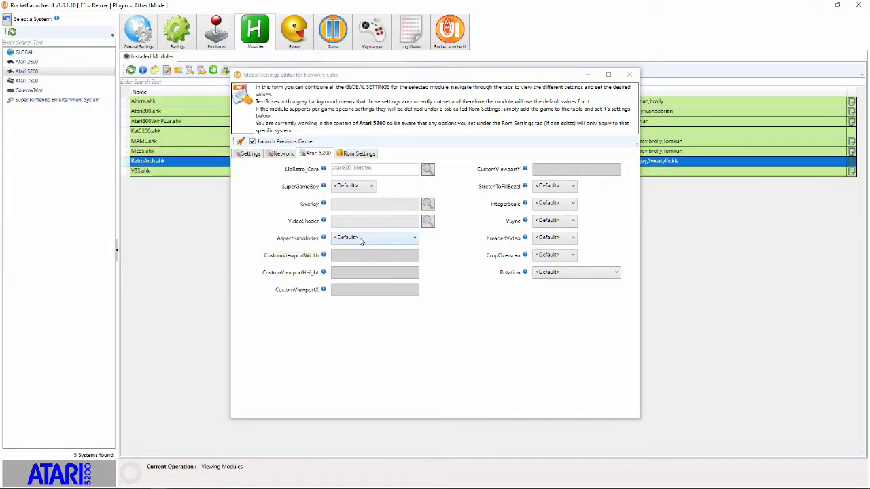
pyautogui.click(630, 74)
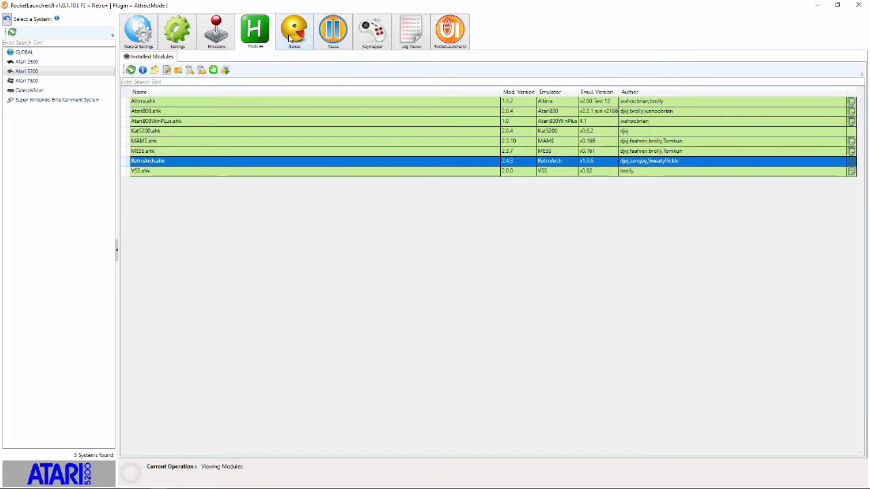
# - Run a system audit of the Atari 5200 games and look through the audited list
pyautogui.click(292, 35)
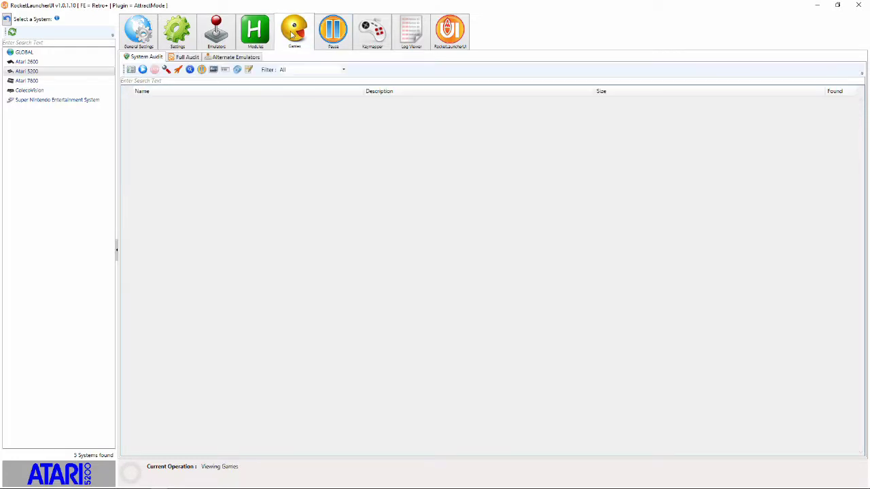
pyautogui.click(143, 70)
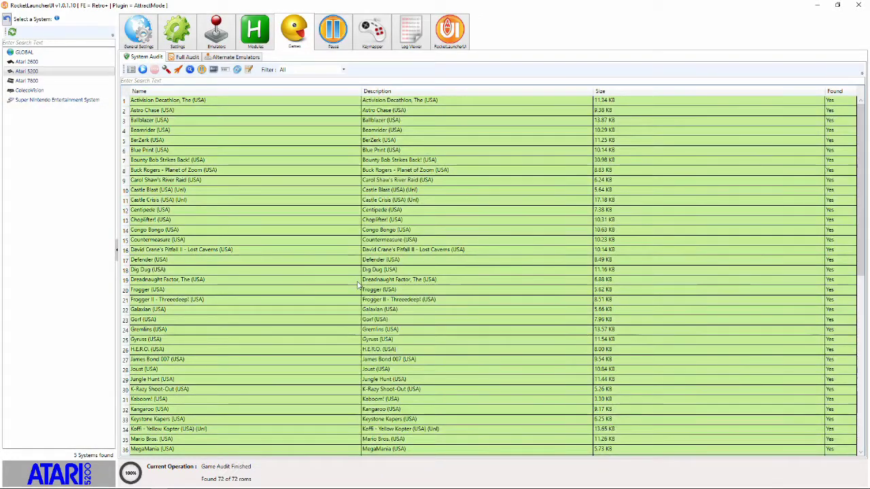
pyautogui.scroll(-5, 309, 225)
pyautogui.scroll(3, 311, 229)
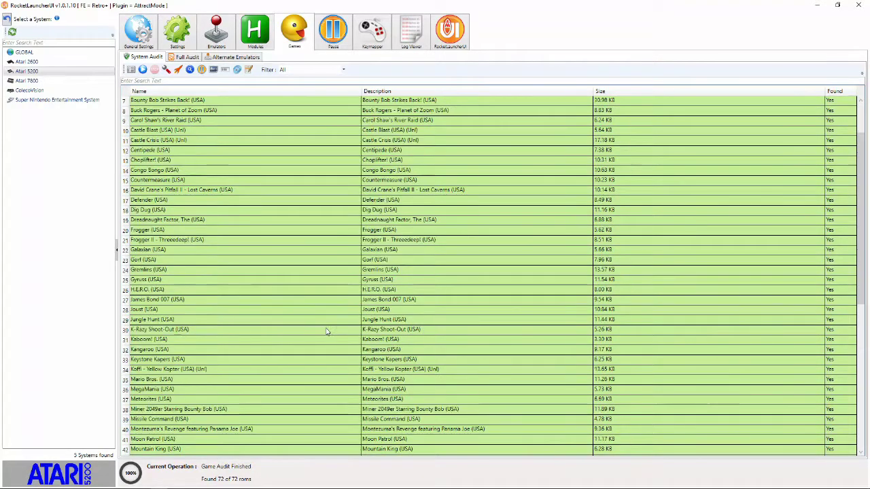
# - Launch Gremlins from the Atari 5200 games as a test, quit it and select Dig Dug in the list
pyautogui.click(299, 269)
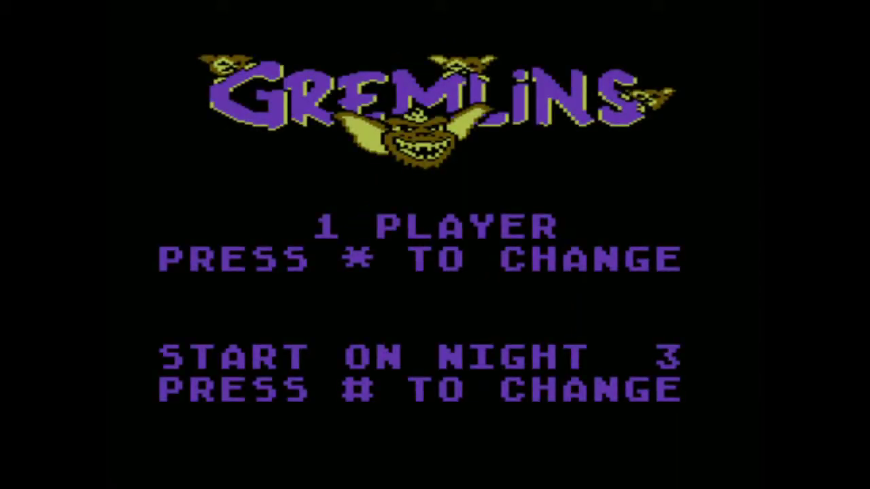
pyautogui.press('Escape')
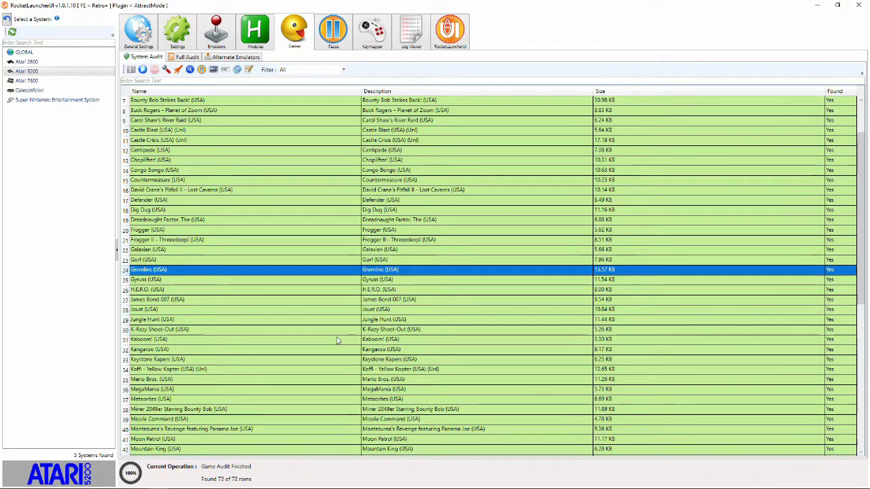
pyautogui.click(263, 210)
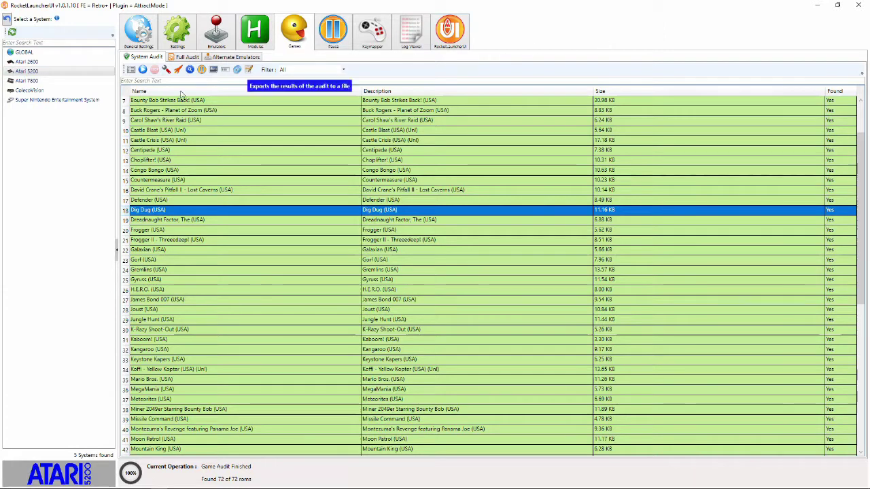
pyautogui.click(26, 80)
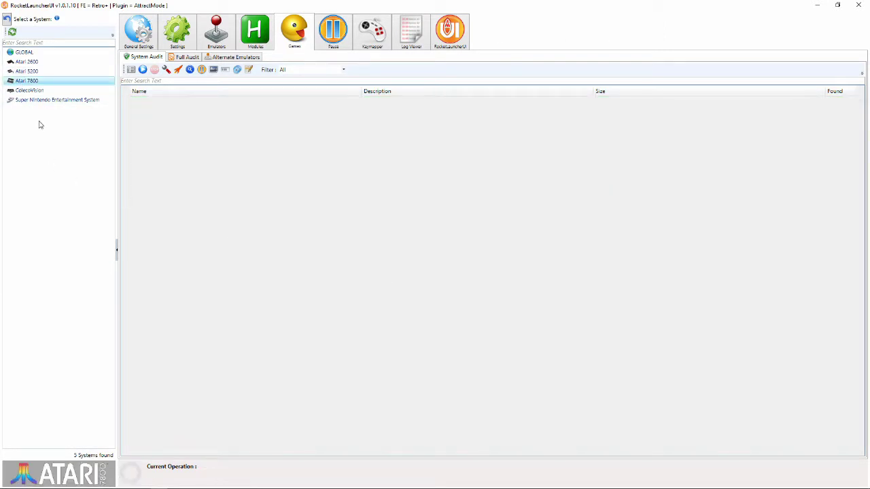
pyautogui.click(27, 61)
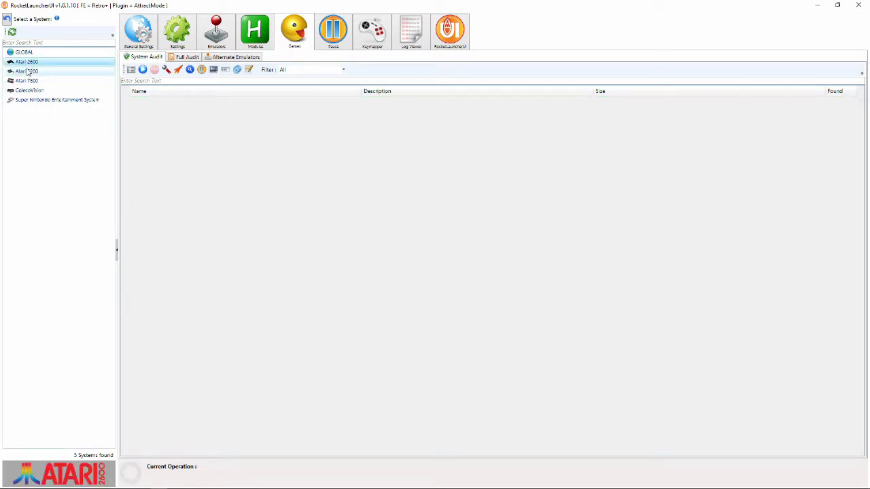
# - Select the Atari 7800 system and show its emulator settings
pyautogui.press('Down')
pyautogui.click(30, 80)
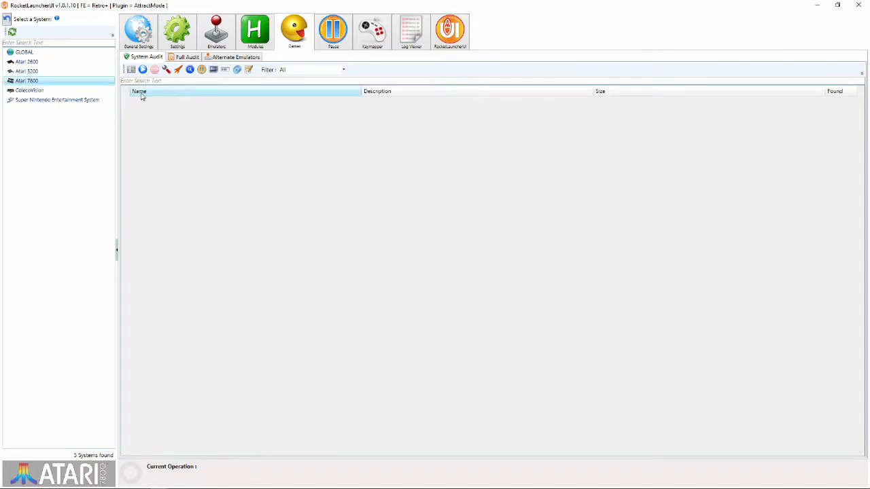
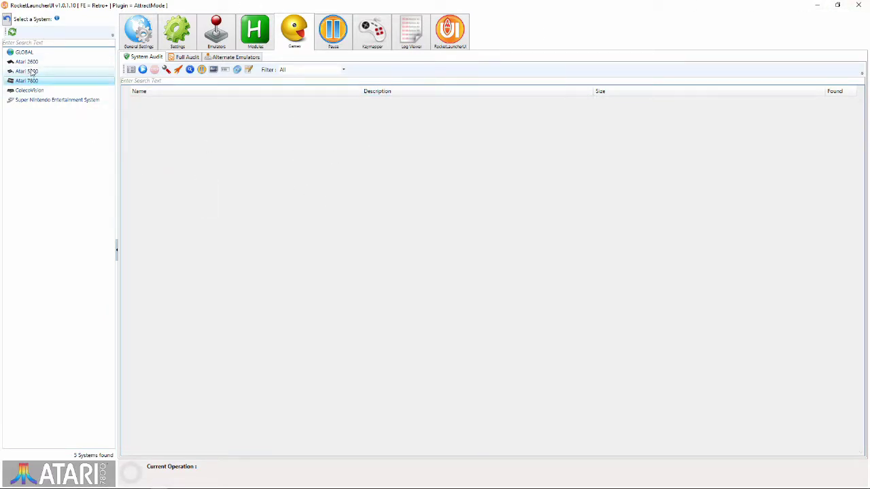
pyautogui.click(31, 72)
pyautogui.click(18, 80)
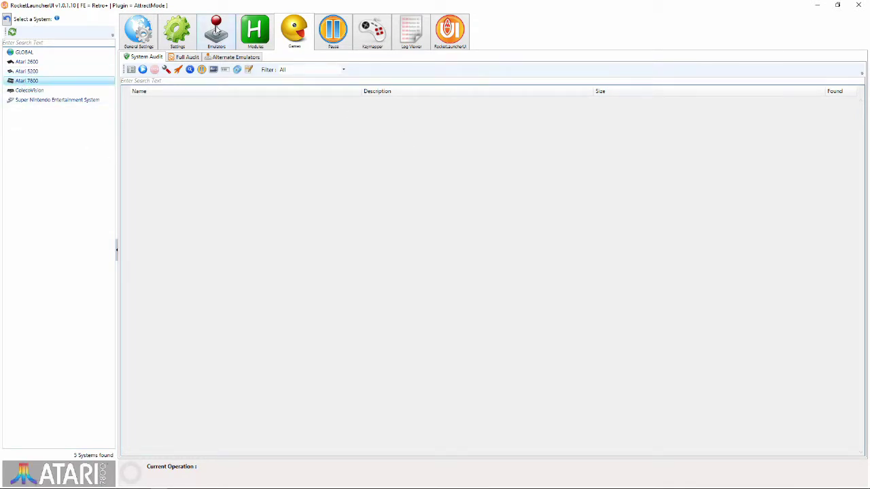
pyautogui.click(217, 28)
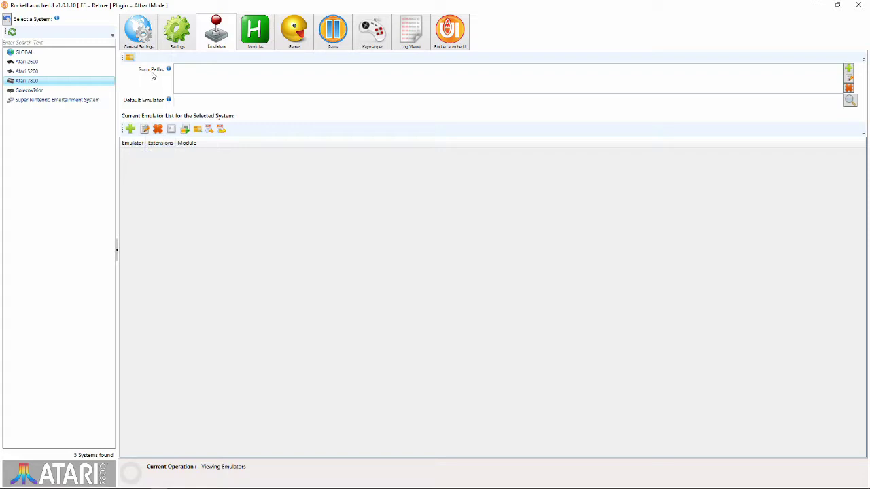
# - Add the Retro Plus+\ROMS\atari7800\roms folder as the Atari 7800 ROM path and set RetroArch as the default emulator
pyautogui.click(848, 68)
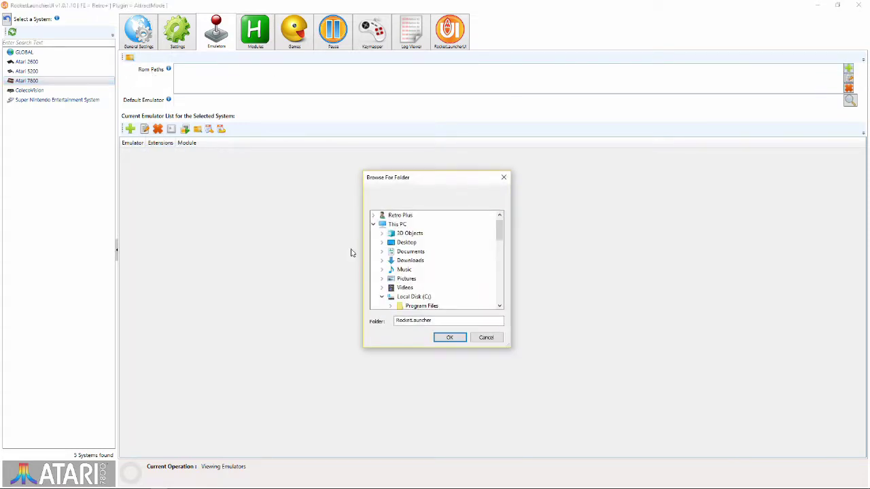
pyautogui.click(416, 296)
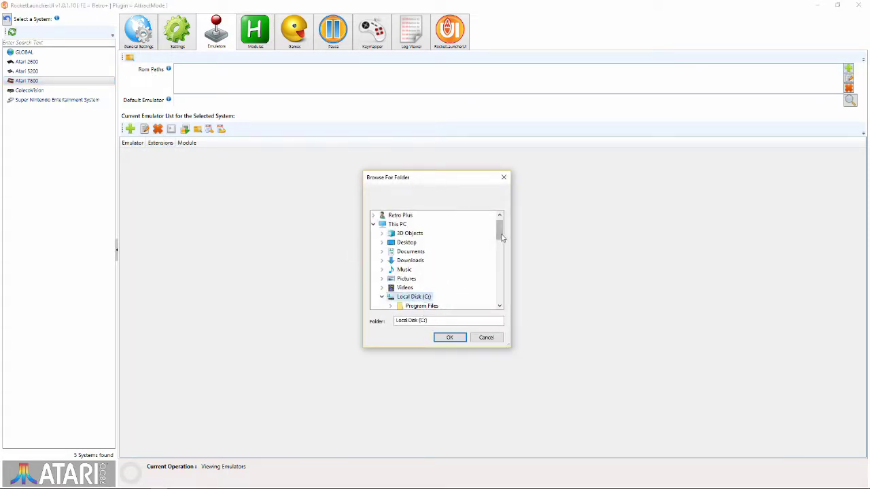
pyautogui.scroll(-2, 467, 267)
pyautogui.scroll(-1, 467, 267)
pyautogui.press('Down')
pyautogui.press('Down')
pyautogui.press('Down')
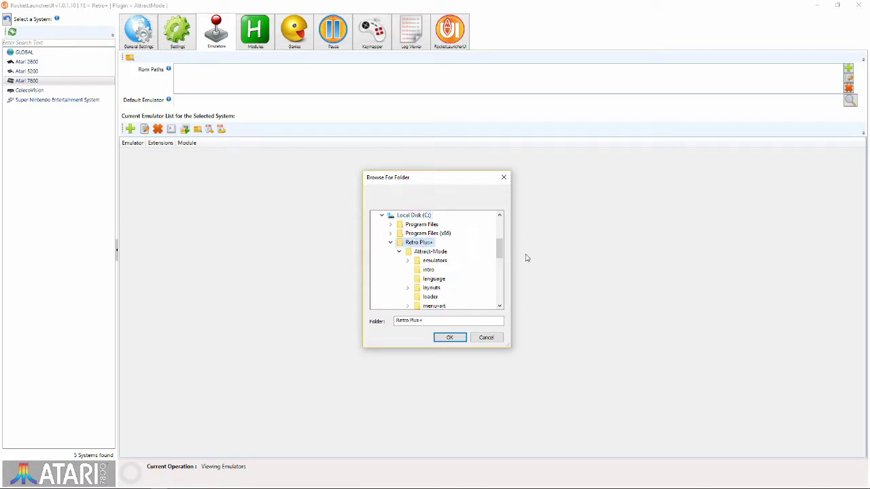
pyautogui.scroll(-8, 483, 254)
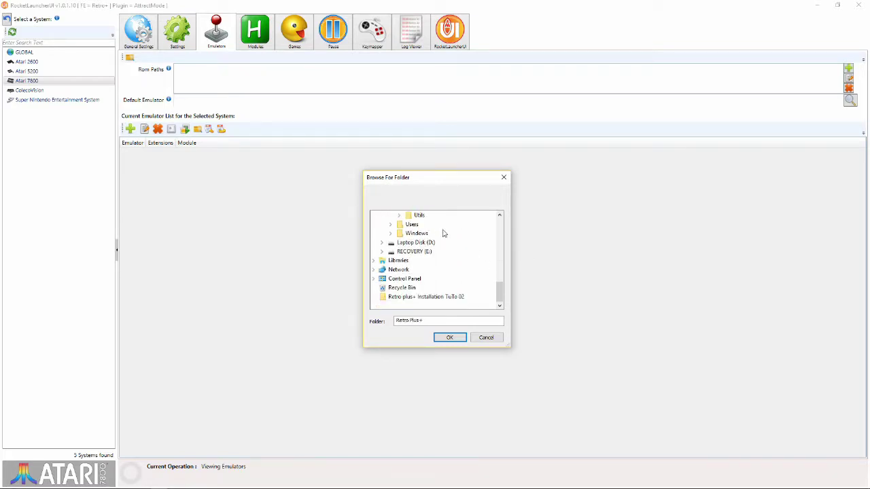
pyautogui.scroll(2, 442, 233)
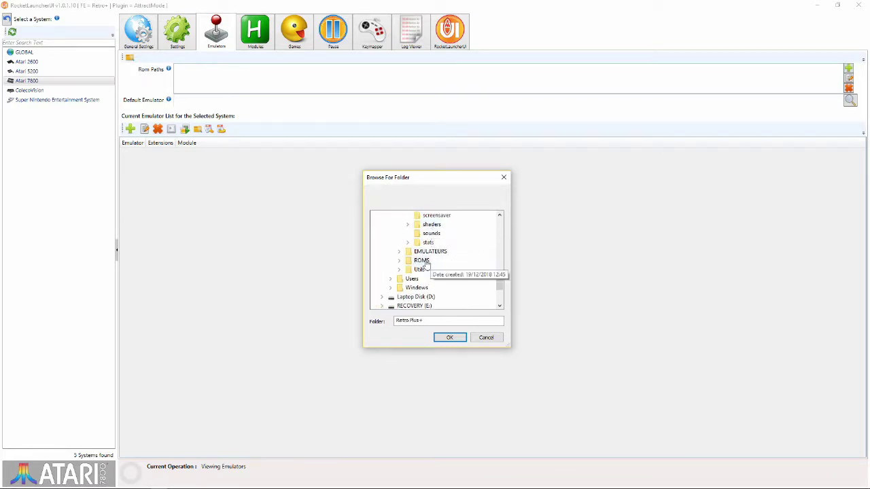
pyautogui.click(422, 261)
pyautogui.click(436, 279)
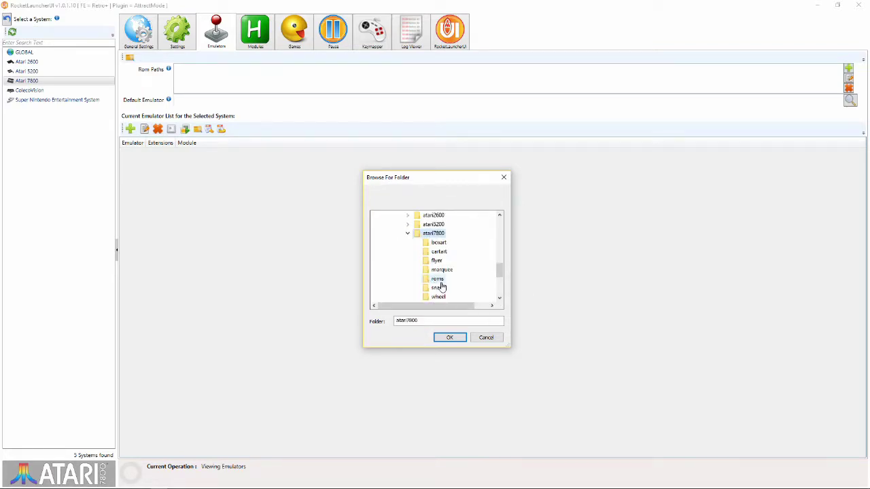
pyautogui.click(437, 278)
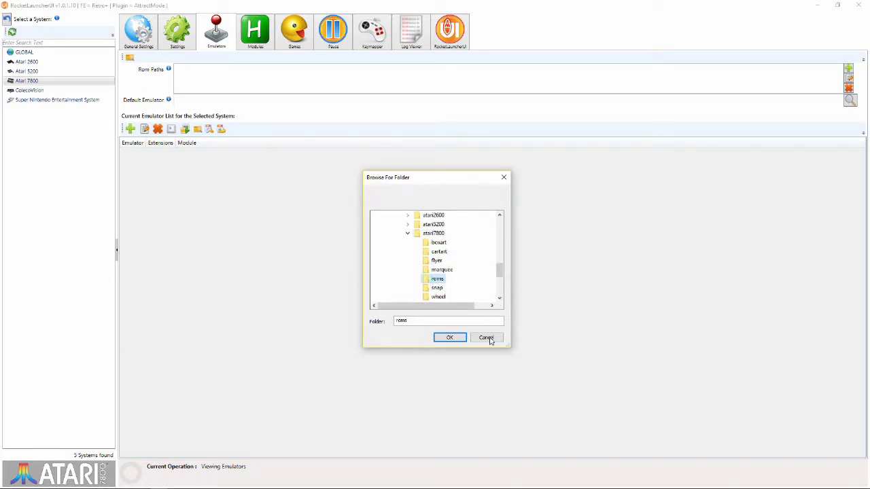
pyautogui.click(451, 337)
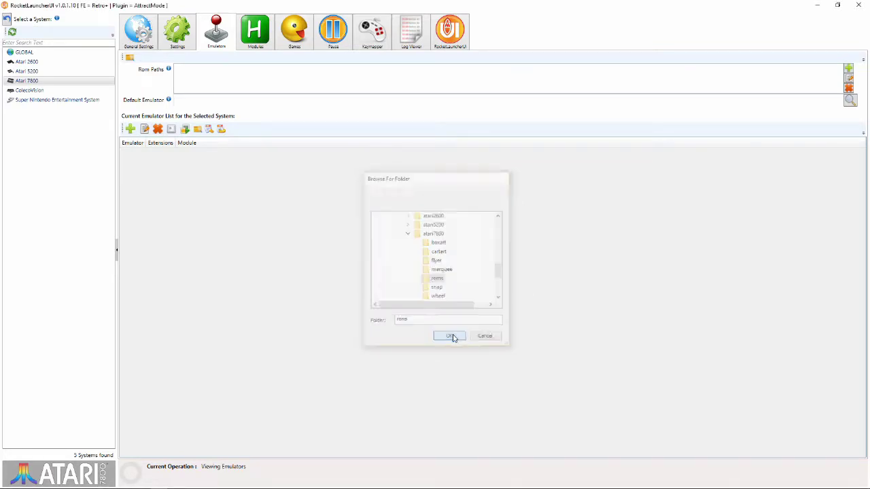
pyautogui.click(850, 101)
pyautogui.click(384, 174)
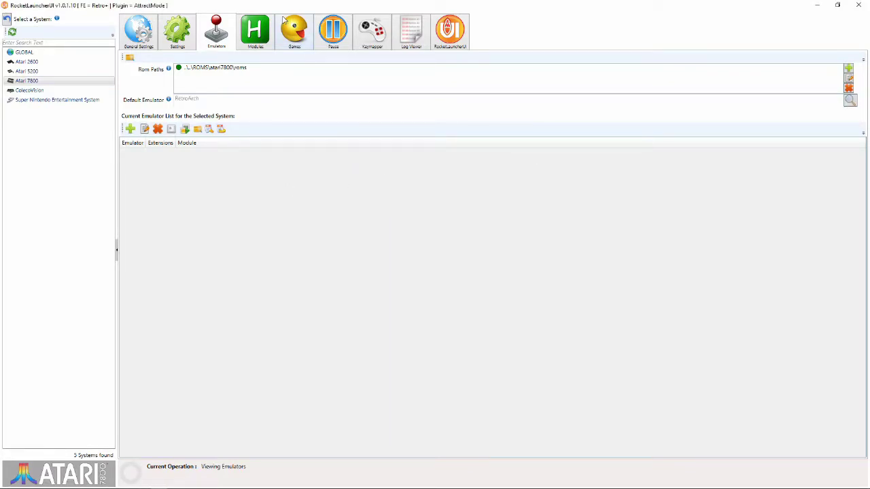
# - Open the global settings of the RetroArch.ahk module and show its Atari 7800 options
pyautogui.click(262, 31)
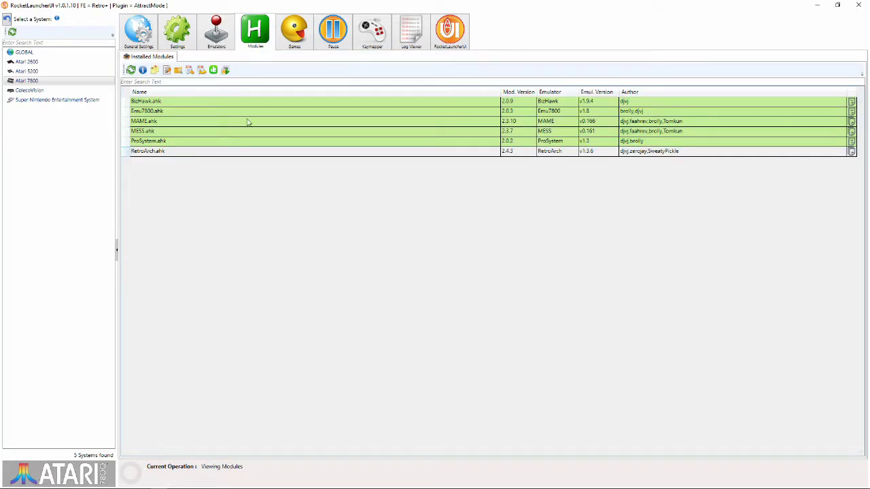
pyautogui.click(145, 151)
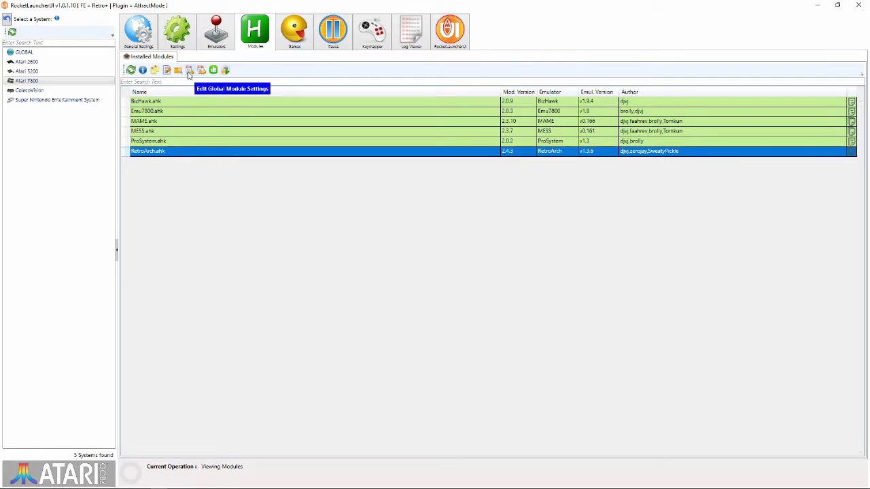
pyautogui.click(189, 72)
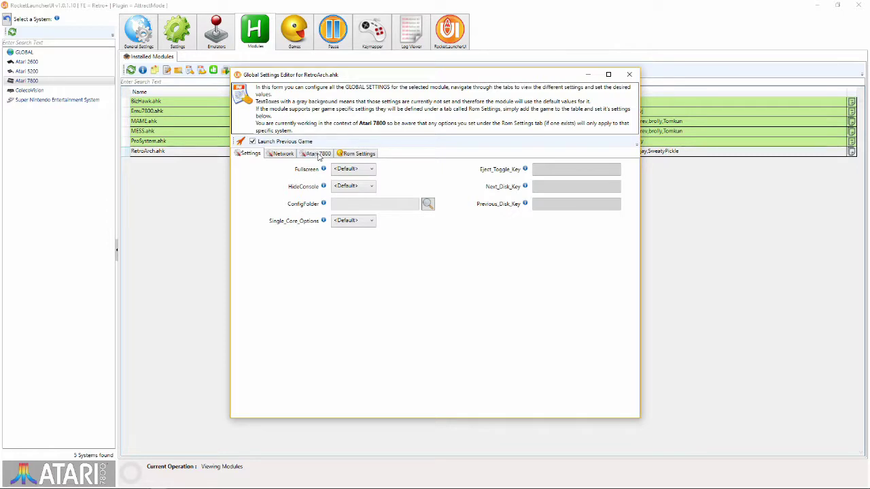
pyautogui.click(318, 154)
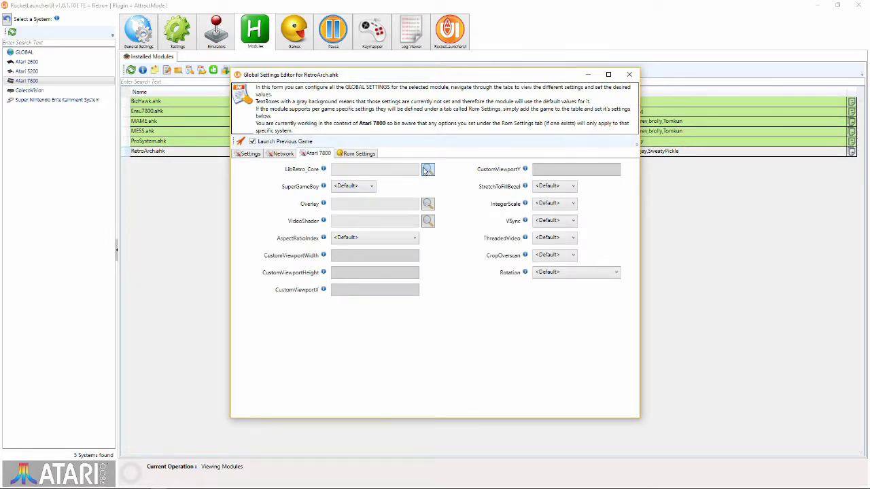
# - Set the Atari 7800 LibRetro_Core to prosystem_libretro.dll from the EMULATEURS\RetroArch\cores folder and close the settings editor
pyautogui.click(427, 169)
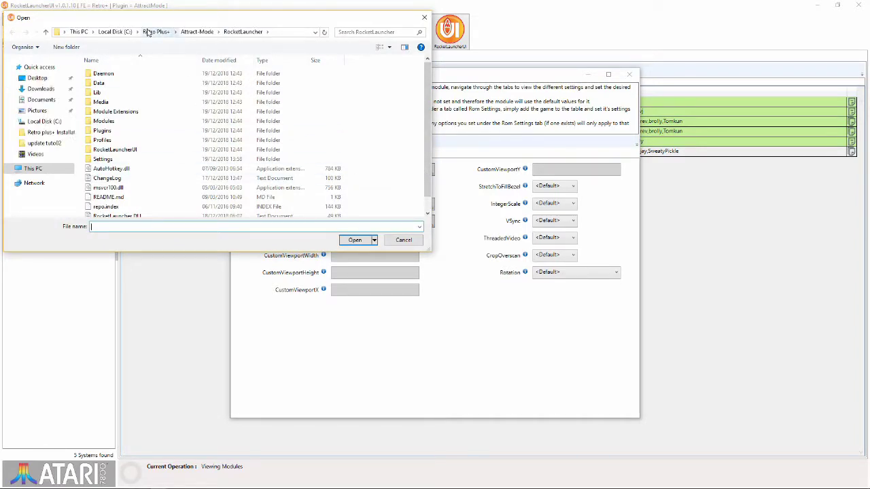
pyautogui.click(154, 31)
pyautogui.click(116, 33)
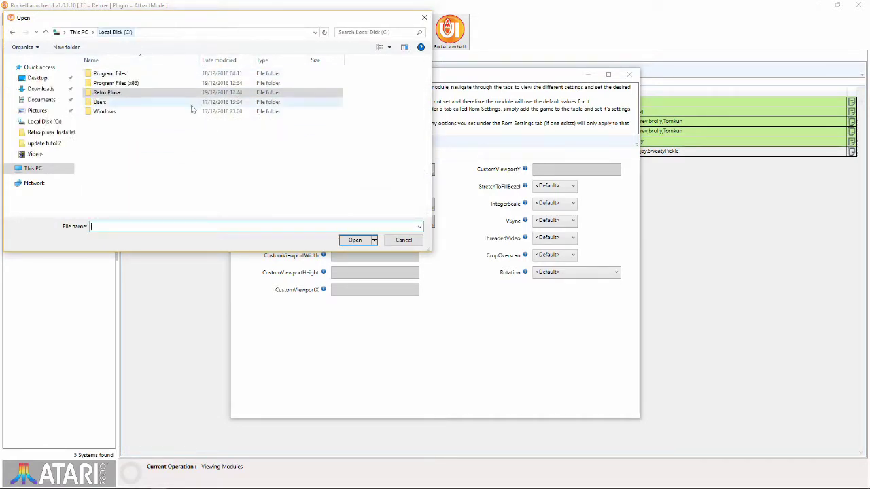
pyautogui.doubleClick(108, 93)
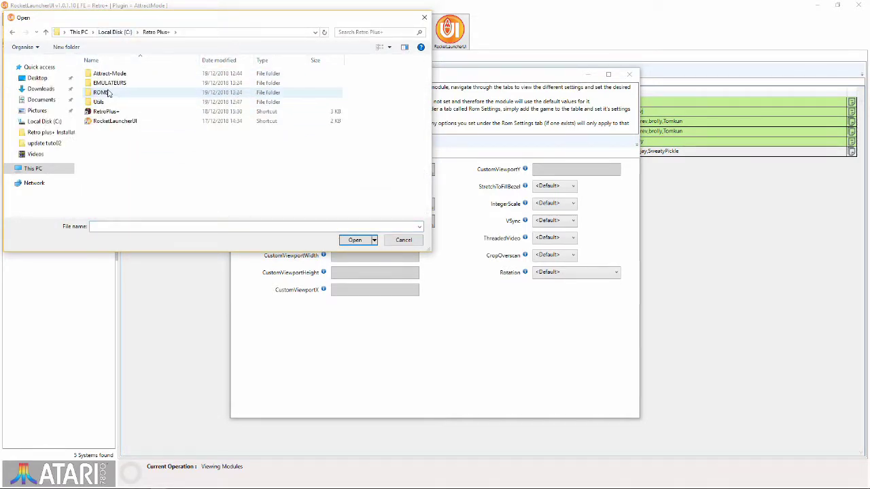
pyautogui.doubleClick(108, 83)
pyautogui.doubleClick(109, 83)
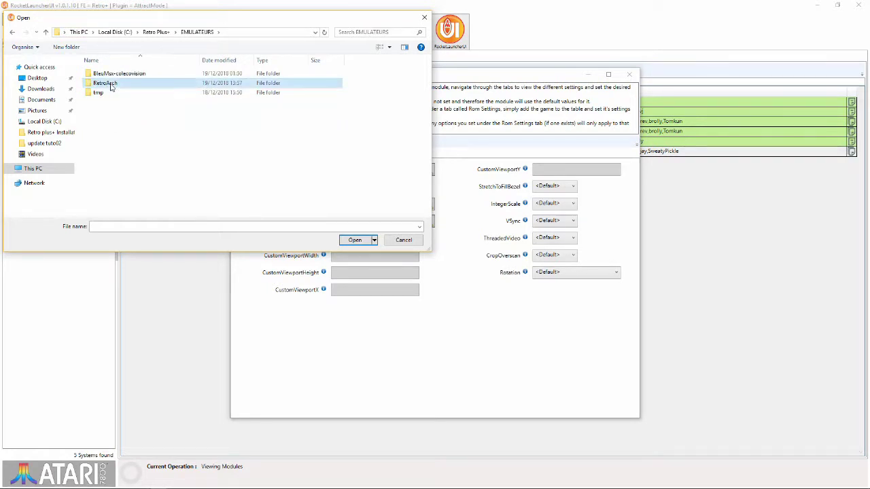
pyautogui.doubleClick(108, 121)
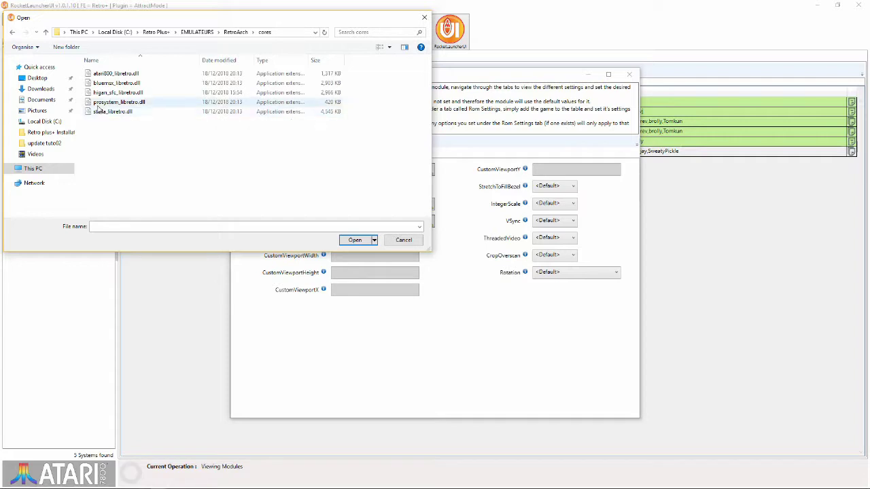
pyautogui.click(99, 104)
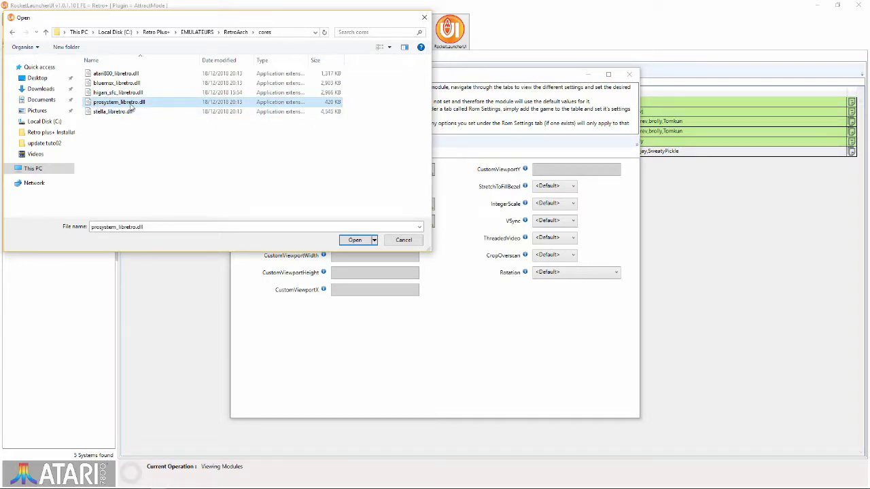
pyautogui.click(361, 242)
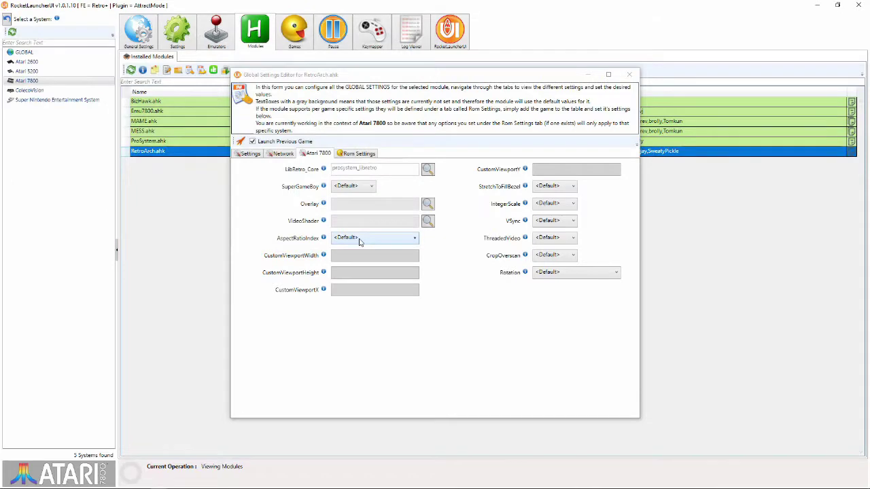
pyautogui.click(630, 75)
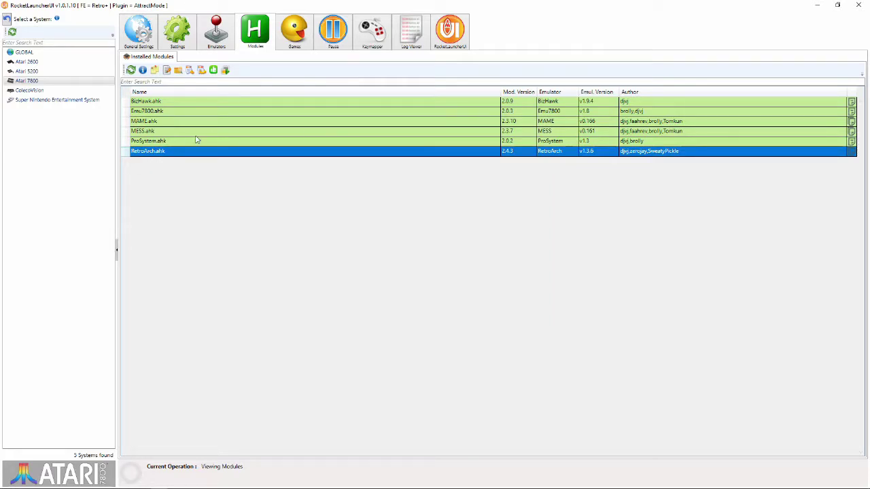
# - Look through the modules installed for Atari 7800, Atari 5200 and Atari 2600, ending on RetroArch.ahk for Atari 2600
pyautogui.click(161, 141)
pyautogui.click(157, 154)
pyautogui.click(148, 141)
pyautogui.click(145, 131)
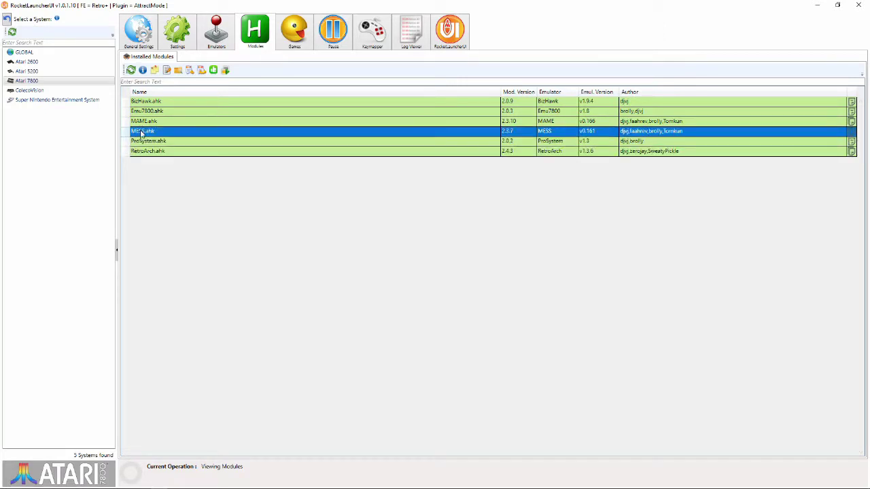
pyautogui.click(143, 121)
pyautogui.click(146, 111)
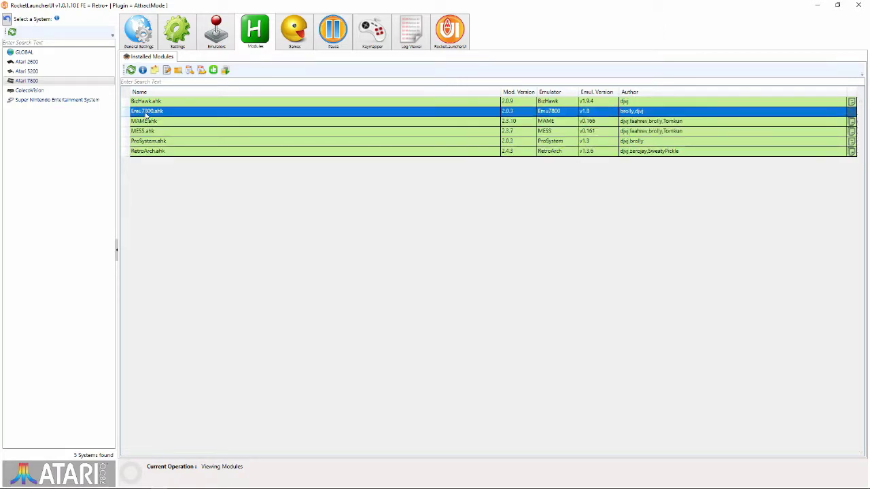
pyautogui.click(144, 151)
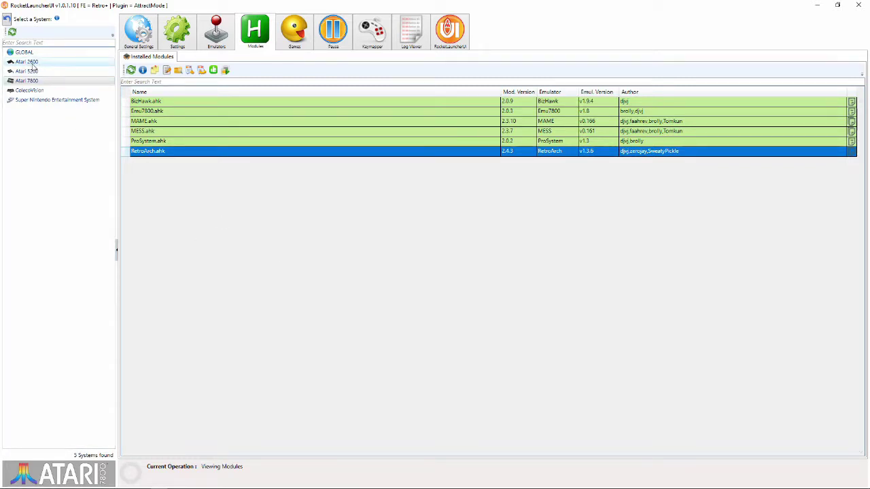
pyautogui.click(33, 63)
pyautogui.click(32, 72)
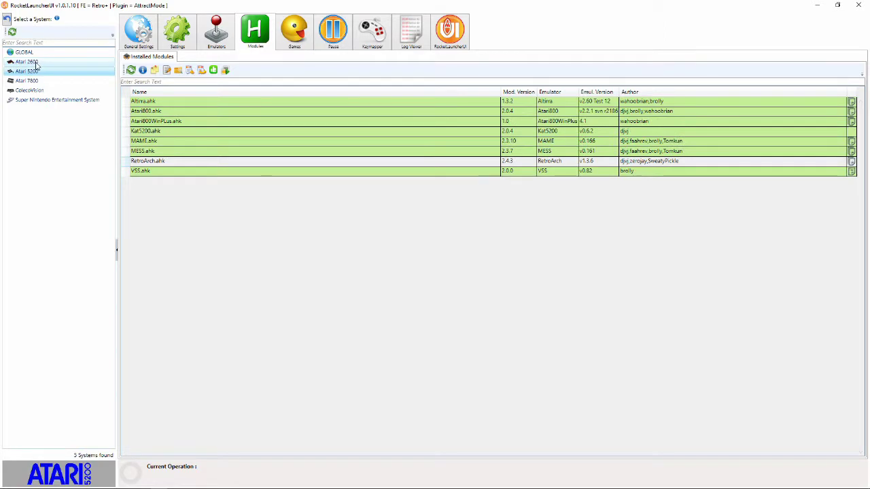
pyautogui.click(30, 62)
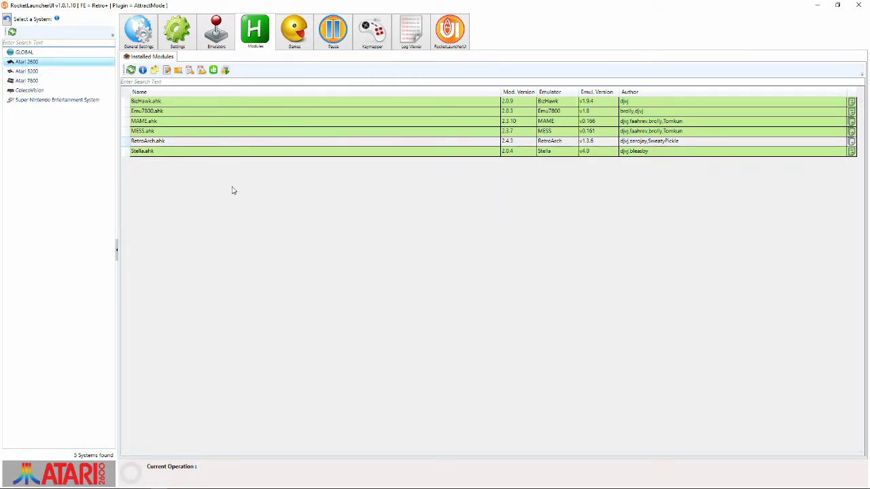
pyautogui.click(142, 142)
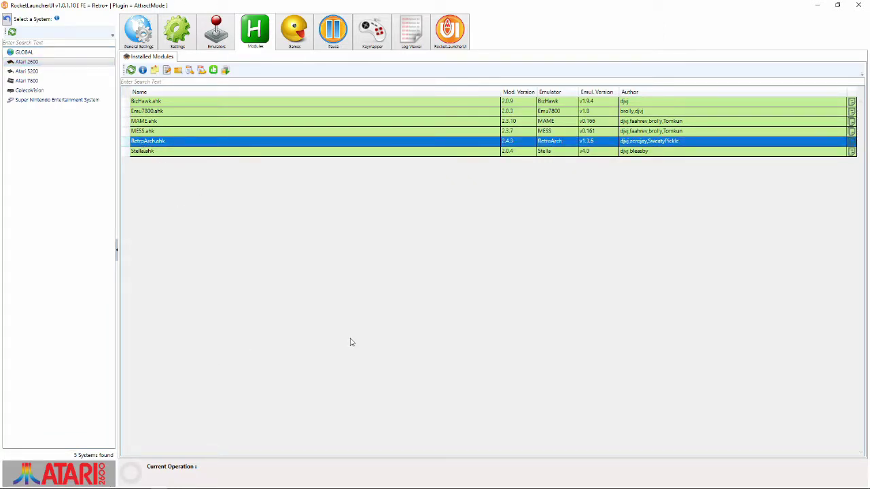
# - Start the RetroPlus+ front end from the Retro Plus+ folder, quit Attract-Mode from its main menu and return to RocketLauncherUI
pyautogui.click(859, 5)
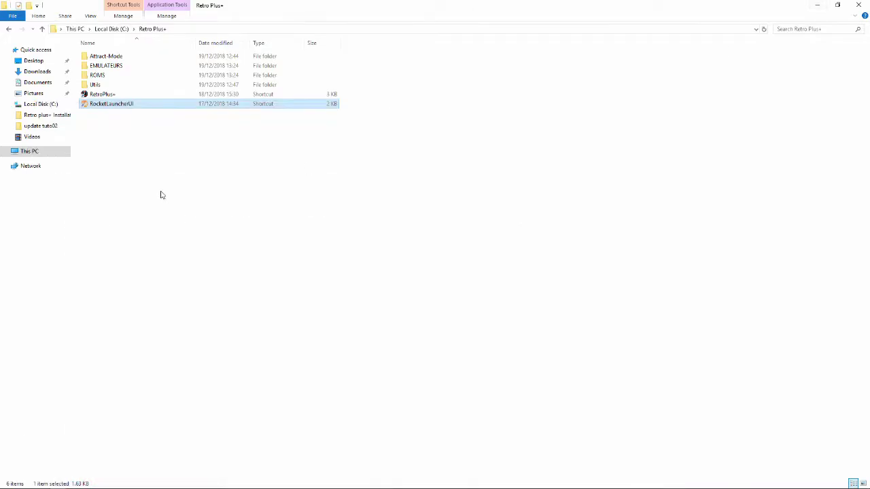
pyautogui.click(107, 95)
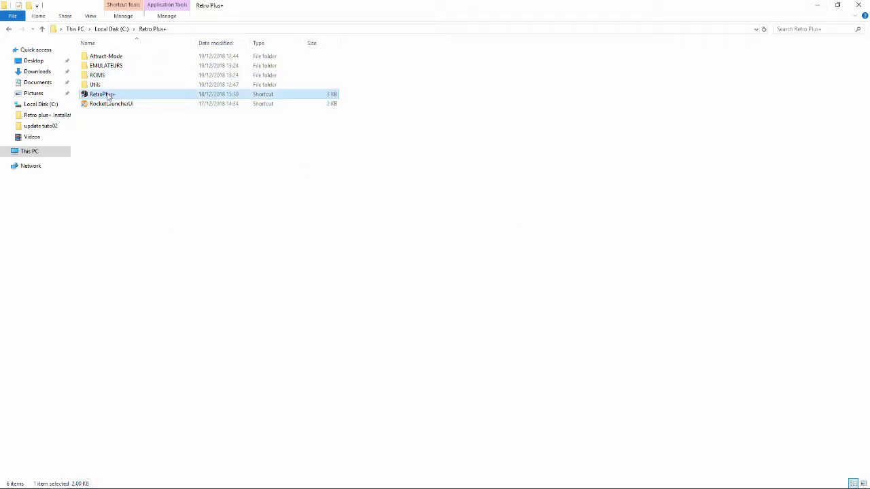
pyautogui.doubleClick(107, 96)
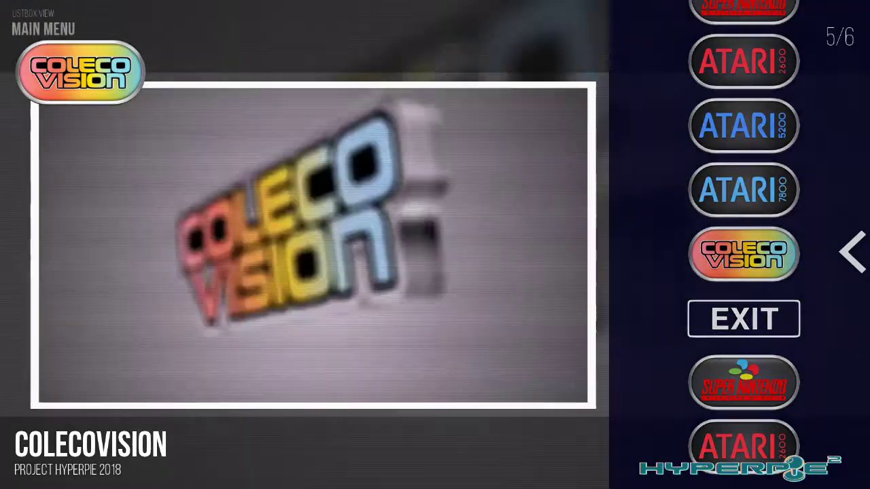
pyautogui.press('Down')
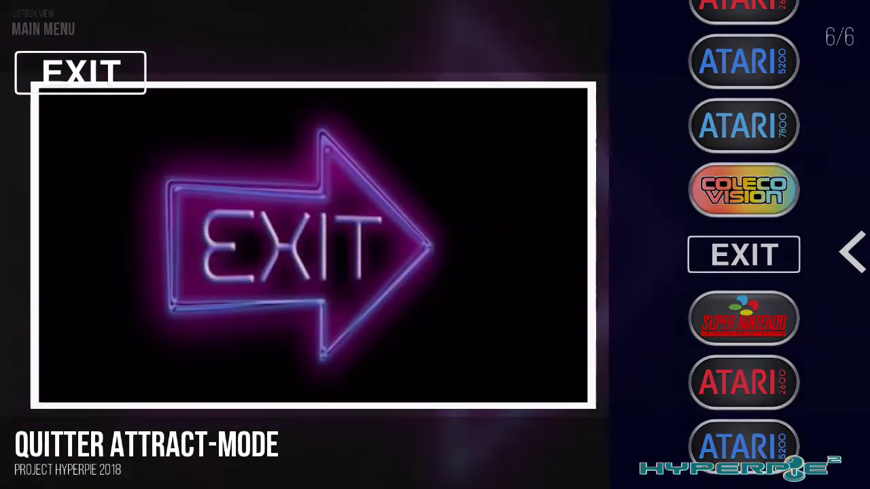
pyautogui.press('Return')
pyautogui.press('Up')
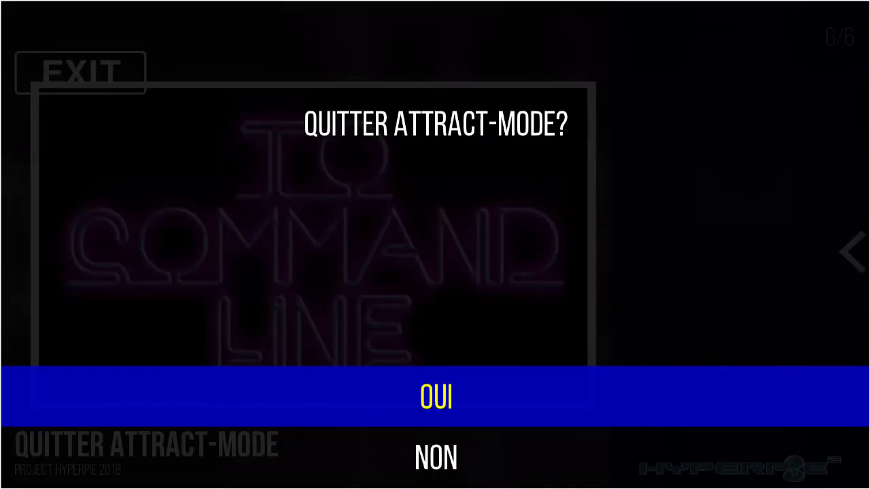
pyautogui.press('Return')
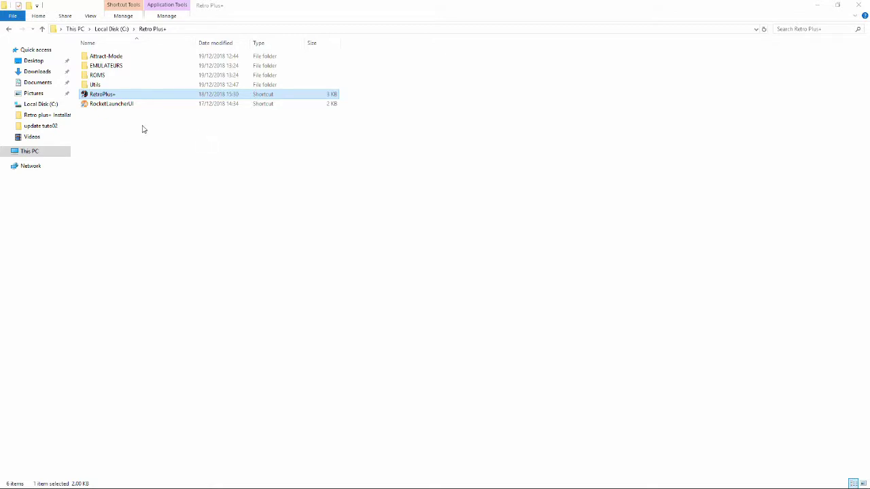
pyautogui.click(87, 104)
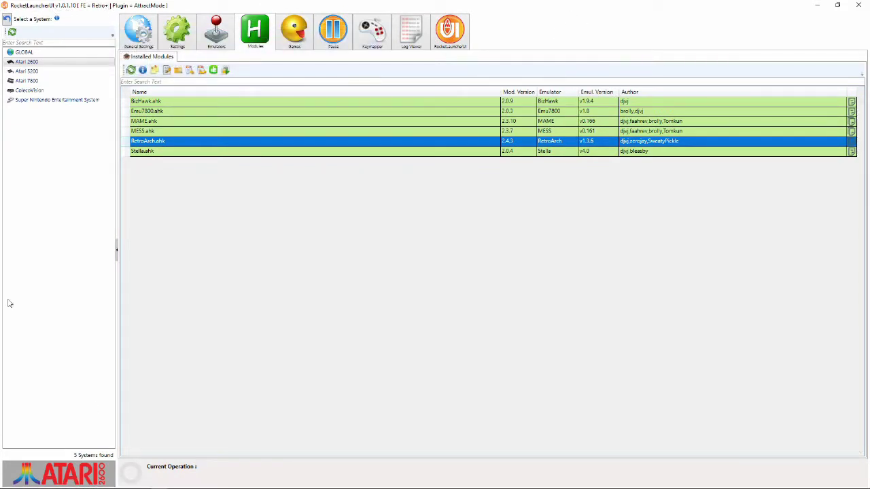
# - Compare the Stella and RetroArch modules installed for Atari 2600
pyautogui.click(143, 152)
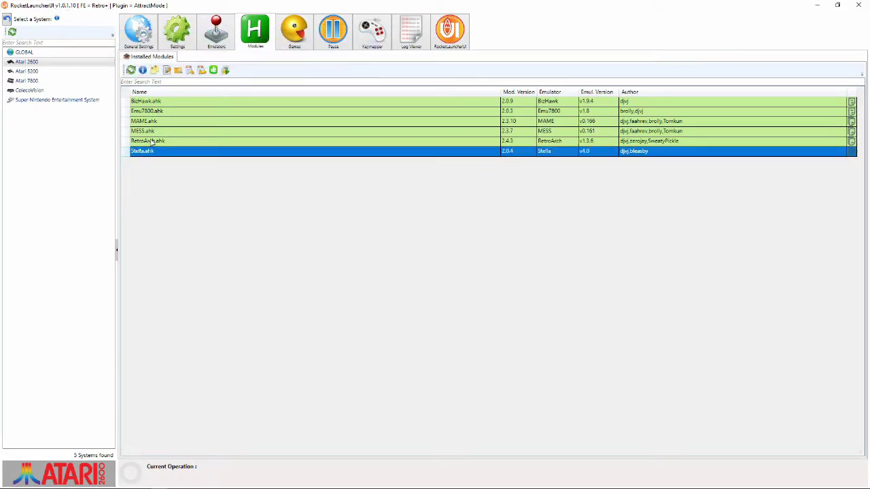
pyautogui.click(153, 141)
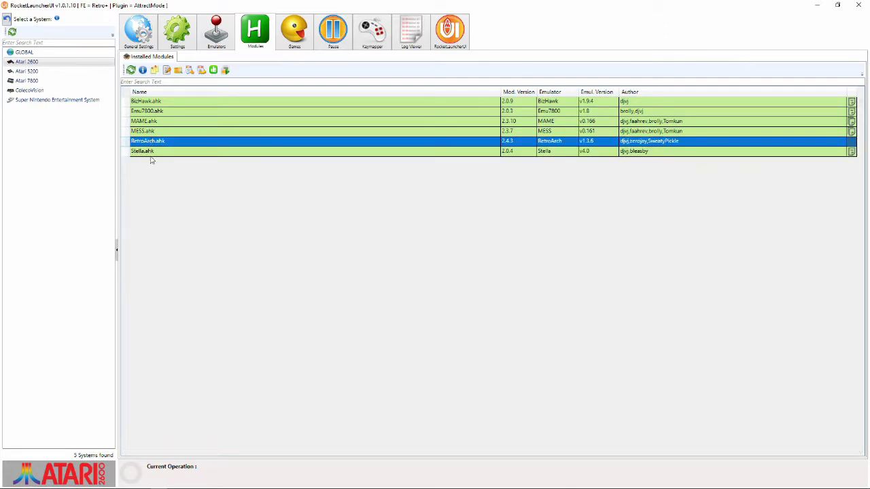
pyautogui.click(145, 152)
pyautogui.click(151, 142)
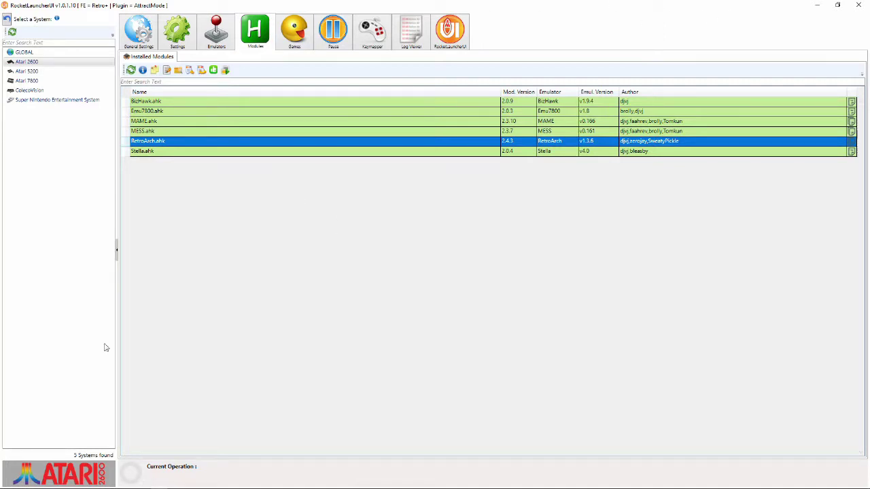
# - Examine which modules are installed for Atari 2600, Atari 5200, Atari 7800, ColecoVision and Super Nintendo Entertainment System, looking for RetroArch in each
pyautogui.click(21, 95)
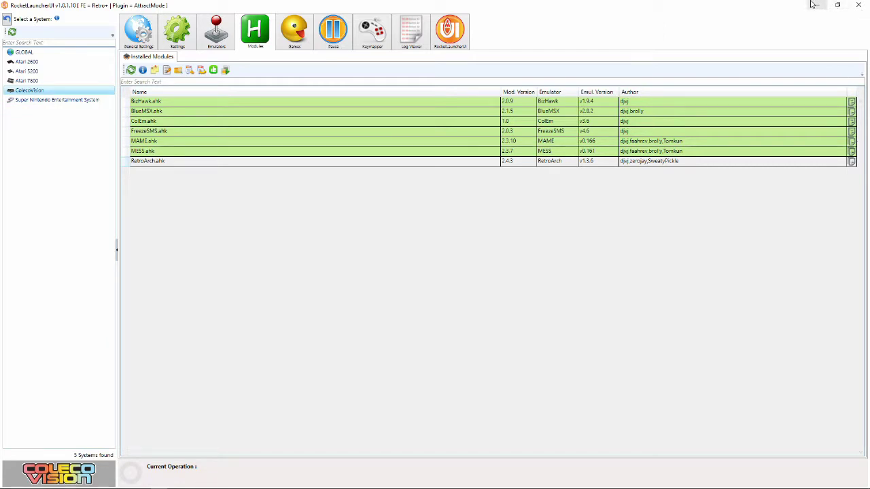
pyautogui.click(42, 100)
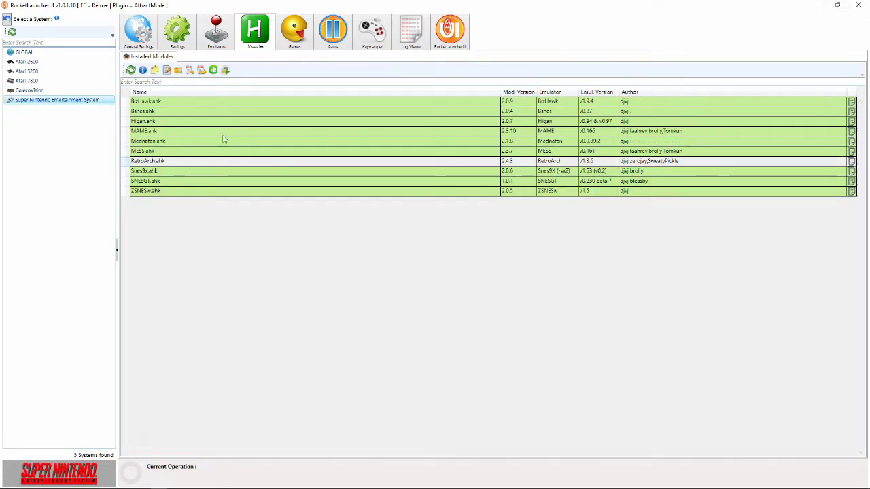
pyautogui.click(149, 162)
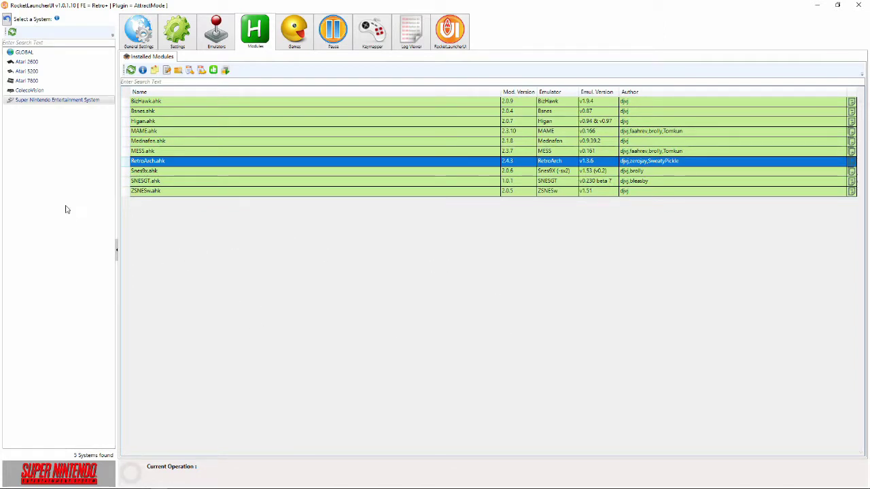
pyautogui.click(60, 101)
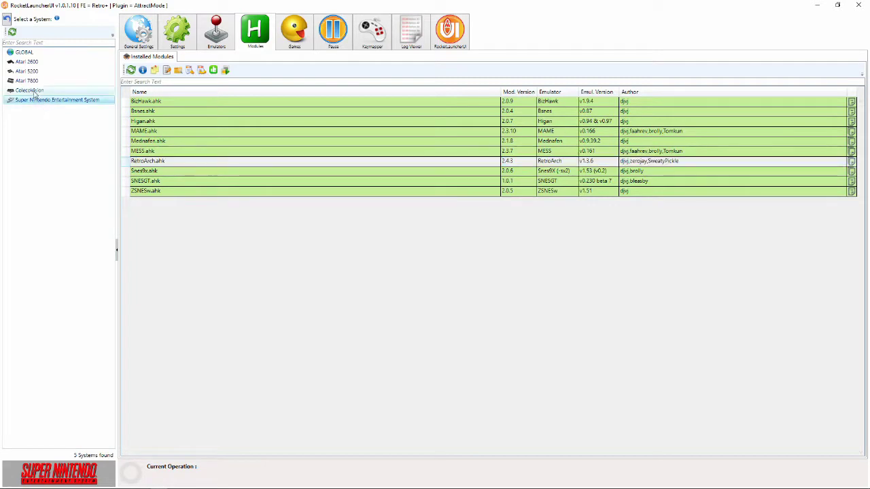
pyautogui.click(33, 91)
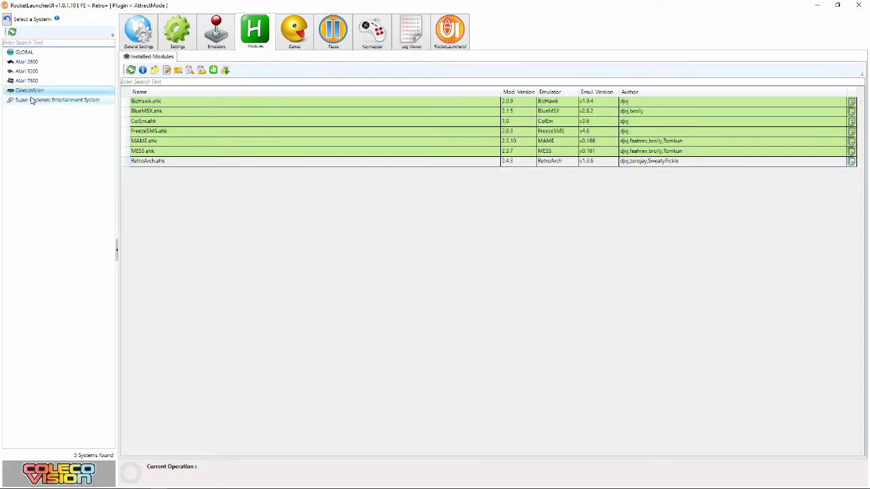
pyautogui.click(34, 100)
pyautogui.click(25, 81)
pyautogui.click(29, 71)
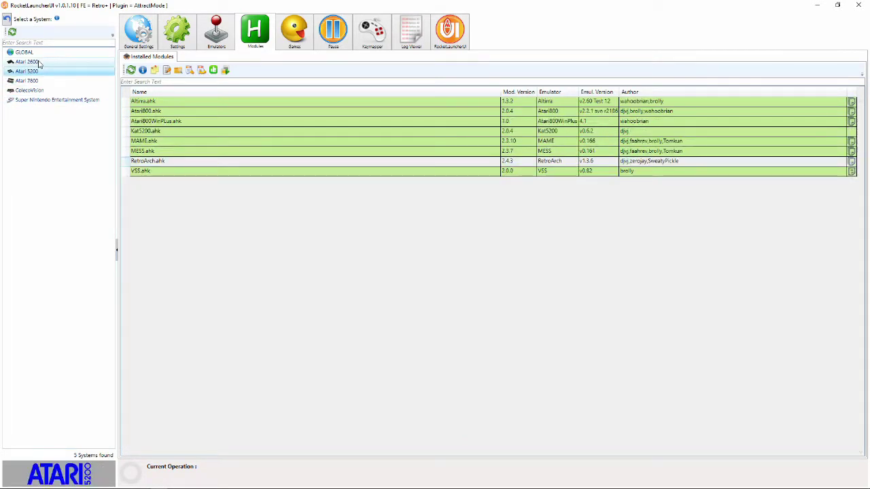
pyautogui.click(29, 63)
pyautogui.click(27, 72)
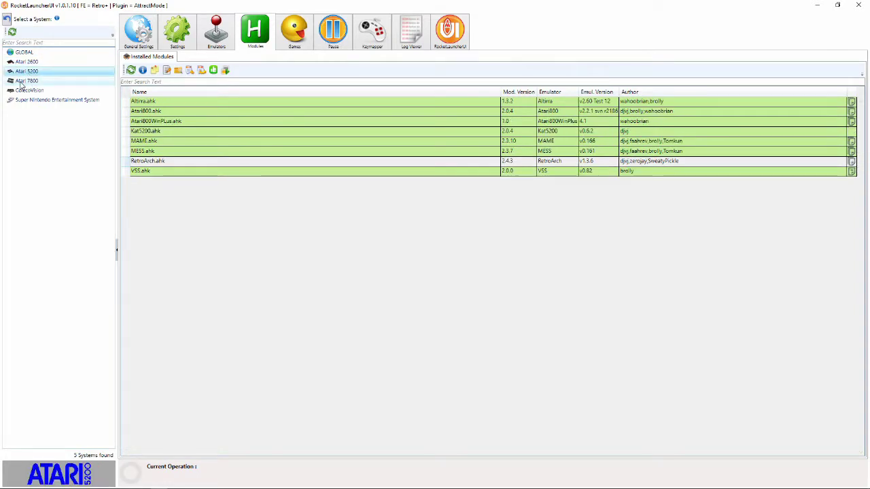
pyautogui.click(30, 81)
pyautogui.click(31, 91)
pyautogui.click(53, 100)
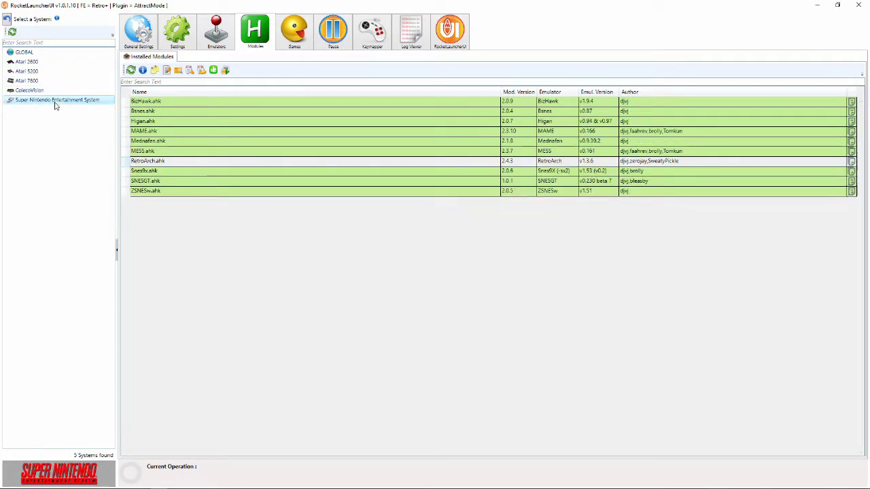
pyautogui.click(22, 81)
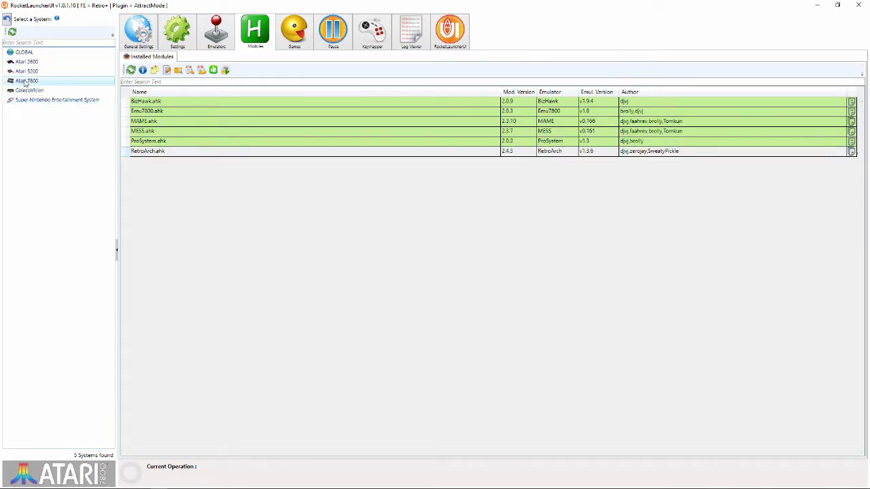
pyautogui.click(32, 72)
pyautogui.click(33, 62)
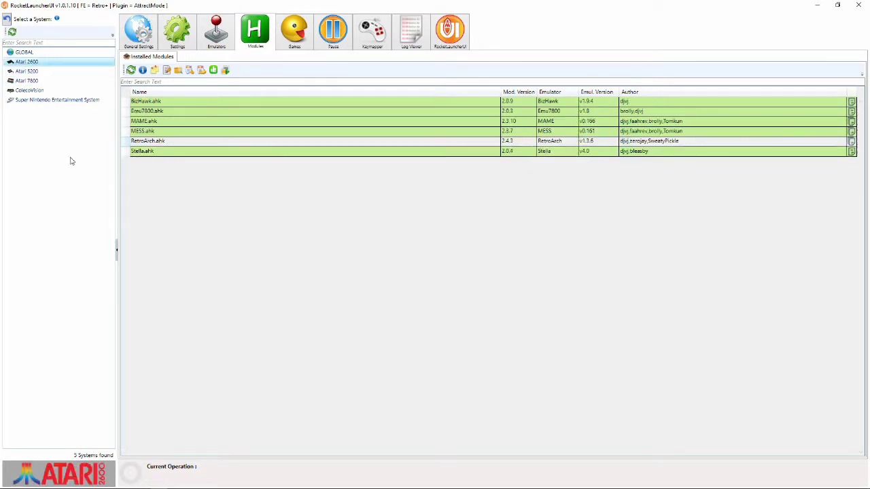
pyautogui.click(22, 91)
pyautogui.click(27, 81)
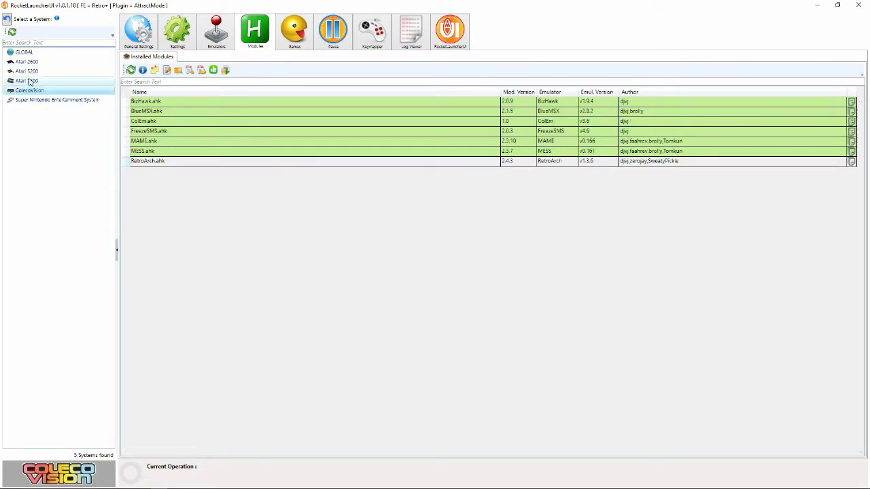
pyautogui.click(23, 72)
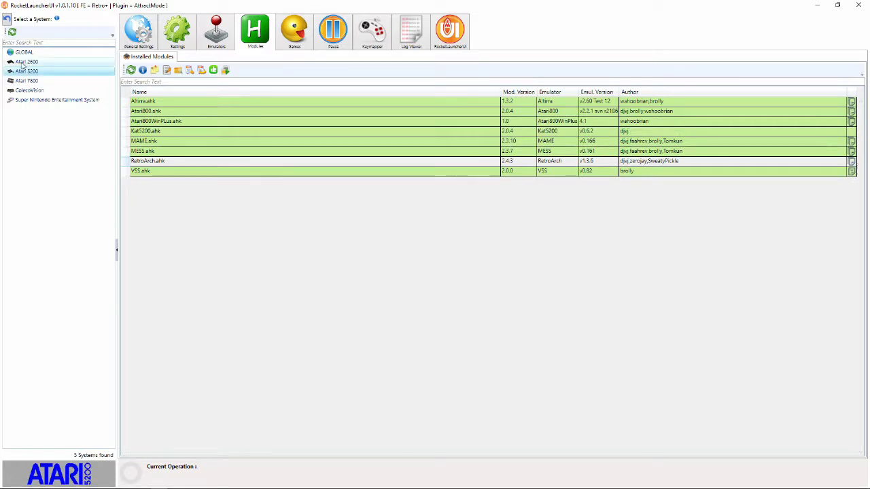
pyautogui.click(14, 62)
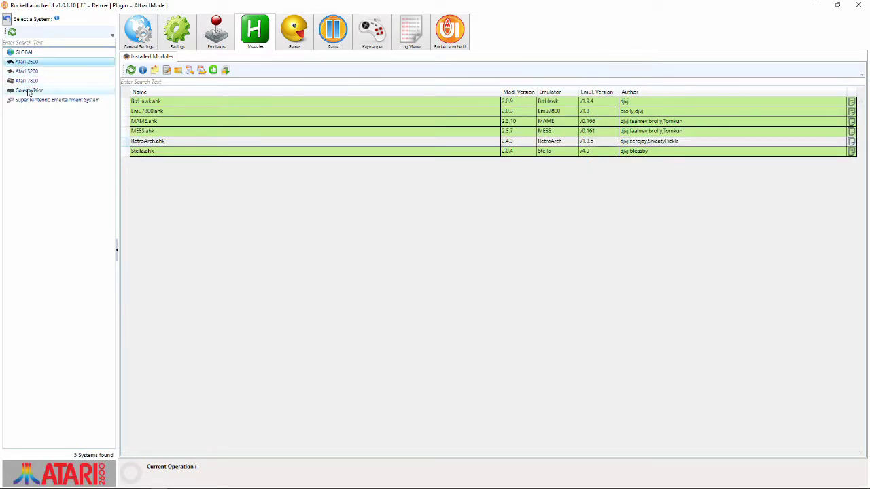
pyautogui.click(29, 91)
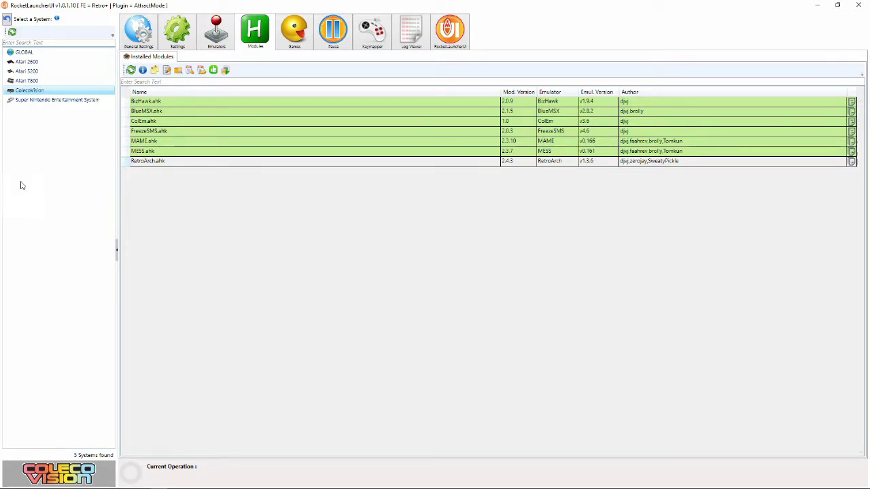
pyautogui.click(39, 82)
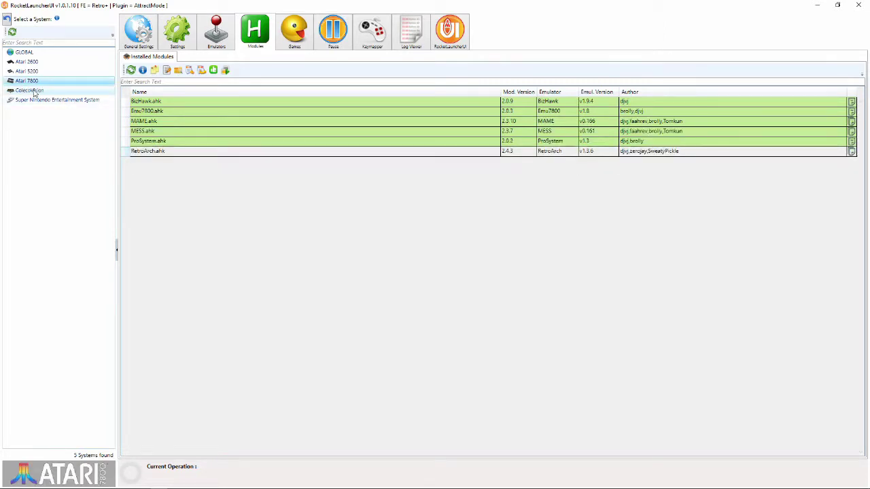
pyautogui.click(31, 91)
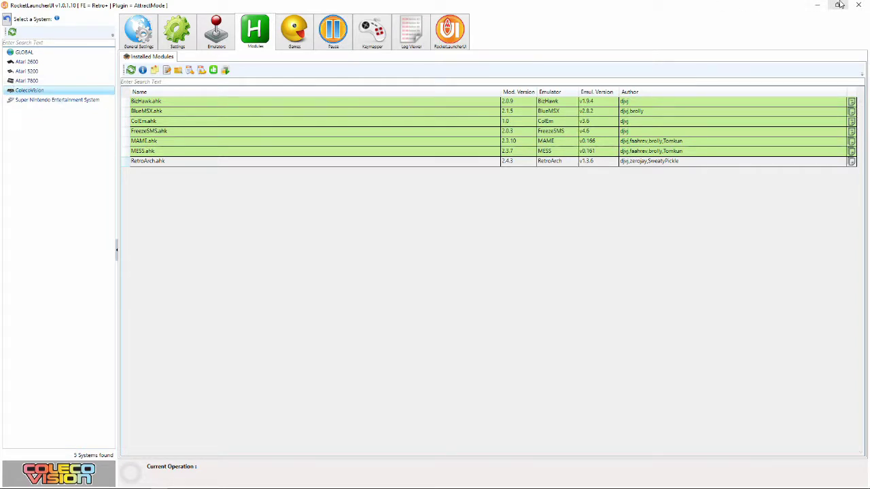
# - Check the MESS module's information, including its supported systems, from the ColecoVision module list
pyautogui.moveTo(131, 484)
pyautogui.click(156, 161)
pyautogui.doubleClick(171, 151)
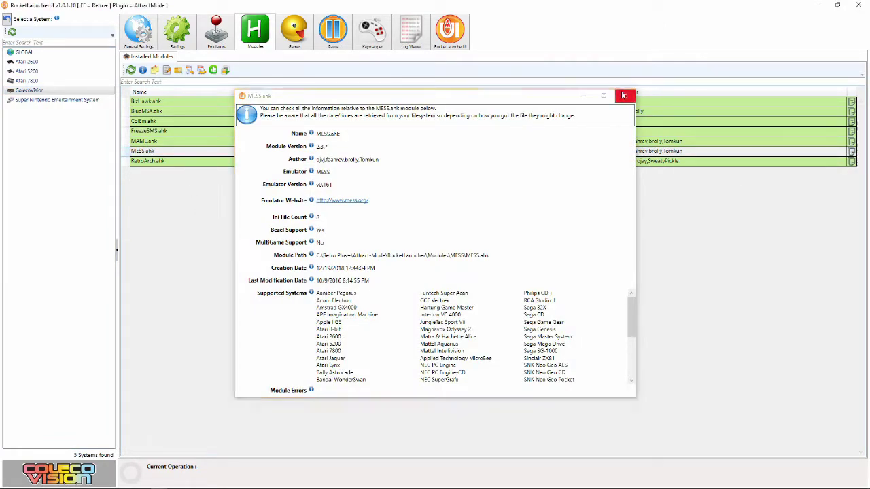
pyautogui.click(622, 96)
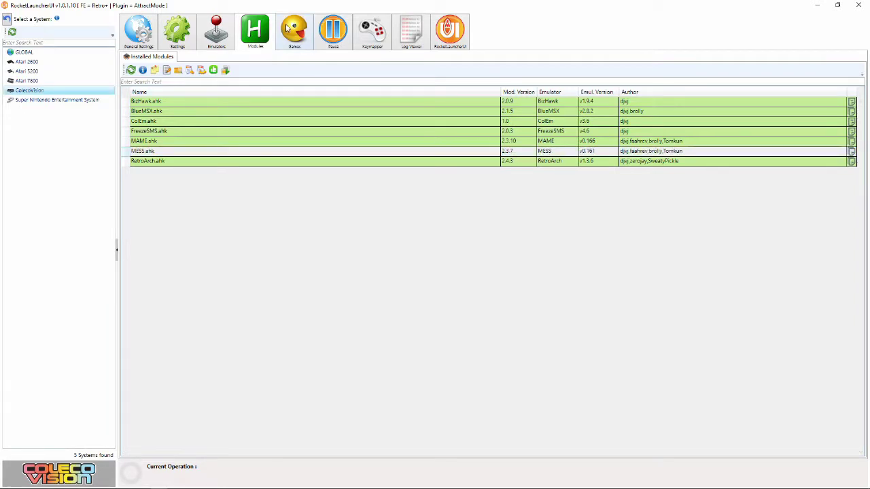
# - Assign RetroArch (Global) as the default emulator for Atari 7800
pyautogui.click(216, 31)
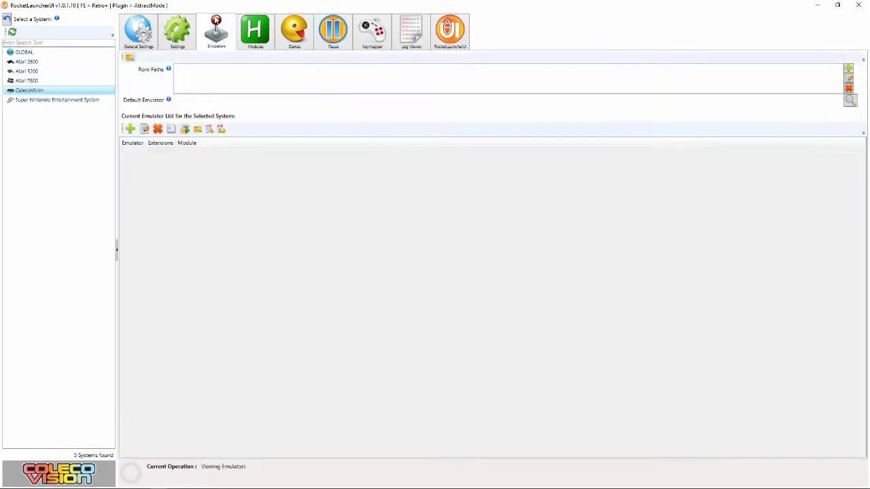
pyautogui.click(28, 81)
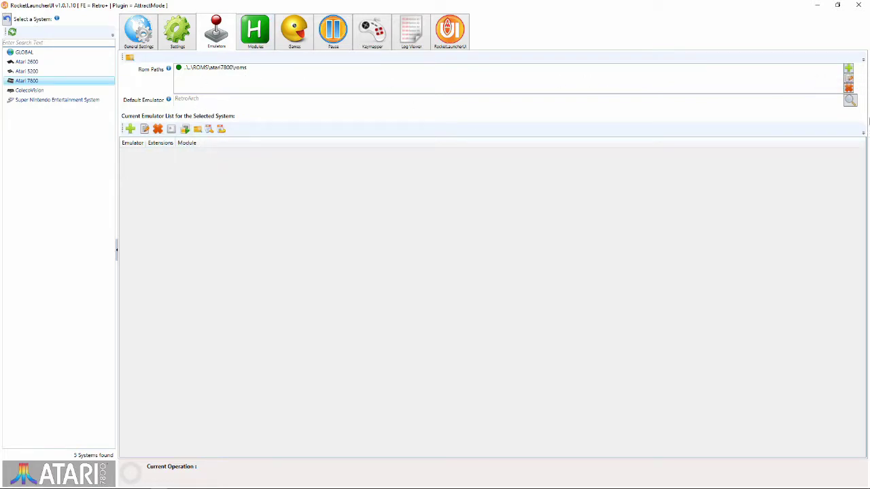
pyautogui.click(850, 100)
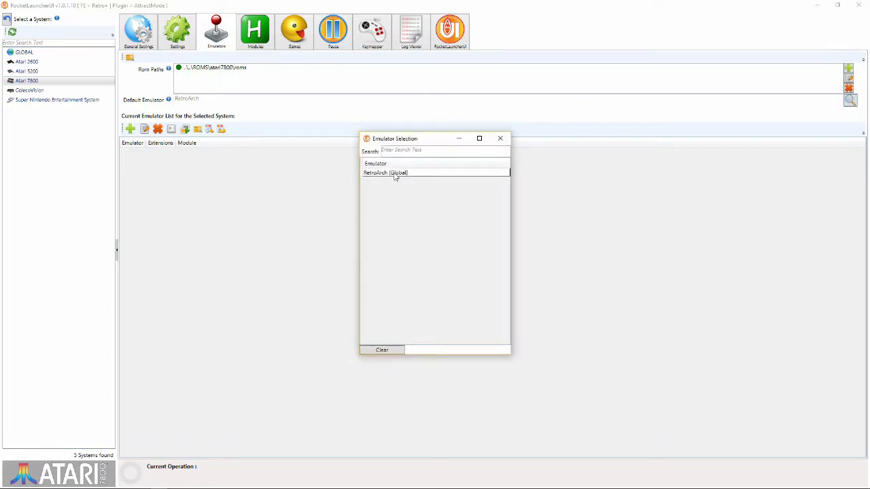
pyautogui.doubleClick(395, 173)
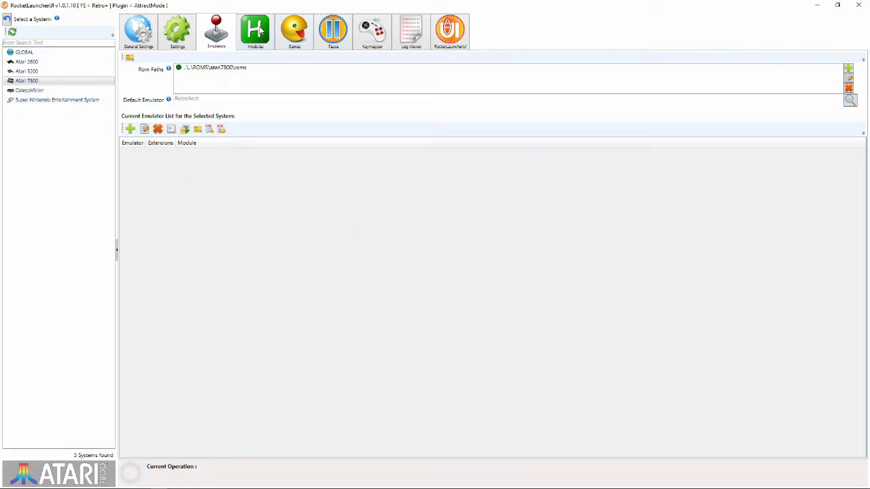
# - Review the Atari 7800 options, including the LibRetro core, in the RetroArch module's global settings
pyautogui.click(261, 30)
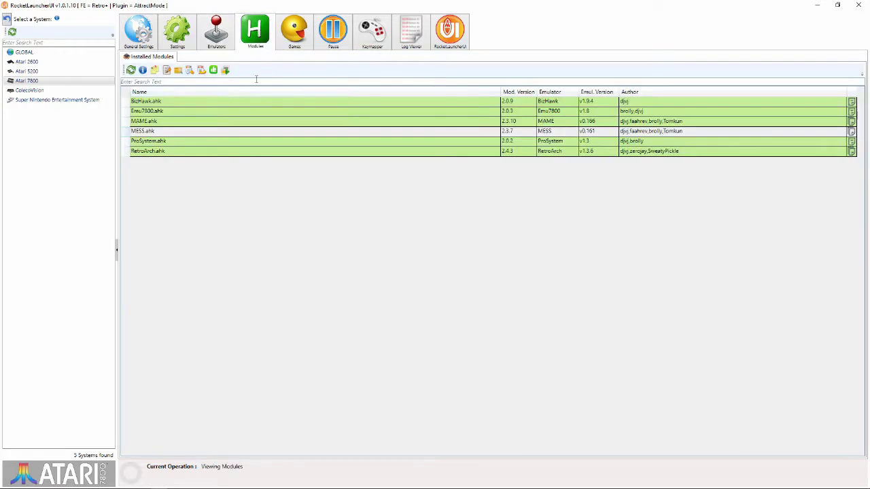
pyautogui.click(142, 154)
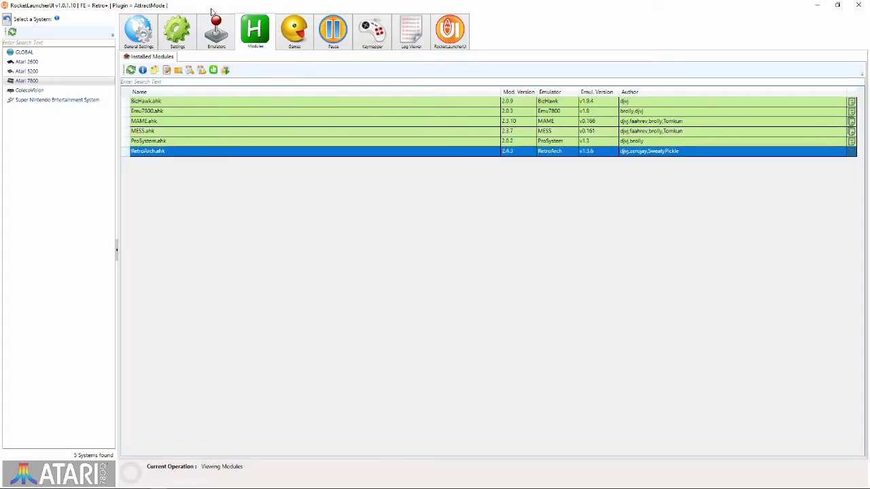
pyautogui.click(188, 73)
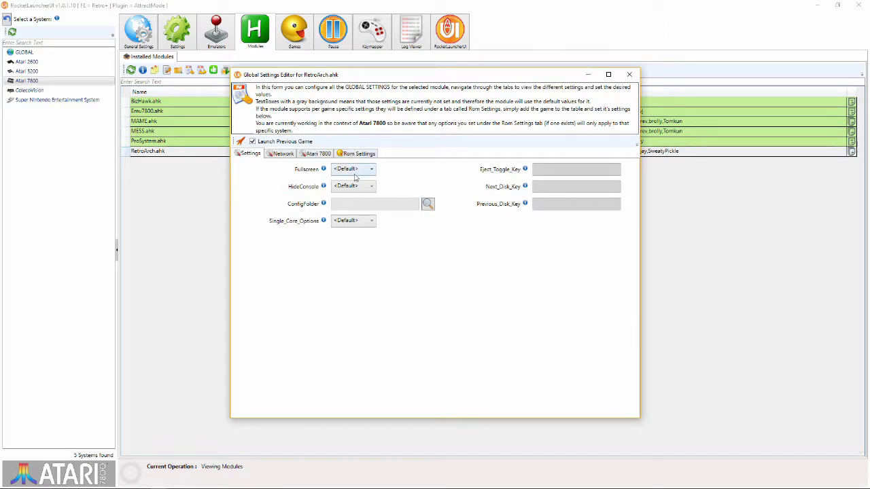
pyautogui.click(312, 154)
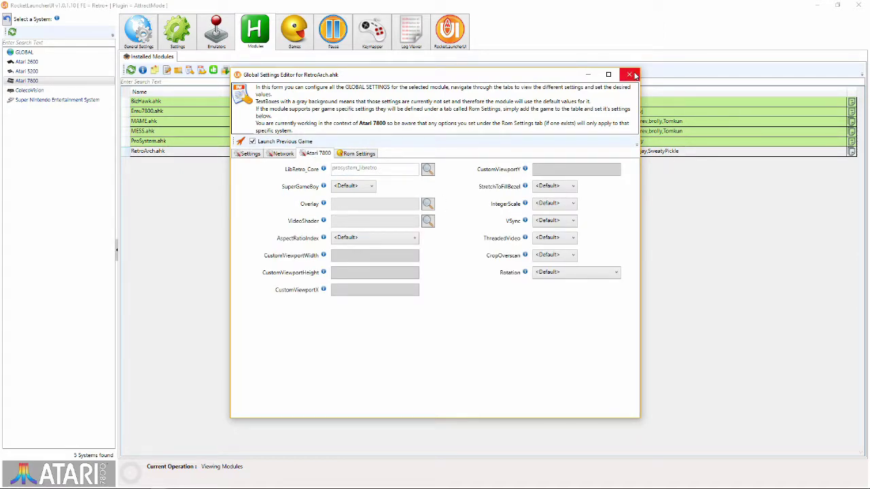
pyautogui.click(629, 74)
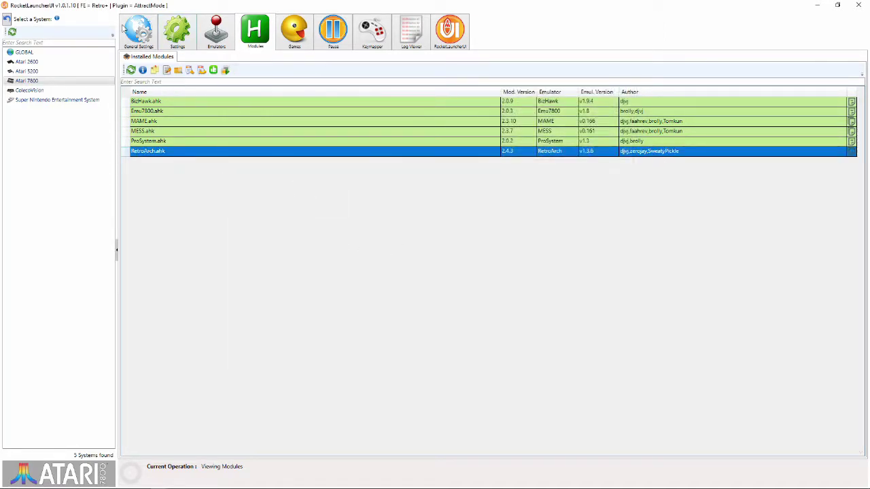
# - Audit all Atari 7800 games and select Mean 18 Ultimate Golf (USA) in the audited list
pyautogui.click(294, 31)
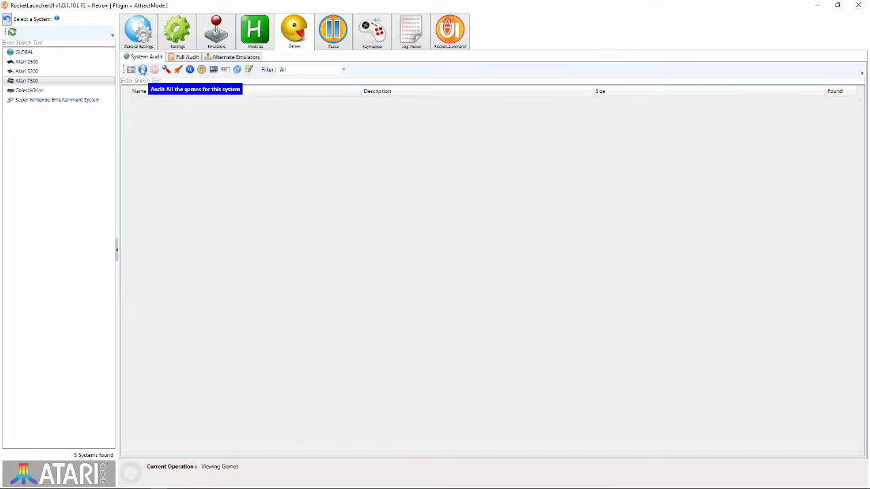
pyautogui.click(142, 69)
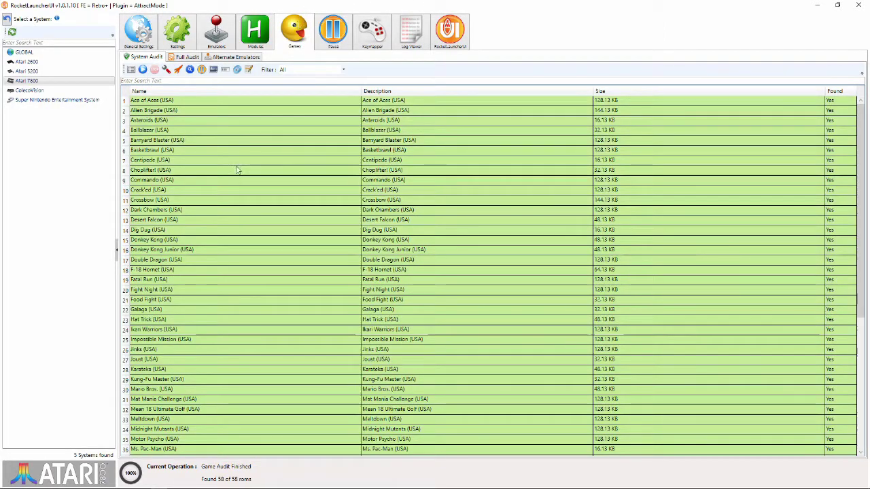
pyautogui.click(142, 69)
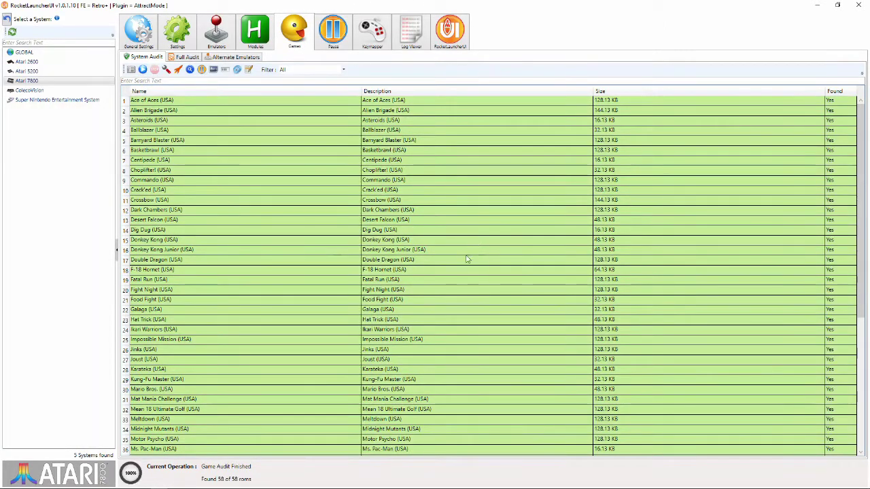
pyautogui.scroll(-7, 326, 262)
pyautogui.scroll(6, 310, 275)
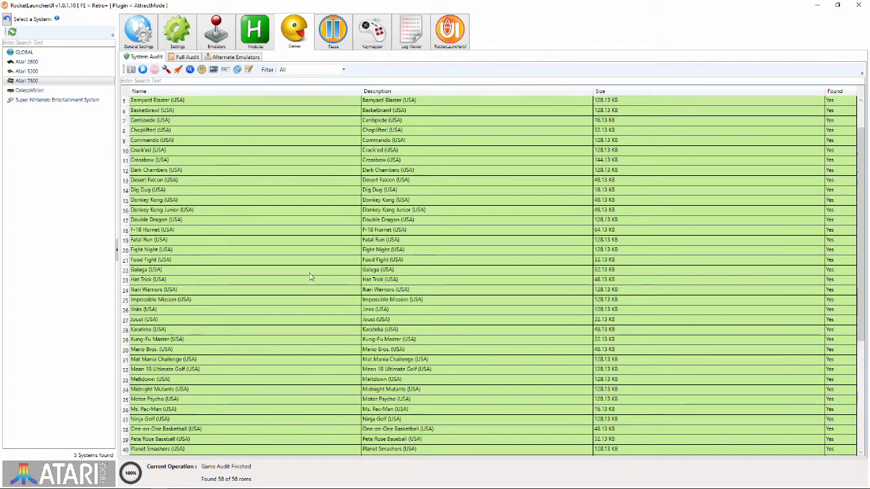
pyautogui.click(242, 371)
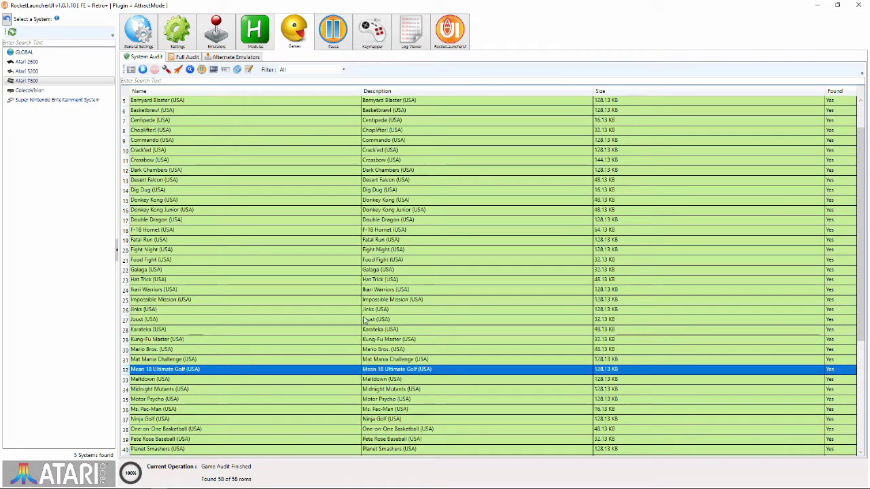
# - Launch Mean 18 Ultimate Golf (USA) to test the Atari 7800 setup and exit the game at its title screen
pyautogui.click(179, 70)
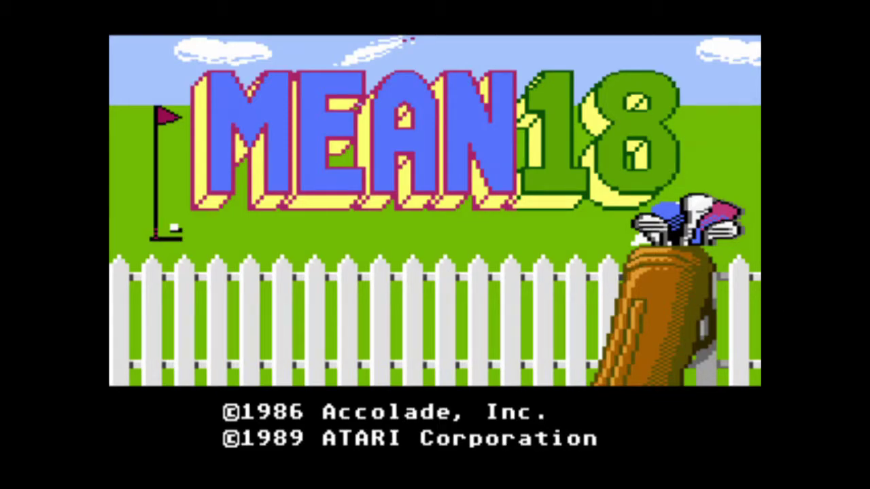
pyautogui.press('Escape')
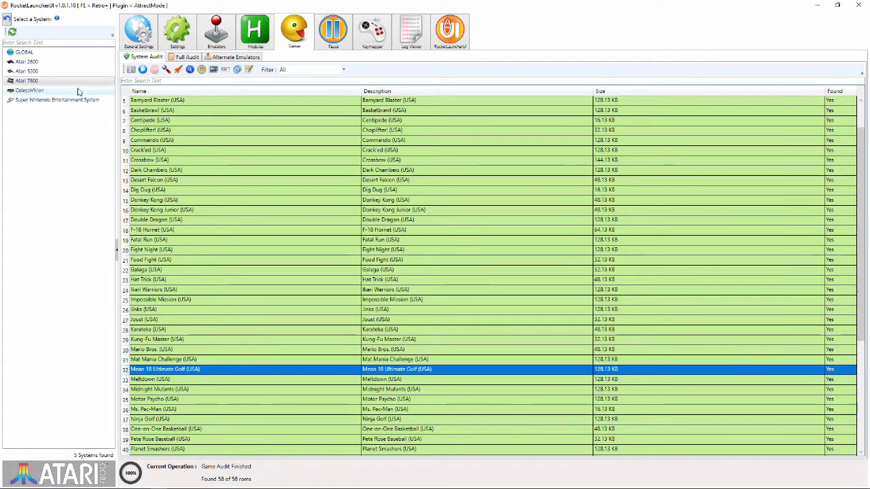
# - Open the RetroArch emulator's configuration for editing from the GLOBAL system's emulator list
pyautogui.click(34, 91)
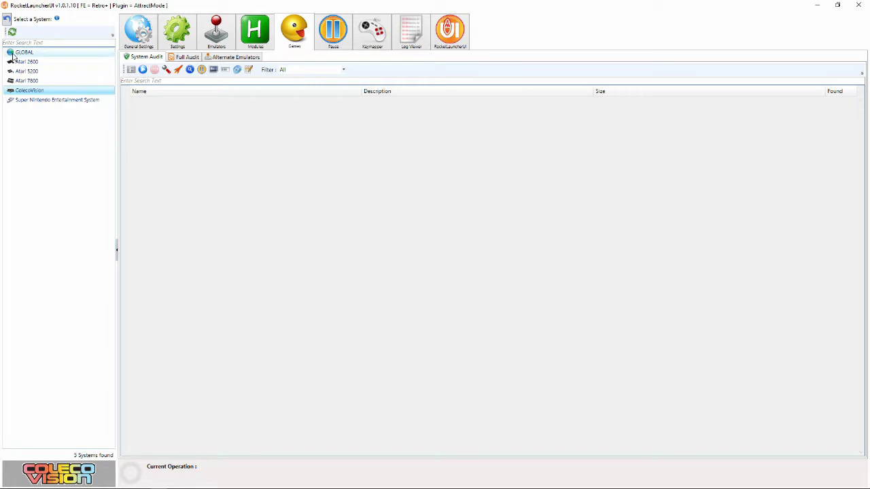
pyautogui.click(14, 54)
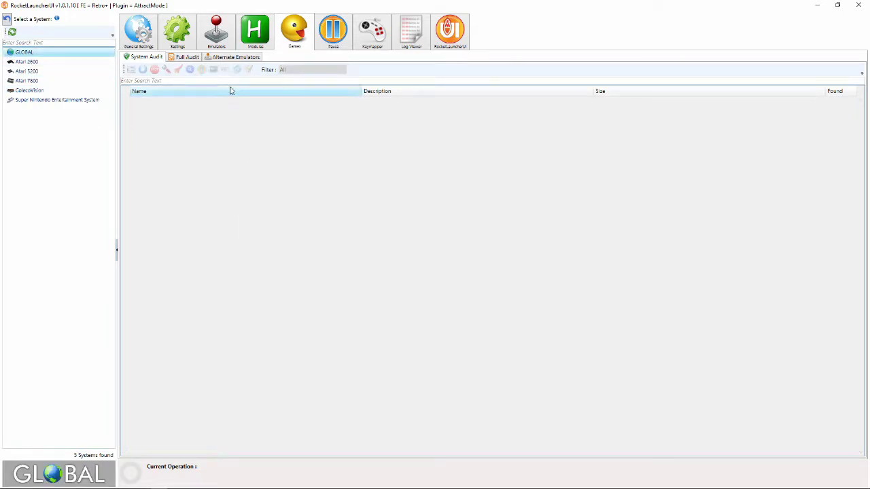
pyautogui.click(216, 31)
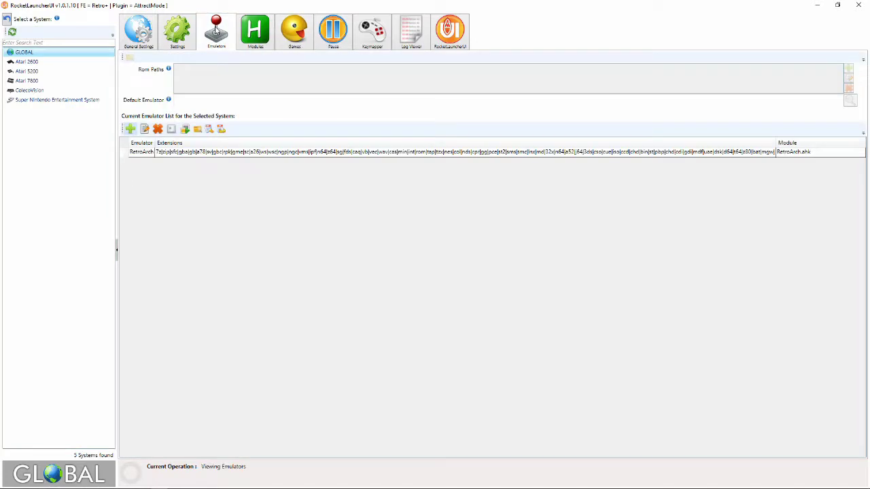
pyautogui.click(142, 154)
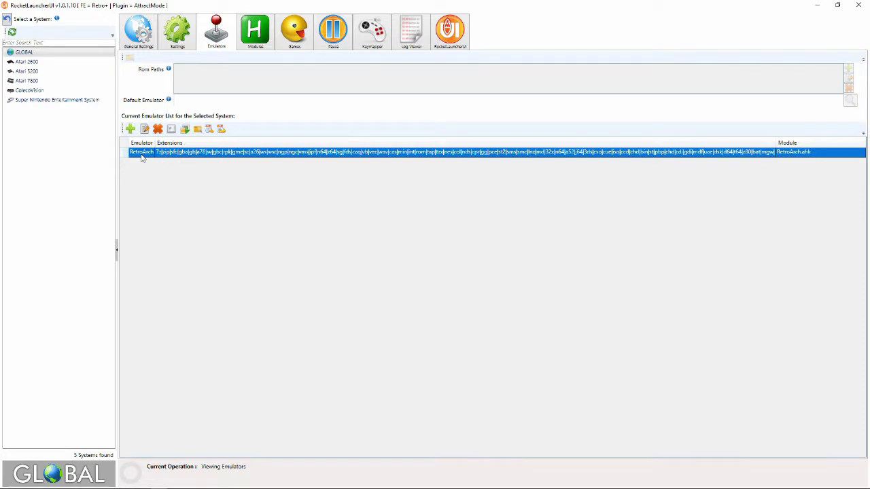
pyautogui.doubleClick(142, 155)
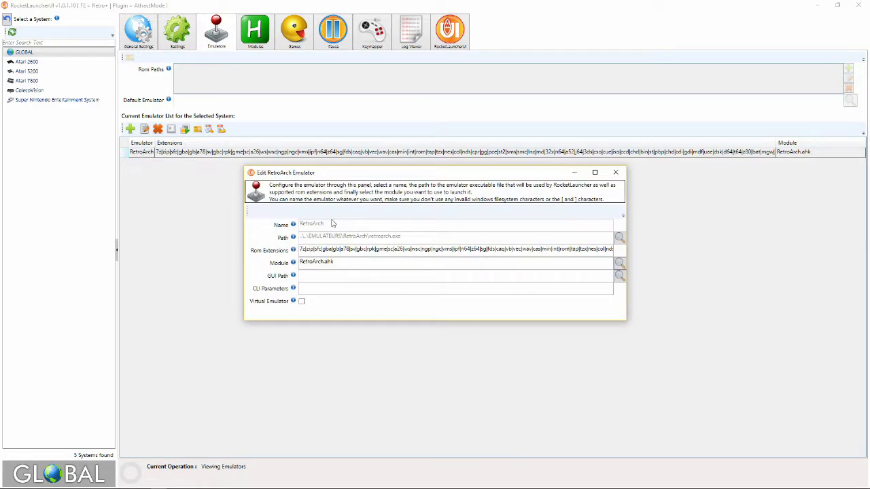
pyautogui.moveTo(424, 176); pyautogui.dragTo(444, 163)
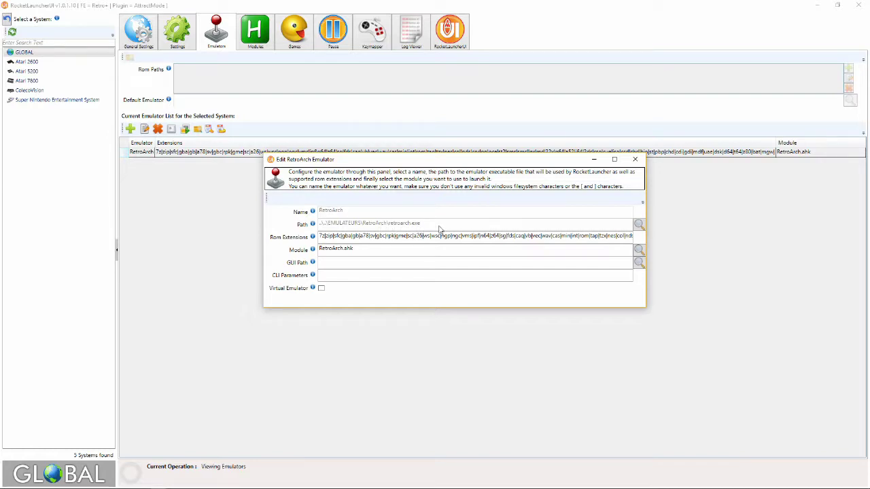
pyautogui.moveTo(517, 163); pyautogui.dragTo(504, 109)
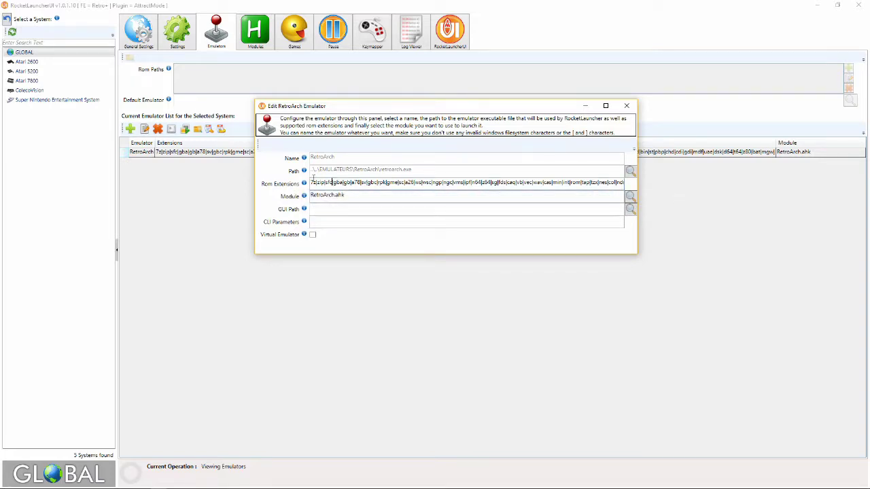
# - Examine the full list of ROM extensions assigned to the global RetroArch emulator
pyautogui.moveTo(310, 182); pyautogui.dragTo(584, 197)
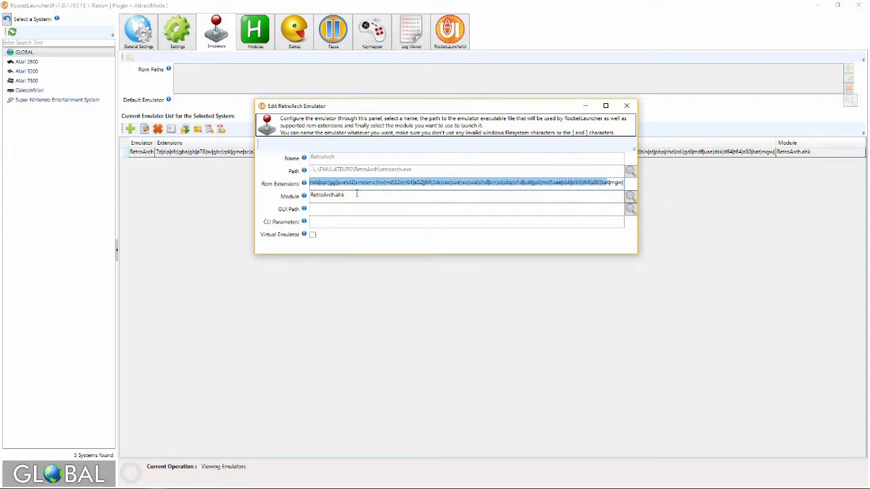
pyautogui.click(328, 187)
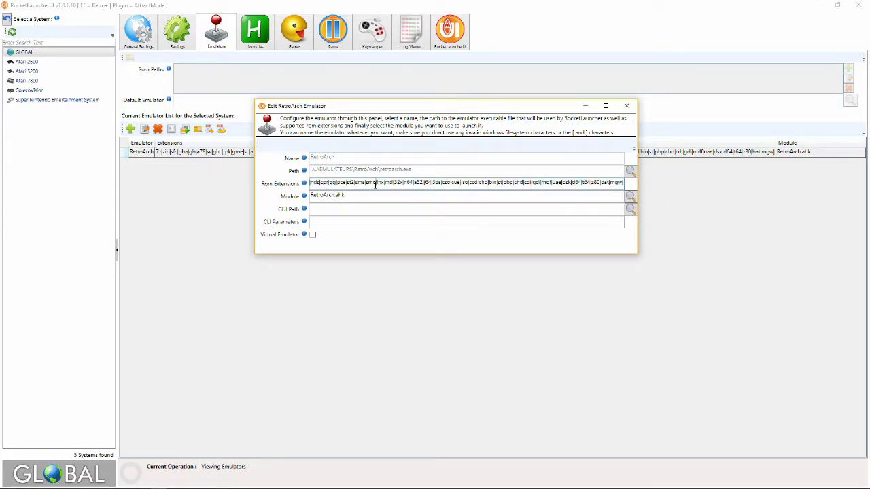
pyautogui.doubleClick(453, 183)
pyautogui.click(322, 183)
pyautogui.moveTo(311, 183); pyautogui.dragTo(637, 190)
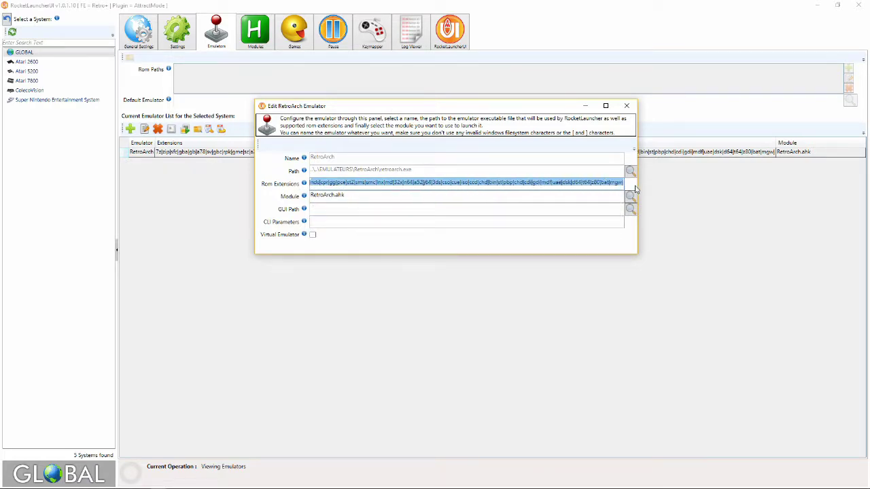
pyautogui.click(431, 183)
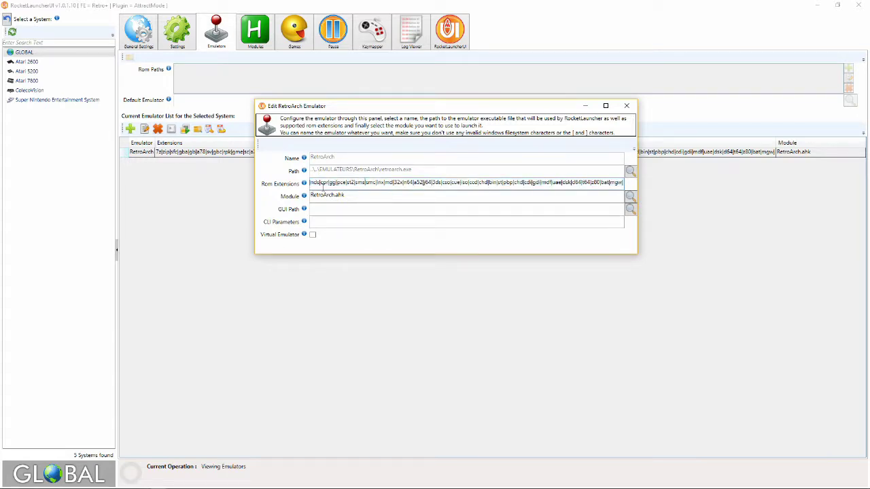
# - Switch to File Explorer and open the atari2600 system's roms folder under Retro Plus+ > ROMS
pyautogui.moveTo(6, 484)
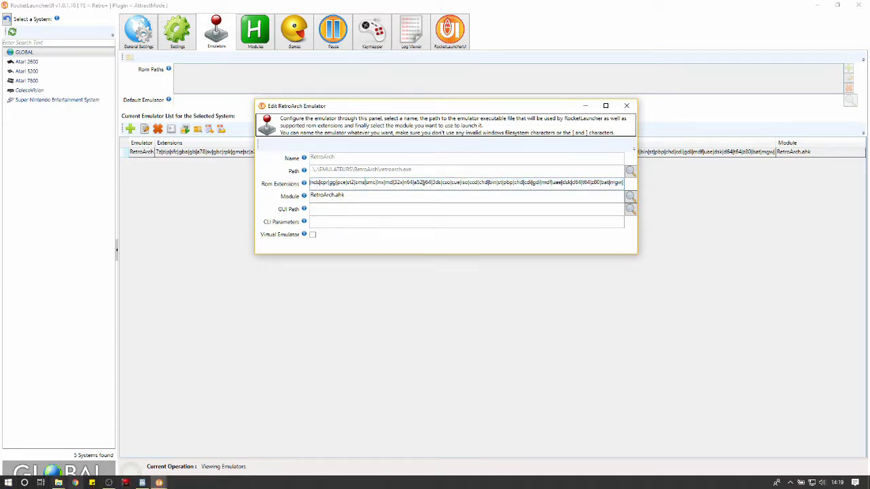
pyautogui.moveTo(59, 482)
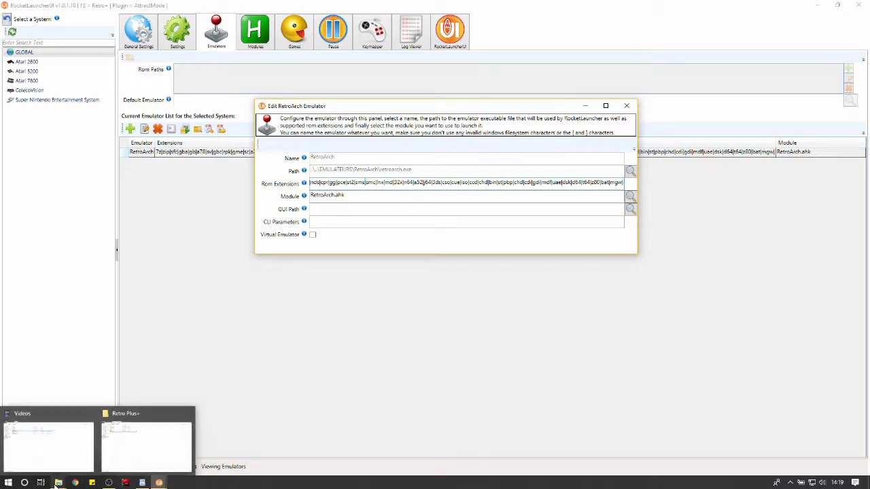
pyautogui.click(143, 451)
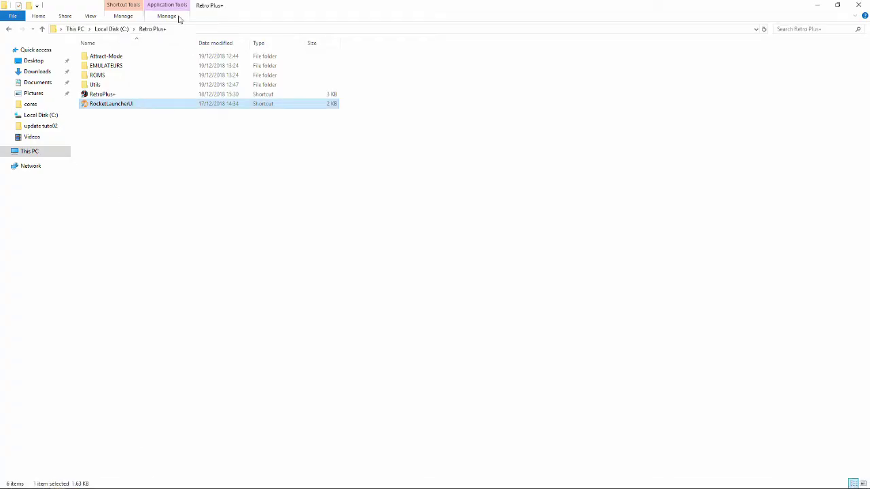
pyautogui.click(120, 30)
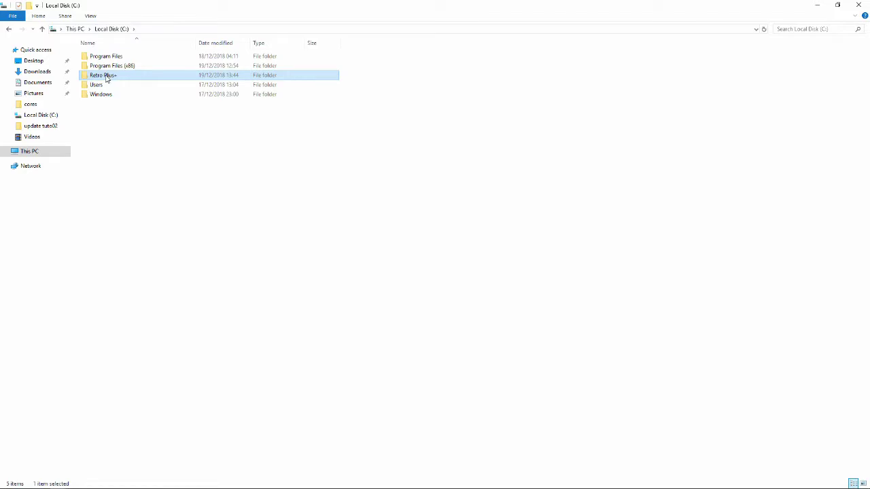
pyautogui.doubleClick(107, 79)
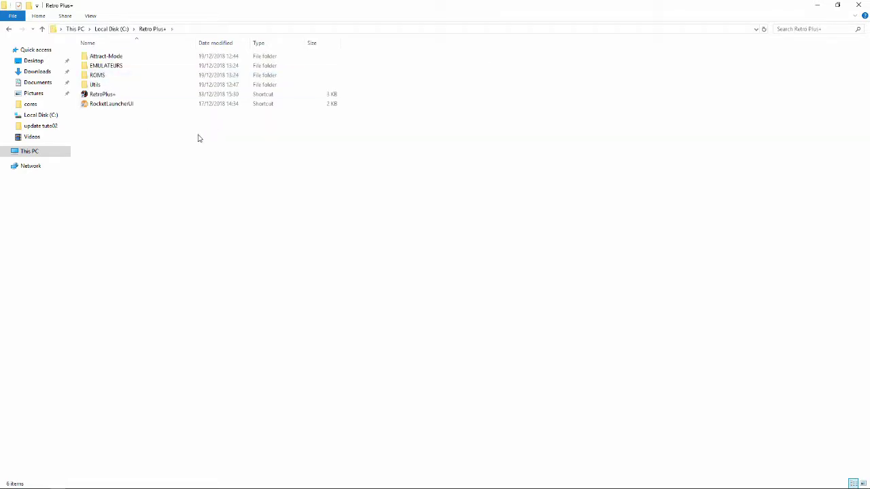
pyautogui.doubleClick(96, 75)
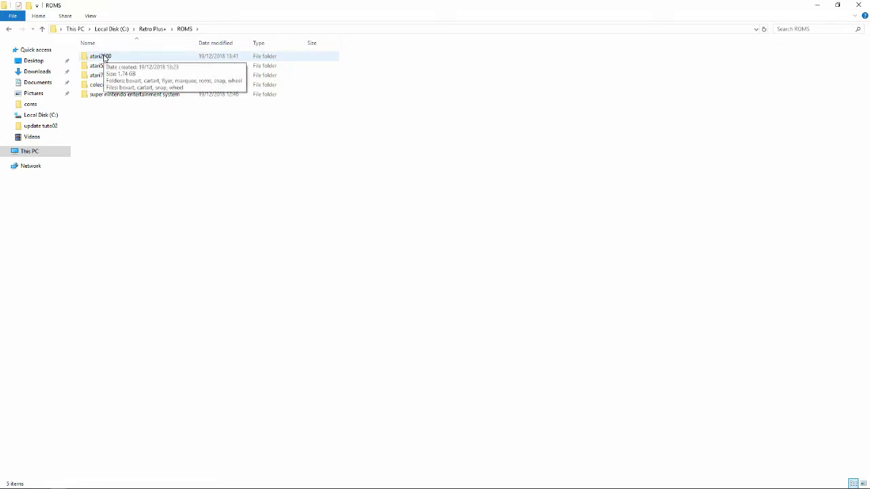
pyautogui.doubleClick(101, 57)
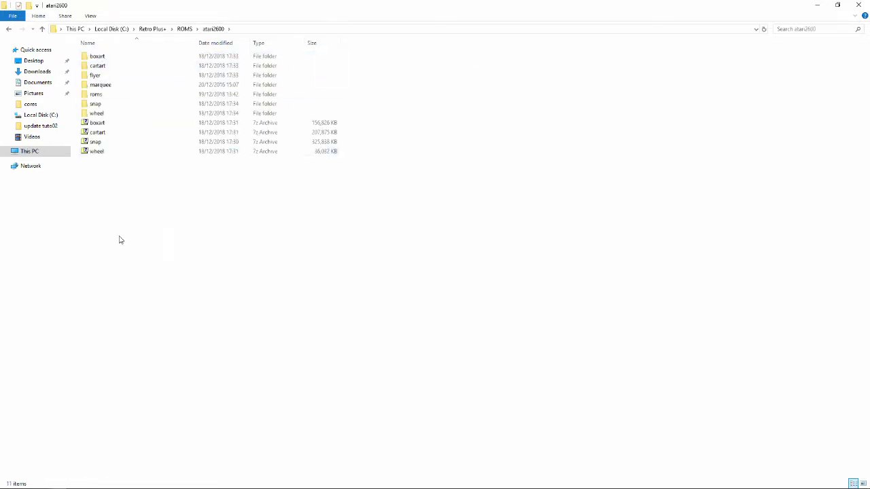
pyautogui.doubleClick(95, 95)
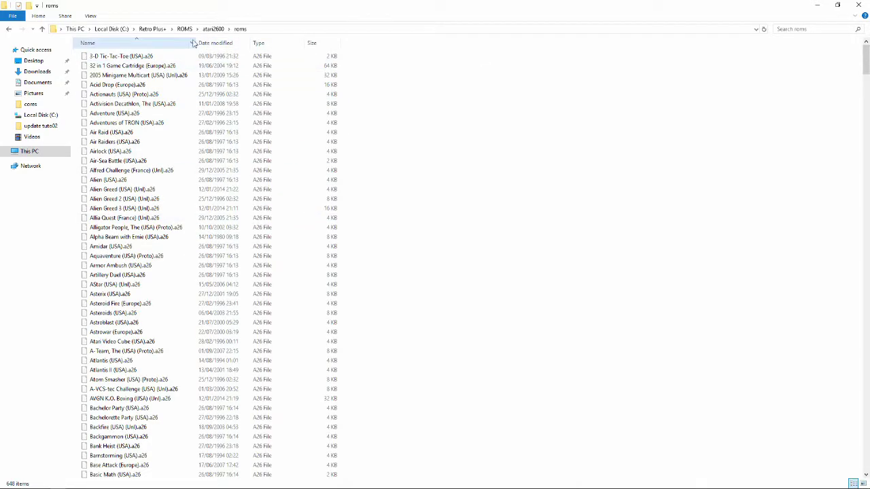
# - Widen the Name column and examine the file extensions of the Atari 2600 ROMs, including 32 in 1 Game Cartridge (Europe)
pyautogui.moveTo(195, 39); pyautogui.dragTo(357, 41)
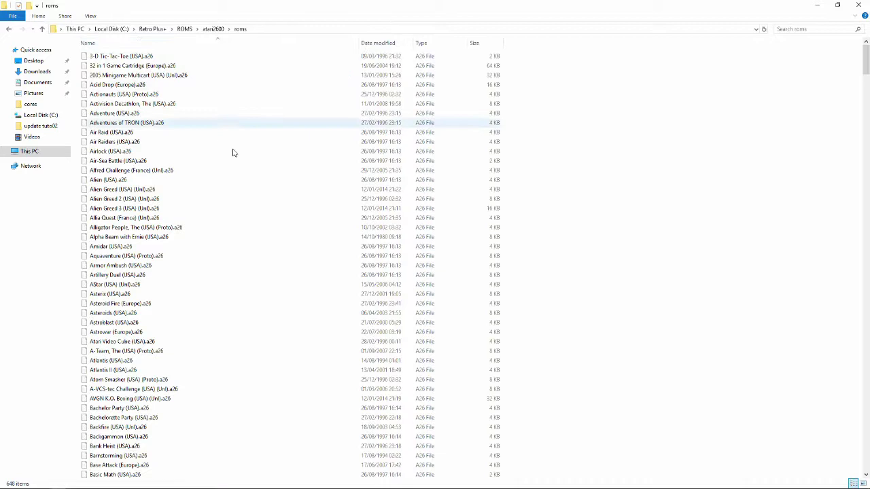
pyautogui.click(97, 106)
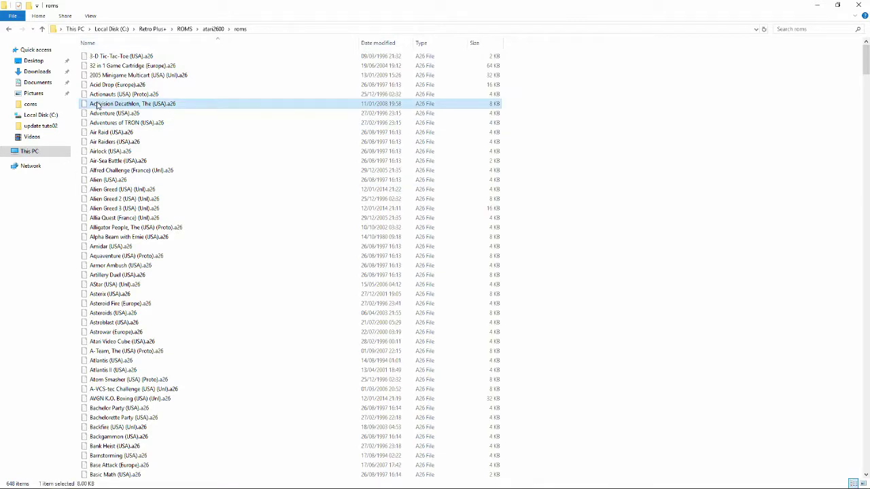
pyautogui.click(170, 66)
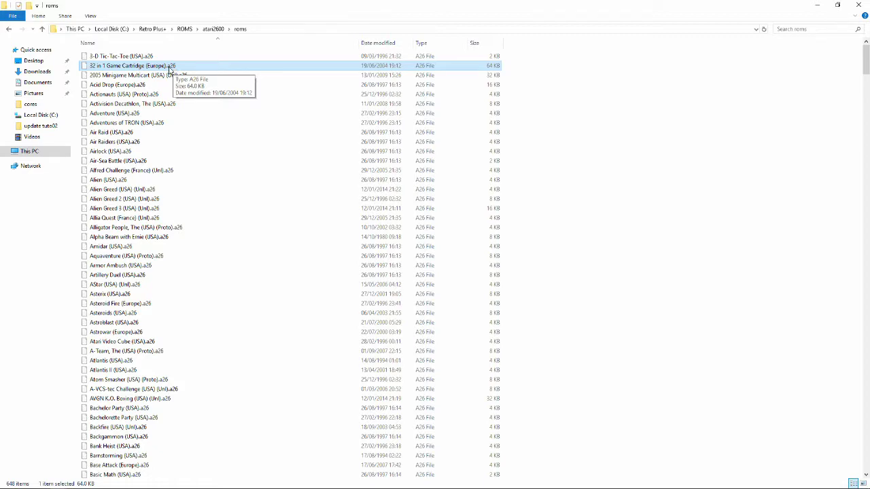
pyautogui.scroll(-7, 173, 219)
pyautogui.scroll(7, 181, 235)
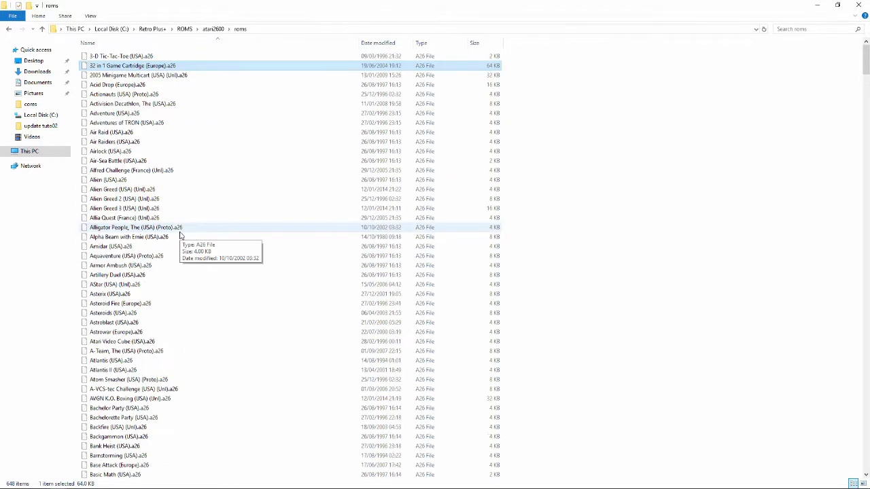
pyautogui.scroll(-12, 180, 235)
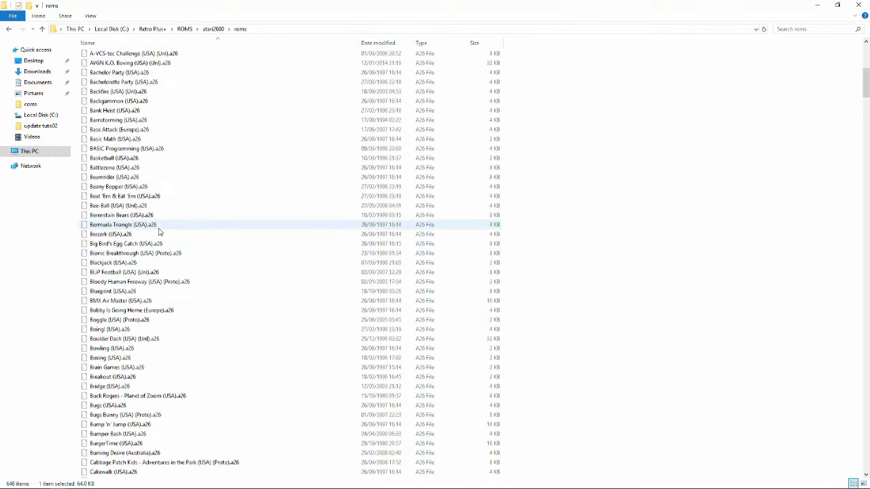
pyautogui.scroll(12, 161, 233)
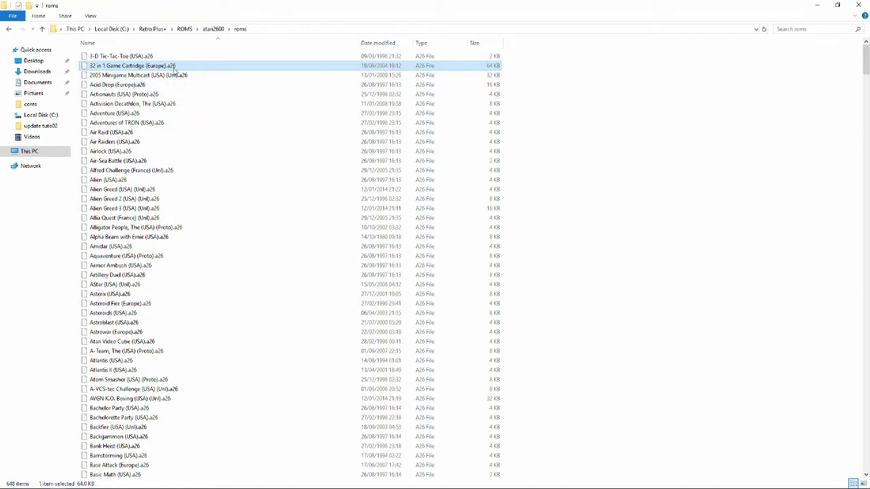
pyautogui.click(172, 68)
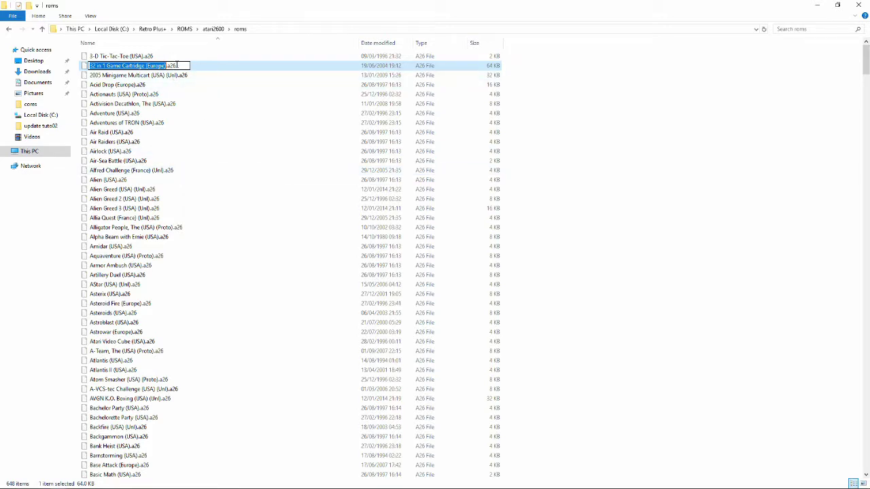
# - Open the colecovision system's roms folder and check the file extension of 2010 - The Graphic Action Game
pyautogui.click(213, 29)
pyautogui.click(186, 29)
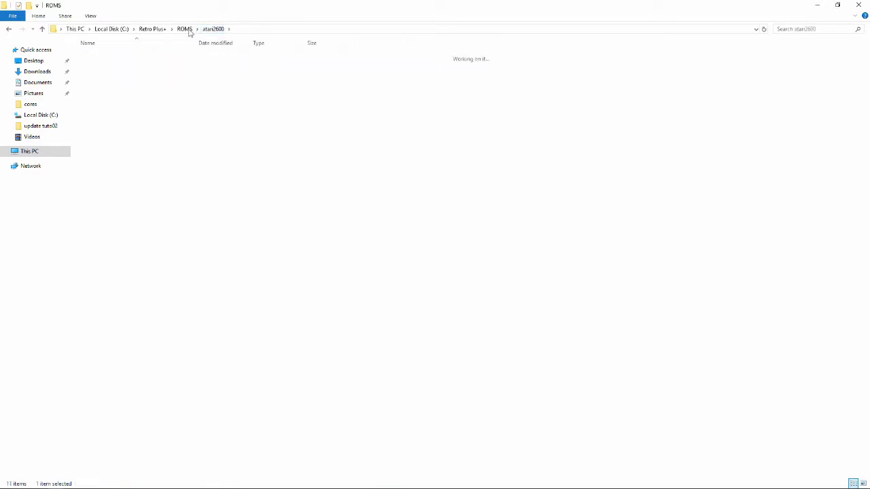
pyautogui.click(109, 87)
pyautogui.doubleClick(109, 88)
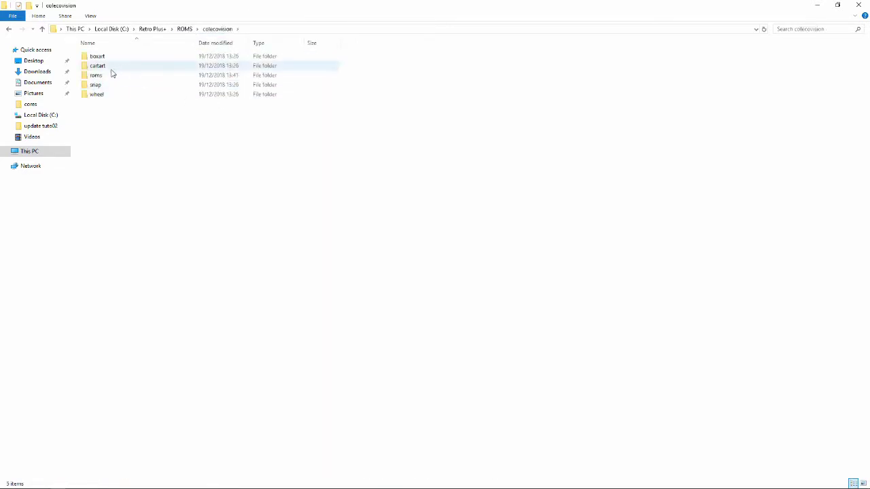
pyautogui.click(91, 77)
pyautogui.doubleClick(89, 77)
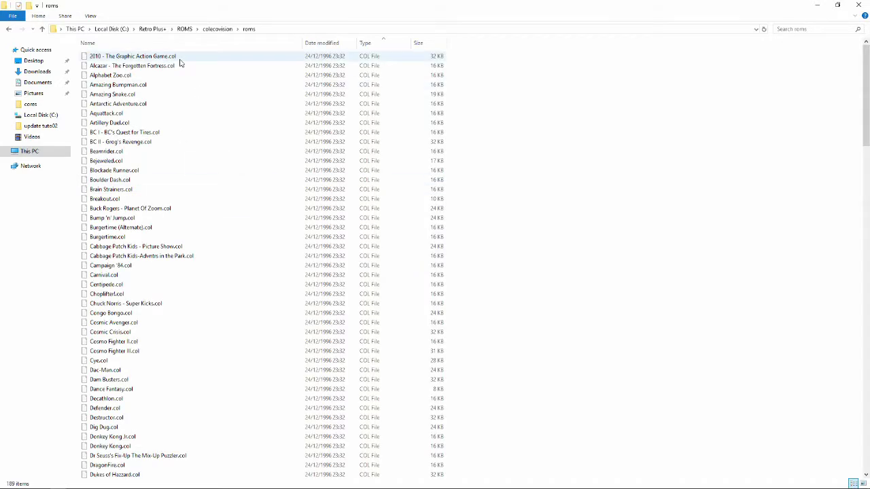
pyautogui.click(173, 59)
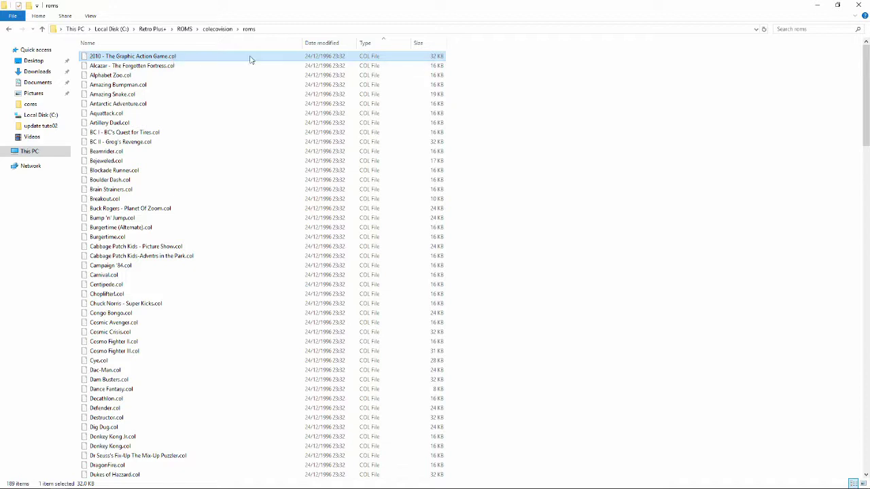
# - Open the roms folder of the super nintendo entertainment system to check its ROM file type
pyautogui.click(183, 29)
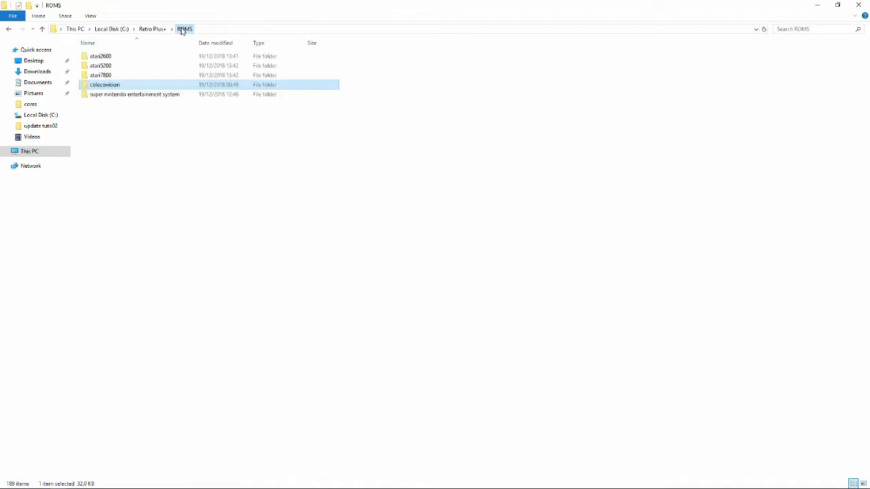
pyautogui.click(104, 98)
pyautogui.doubleClick(103, 98)
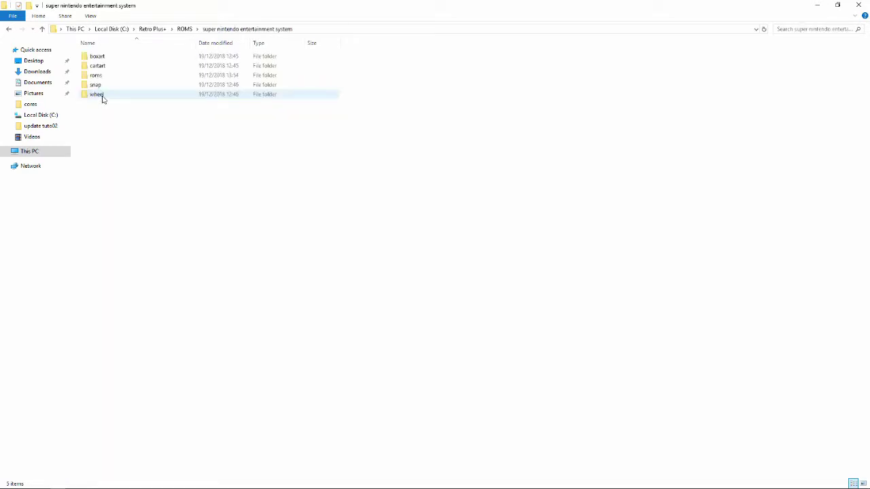
pyautogui.doubleClick(98, 76)
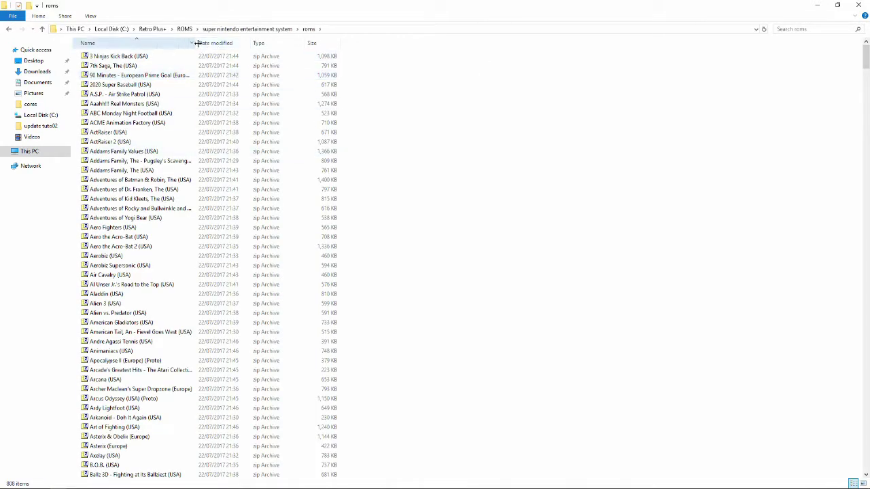
# - Widen the Name column and look through the zipped Super Nintendo ROMs
pyautogui.moveTo(196, 43); pyautogui.dragTo(362, 45)
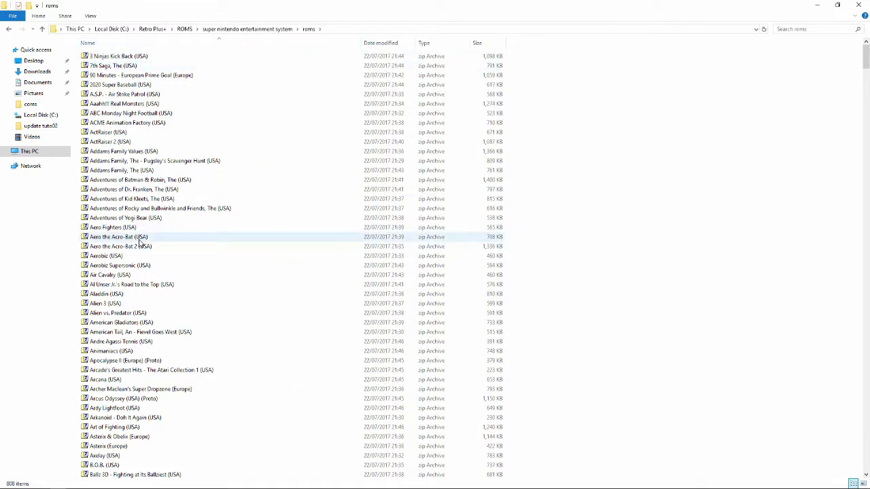
pyautogui.click(219, 237)
pyautogui.click(132, 161)
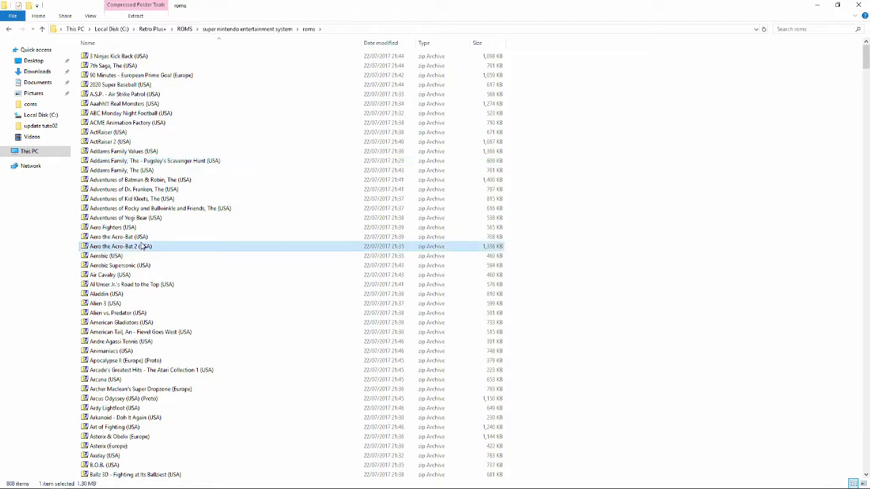
pyautogui.click(132, 303)
pyautogui.scroll(-4, 133, 226)
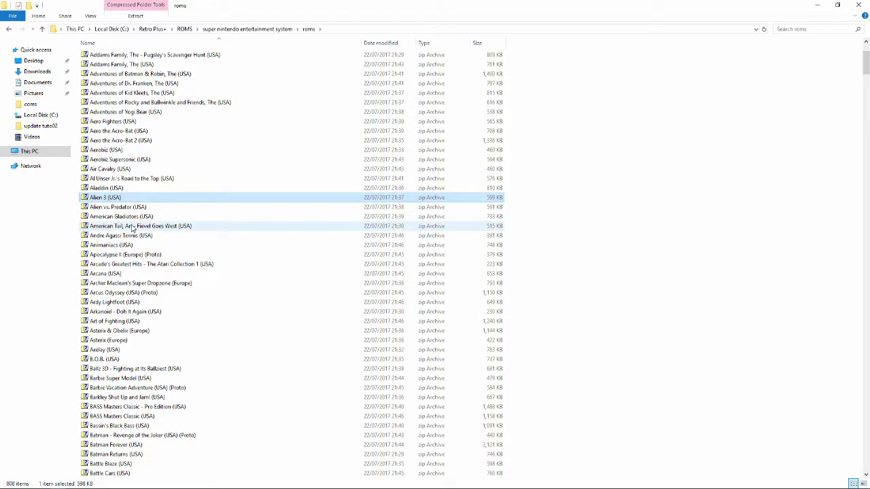
pyautogui.scroll(4, 132, 228)
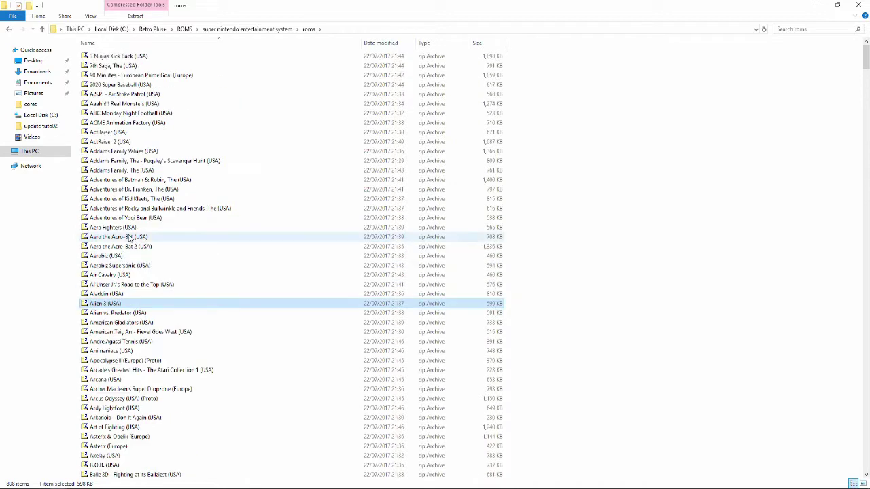
pyautogui.click(135, 161)
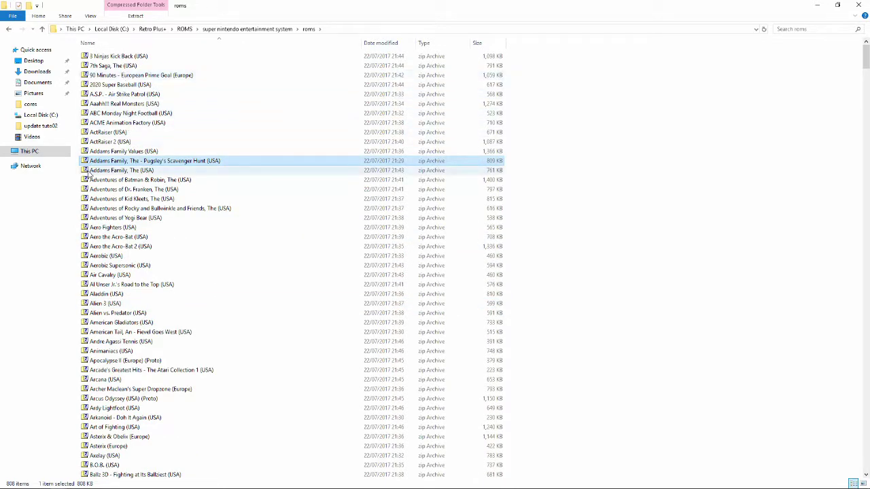
# - Open the ActRaiser (USA) archive, check the extension of the ROM inside, and close the archive
pyautogui.click(113, 132)
pyautogui.doubleClick(113, 133)
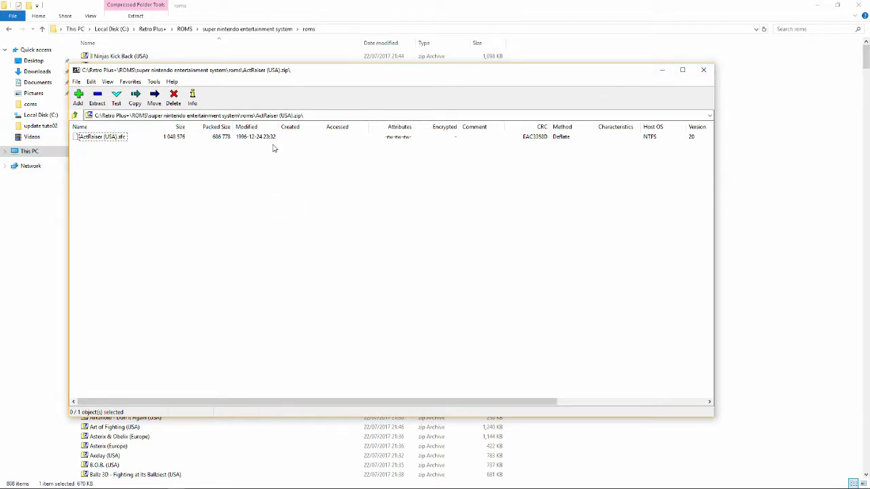
pyautogui.click(103, 138)
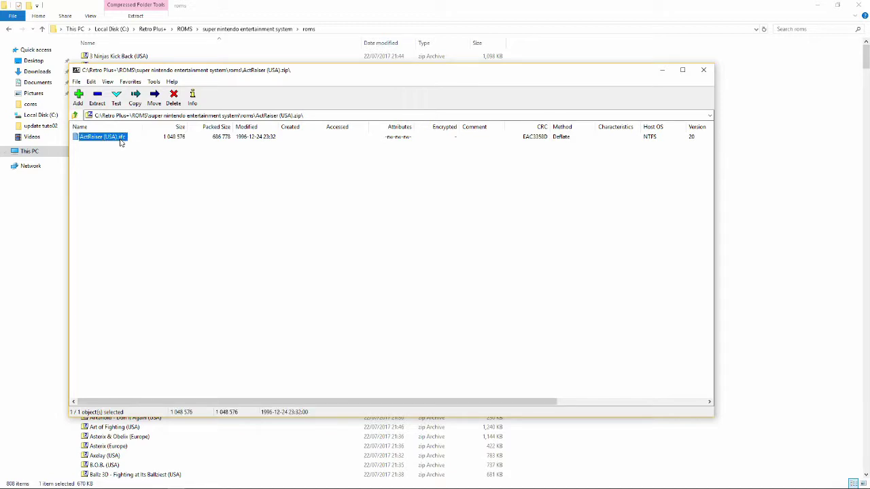
pyautogui.click(703, 70)
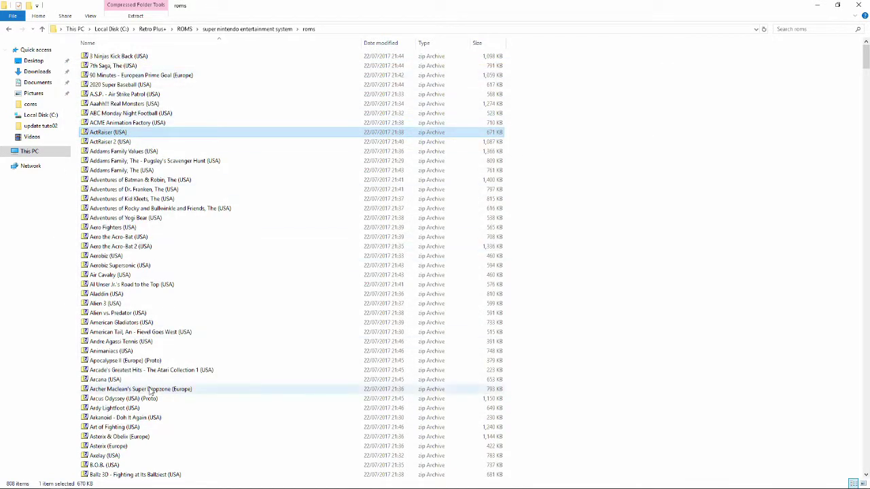
pyautogui.click(136, 103)
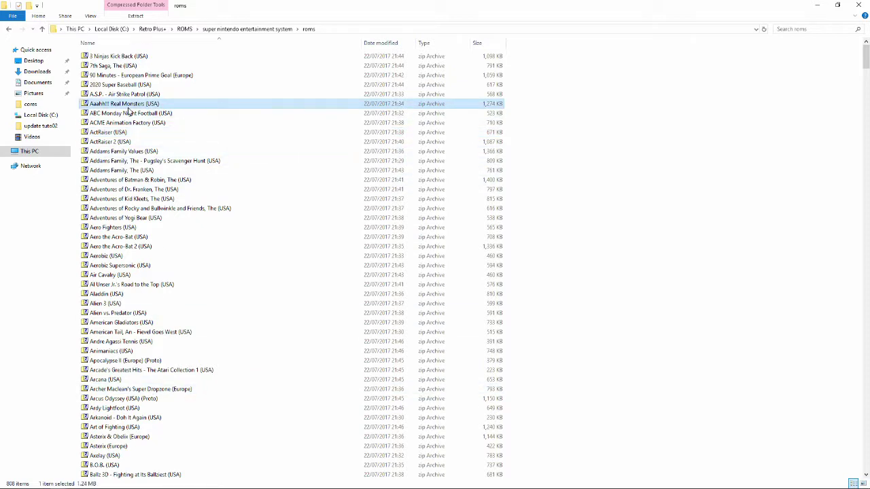
pyautogui.click(108, 86)
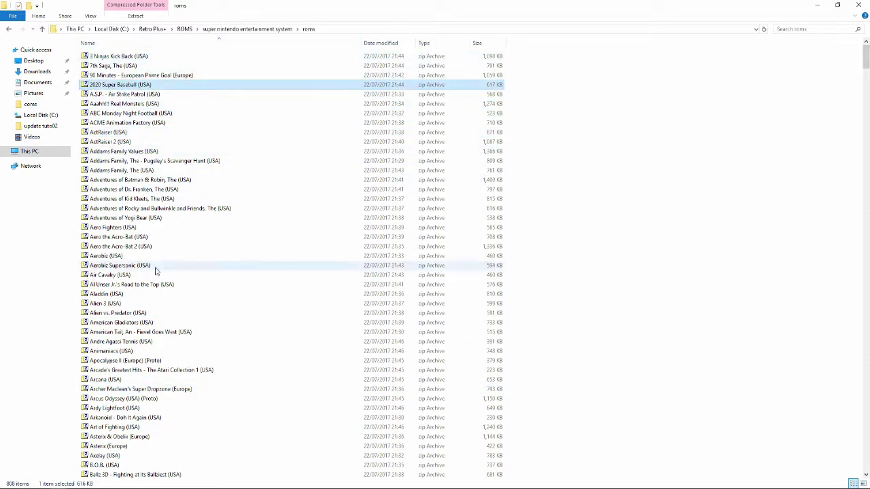
pyautogui.click(113, 227)
pyautogui.click(119, 180)
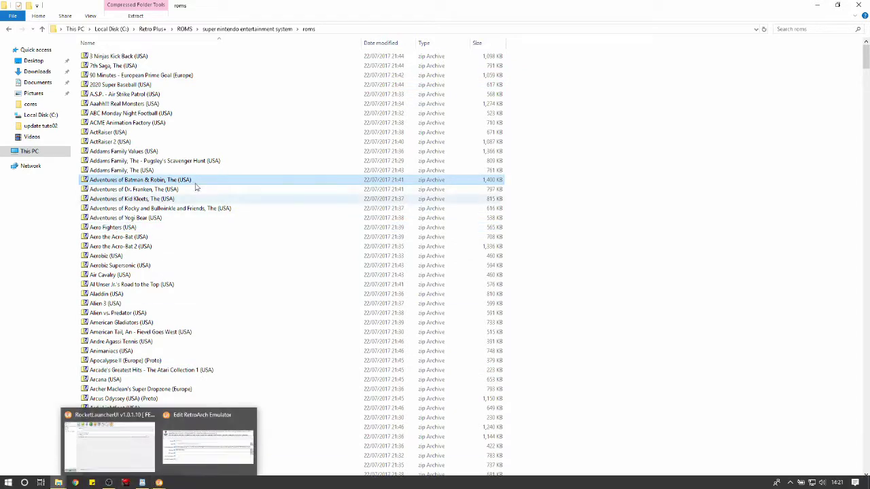
# - Go back up to the ROMS folder and switch to RocketLauncherUI's Edit RetroArch Emulator window
pyautogui.click(230, 30)
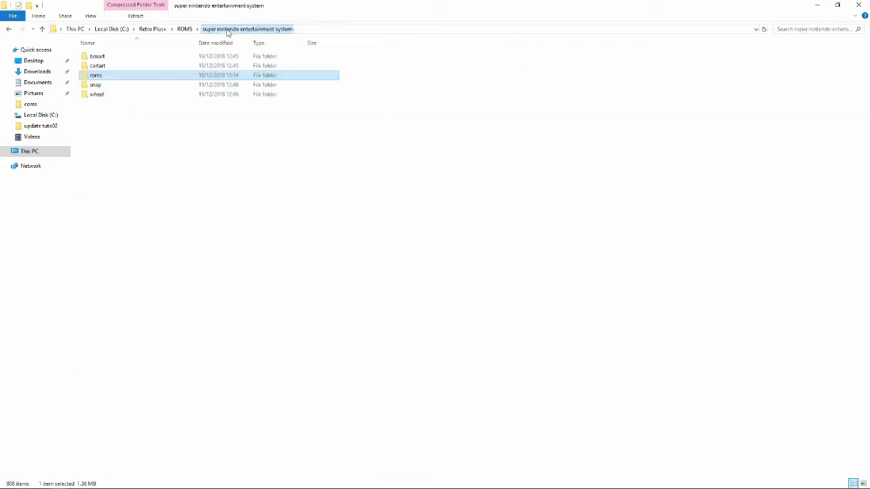
pyautogui.click(185, 29)
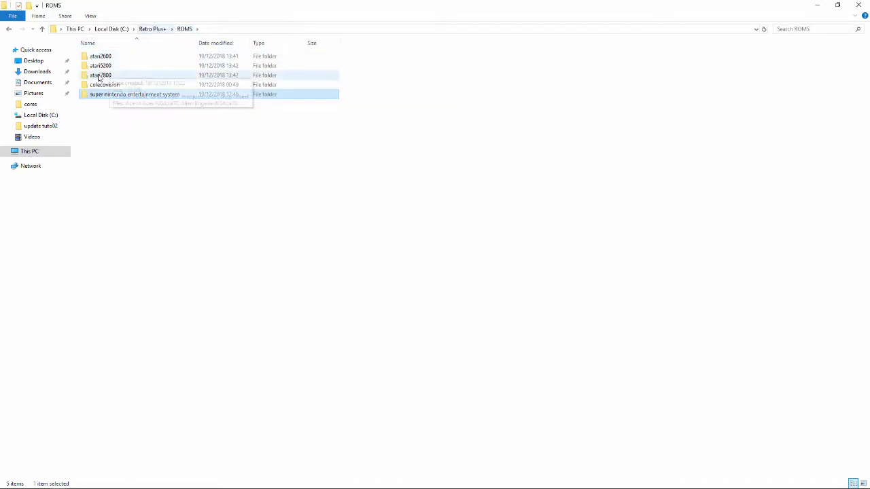
pyautogui.moveTo(125, 484)
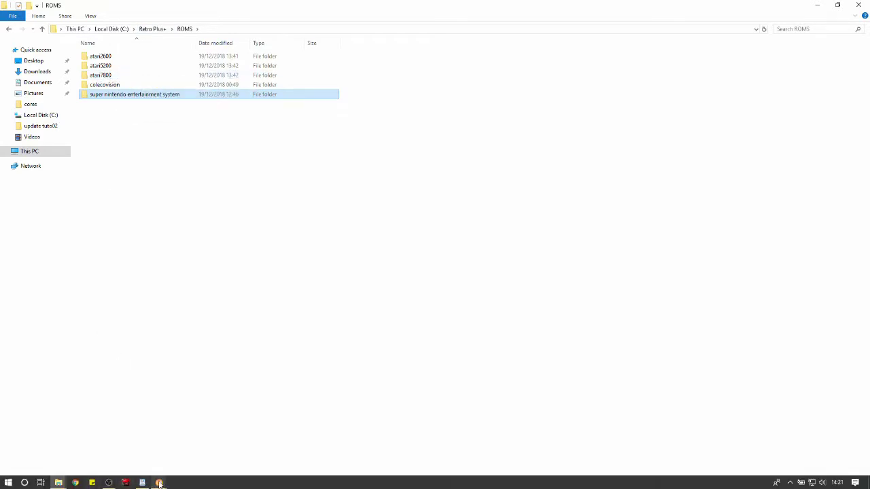
pyautogui.moveTo(159, 482)
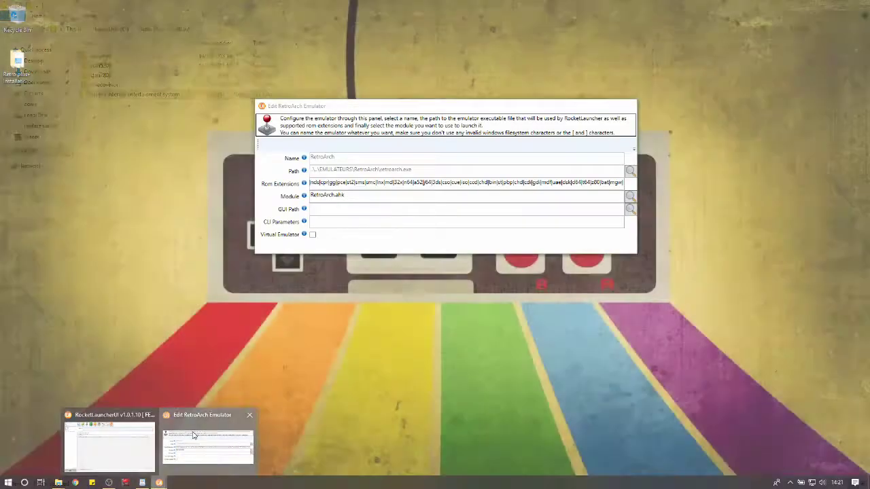
pyautogui.click(194, 435)
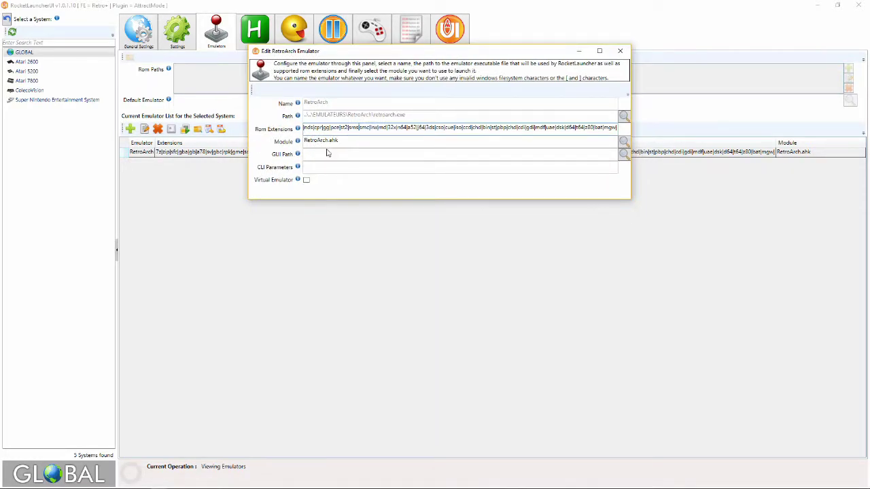
# - Examine the final part of RetroArch's Rom Extensions list, including the nds, cue and smc entries
pyautogui.moveTo(314, 127); pyautogui.dragTo(463, 134)
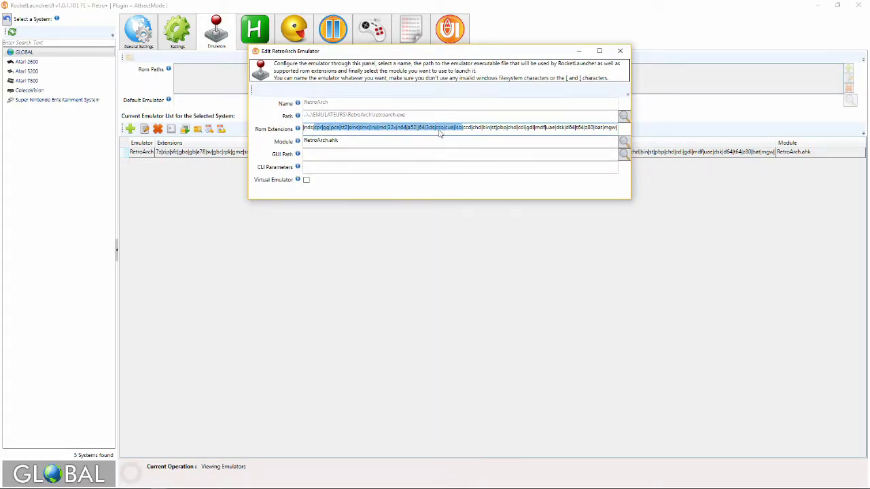
pyautogui.click(305, 127)
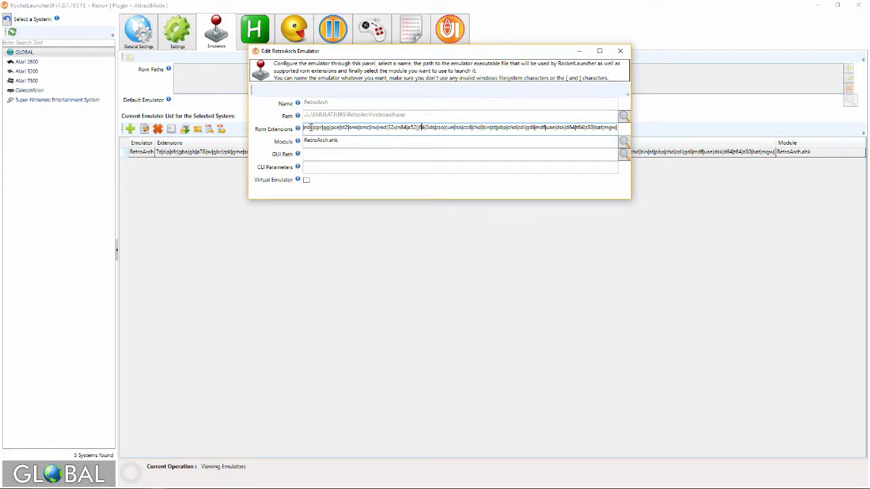
pyautogui.doubleClick(309, 128)
pyautogui.doubleClick(450, 129)
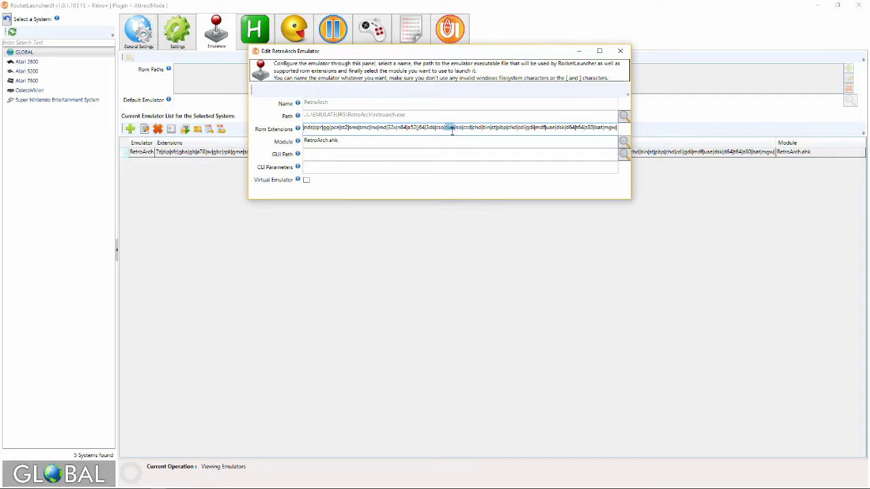
pyautogui.doubleClick(410, 128)
pyautogui.doubleClick(381, 128)
pyautogui.doubleClick(365, 127)
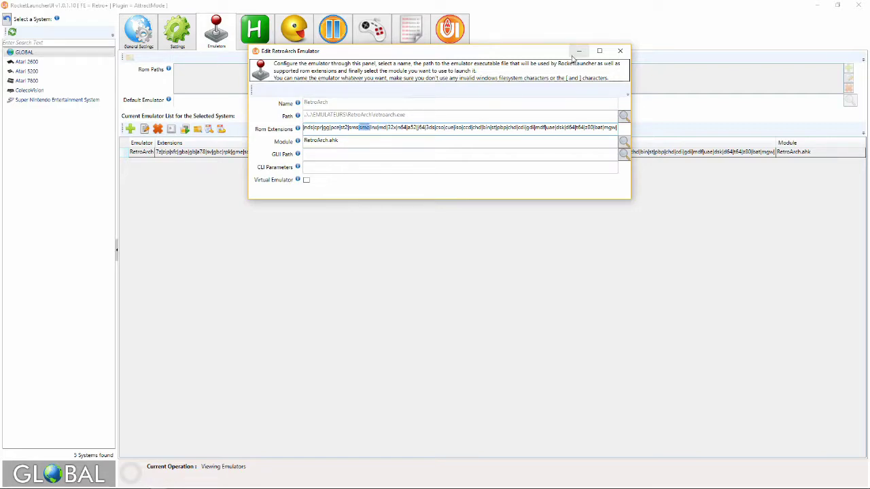
# - Select RetroArch's whole Rom Extensions list and examine its beginning, including the 7z and zip entries
pyautogui.click(552, 134)
pyautogui.moveTo(316, 127); pyautogui.dragTo(684, 135)
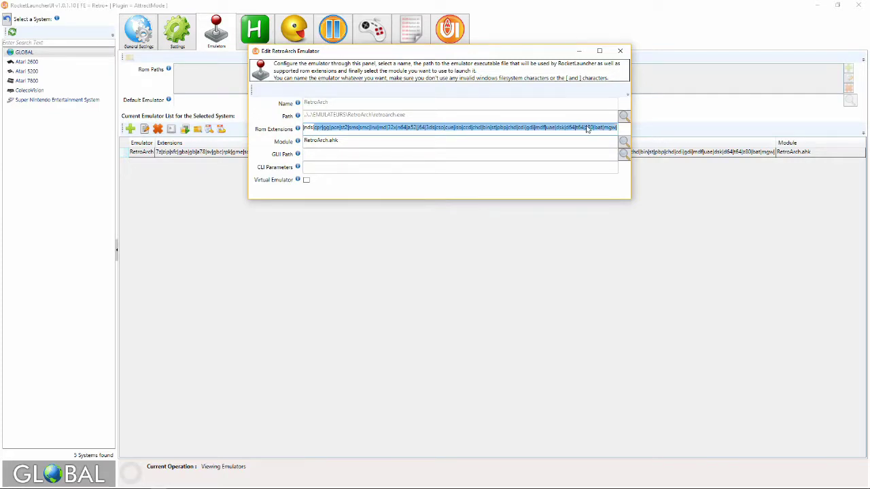
pyautogui.click(340, 128)
pyautogui.hotkey('ctrl', 'a')
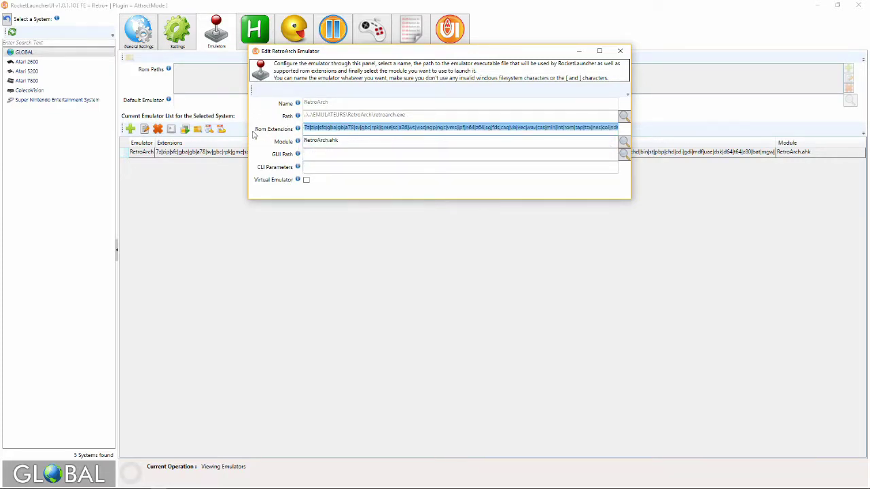
pyautogui.click(318, 128)
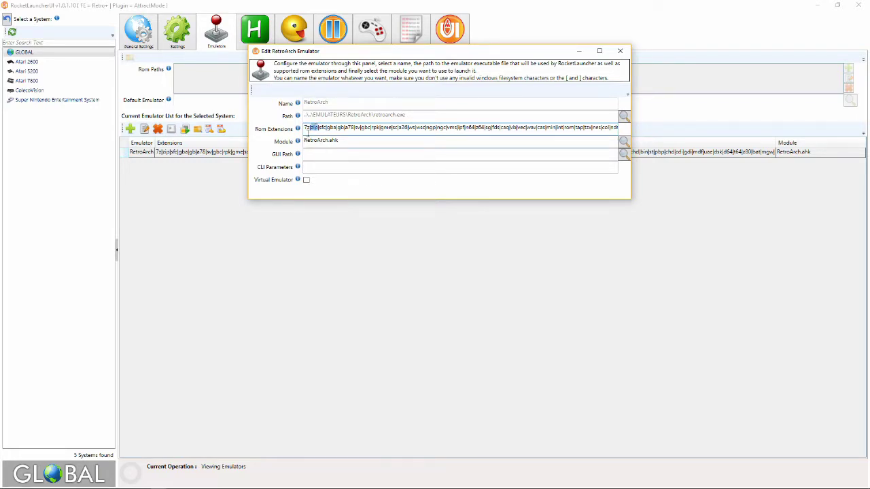
pyautogui.doubleClick(307, 127)
pyautogui.click(347, 130)
pyautogui.doubleClick(608, 128)
pyautogui.click(497, 128)
# - Check the module assigned to RetroArch and close the emulator editor
pyautogui.click(326, 140)
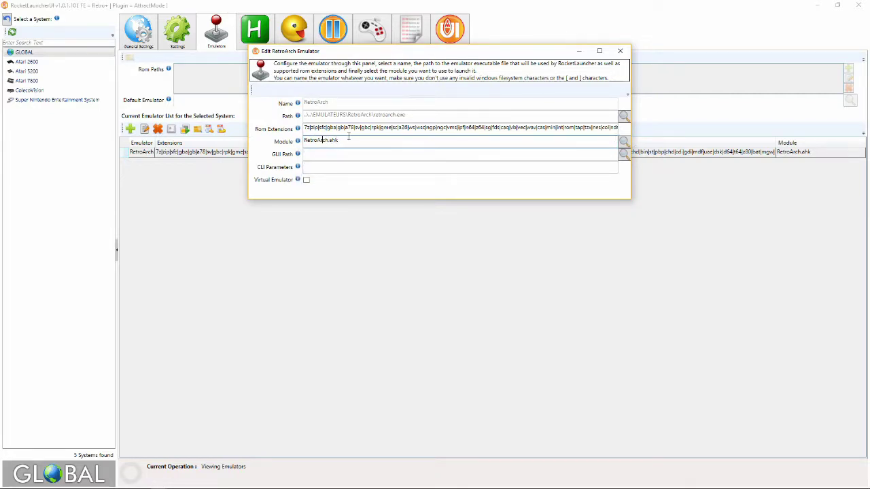
pyautogui.doubleClick(347, 138)
pyautogui.click(623, 52)
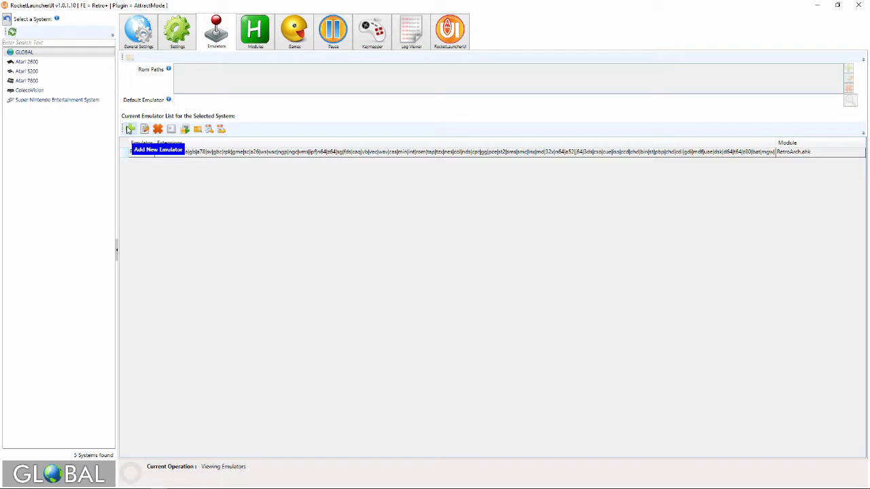
# - Check ColecoVision's emulator list, return to GLOBAL, and start a new emulator entry named BlueMsx-Colecovision
pyautogui.click(27, 91)
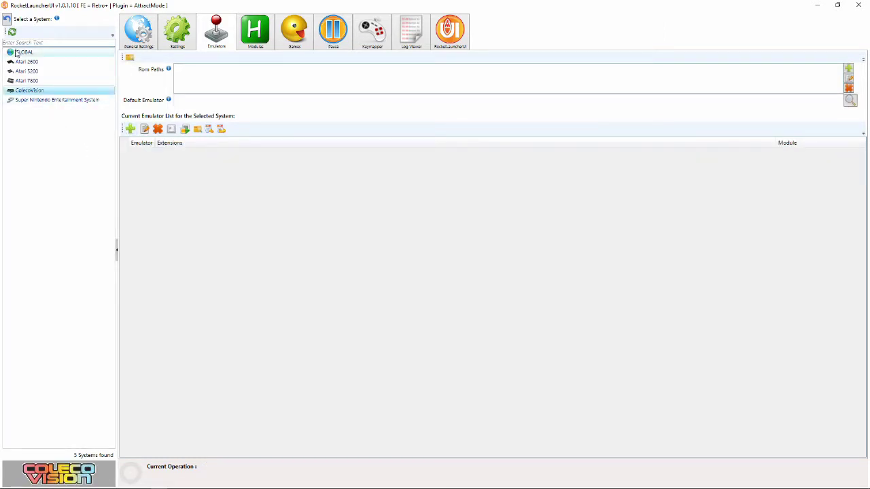
pyautogui.click(23, 53)
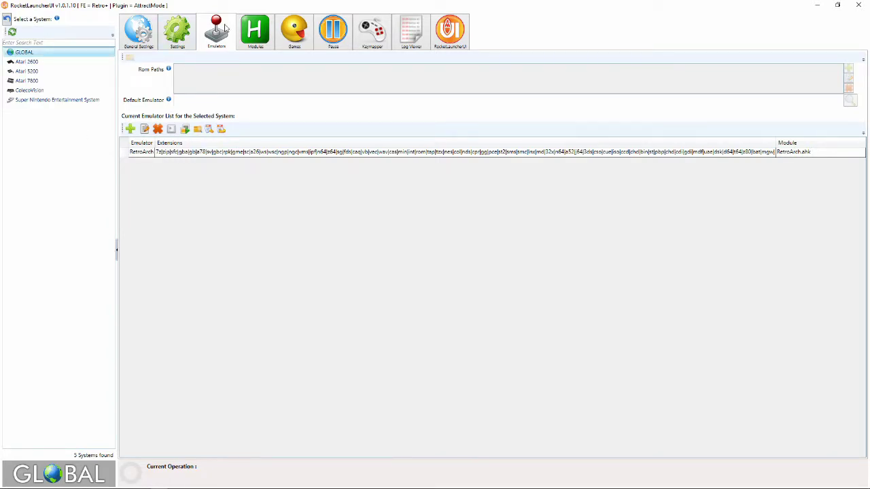
pyautogui.click(130, 129)
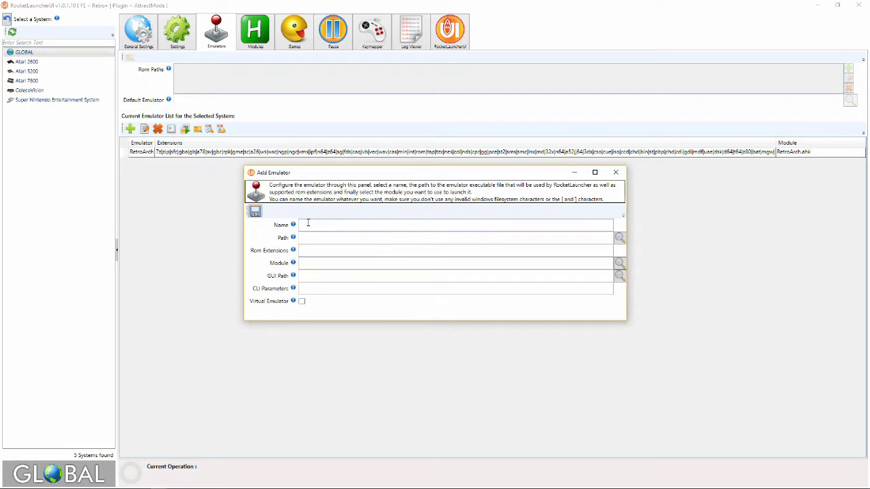
pyautogui.click(308, 222)
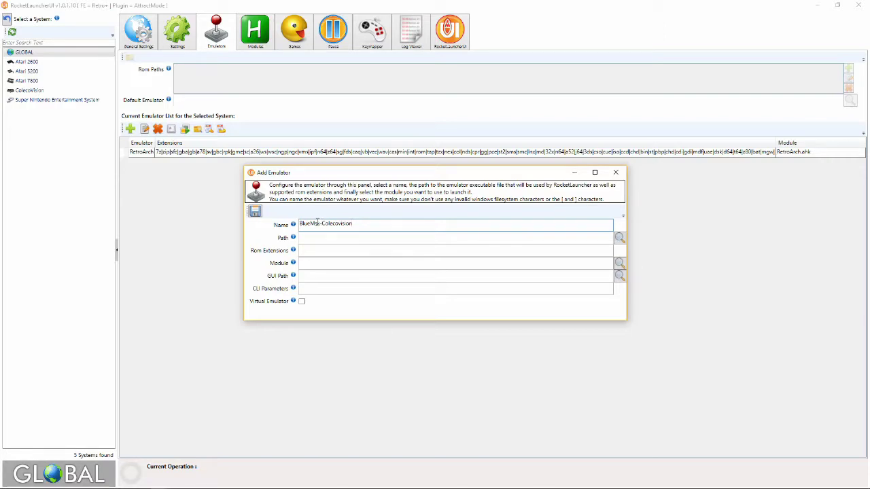
# - Review the BlueMsx and Colecovision parts of the new emulator's name
pyautogui.doubleClick(316, 223)
pyautogui.click(370, 223)
pyautogui.doubleClick(315, 224)
pyautogui.click(315, 224)
pyautogui.doubleClick(316, 224)
pyautogui.click(316, 224)
pyautogui.doubleClick(337, 225)
pyautogui.click(307, 226)
pyautogui.doubleClick(324, 225)
pyautogui.click(452, 225)
# - Set the new emulator's path to the blueMSX application in Retro Plus+ > EMULATEURS > BleuMsx-colecovision
pyautogui.click(619, 238)
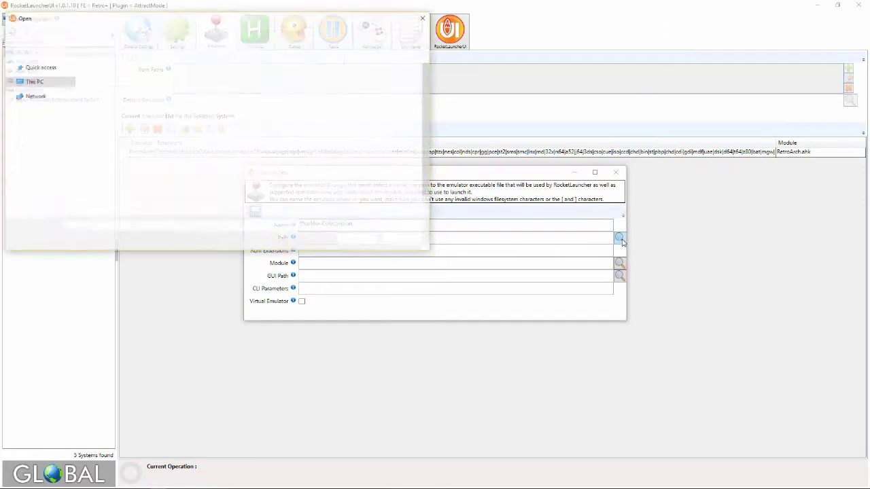
pyautogui.click(116, 32)
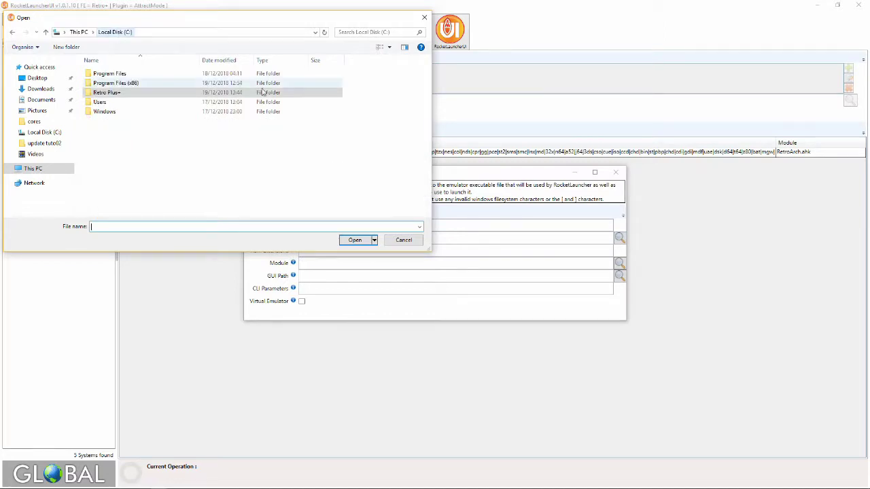
pyautogui.click(116, 94)
pyautogui.doubleClick(115, 95)
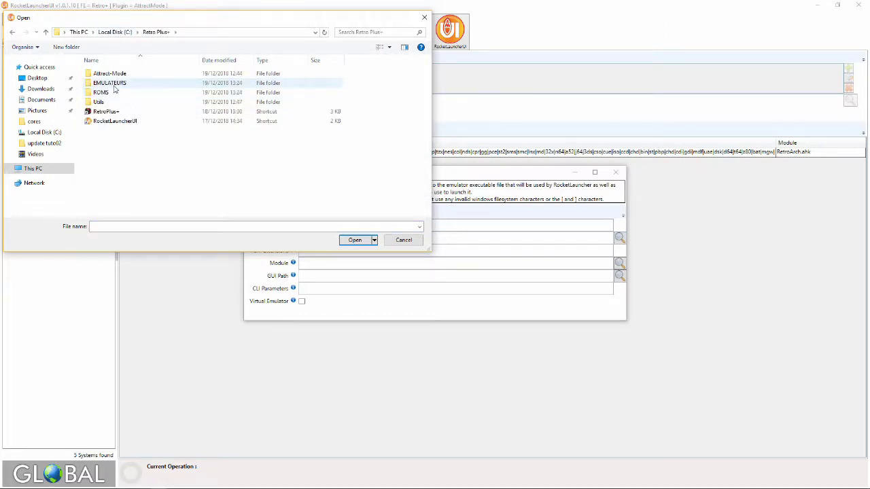
pyautogui.doubleClick(114, 84)
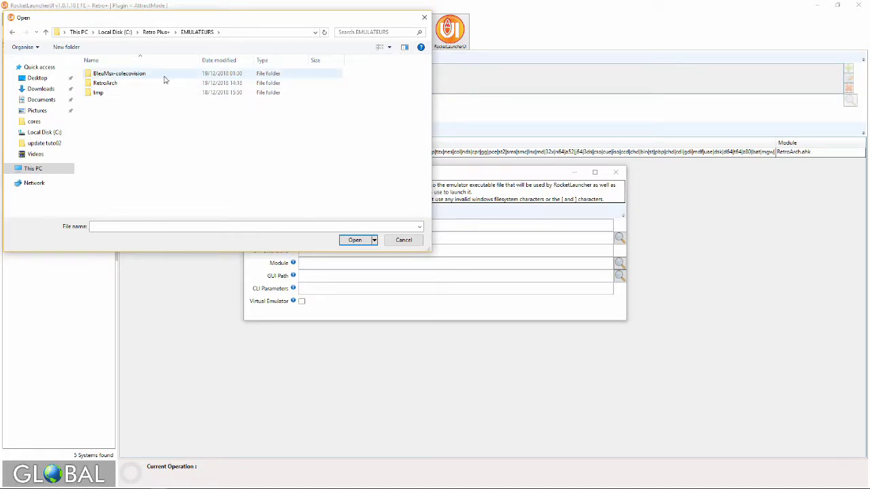
pyautogui.doubleClick(100, 76)
pyautogui.scroll(-2, 133, 187)
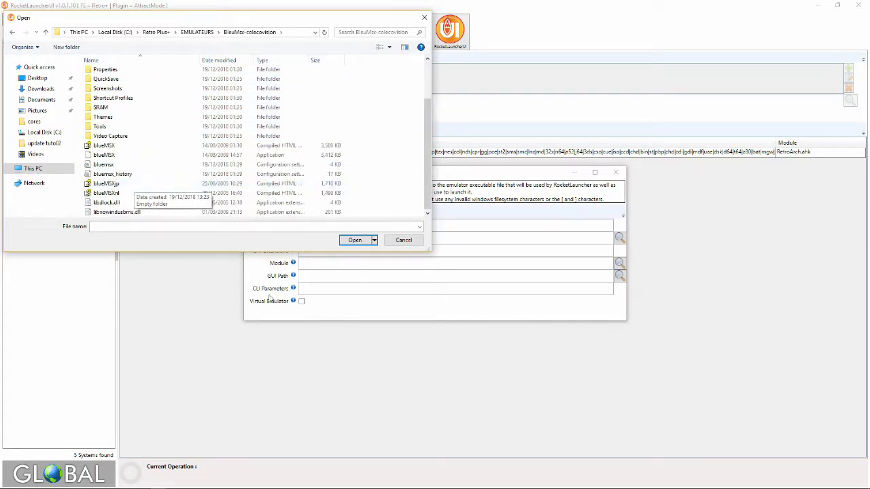
pyautogui.doubleClick(102, 155)
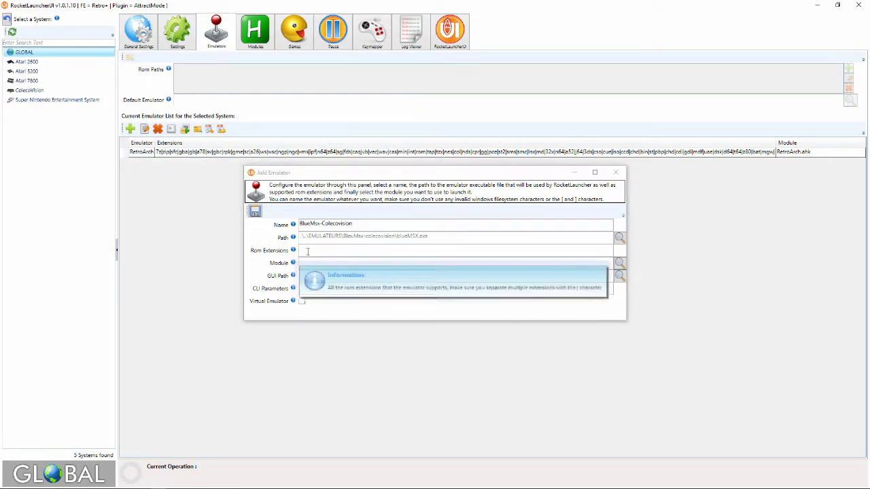
# - Try col, zip and 7z as ROM extensions for the new emulator
pyautogui.click(313, 250)
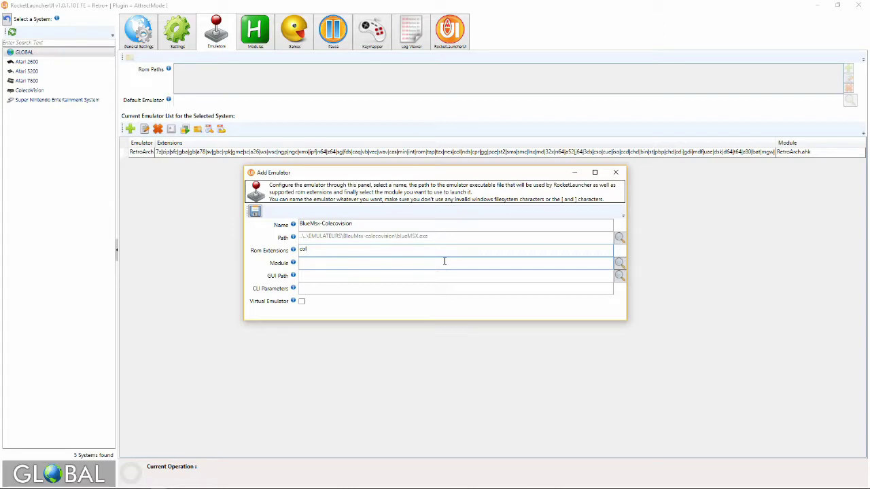
pyautogui.doubleClick(318, 248)
pyautogui.press('BackSpace')
pyautogui.write('zip|')
pyautogui.doubleClick(312, 249)
pyautogui.write('7z')
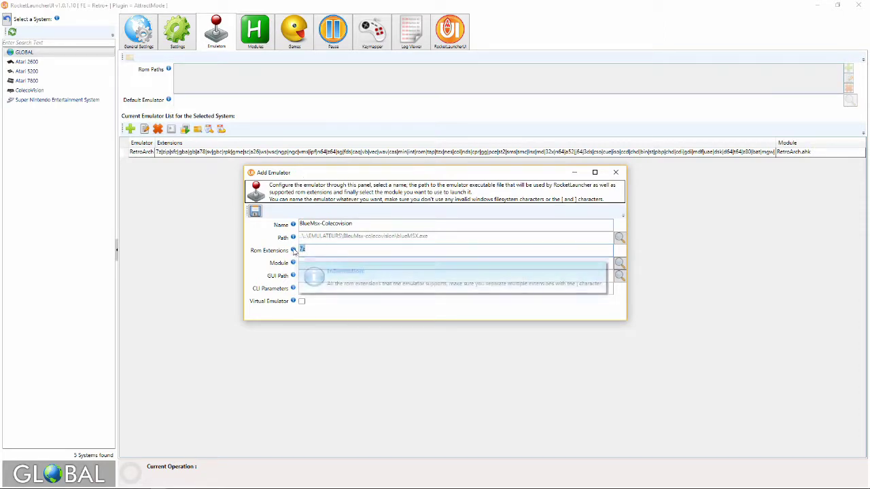
# - Set the new emulator's ROM extensions to col
pyautogui.click(313, 249)
pyautogui.doubleClick(313, 249)
pyautogui.write('col')
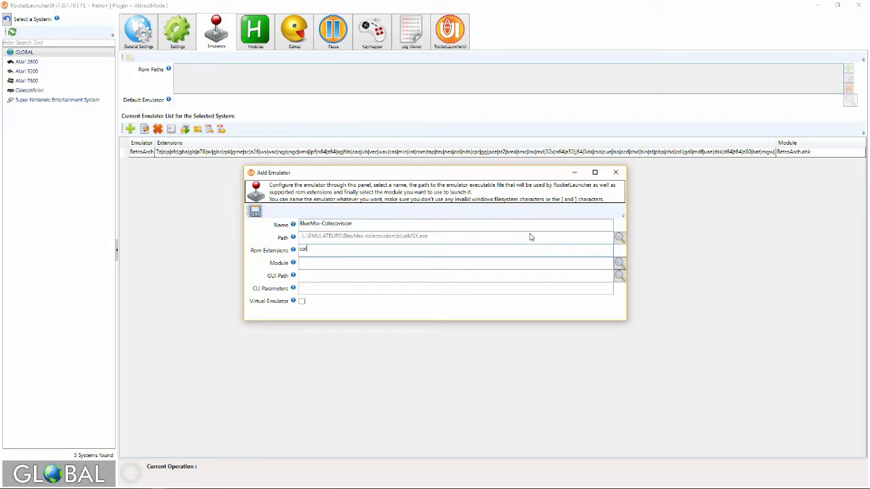
# - Assign the BlueMSX.ahk module to the BlueMsx-Colecovision emulator and save the new entry
pyautogui.click(320, 265)
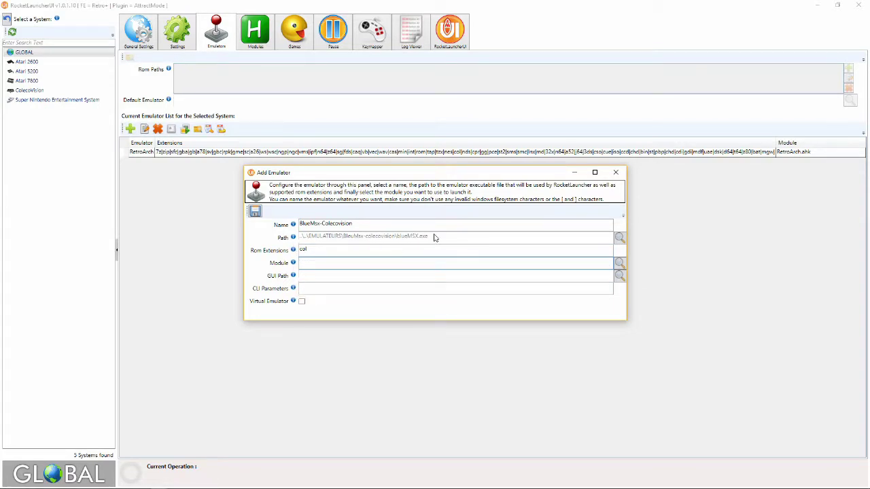
pyautogui.click(401, 229)
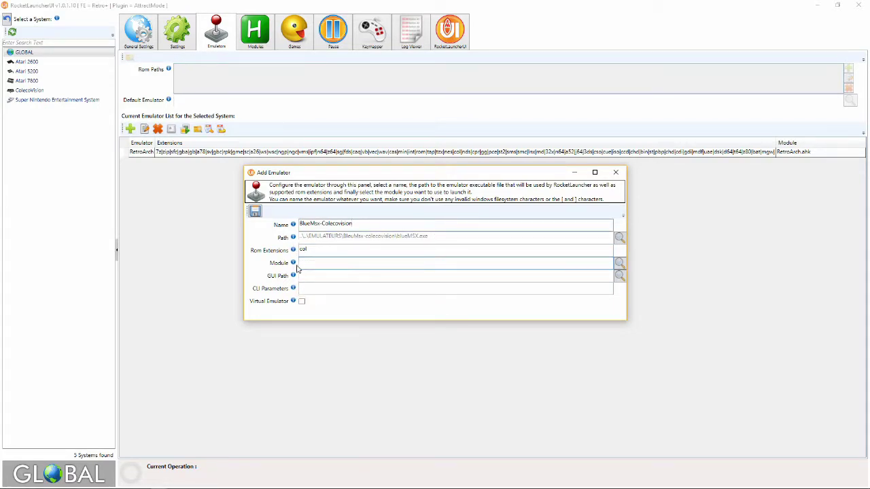
pyautogui.click(619, 263)
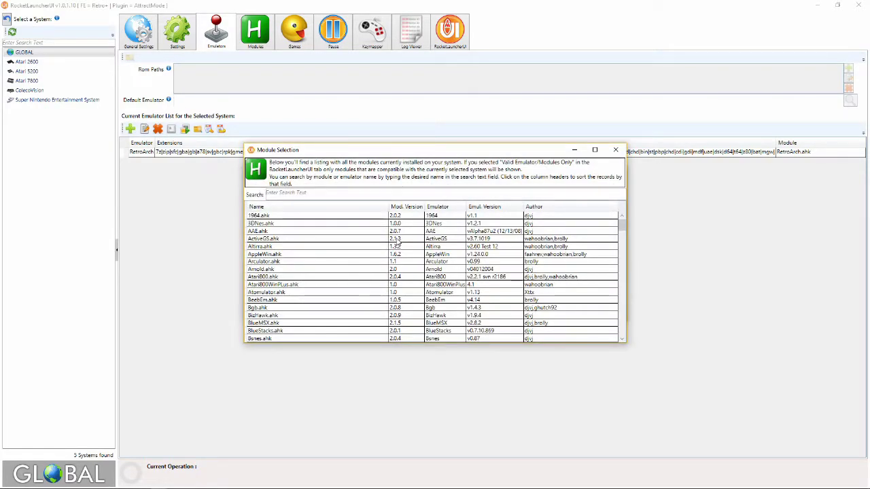
pyautogui.scroll(-15, 395, 248)
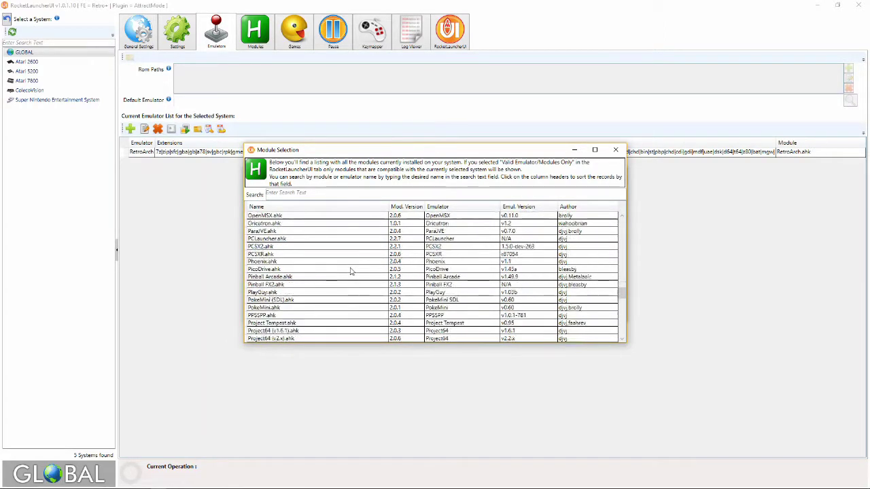
pyautogui.scroll(-3, 349, 272)
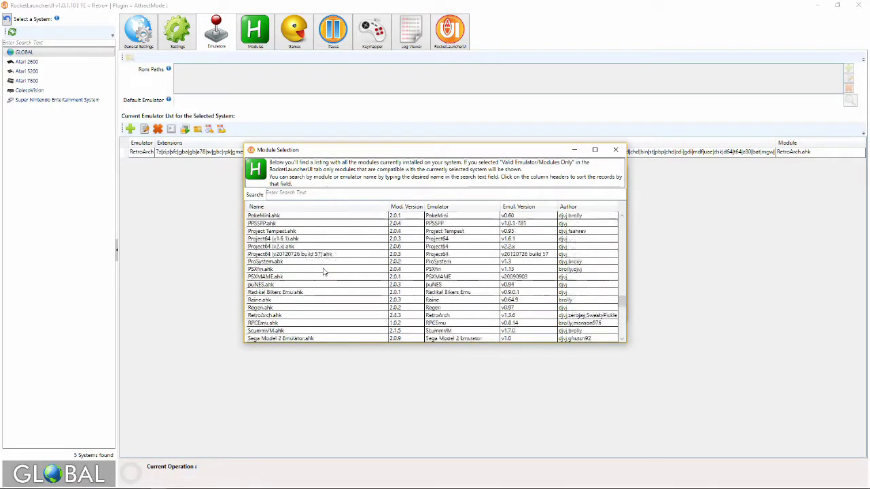
pyautogui.scroll(-2, 324, 272)
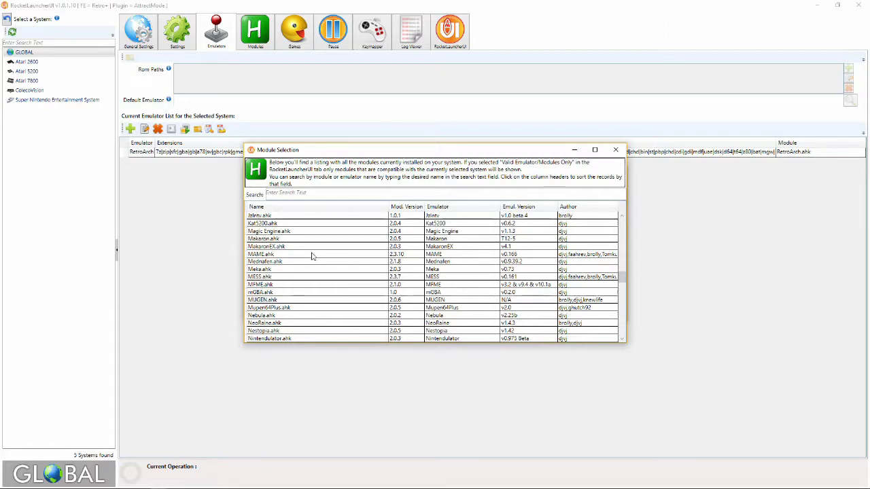
pyautogui.scroll(20, 292, 249)
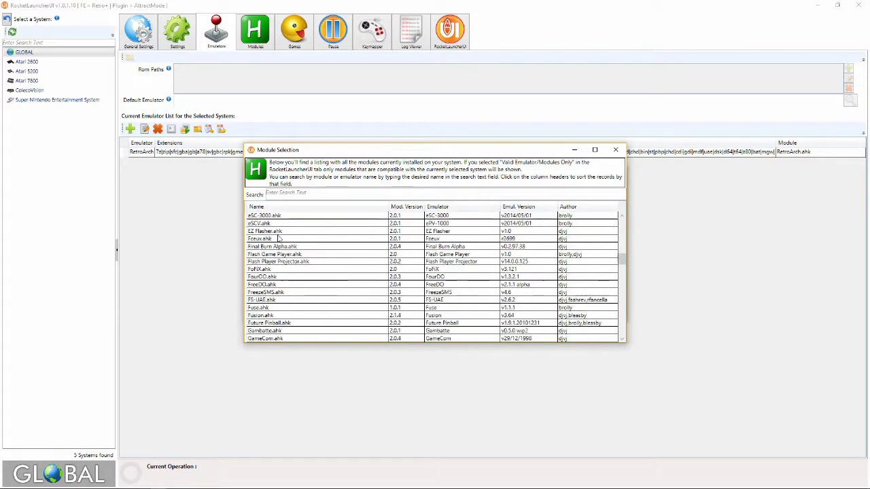
pyautogui.scroll(2, 285, 248)
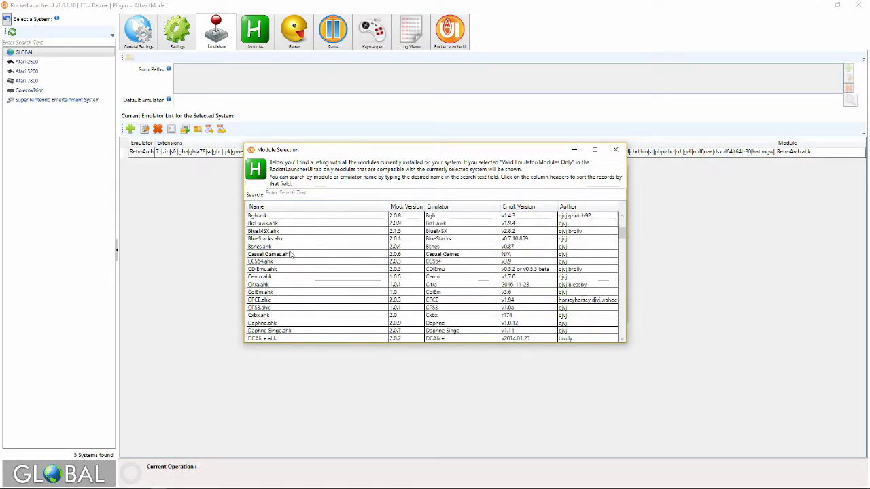
pyautogui.scroll(1, 294, 263)
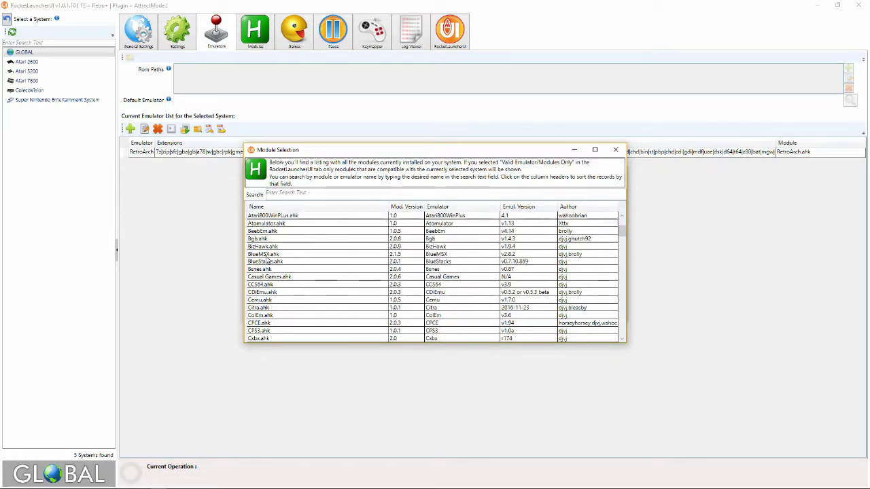
pyautogui.click(265, 255)
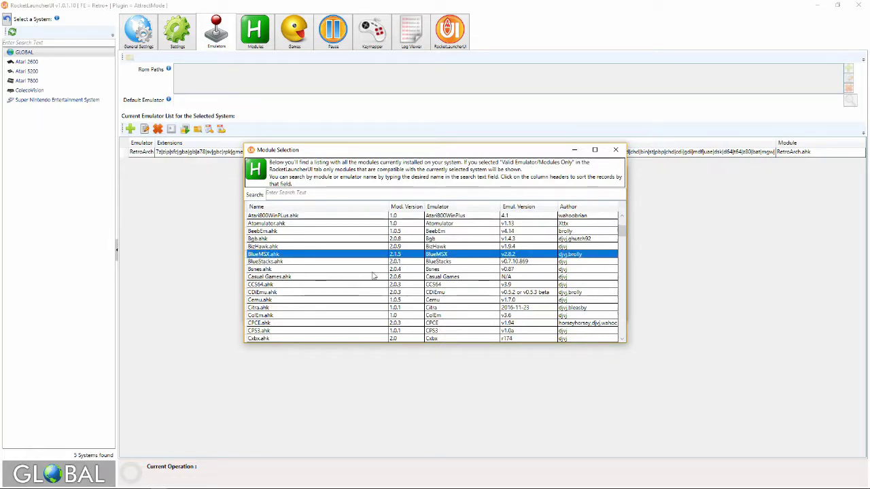
pyautogui.doubleClick(265, 255)
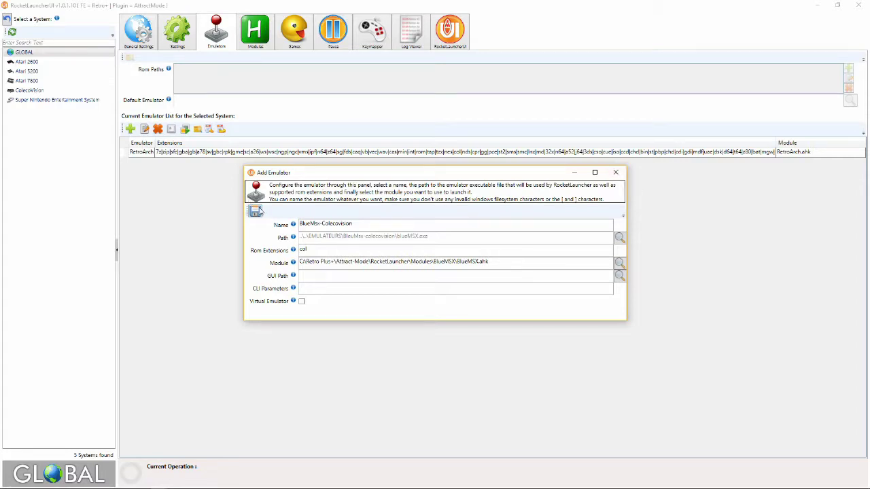
pyautogui.click(256, 211)
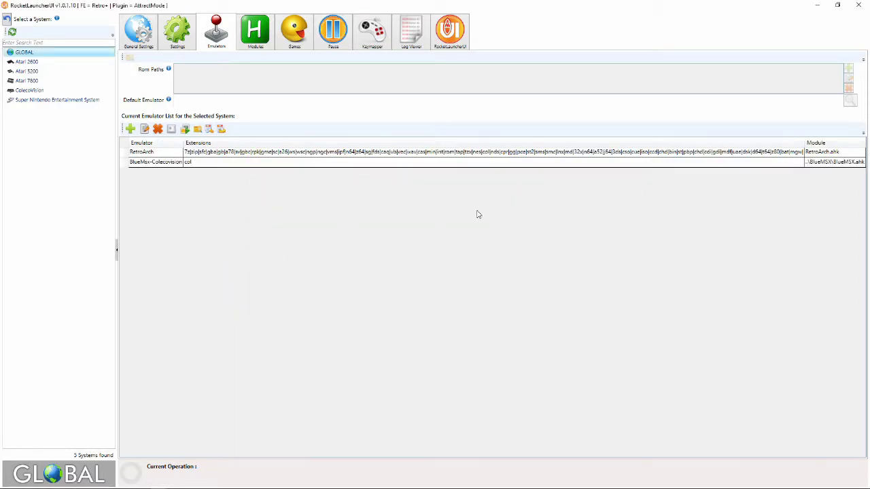
# - Copy the full ROM extension list from the RetroArch emulator entry and close its editor
pyautogui.click(163, 165)
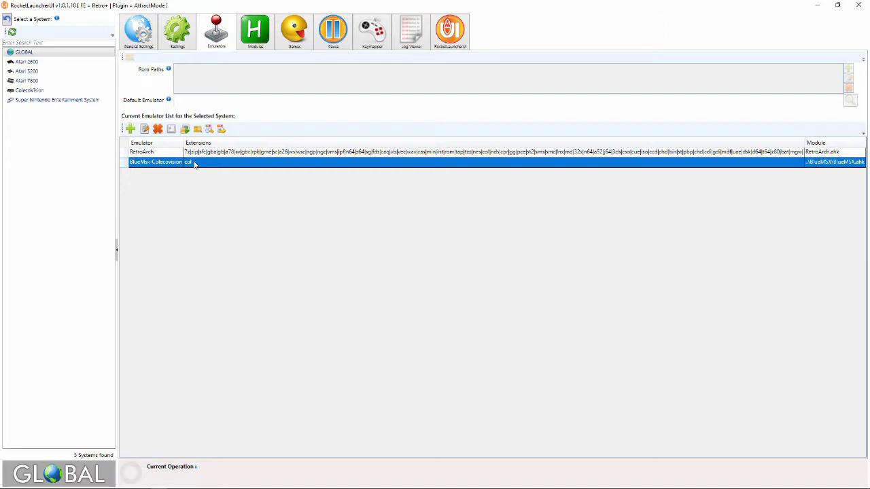
pyautogui.click(162, 153)
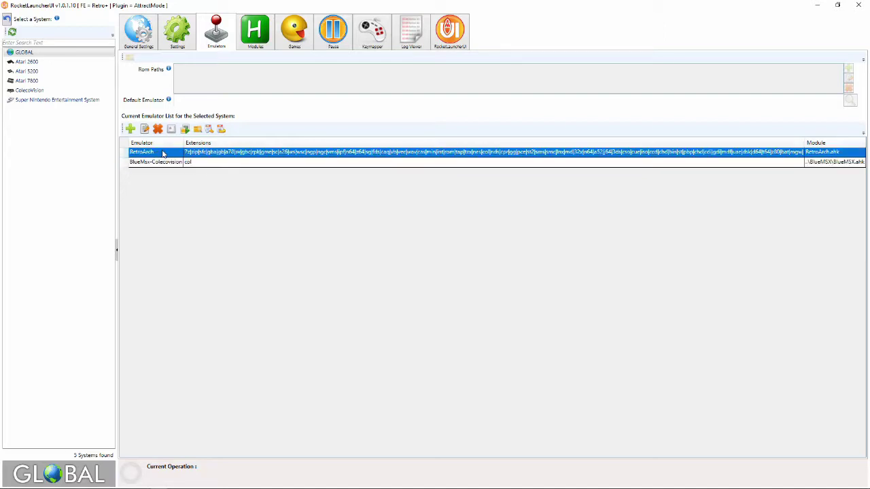
pyautogui.doubleClick(162, 153)
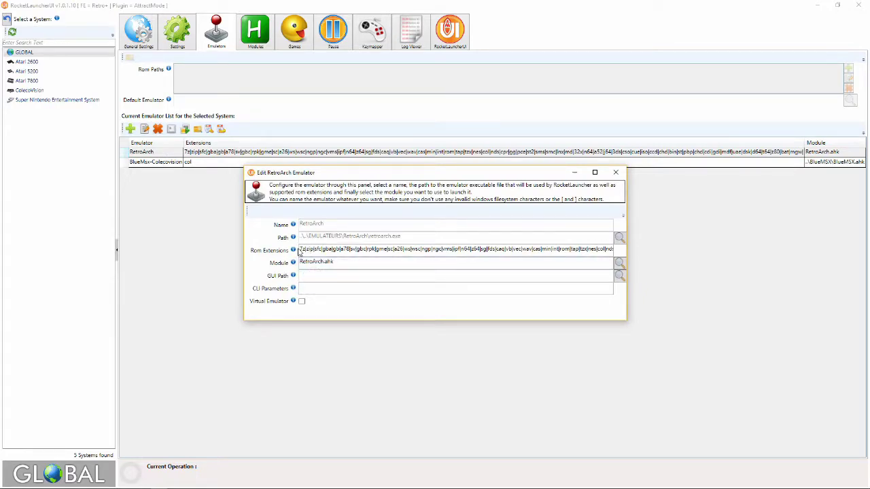
pyautogui.moveTo(299, 250); pyautogui.dragTo(710, 257)
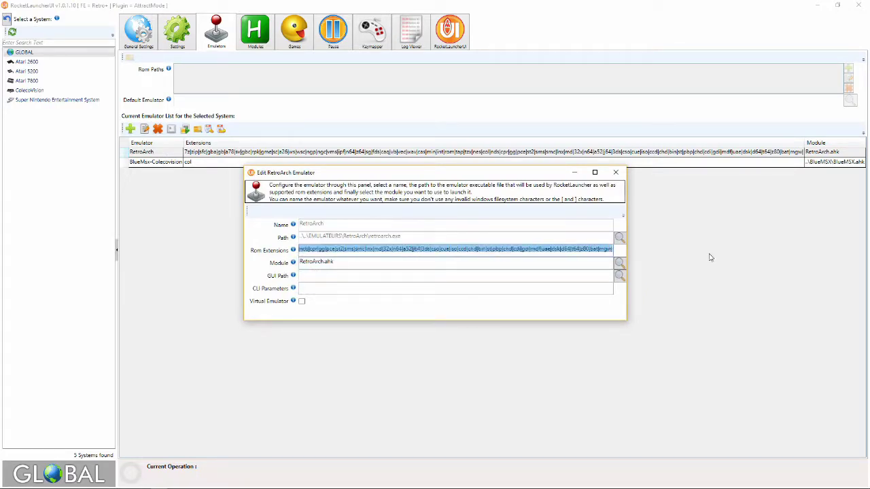
pyautogui.rightClick(417, 251)
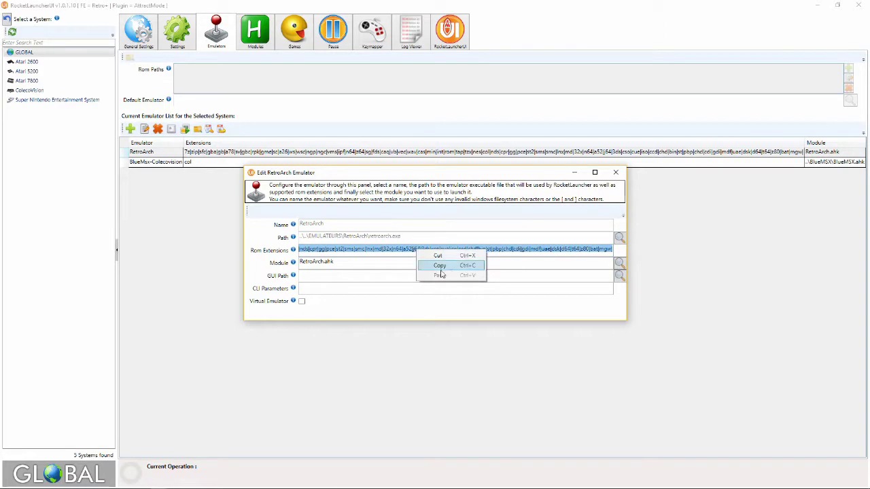
pyautogui.click(440, 266)
pyautogui.click(614, 174)
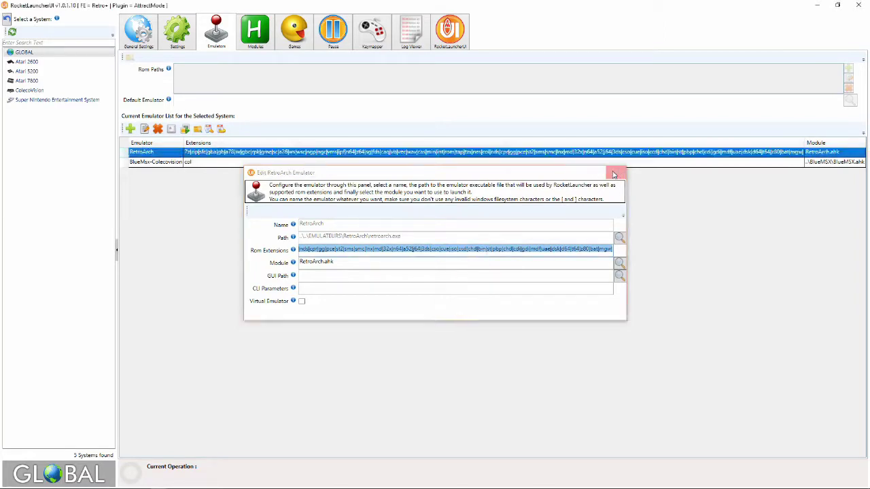
# - Replace BlueMsx-Colecovision's ROM extensions with the list copied from RetroArch and save the entry
pyautogui.doubleClick(163, 164)
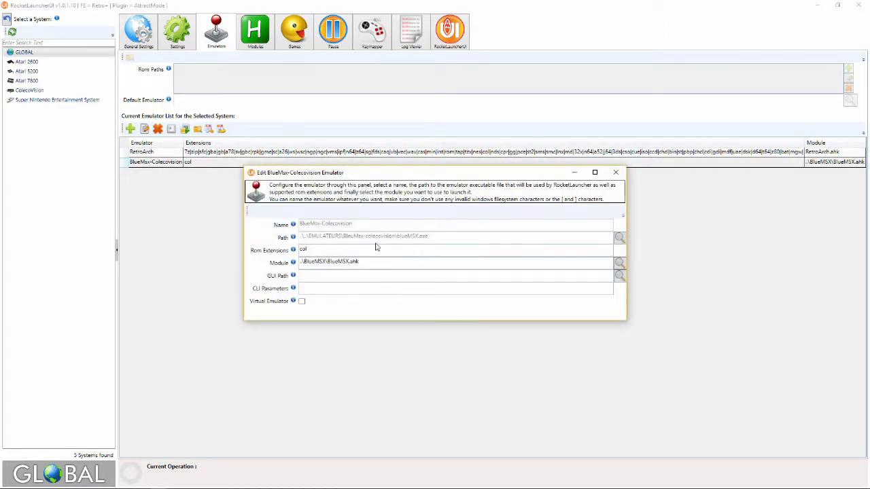
pyautogui.doubleClick(303, 250)
pyautogui.press('BackSpace')
pyautogui.rightClick(315, 248)
pyautogui.click(339, 278)
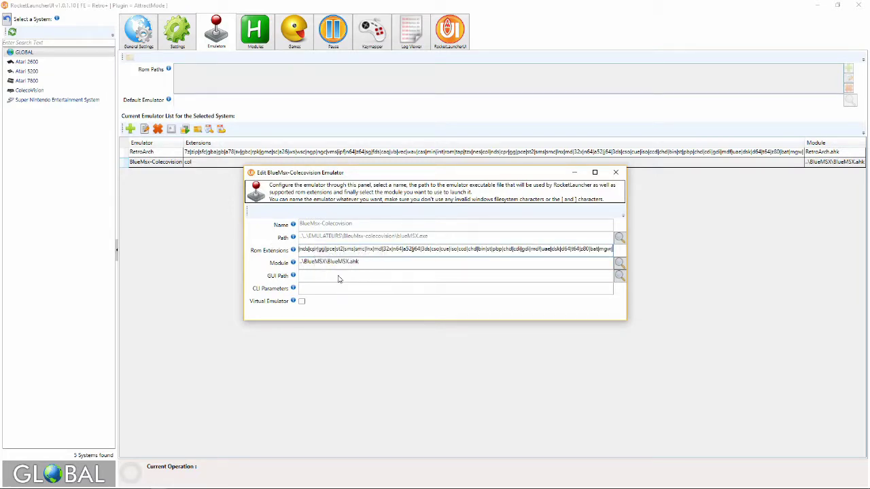
pyautogui.moveTo(485, 252); pyautogui.dragTo(654, 254)
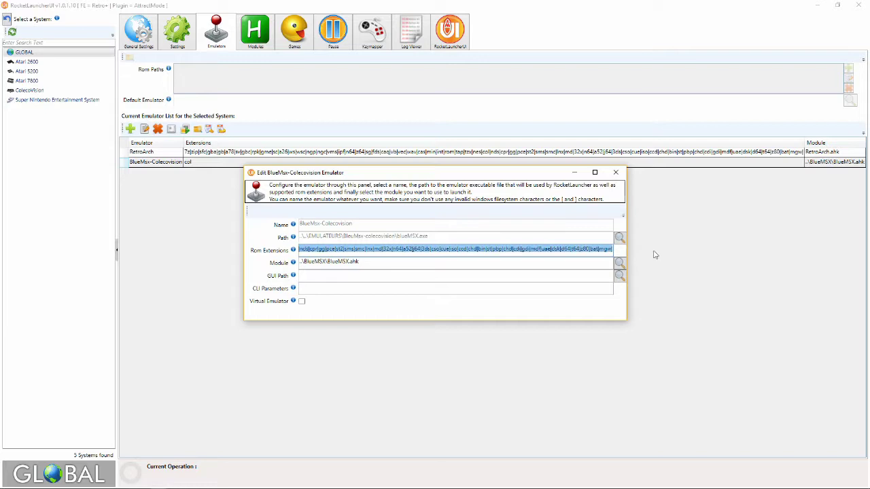
pyautogui.click(333, 250)
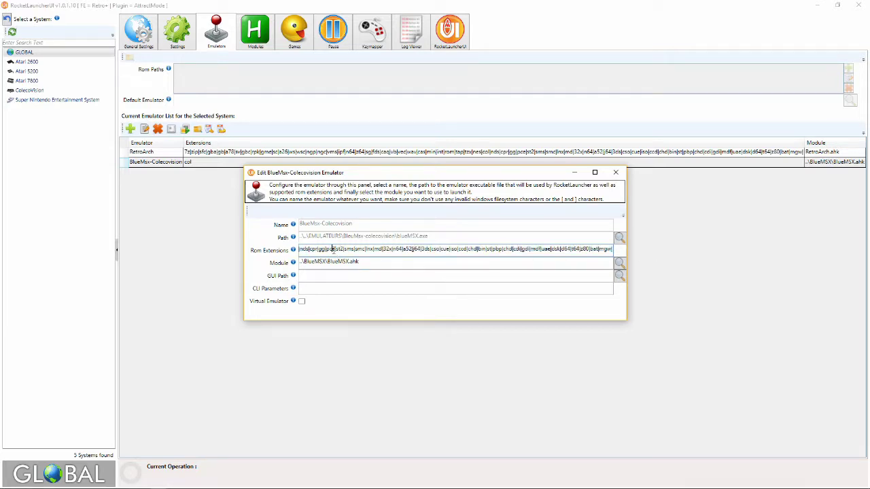
pyautogui.doubleClick(420, 250)
pyautogui.click(617, 172)
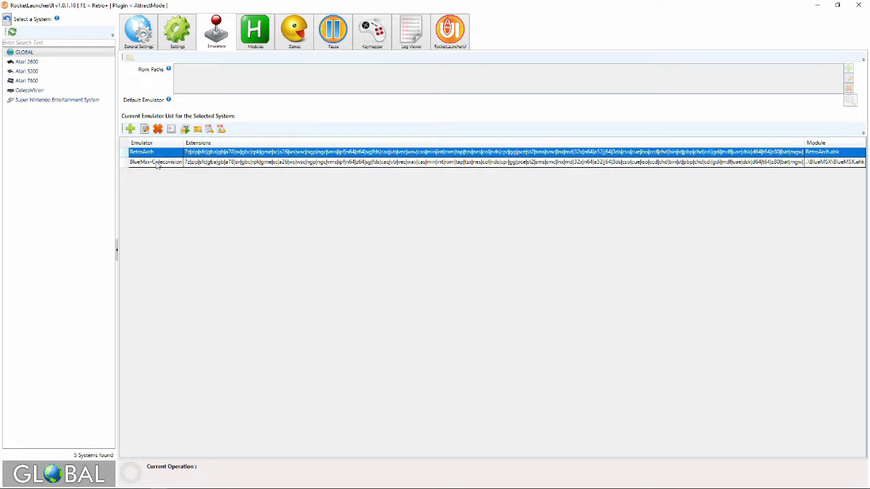
# - Compare the RetroArch and BlueMsx-Colecovision entries in the global emulator list
pyautogui.click(156, 163)
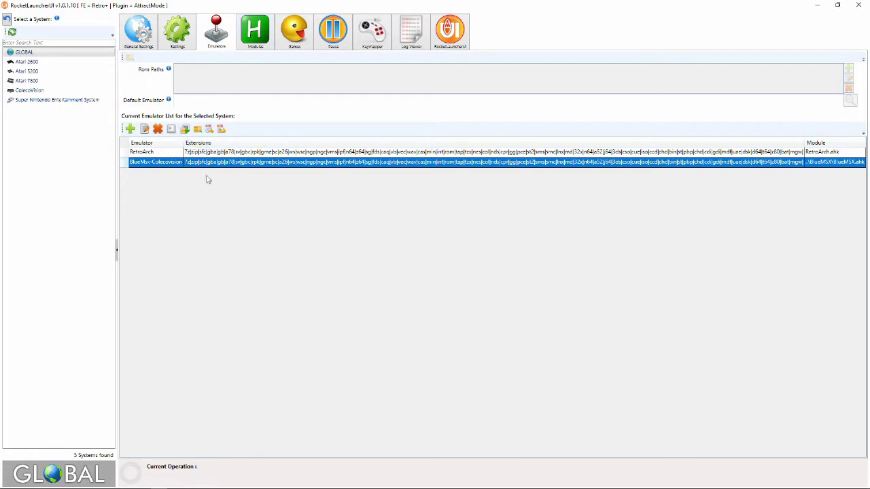
pyautogui.click(143, 154)
pyautogui.click(140, 163)
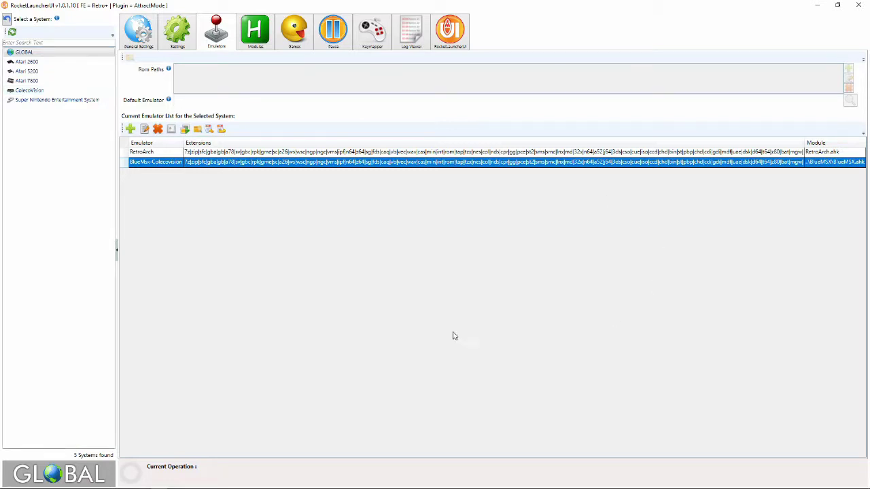
# - Add the Retro Plus+\ROMS\colecovision\roms folder as a ROM path for the ColecoVision system
pyautogui.click(39, 92)
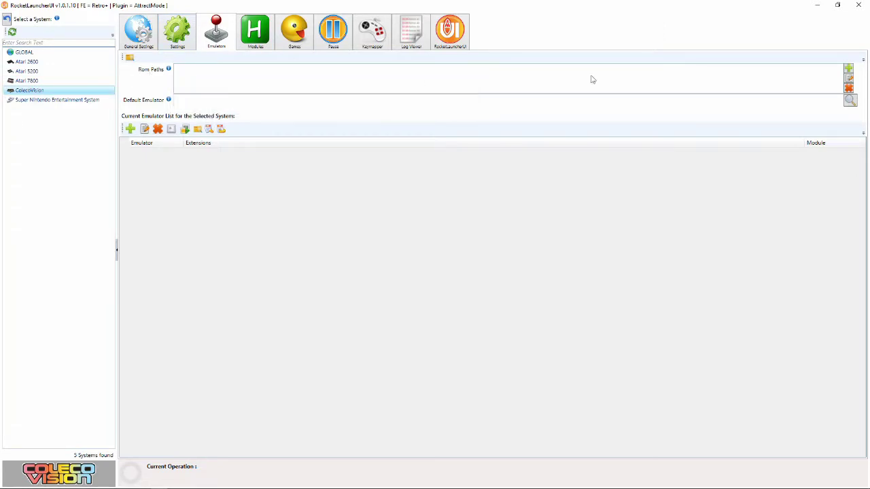
pyautogui.click(848, 69)
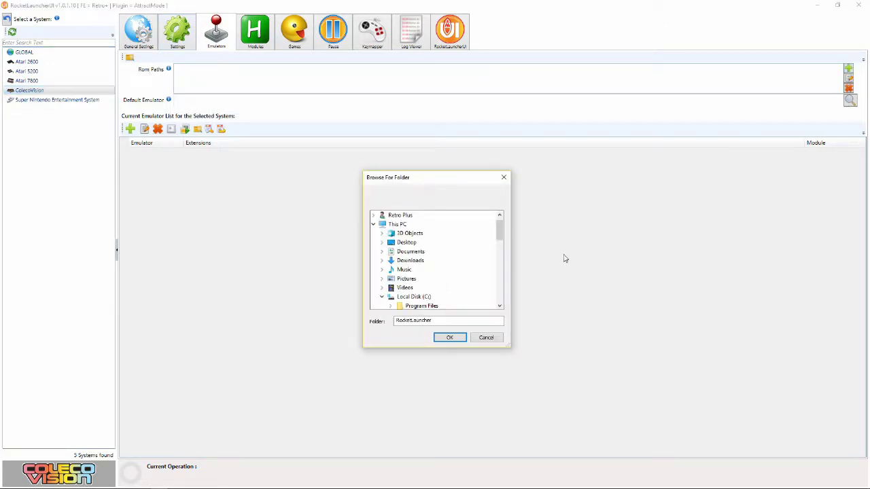
pyautogui.click(499, 261)
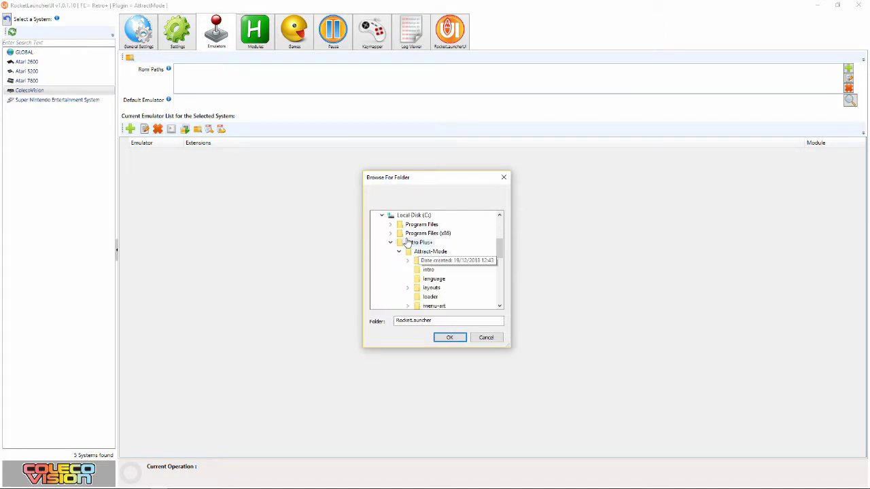
pyautogui.click(417, 216)
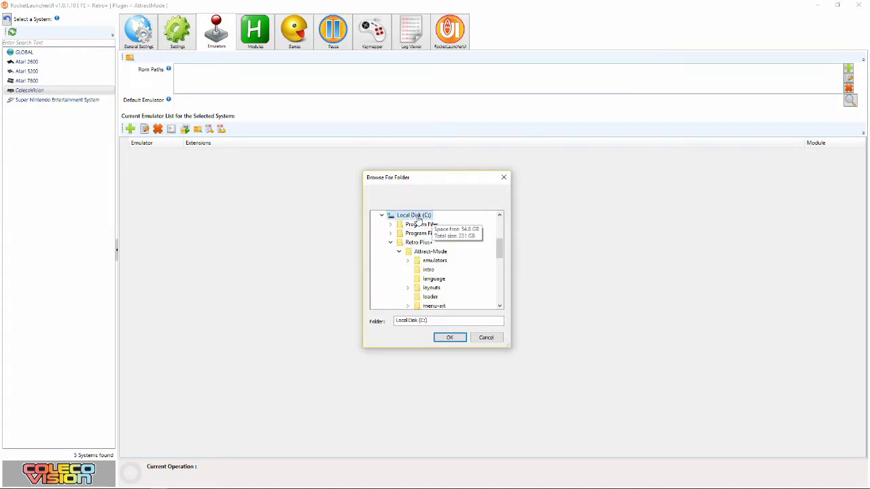
pyautogui.click(420, 244)
pyautogui.scroll(-7, 455, 266)
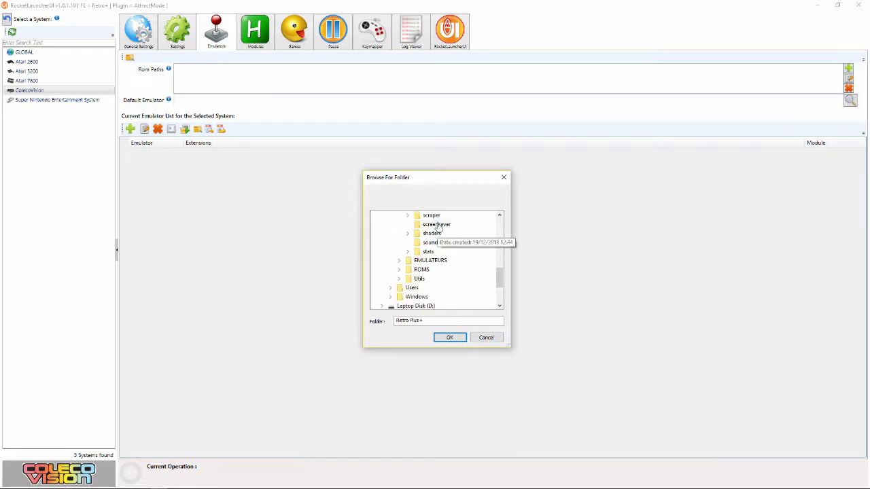
pyautogui.doubleClick(421, 269)
pyautogui.scroll(-3, 458, 278)
pyautogui.scroll(3, 456, 272)
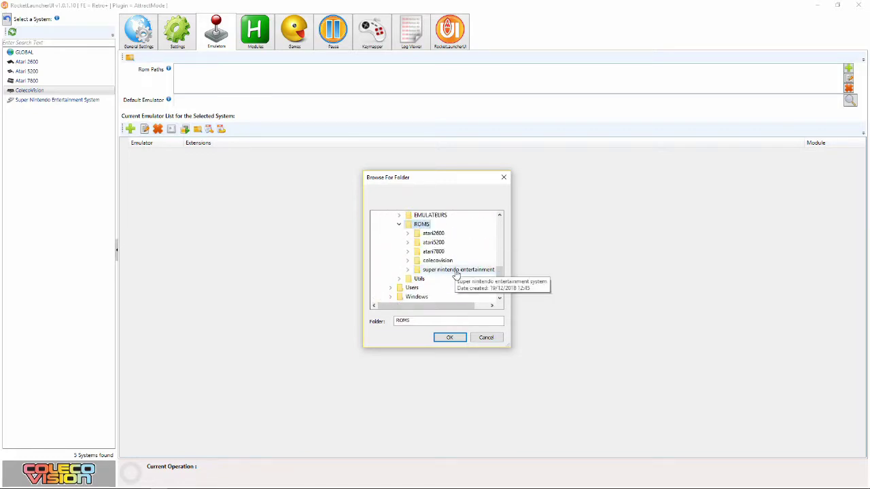
pyautogui.doubleClick(449, 267)
pyautogui.click(438, 279)
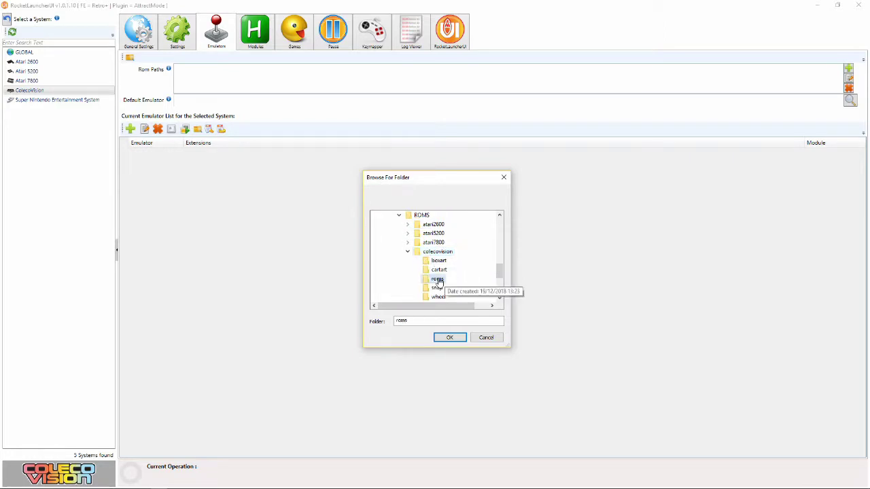
pyautogui.click(445, 337)
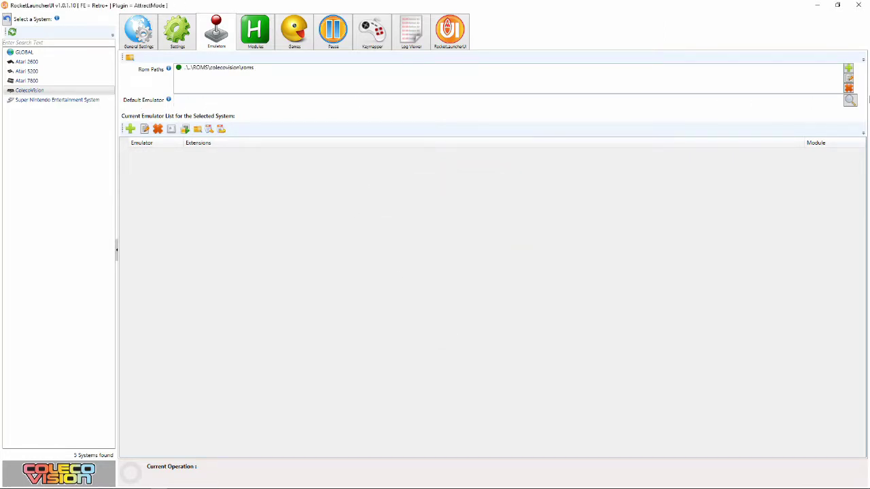
# - Set BlueMsx-Colecovision [Global] as ColecoVision's default emulator
pyautogui.click(850, 101)
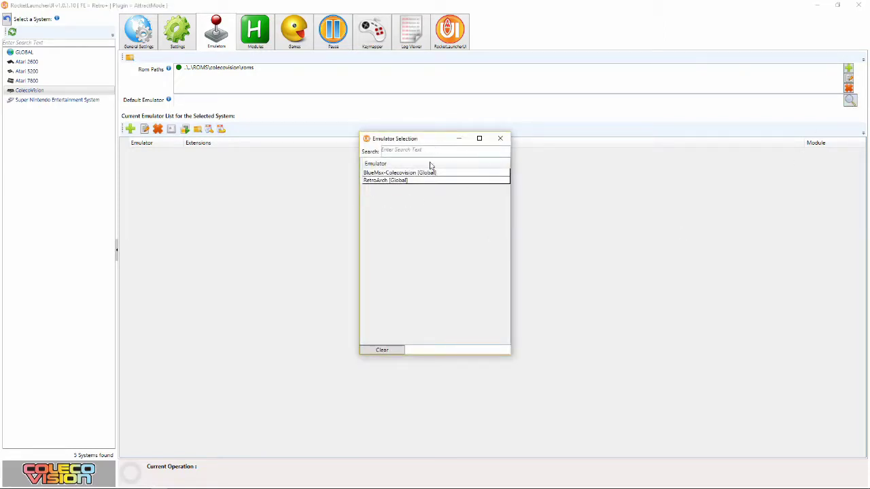
pyautogui.click(372, 174)
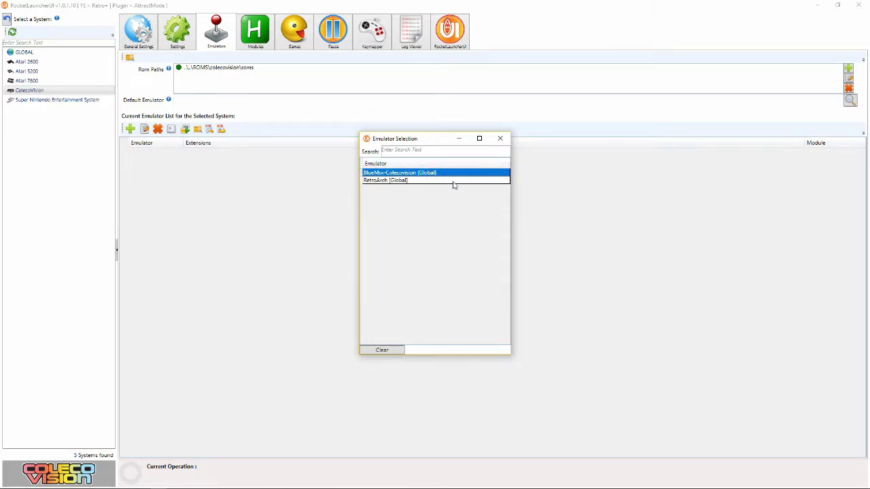
pyautogui.doubleClick(379, 174)
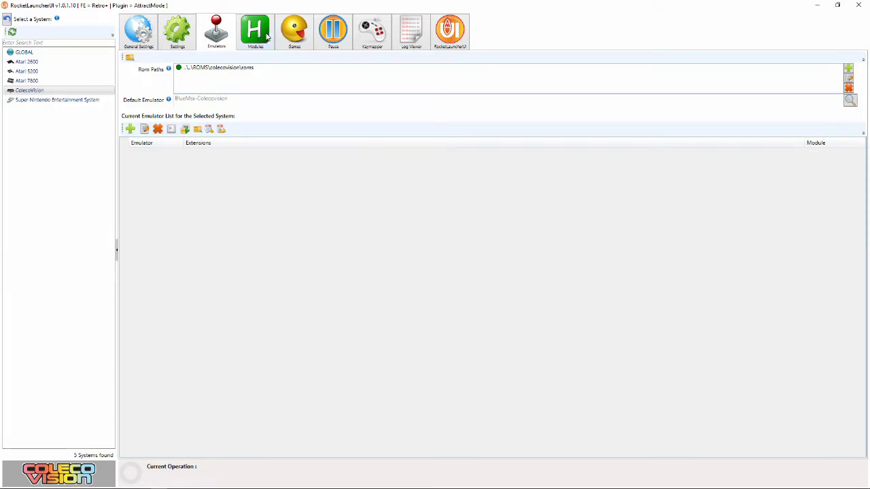
# - Check ColecoVision's installed modules and its configured ROM path
pyautogui.click(265, 39)
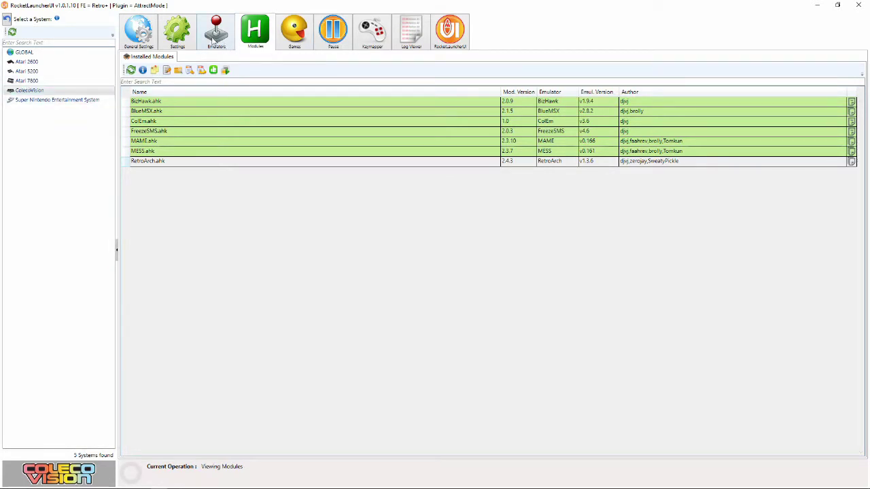
pyautogui.click(214, 40)
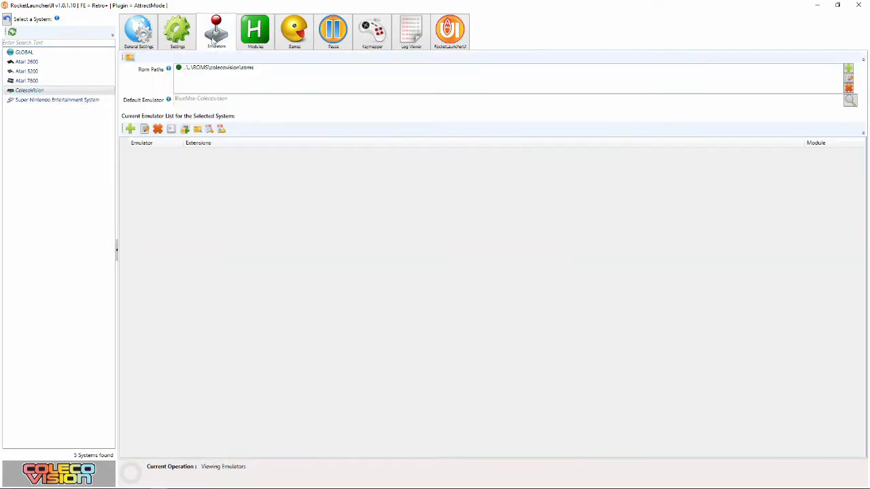
pyautogui.click(237, 70)
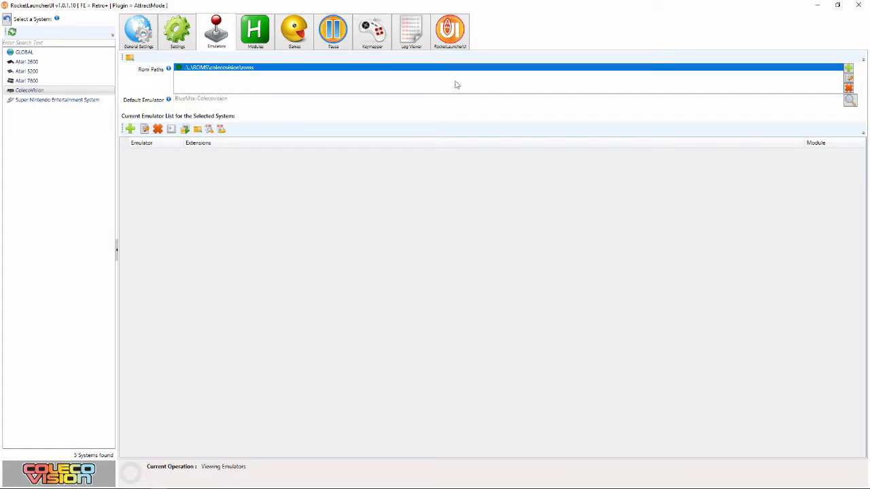
# - Look through ColecoVision's game audit list and test-launch the game Nim
pyautogui.click(299, 40)
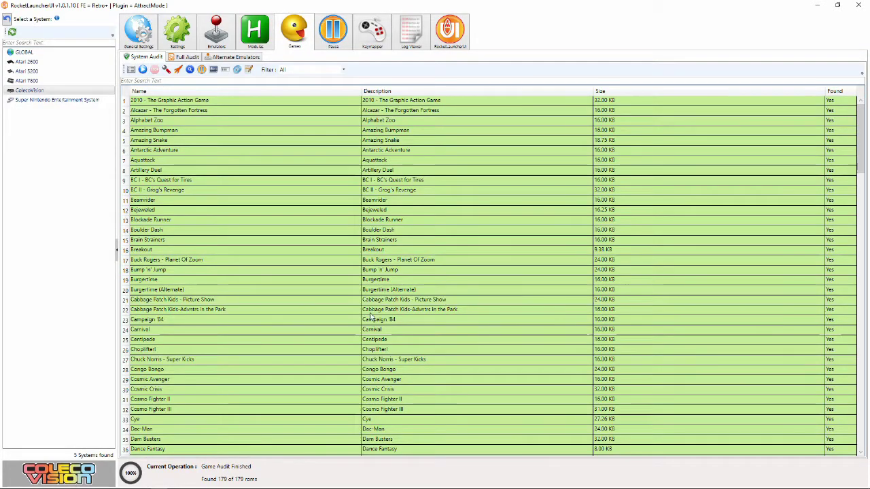
pyautogui.scroll(-15, 319, 326)
pyautogui.scroll(-8, 319, 326)
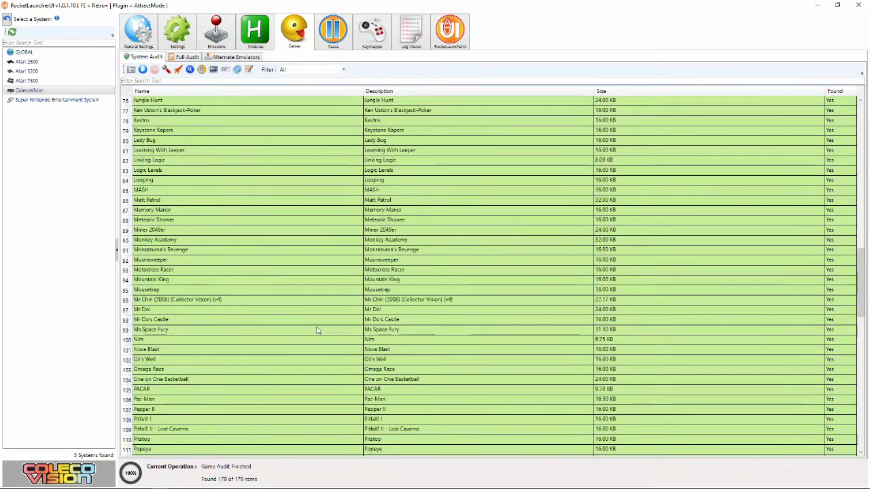
pyautogui.click(161, 342)
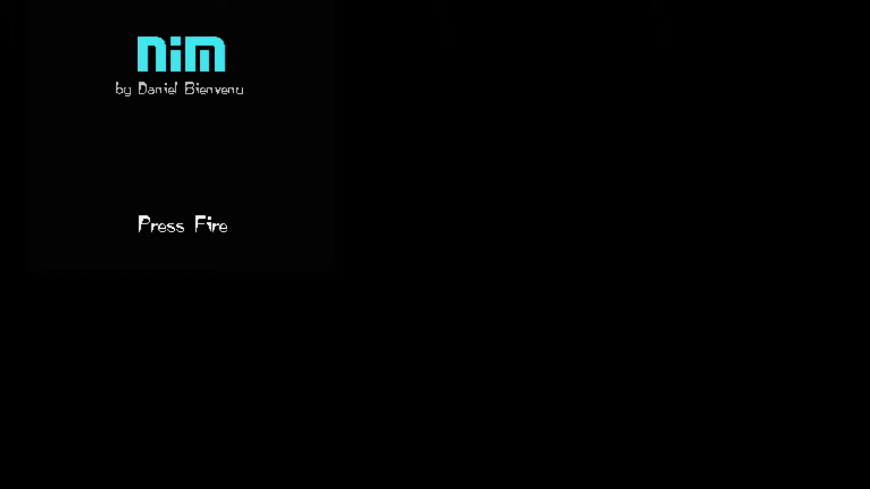
pyautogui.press('space')
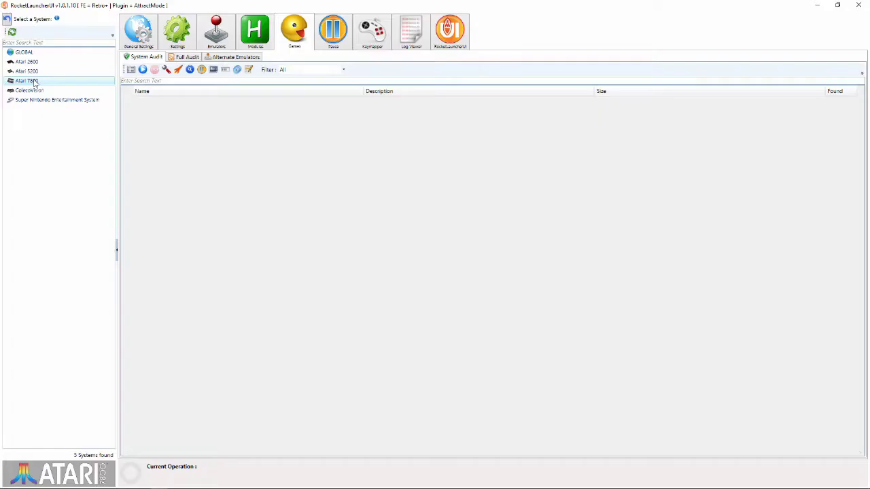
# - Review the RetroArch and BlueMsx-Colecovision entries in the global emulator settings
pyautogui.click(26, 52)
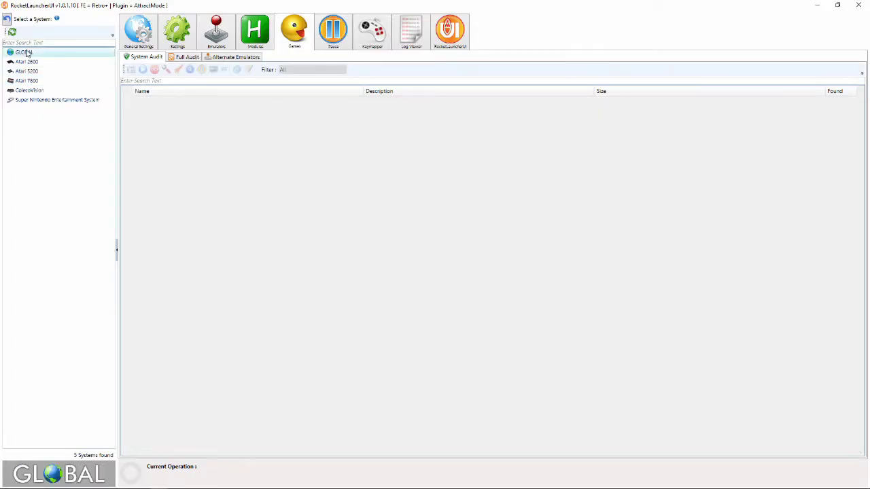
pyautogui.click(220, 28)
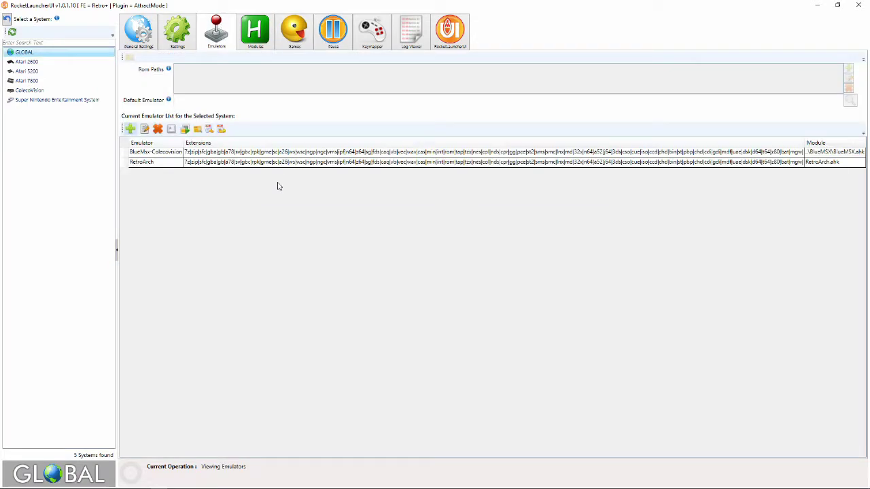
pyautogui.click(164, 164)
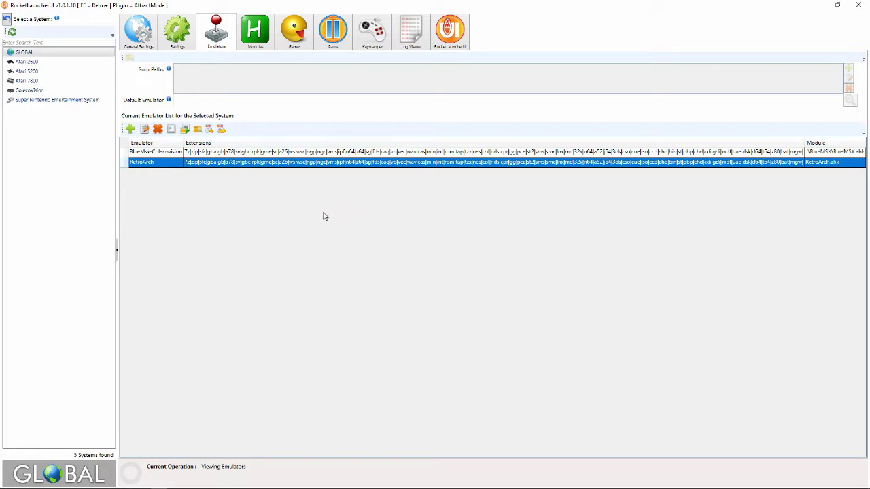
pyautogui.click(146, 153)
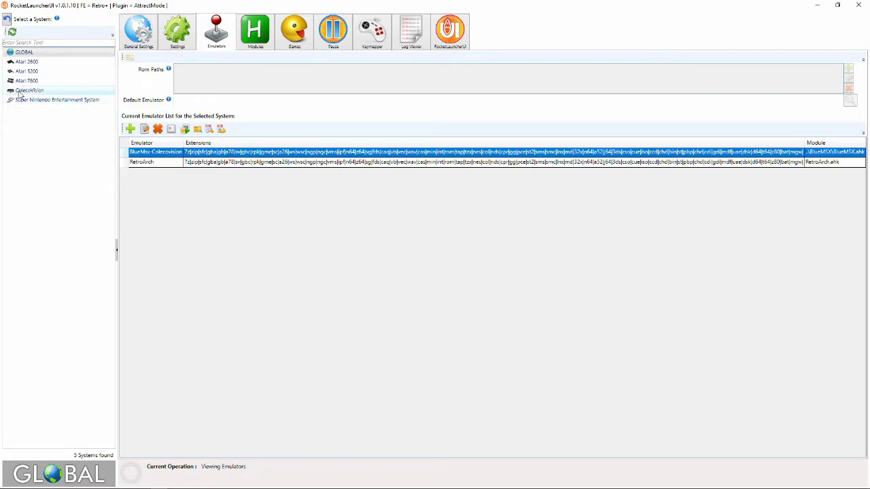
# - Select BlueMsx-Colecovision [Global] again as the default emulator for the ColecoVision system
pyautogui.click(21, 92)
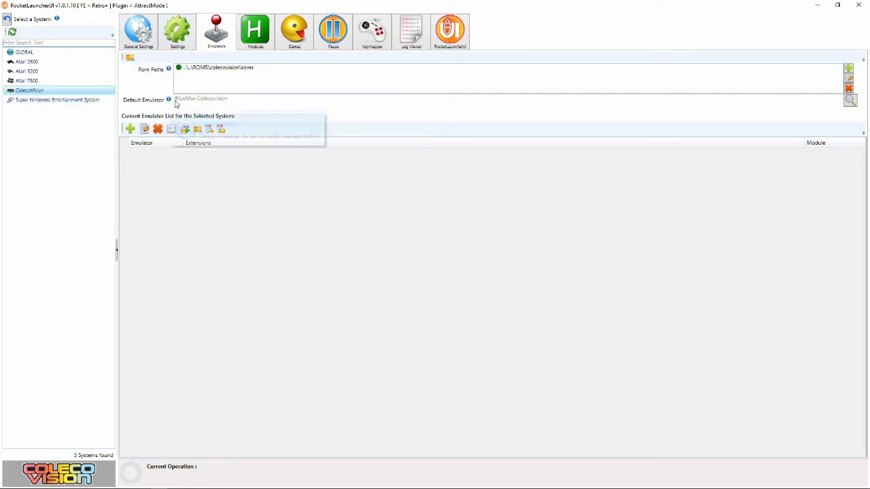
pyautogui.click(850, 101)
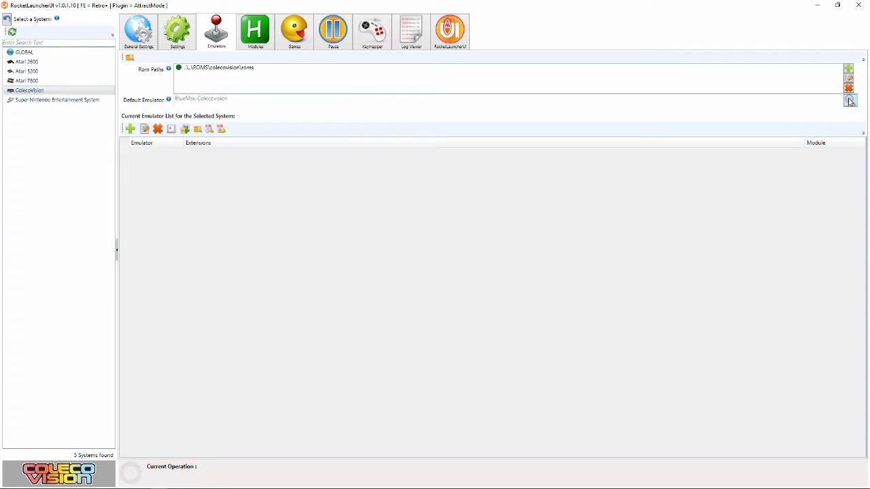
pyautogui.click(393, 174)
pyautogui.doubleClick(393, 174)
# - Examine the installed modules for ColecoVision, from RetroArch.ahk up to BlueMSX.ahk
pyautogui.click(253, 33)
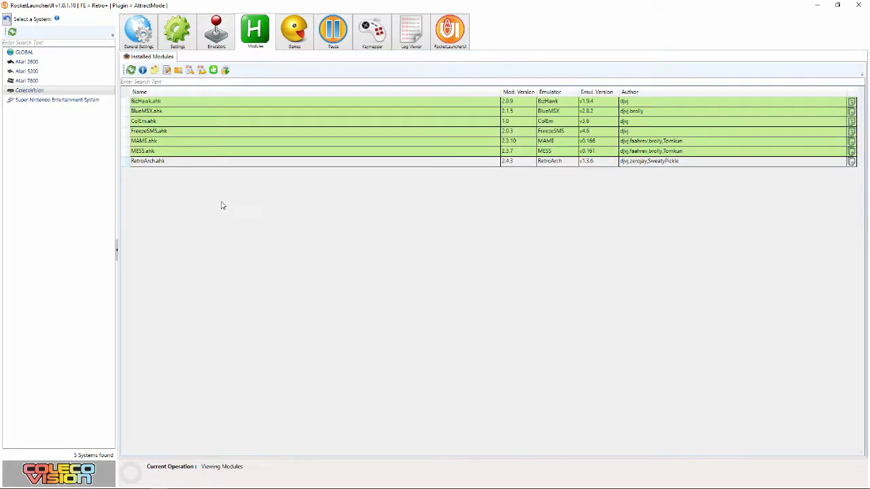
pyautogui.click(159, 163)
pyautogui.click(154, 151)
pyautogui.click(155, 140)
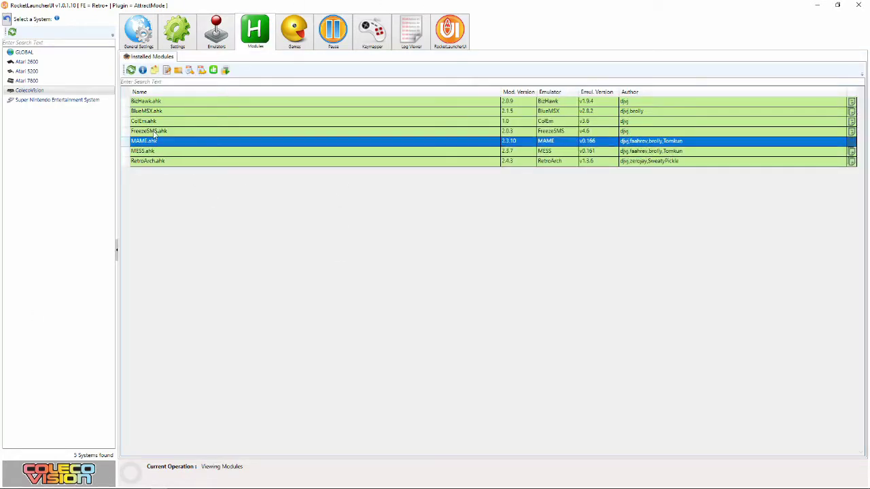
pyautogui.click(155, 131)
pyautogui.click(180, 112)
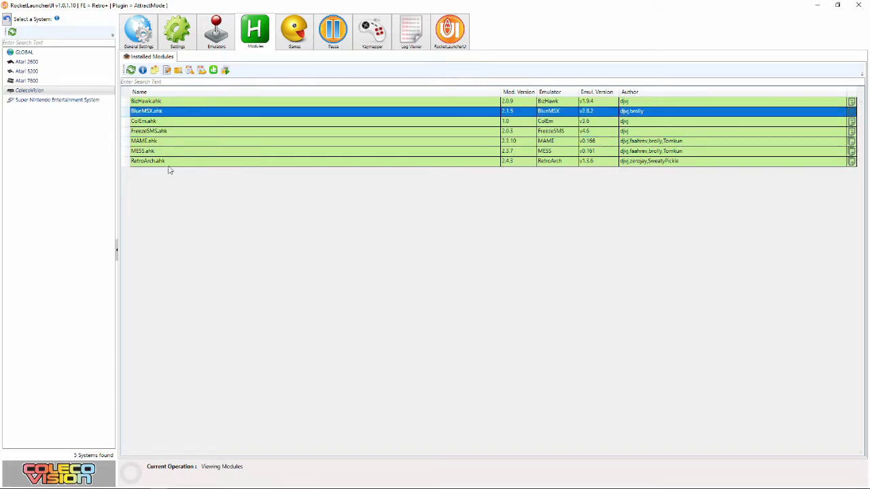
pyautogui.click(168, 161)
pyautogui.click(162, 151)
pyautogui.click(160, 130)
pyautogui.click(158, 121)
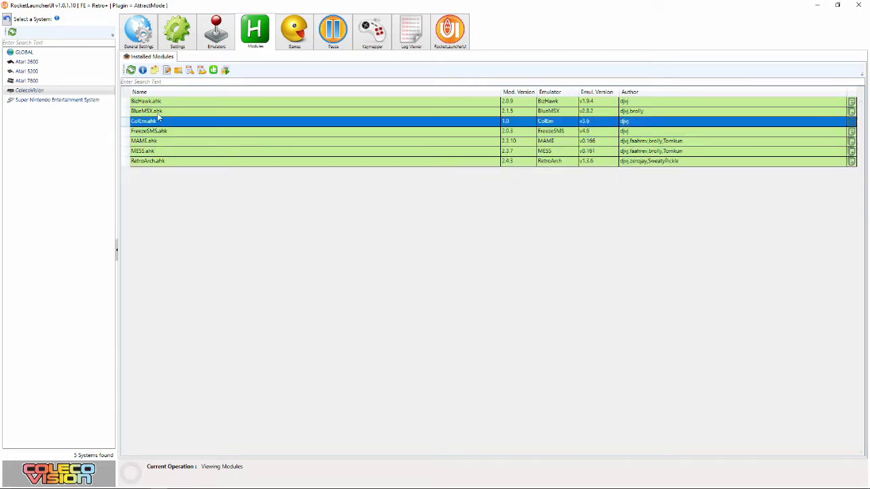
pyautogui.click(157, 111)
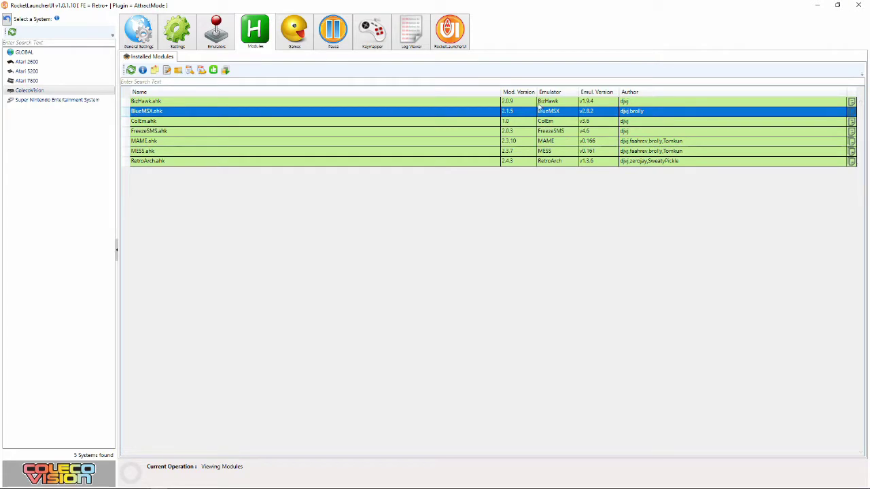
# - Switch to File Explorer and launch the blueMSX application from C:\Retro Plus+\EMULATEURS\BleuMsx-colecovision
pyautogui.click(817, 5)
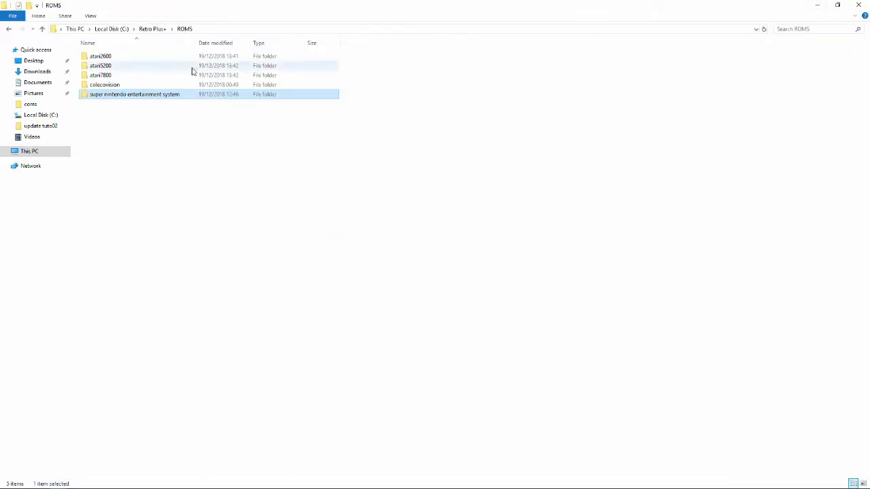
pyautogui.click(119, 29)
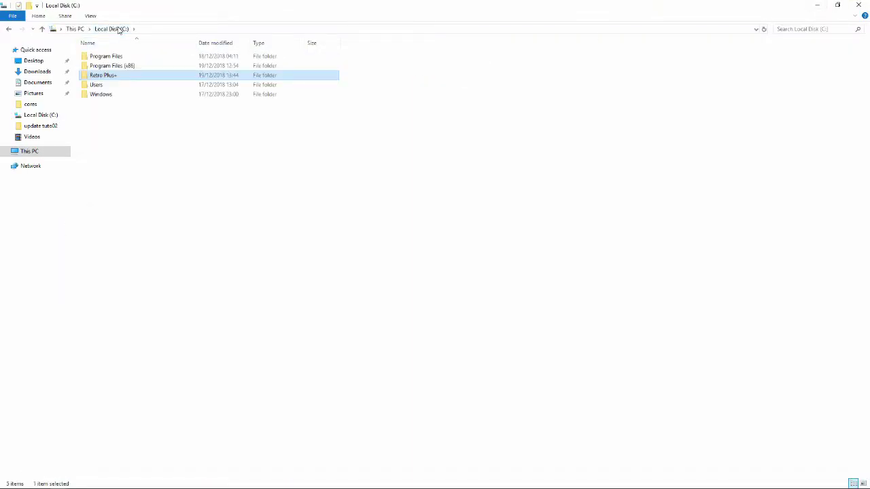
pyautogui.doubleClick(97, 77)
pyautogui.click(106, 69)
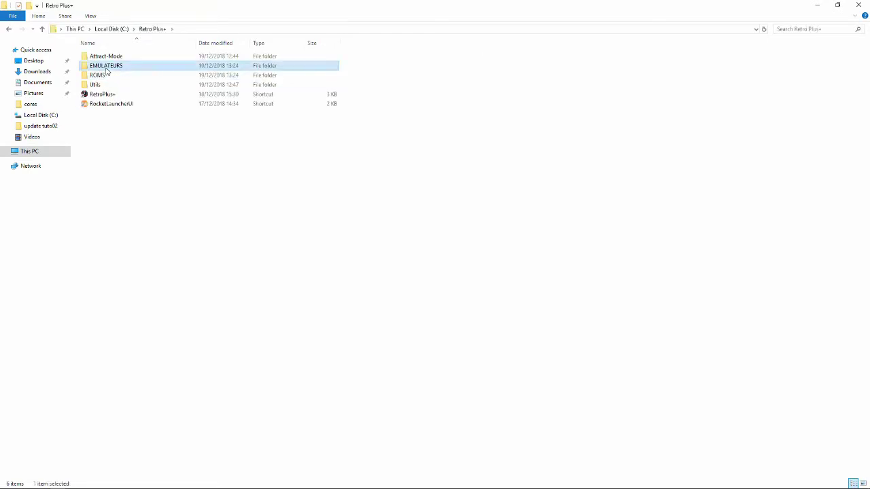
pyautogui.doubleClick(106, 71)
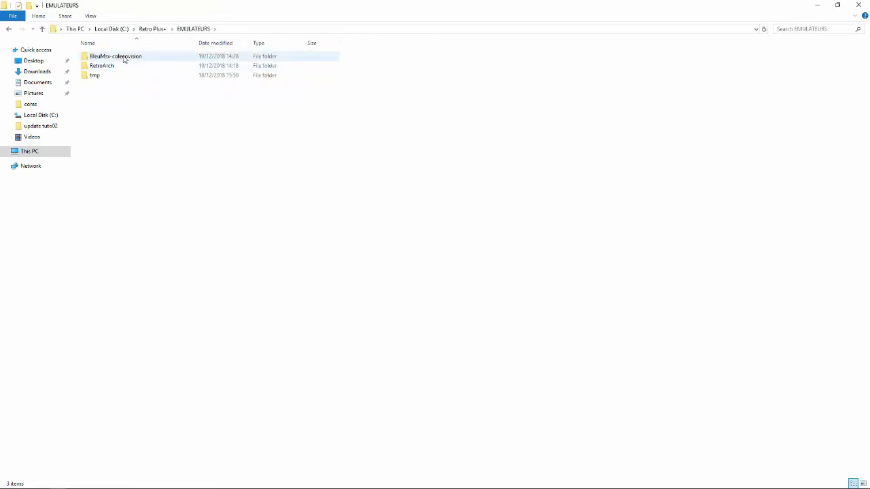
pyautogui.doubleClick(123, 58)
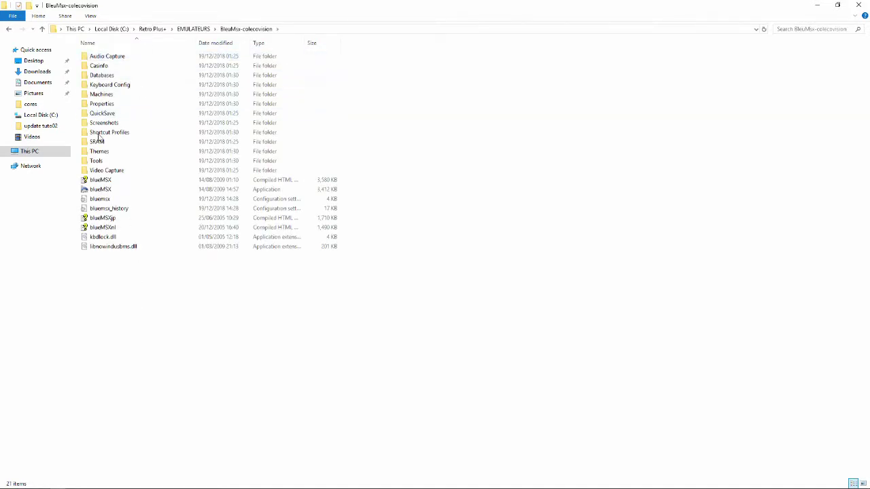
pyautogui.click(85, 191)
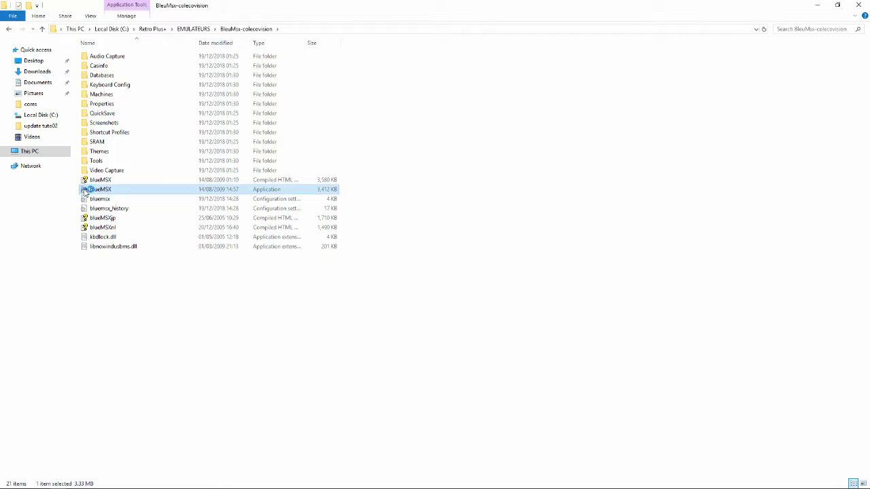
# - Launch the blueMSX application and look through its file, emulation and option commands
pyautogui.doubleClick(84, 191)
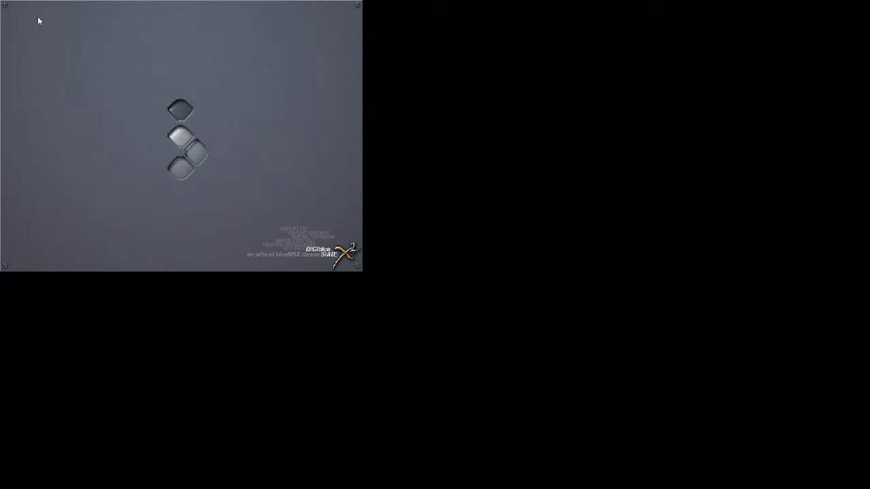
pyautogui.moveTo(39, 3)
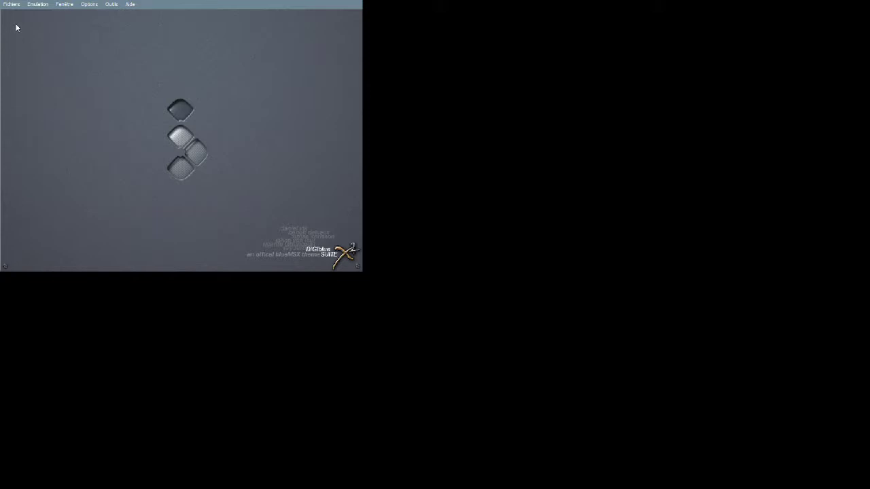
pyautogui.click(13, 4)
pyautogui.click(21, 4)
pyautogui.click(21, 4)
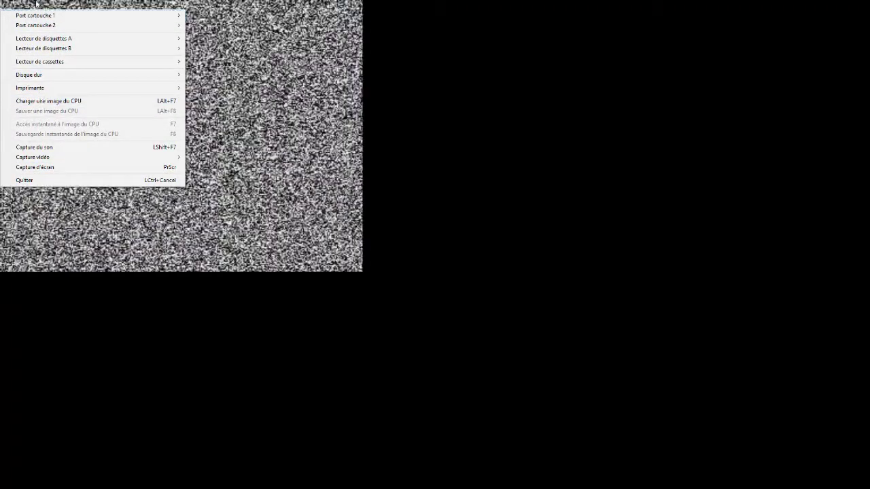
pyautogui.click(36, 3)
pyautogui.click(14, 4)
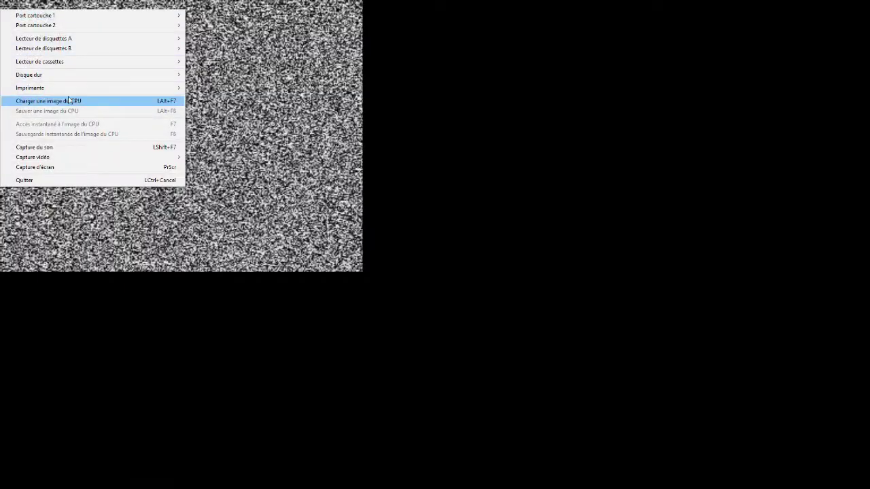
pyautogui.moveTo(31, 8)
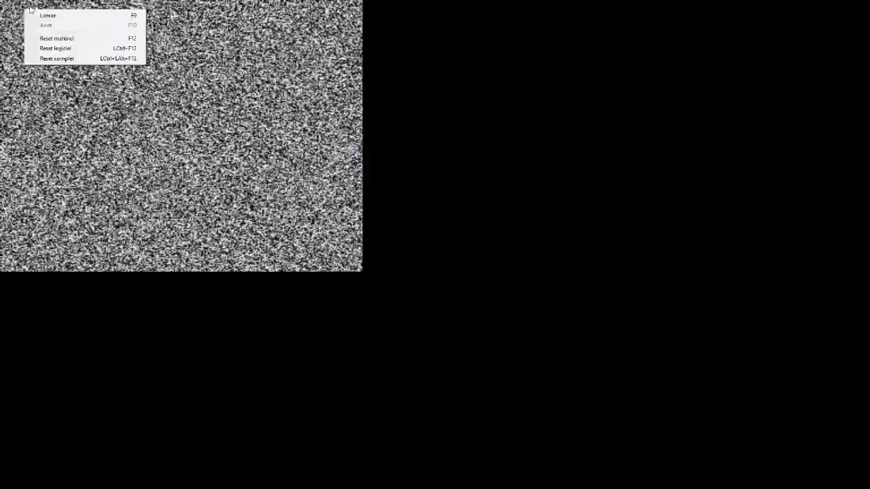
pyautogui.moveTo(97, 4)
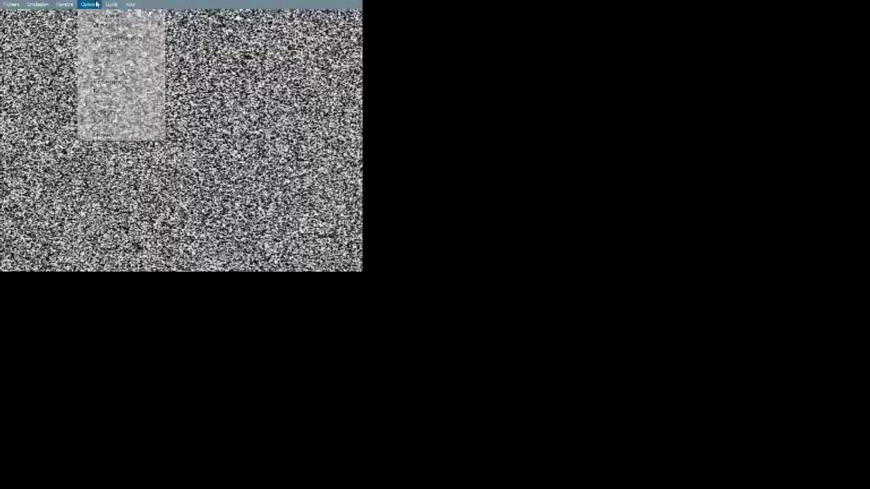
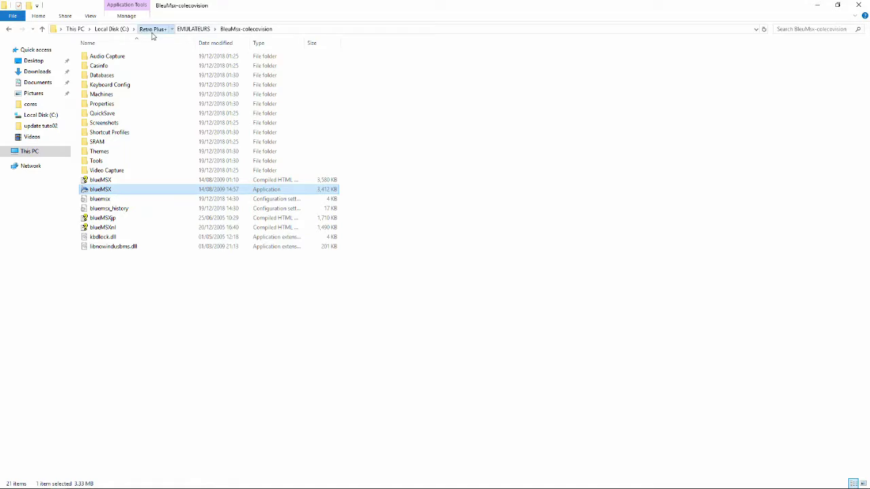
# - Go to the Retro Plus+ folder, start the RetroPlus+ front end, and quit Attract-Mode through its EXIT entry
pyautogui.click(152, 29)
pyautogui.click(102, 96)
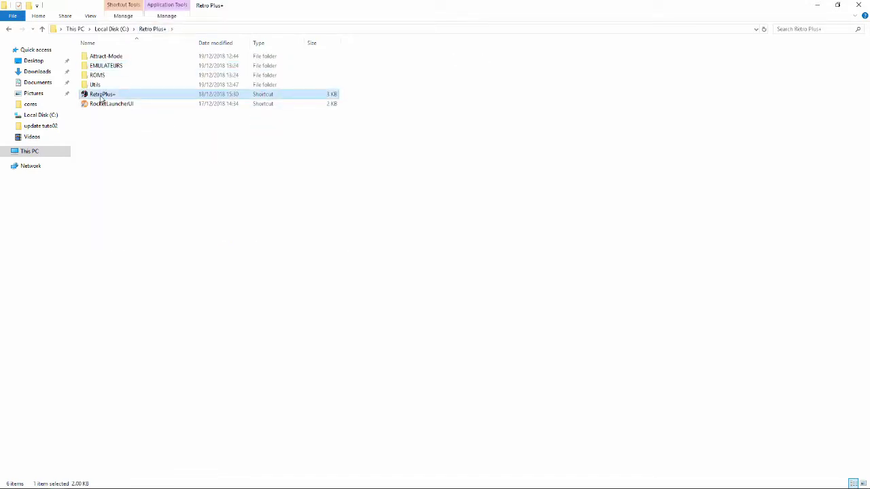
pyautogui.doubleClick(102, 96)
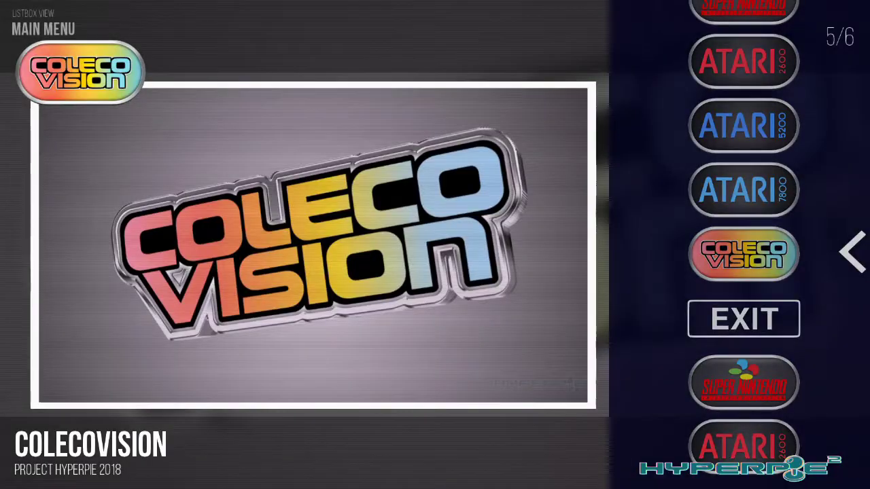
pyautogui.press('Down')
pyautogui.press('Return')
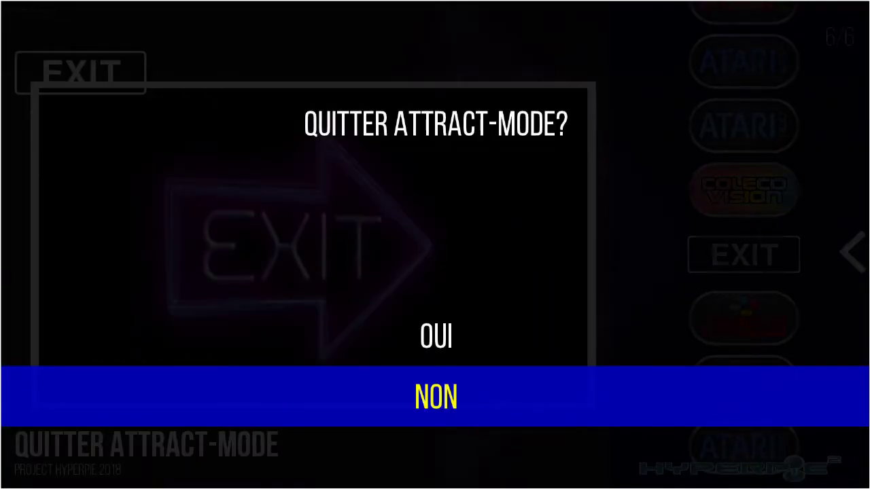
pyautogui.press('Up')
pyautogui.press('Return')
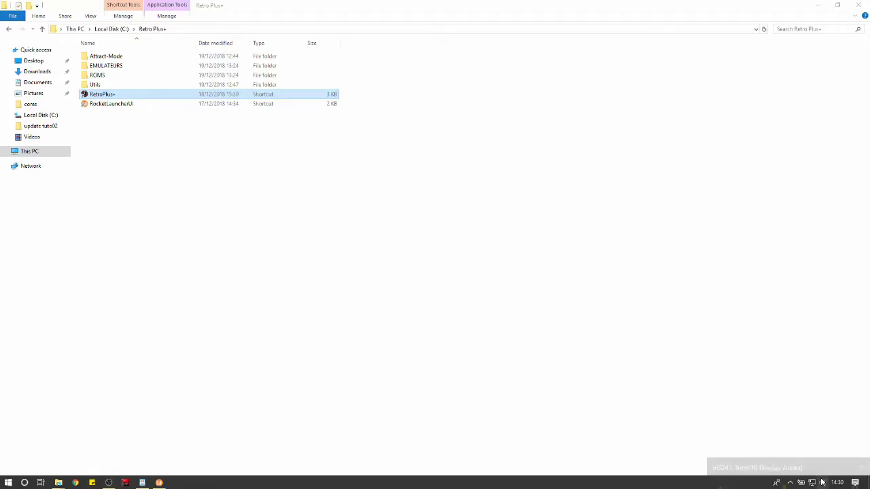
# - Lower the Windows sound volume to about 4
pyautogui.click(821, 482)
pyautogui.moveTo(785, 465); pyautogui.dragTo(749, 468)
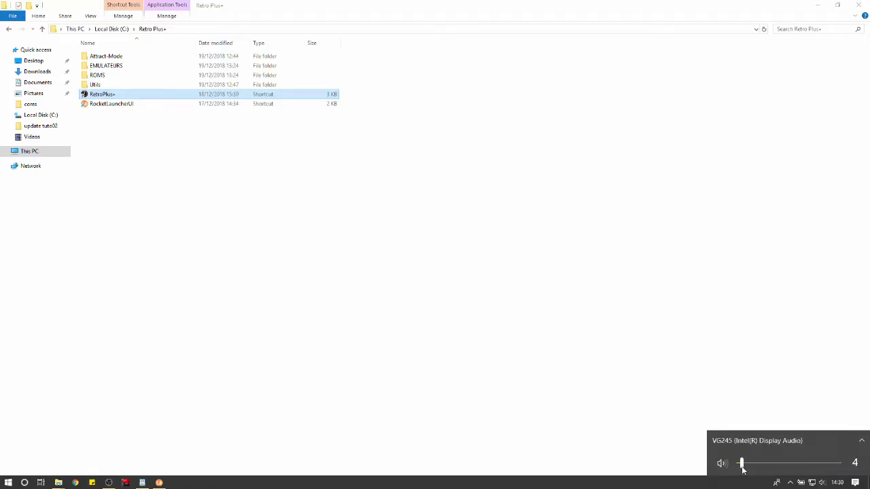
pyautogui.click(220, 235)
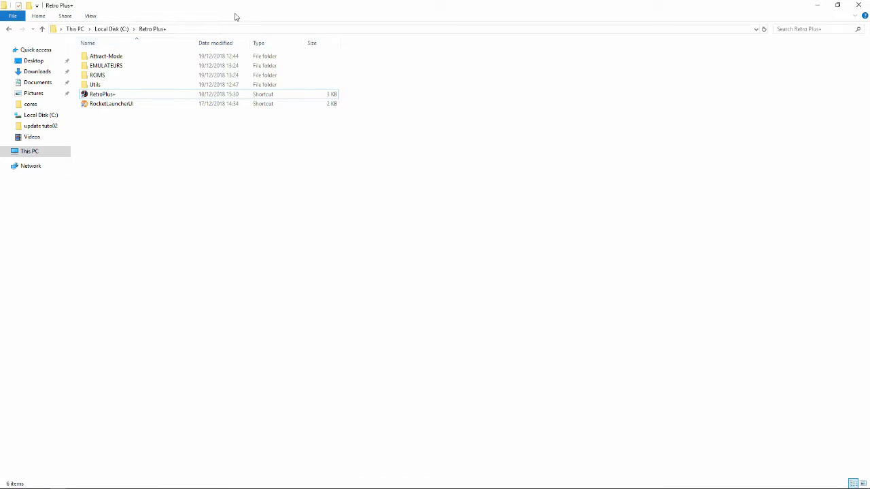
# - Launch blueMSX again from the EMULATEURS\BleuMsx-colecovision folder
pyautogui.doubleClick(89, 66)
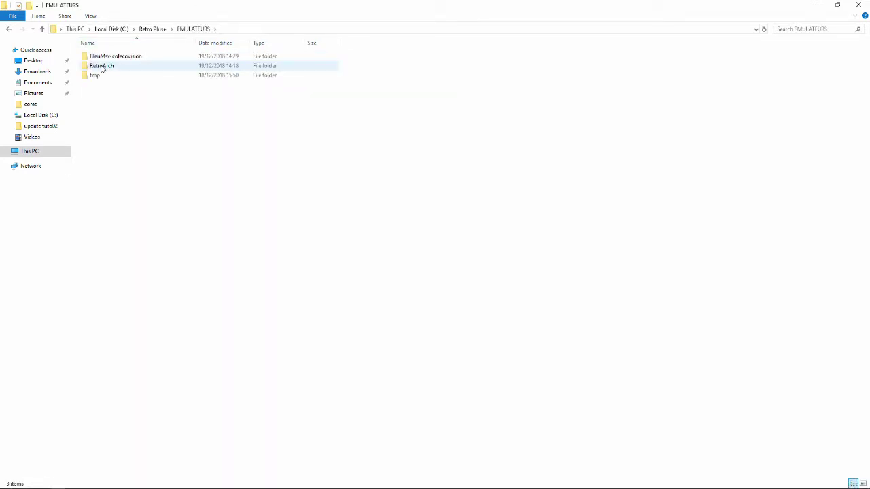
pyautogui.doubleClick(138, 56)
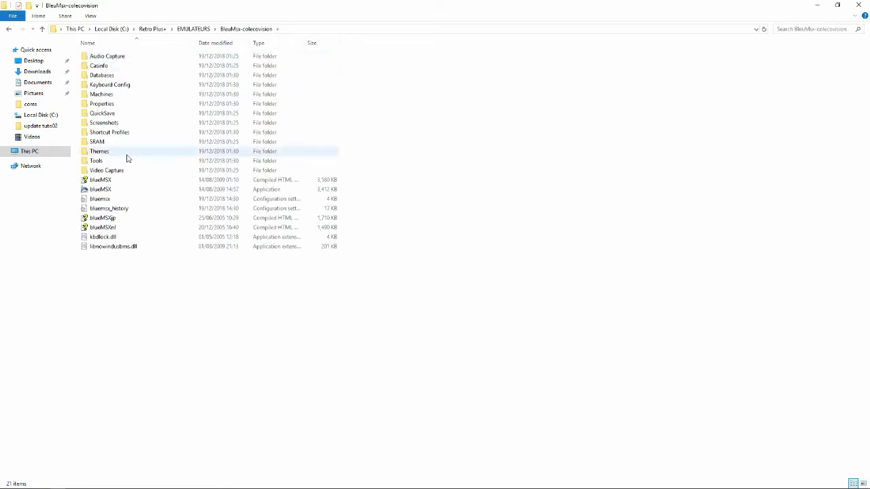
pyautogui.doubleClick(97, 189)
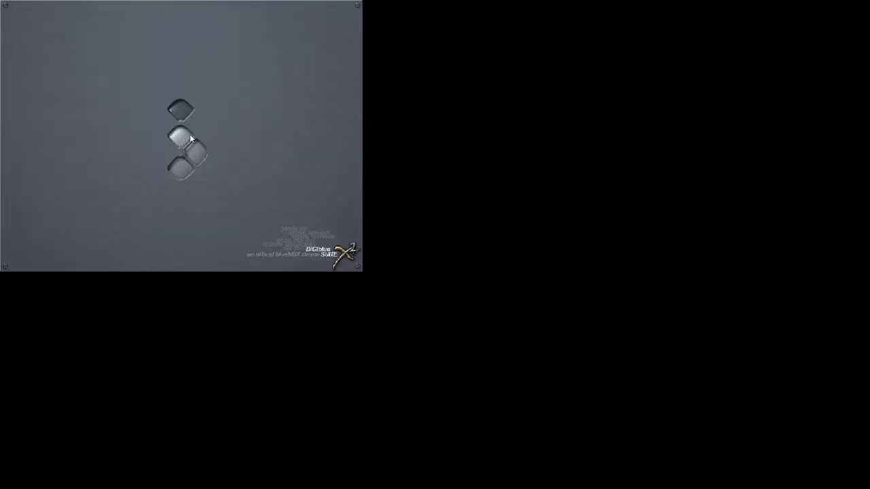
# - Insert Dukes of Hazzard.col from the roms folder into cartridge port 1
pyautogui.click(8, 7)
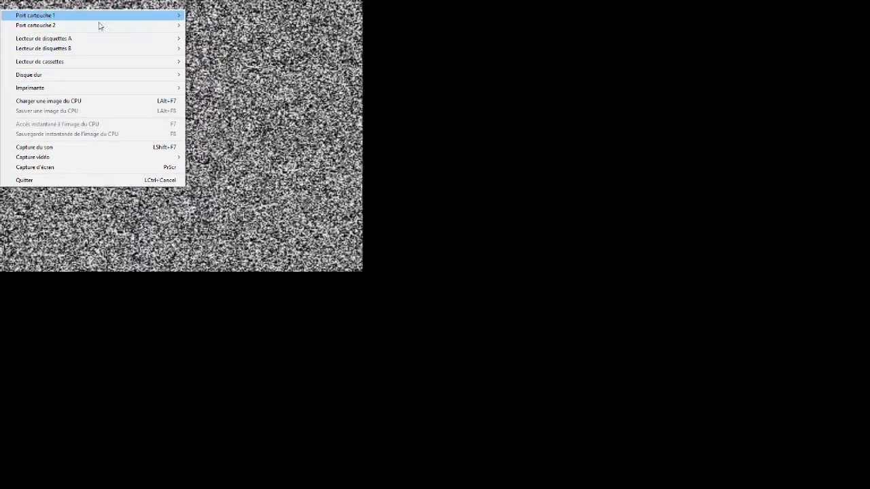
pyautogui.moveTo(97, 15)
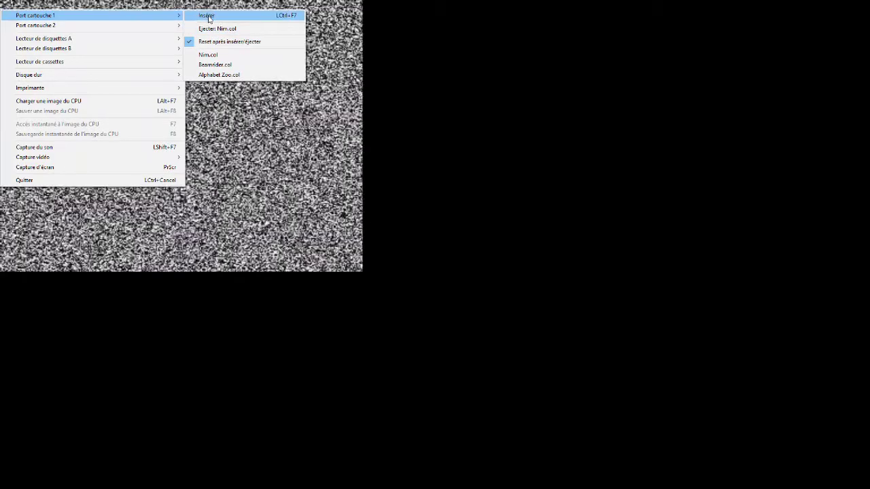
pyautogui.click(207, 15)
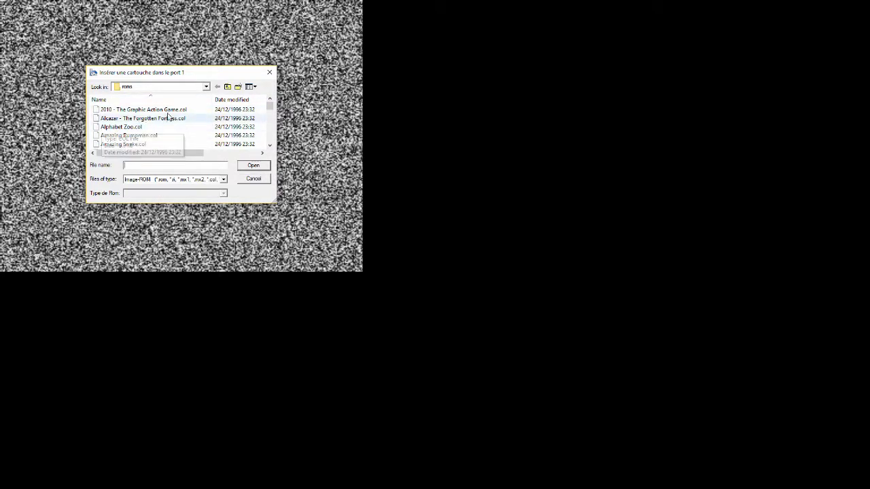
pyautogui.scroll(-1, 171, 134)
pyautogui.scroll(-5, 170, 134)
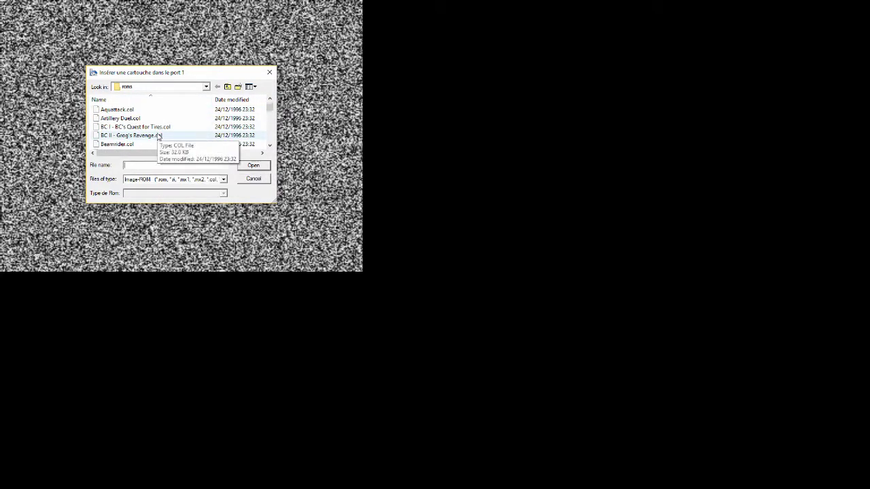
pyautogui.scroll(-3, 163, 120)
pyautogui.click(120, 128)
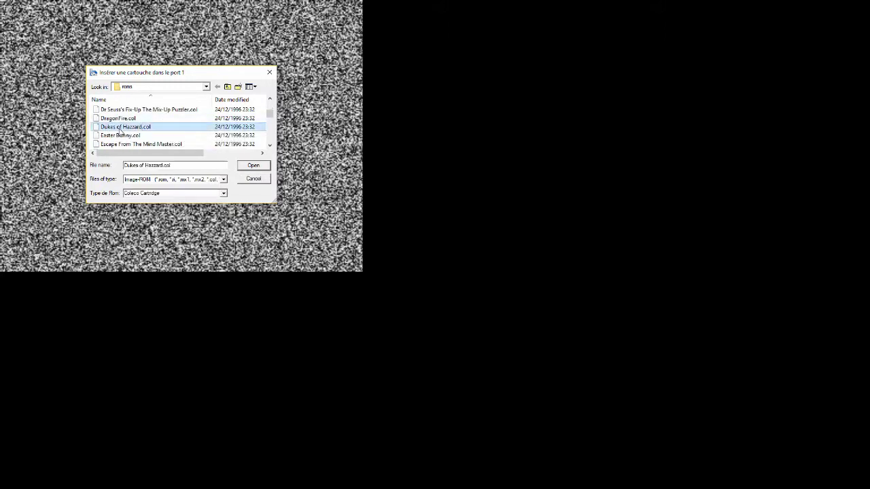
pyautogui.click(252, 167)
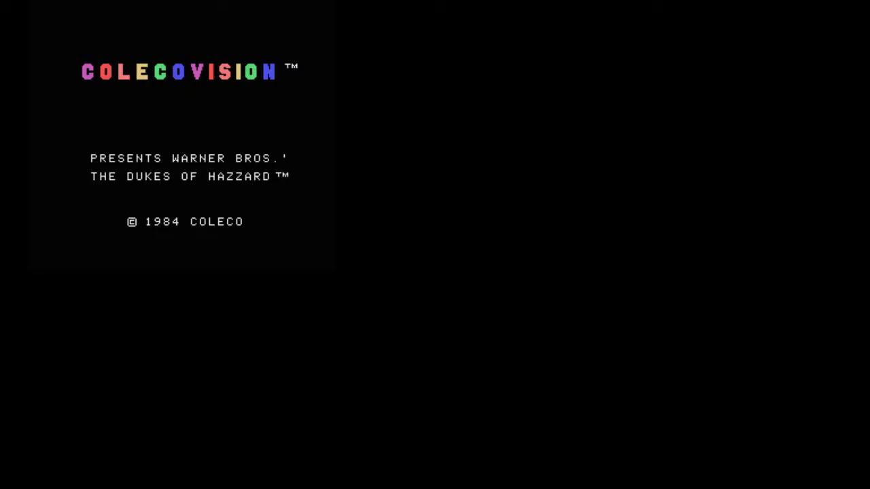
# - Quit blueMSX from the running Dukes of Hazzard game
pyautogui.click(3, 3)
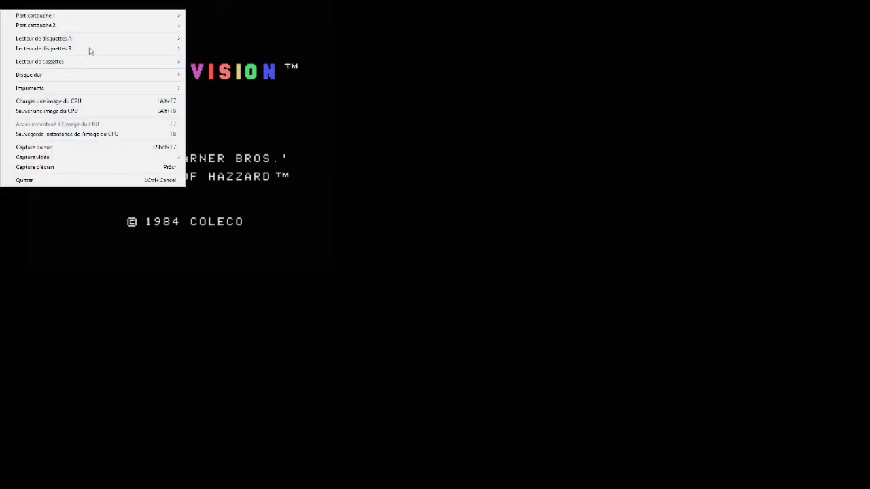
pyautogui.click(352, 156)
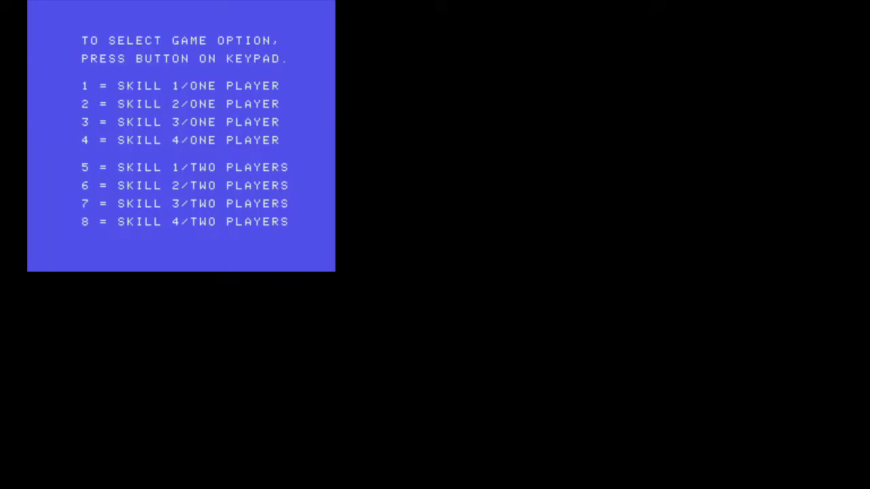
pyautogui.click(14, 3)
pyautogui.click(25, 180)
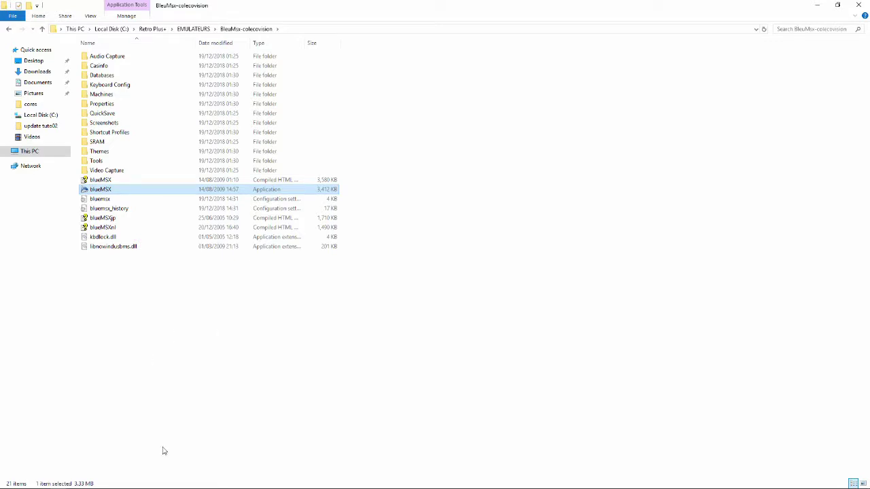
# - Switch to RocketLauncherUI and run a system audit of the ColecoVision games
pyautogui.click(159, 482)
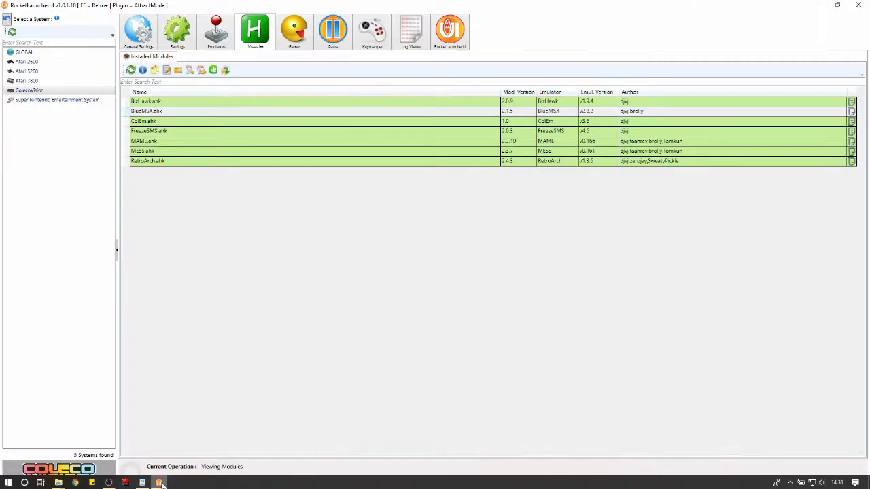
pyautogui.click(143, 111)
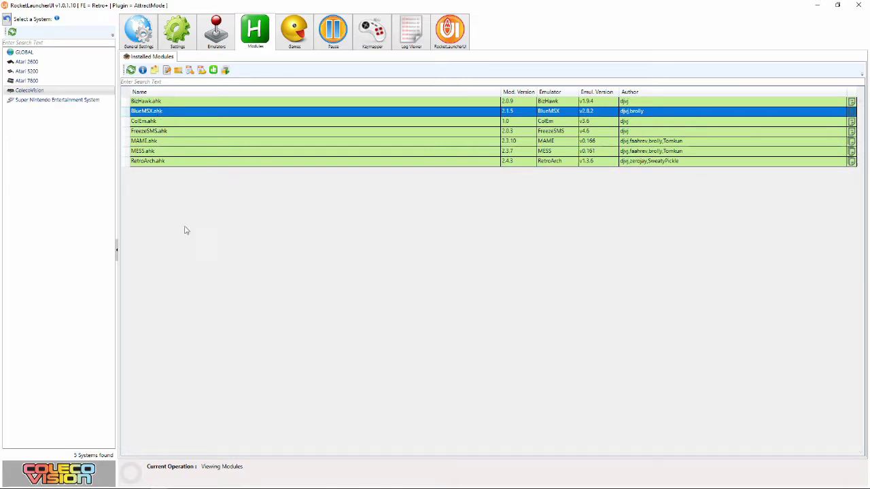
pyautogui.click(19, 93)
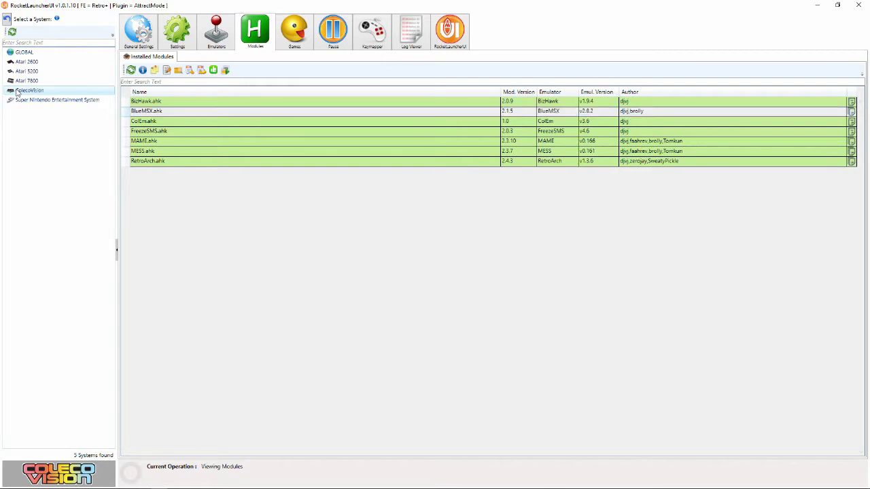
pyautogui.click(307, 30)
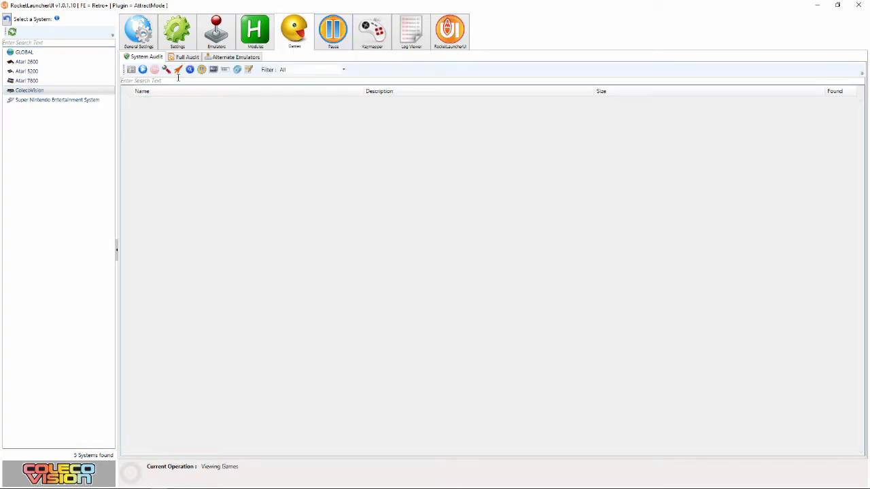
pyautogui.click(143, 71)
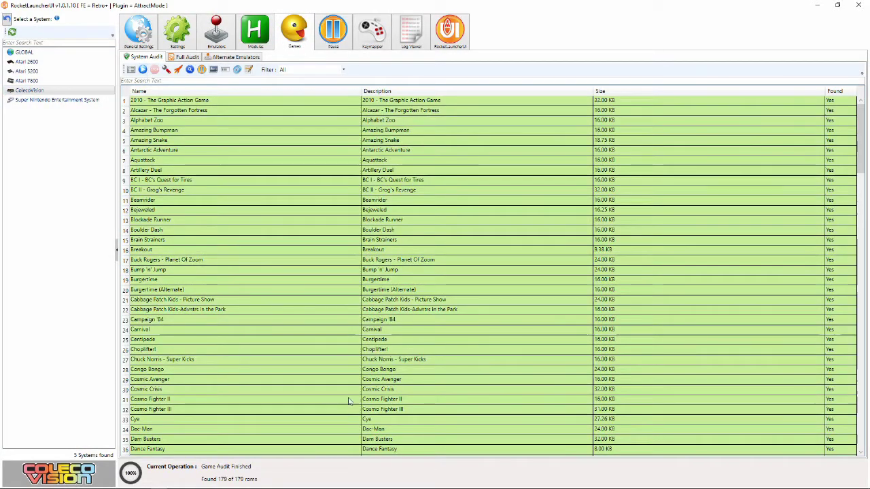
# - Launch Dukes of Hazzard from the audited game list and choose game option 1, skill 1 for one player
pyautogui.scroll(-9, 312, 314)
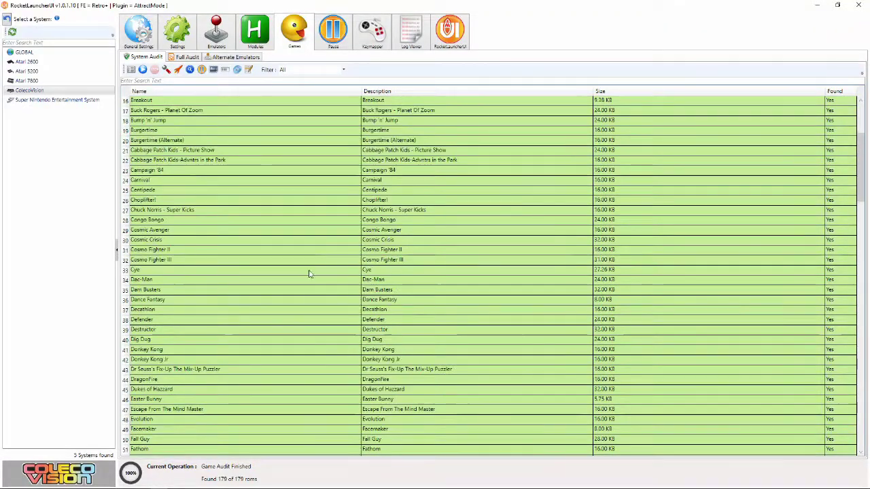
pyautogui.scroll(4, 278, 240)
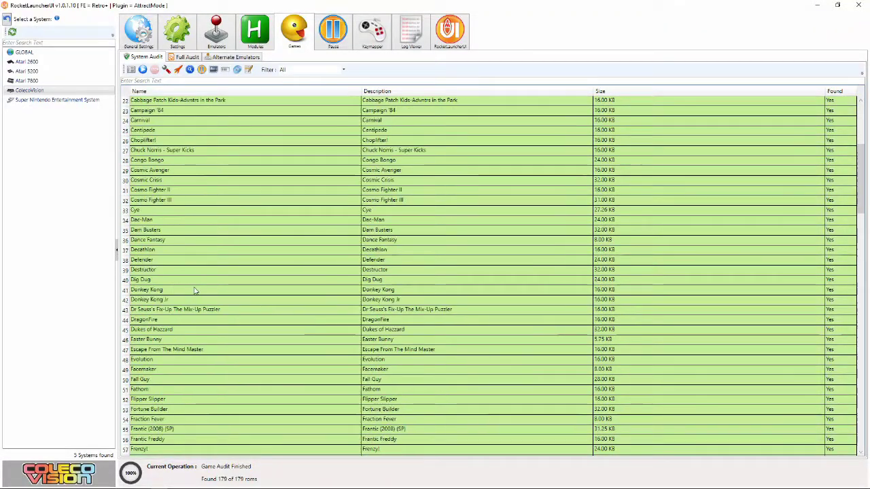
pyautogui.click(156, 329)
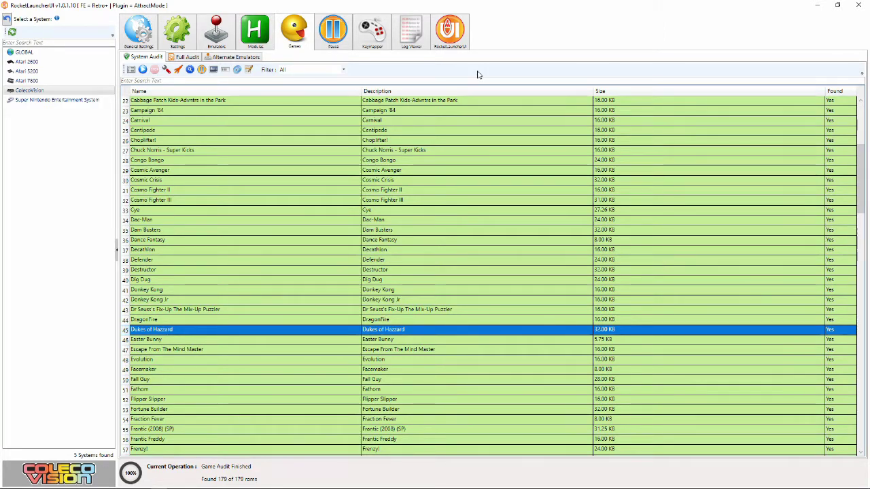
pyautogui.click(177, 72)
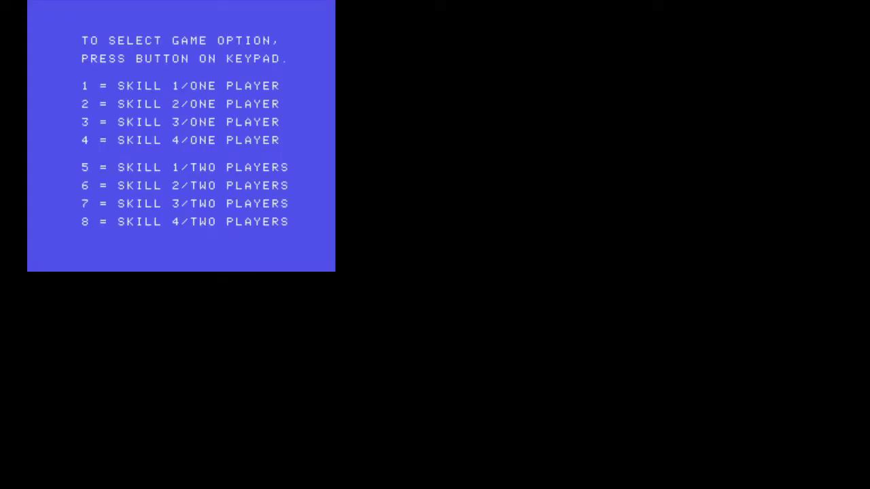
pyautogui.press('1')
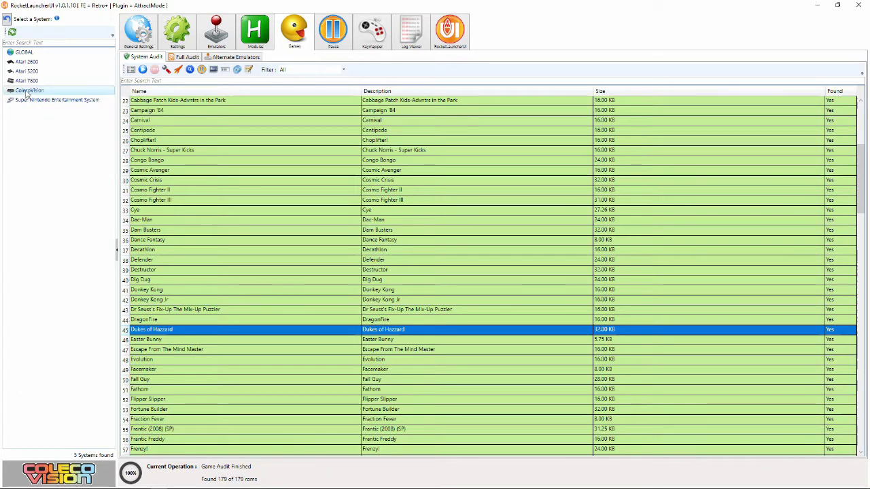
# - Look through the Atari 5200, Atari 7800 and Atari 2600 entries configured alongside ColecoVision in the system list
pyautogui.press('Up')
pyautogui.press('Up')
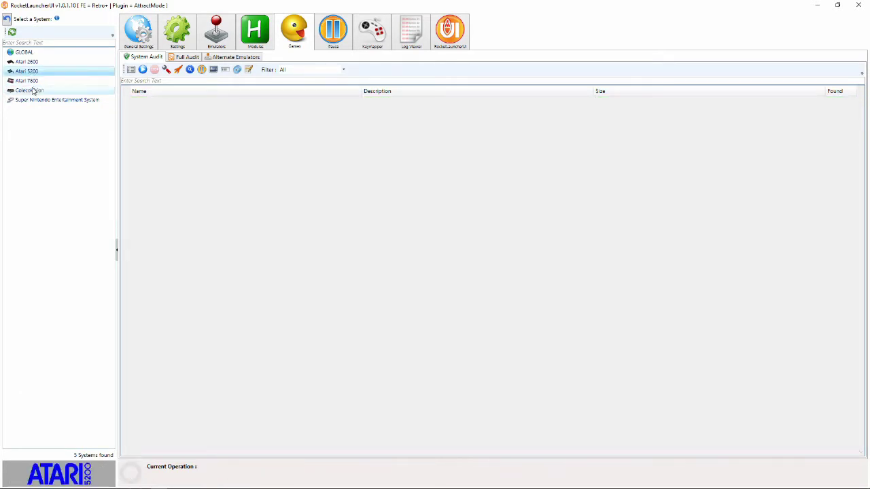
pyautogui.click(32, 90)
pyautogui.click(33, 100)
pyautogui.click(26, 81)
pyautogui.click(26, 71)
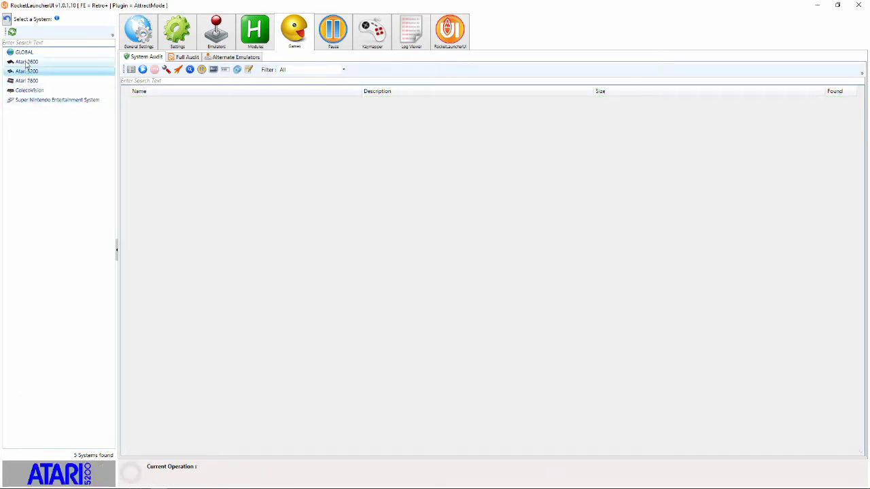
pyautogui.click(26, 61)
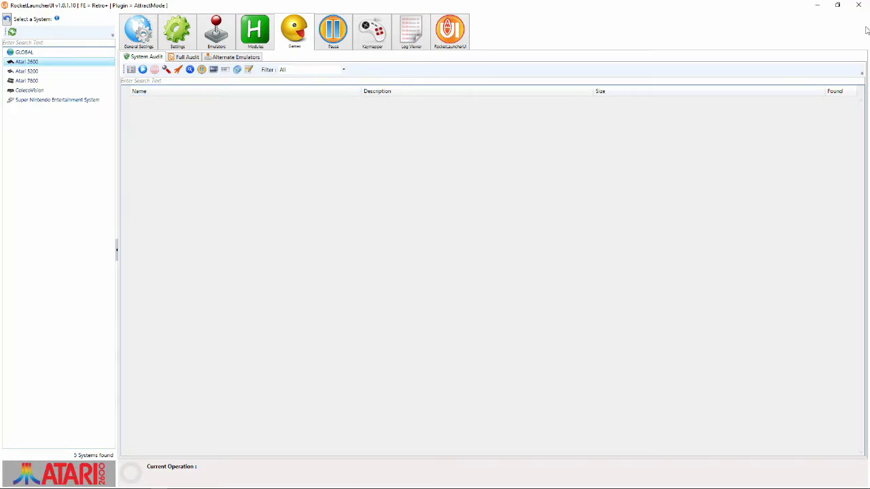
# - Close RocketLauncherUI and launch the RetroPlus+ front end from the Retro Plus+ folder on Local Disk (C:)
pyautogui.click(860, 5)
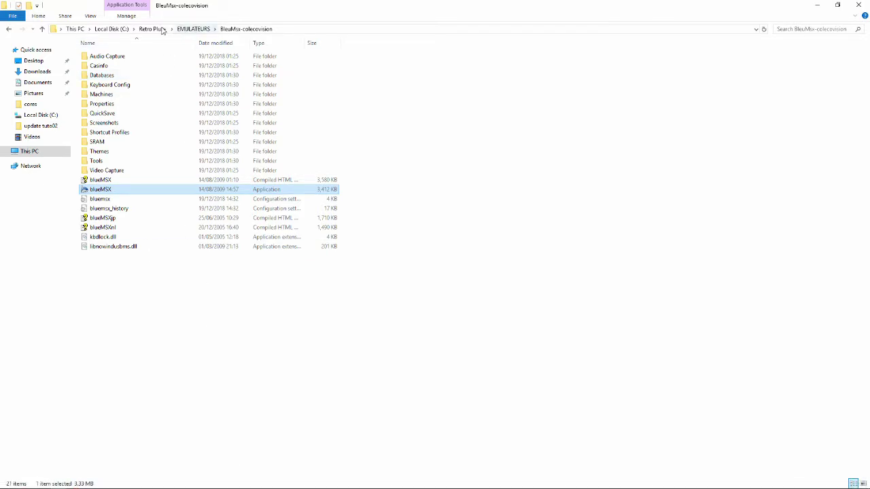
pyautogui.click(119, 31)
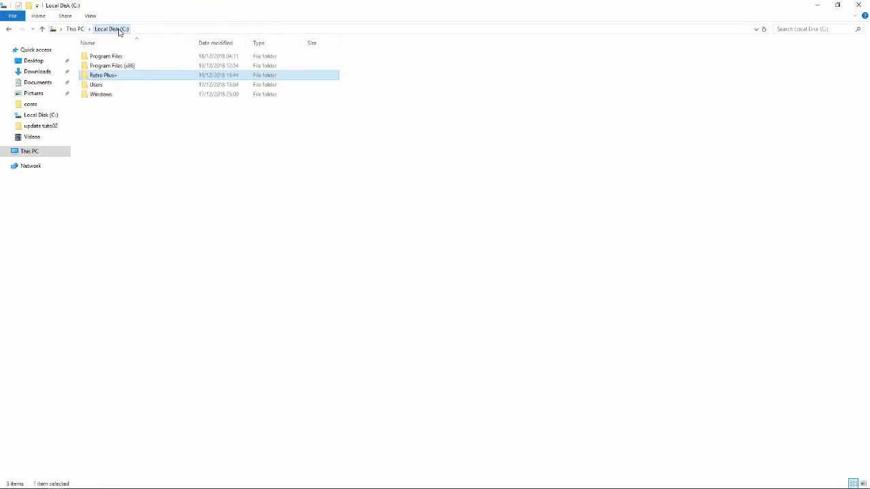
pyautogui.doubleClick(97, 76)
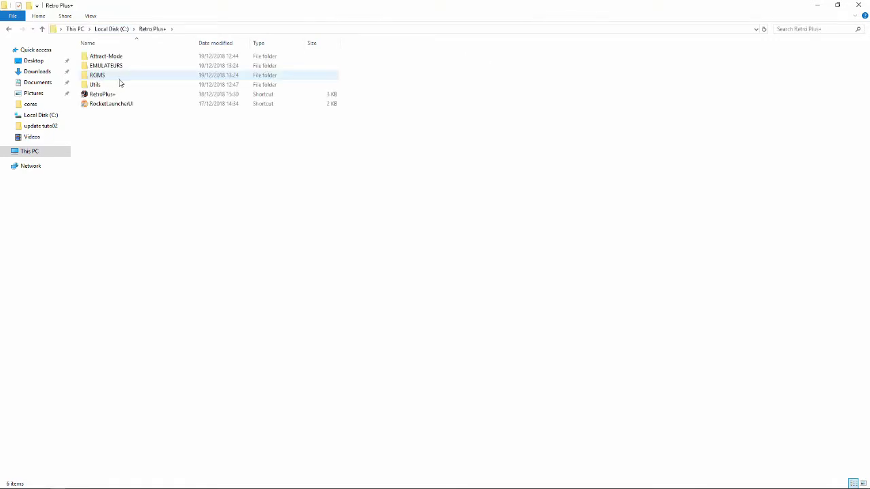
pyautogui.click(87, 96)
pyautogui.doubleClick(87, 96)
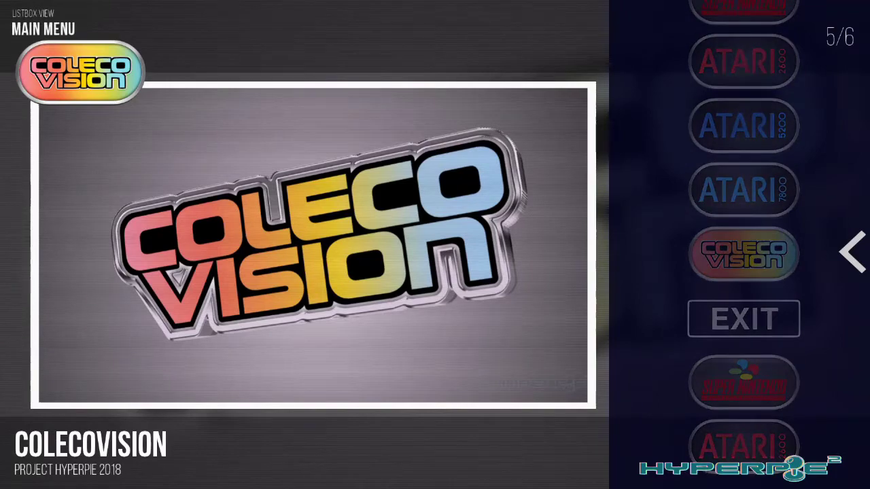
# - Browse the front end's main menu through ColecoVision, Exit, Atari 7800 and Super Nintendo to check the system entries
pyautogui.press('Down')
pyautogui.press('Down')
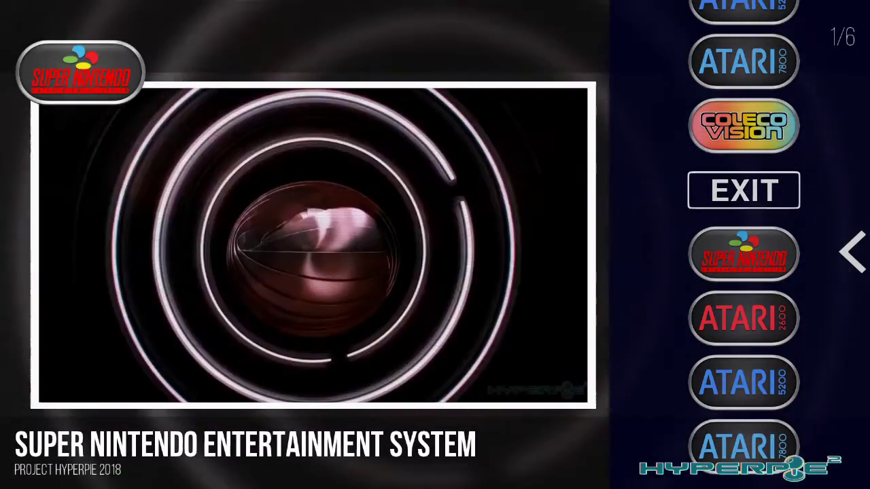
pyautogui.press('Up')
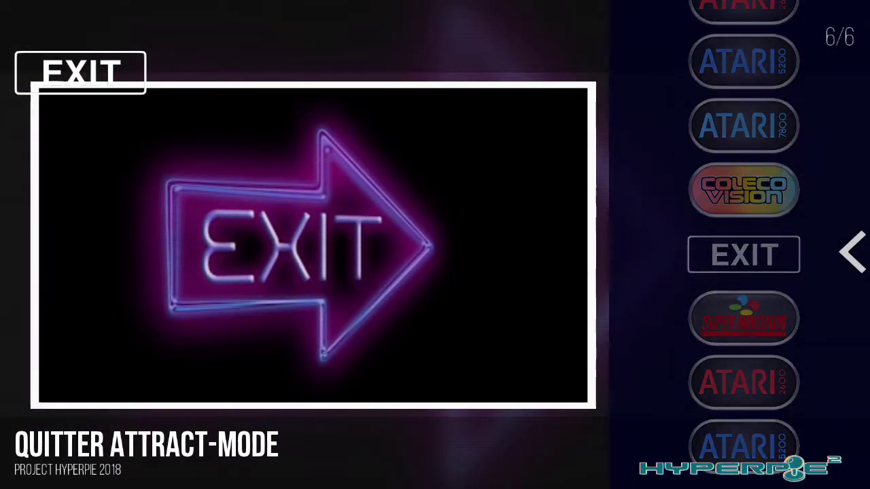
pyautogui.press('Down')
pyautogui.press('Up')
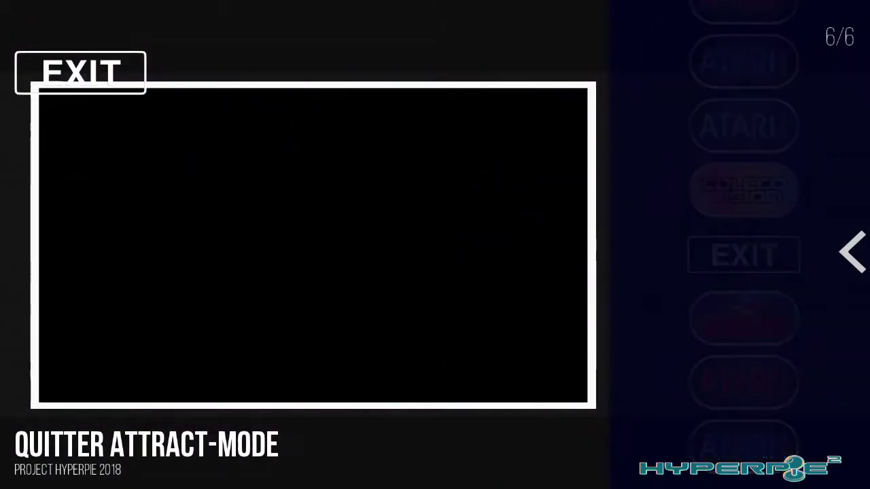
pyautogui.press('Down')
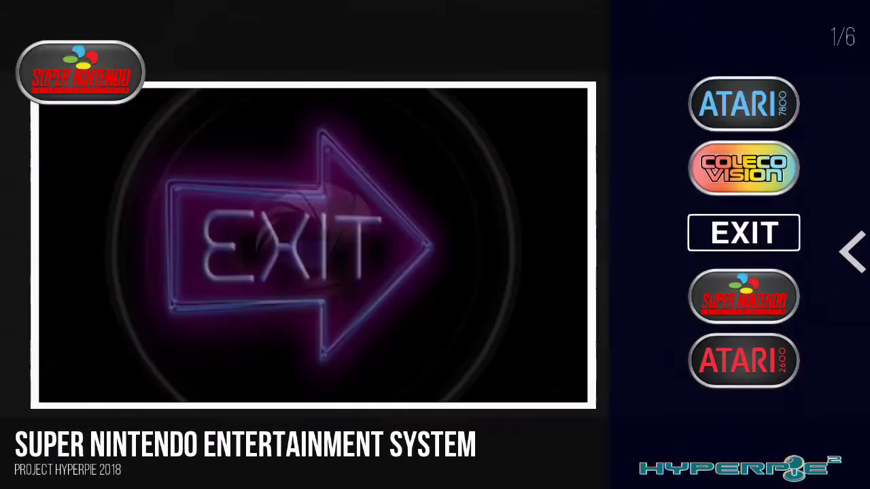
pyautogui.press('Up')
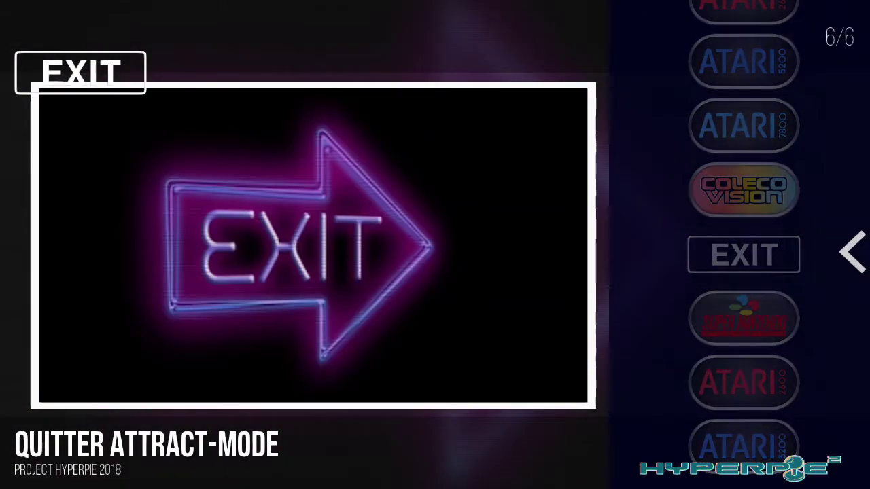
pyautogui.press('Up')
pyautogui.press('Down')
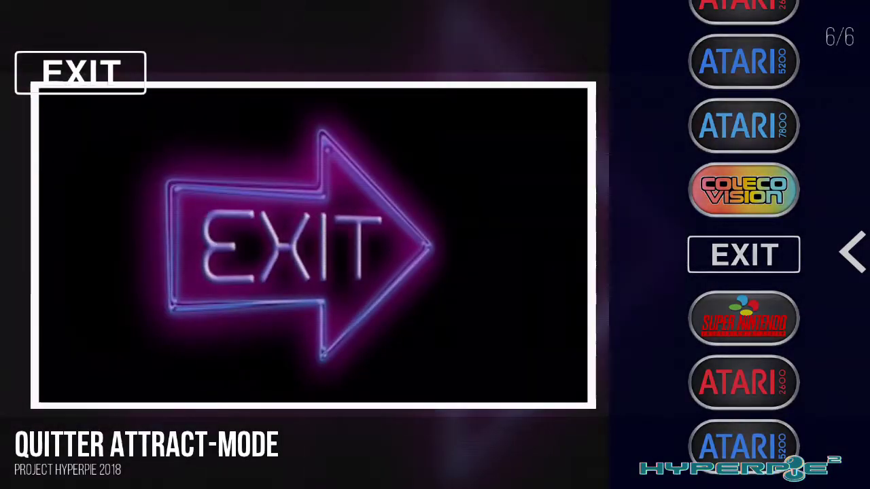
pyautogui.press('Up')
pyautogui.press('Up')
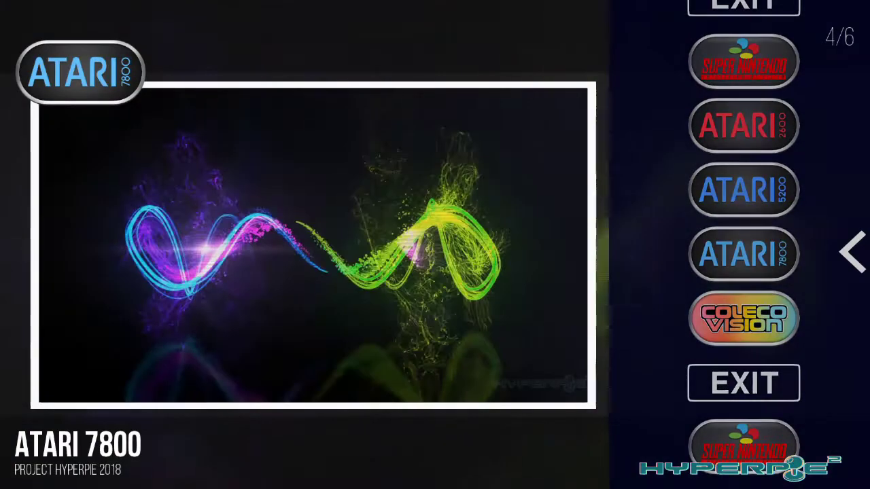
pyautogui.press('Down')
pyautogui.press('Down')
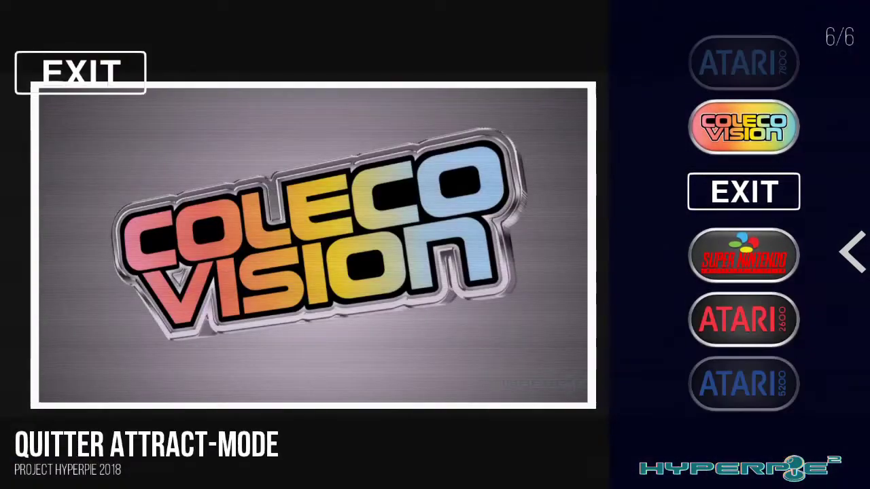
pyautogui.press('Down')
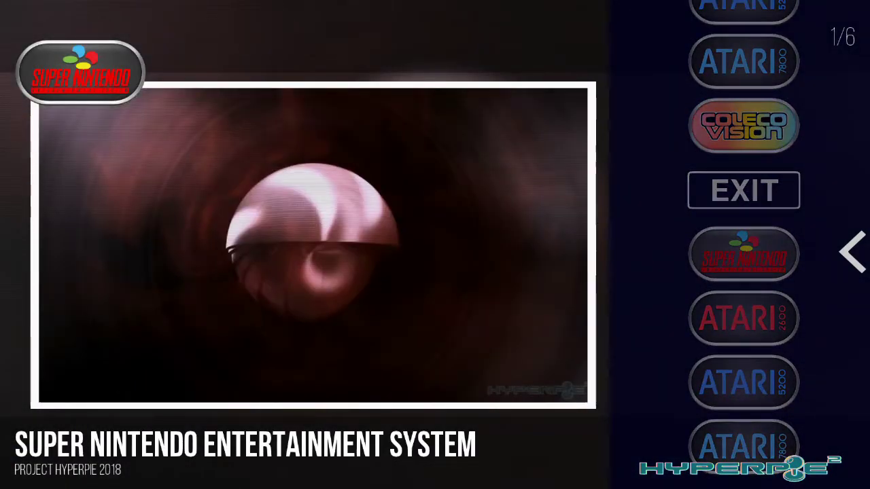
# - Open the Super Nintendo Entertainment System game list, browse its titles from Captain Novolin to Clue, and return to the main menu
pyautogui.press('Return')
pyautogui.press('Down')
pyautogui.press('Down')
pyautogui.press('Down')
pyautogui.press('Down')
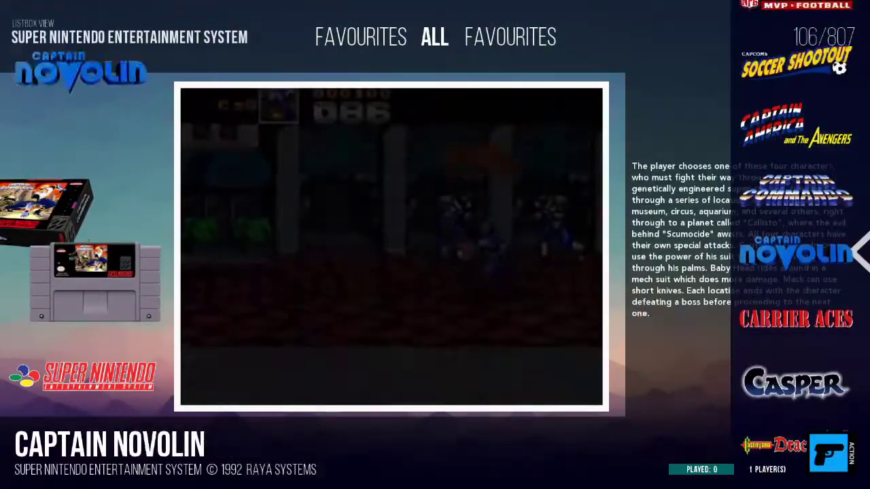
pyautogui.press('Down')
pyautogui.press('Down')
pyautogui.press('Down')
pyautogui.press('Down')
pyautogui.press('Down')
pyautogui.press('Down')
pyautogui.press('Down')
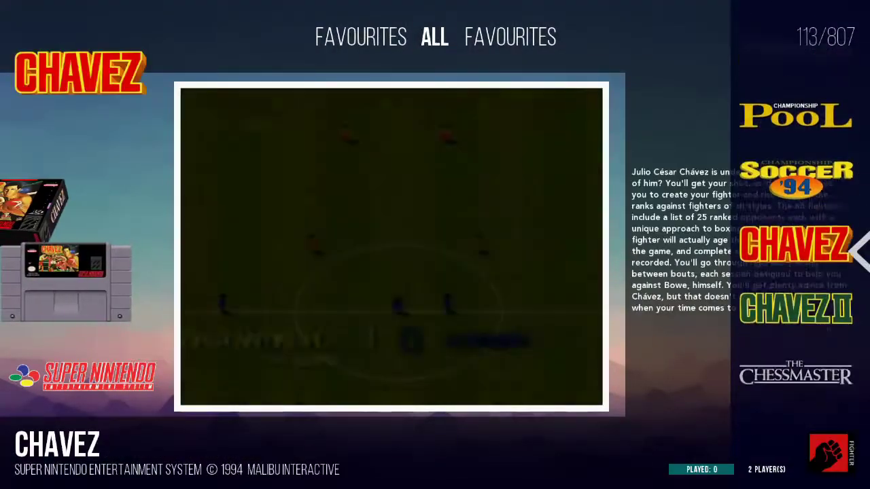
pyautogui.press('Down')
pyautogui.press('Down')
pyautogui.press('Down')
pyautogui.press('Down')
pyautogui.press('Down')
pyautogui.press('Down')
pyautogui.press('Down')
pyautogui.press('Down')
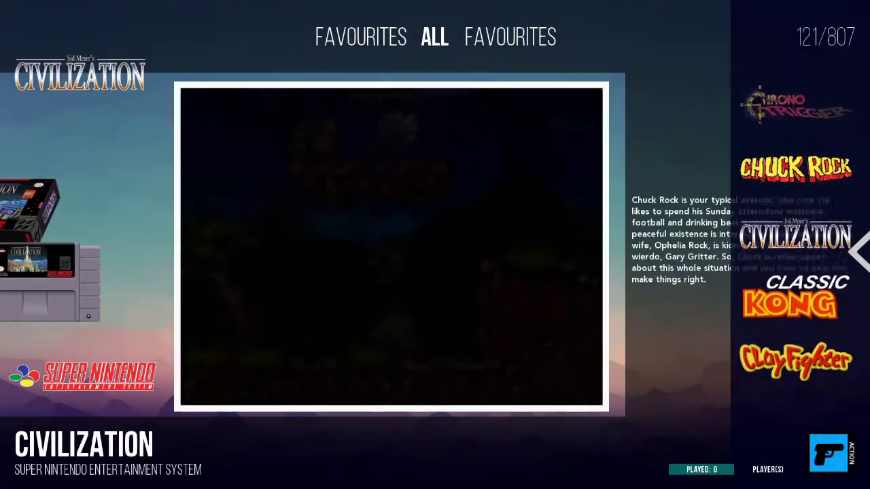
pyautogui.press('Down')
pyautogui.press('Down')
pyautogui.press('Down')
pyautogui.press('Down')
pyautogui.press('Down')
pyautogui.press('Down')
pyautogui.press('Down')
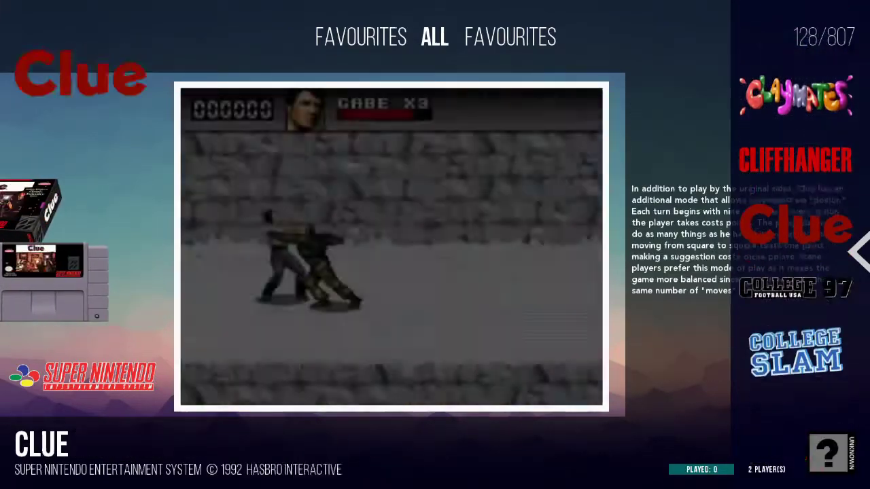
pyautogui.press('Down')
pyautogui.press('Down')
pyautogui.press('Down')
pyautogui.press('Down')
pyautogui.press('Up')
pyautogui.press('Up')
pyautogui.press('Up')
pyautogui.press('Up')
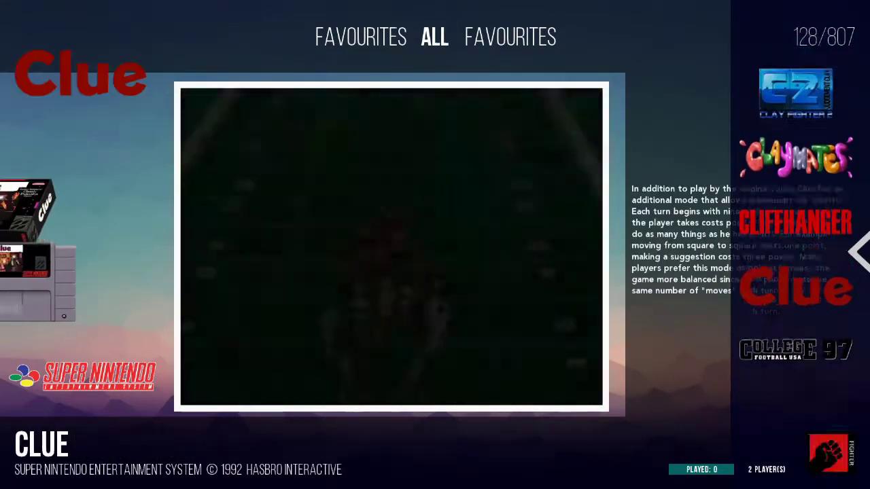
pyautogui.press('Up')
pyautogui.press('Up')
pyautogui.press('Up')
pyautogui.press('Down')
pyautogui.press('Down')
pyautogui.press('Down')
pyautogui.press('Up')
pyautogui.press('Up')
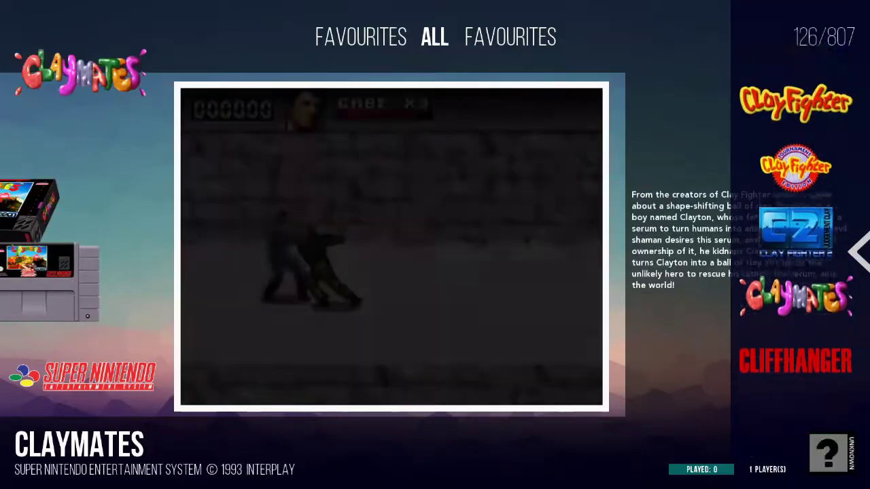
pyautogui.press('Up')
pyautogui.press('Up')
pyautogui.press('Escape')
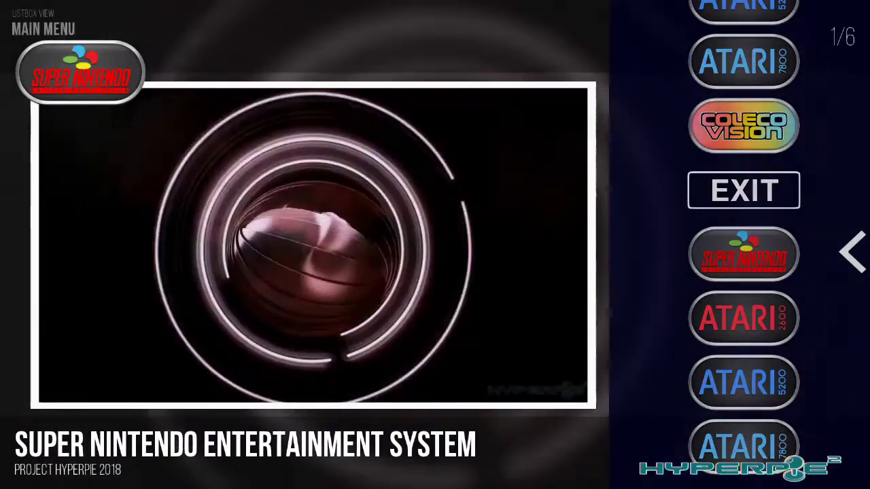
# - Open the Atari 2600 game list, browse from 2005 Minigame Multicart to Alien Greed 3, and return to the main menu
pyautogui.press('Down')
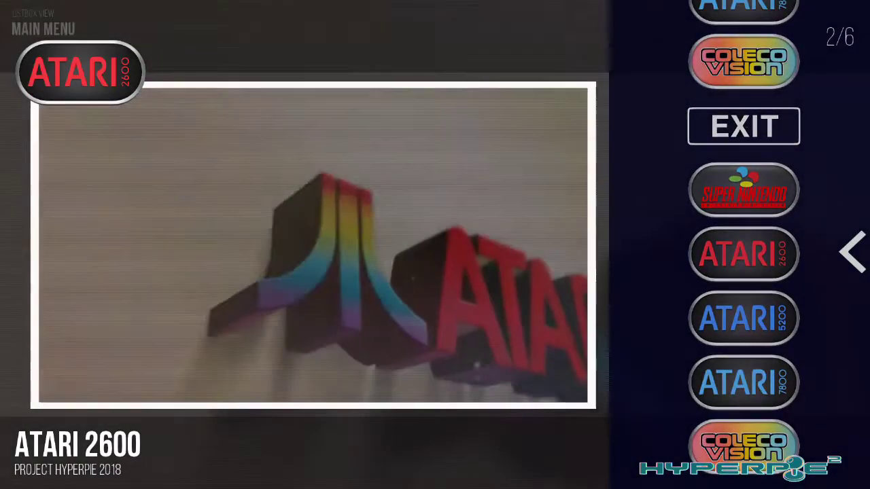
pyautogui.press('Return')
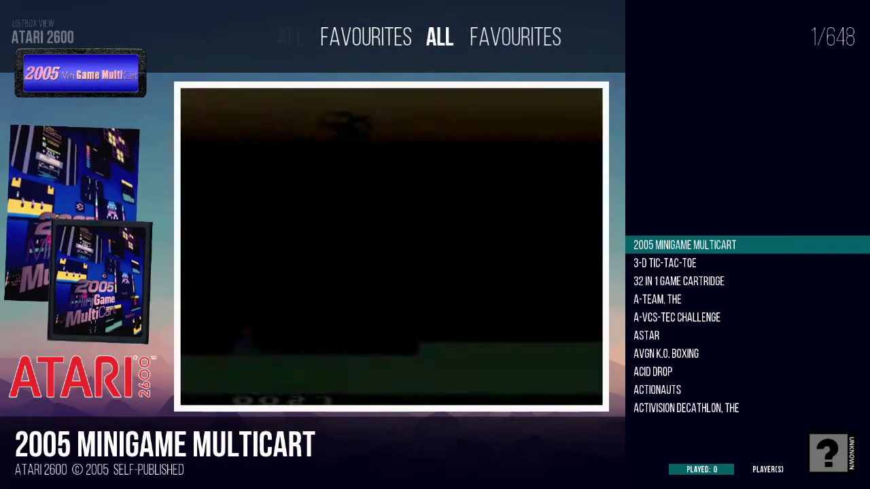
pyautogui.press('Down')
pyautogui.press('Down')
pyautogui.press('Down')
pyautogui.press('Up')
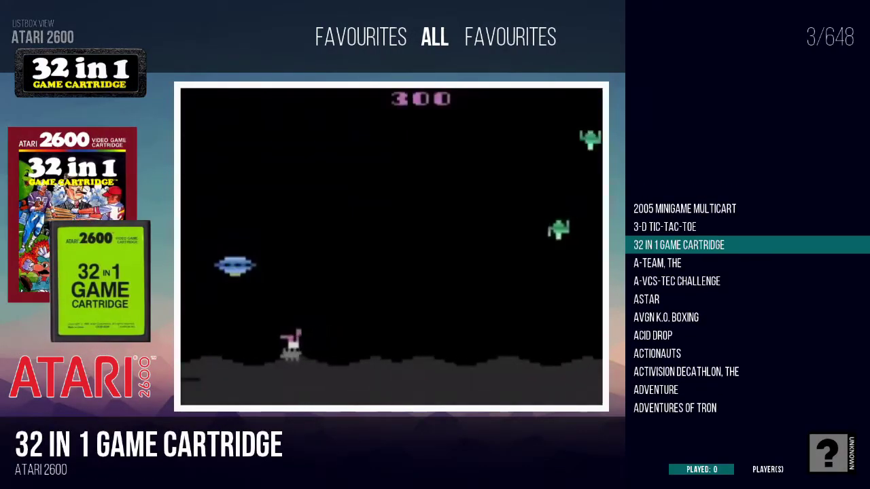
pyautogui.press('Down')
pyautogui.press('Down')
pyautogui.press('Down')
pyautogui.press('Down')
pyautogui.press('Down')
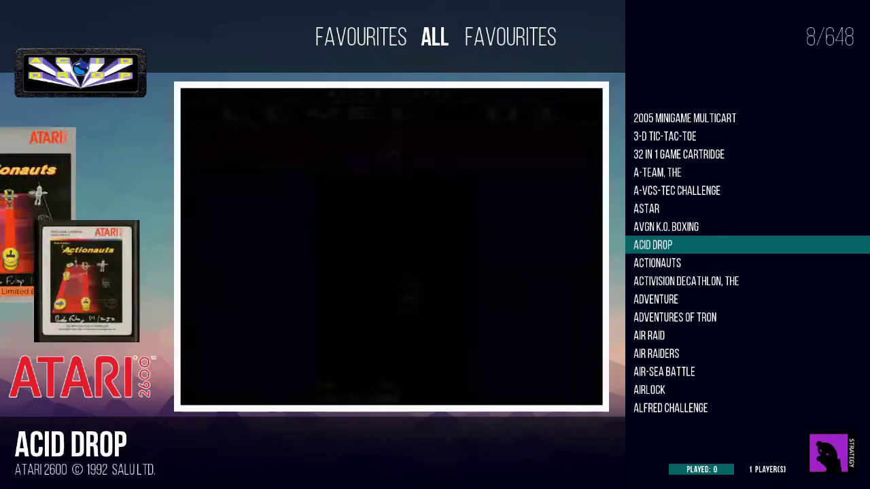
pyautogui.press('Up')
pyautogui.press('Up')
pyautogui.press('Up')
pyautogui.press('Up')
pyautogui.press('Up')
pyautogui.press('Up')
pyautogui.press('Down')
pyautogui.press('Down')
pyautogui.press('Down')
pyautogui.press('Down')
pyautogui.press('Down')
pyautogui.press('Down')
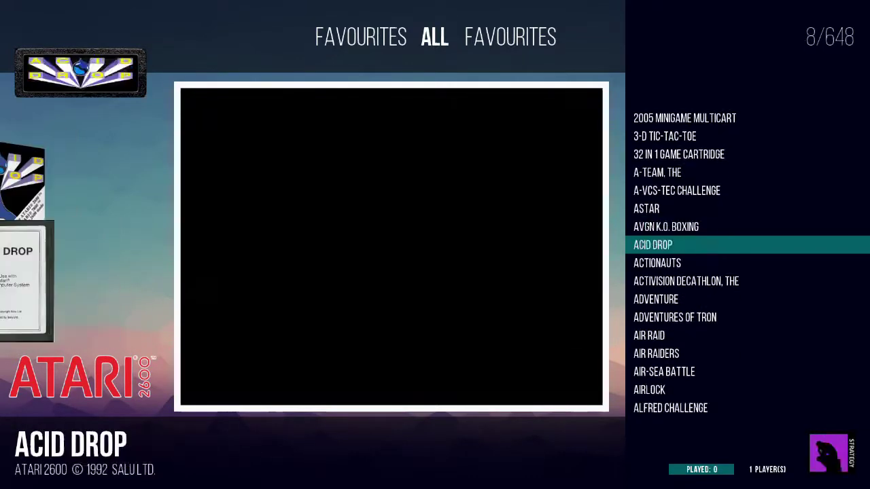
pyautogui.press('Up')
pyautogui.press('Up')
pyautogui.press('Up')
pyautogui.press('Down')
pyautogui.press('Down')
pyautogui.press('Down')
pyautogui.press('Down')
pyautogui.press('Down')
pyautogui.press('Down')
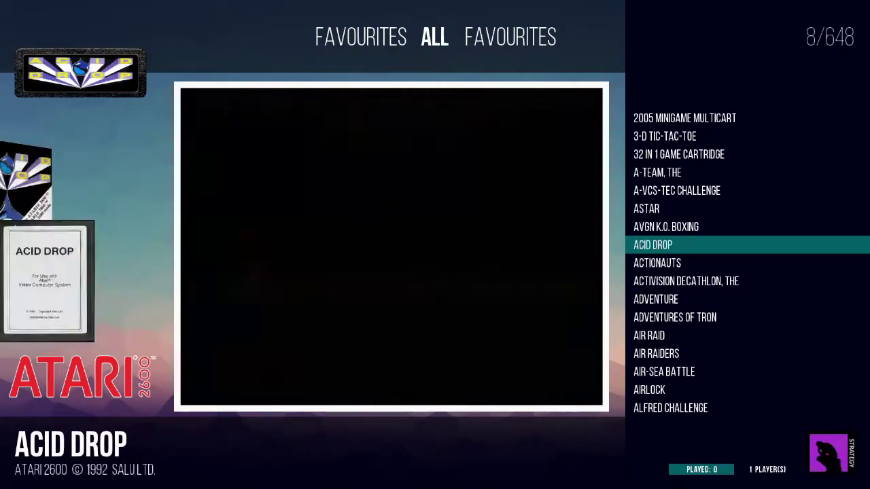
pyautogui.press('Down')
pyautogui.press('Down')
pyautogui.press('Down')
pyautogui.press('Down')
pyautogui.press('Down')
pyautogui.press('Down')
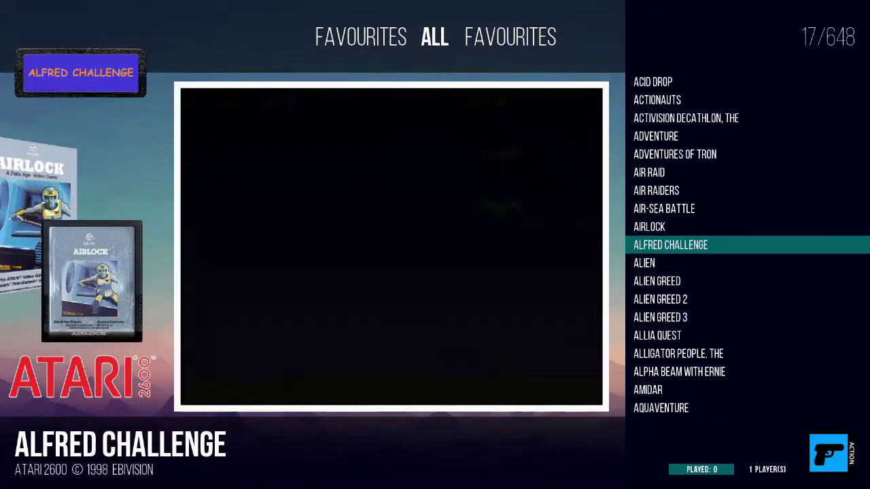
pyautogui.press('Down')
pyautogui.press('Down')
pyautogui.press('Down')
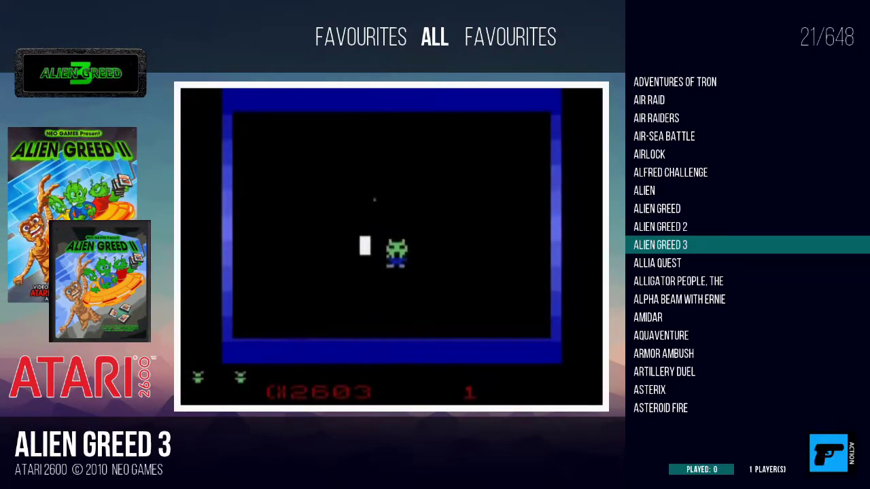
pyautogui.press('Escape')
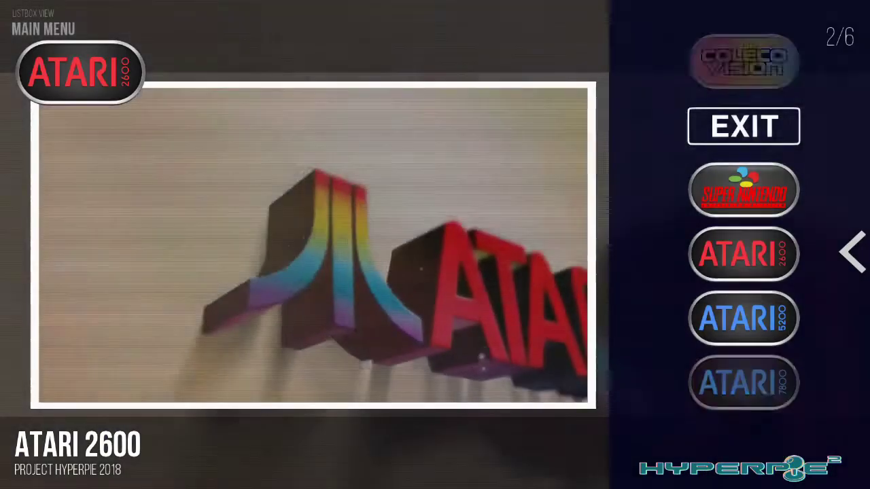
# - Open the Atari 5200 game list, browse from Activision Decathlon, The to Dig Dug, and return to the main menu
pyautogui.press('Down')
pyautogui.press('Return')
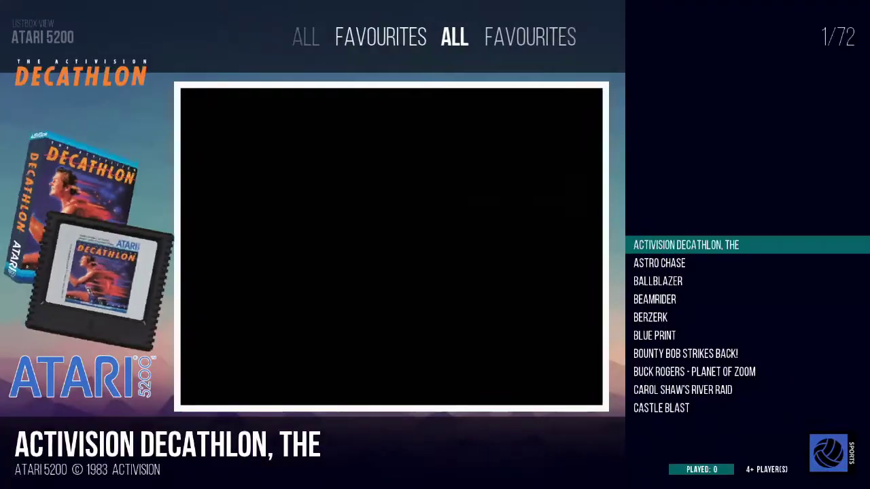
pyautogui.press('Down')
pyautogui.press('Down')
pyautogui.press('Down')
pyautogui.press('Down')
pyautogui.press('Down')
pyautogui.press('Down')
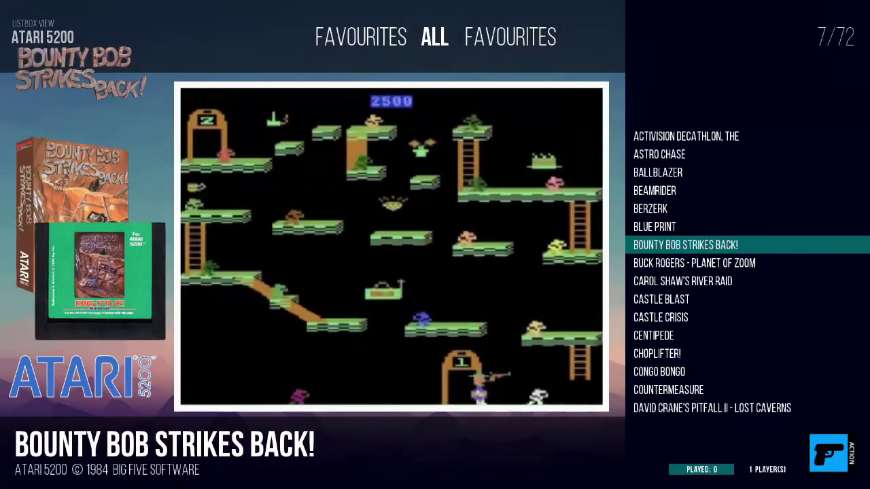
pyautogui.press('Down')
pyautogui.press('Down')
pyautogui.press('Down')
pyautogui.press('Down')
pyautogui.press('Down')
pyautogui.press('Down')
pyautogui.press('Down')
pyautogui.press('Down')
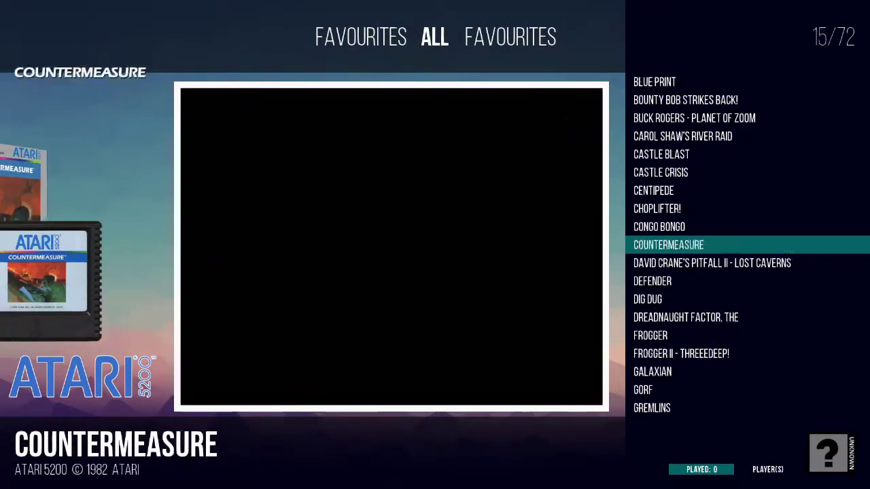
pyautogui.press('Down')
pyautogui.press('Down')
pyautogui.press('Down')
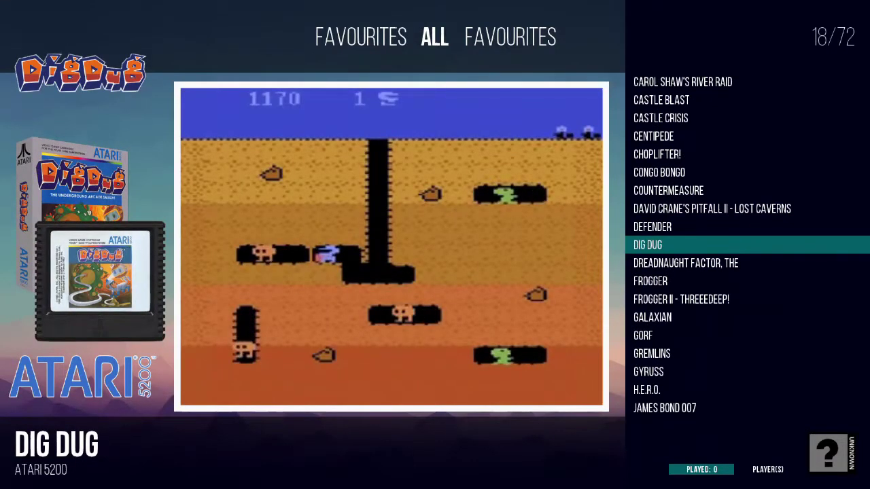
pyautogui.press('Escape')
# - Open the Atari 7800 game list, browse its titles as far as Crossbow, and return to the main menu
pyautogui.press('Down')
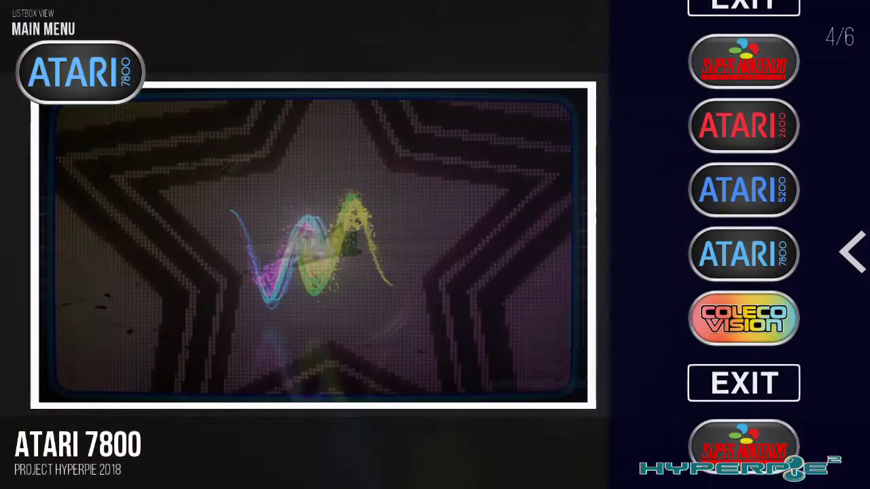
pyautogui.press('Return')
pyautogui.press('Down')
pyautogui.press('Down')
pyautogui.press('Down')
pyautogui.press('Down')
pyautogui.press('Down')
pyautogui.press('Down')
pyautogui.press('Down')
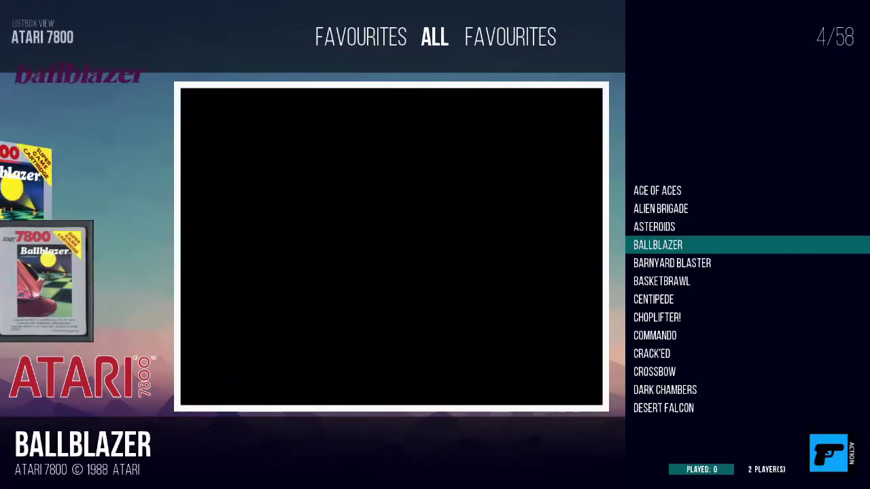
pyautogui.press('Down')
pyautogui.press('Down')
pyautogui.press('Down')
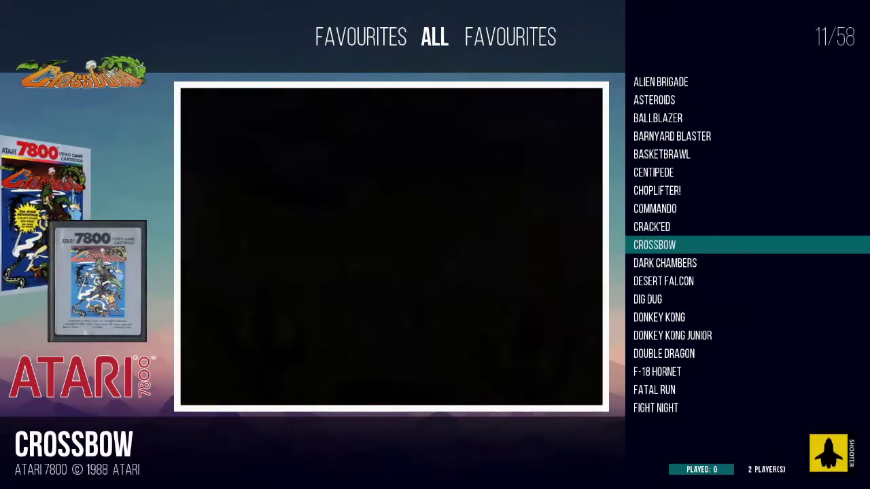
pyautogui.press('Escape')
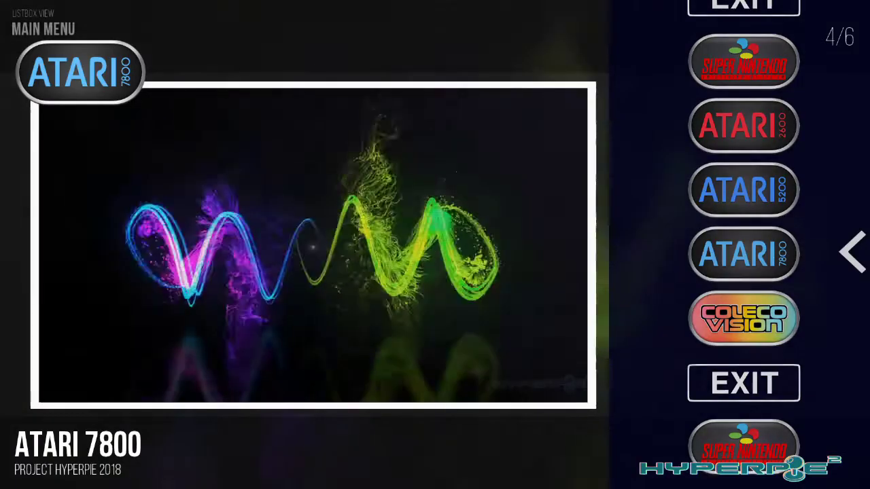
# - Open the ColecoVision game list, browse down to Cosmo Fighter III and back to Cosmic Crisis, and return to the main menu
pyautogui.press('Down')
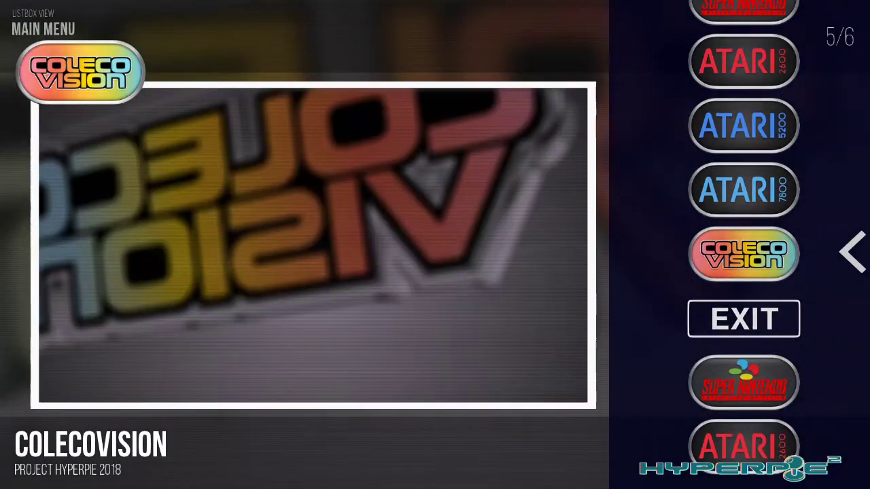
pyautogui.press('Return')
pyautogui.press('Down')
pyautogui.press('Down')
pyautogui.press('Down')
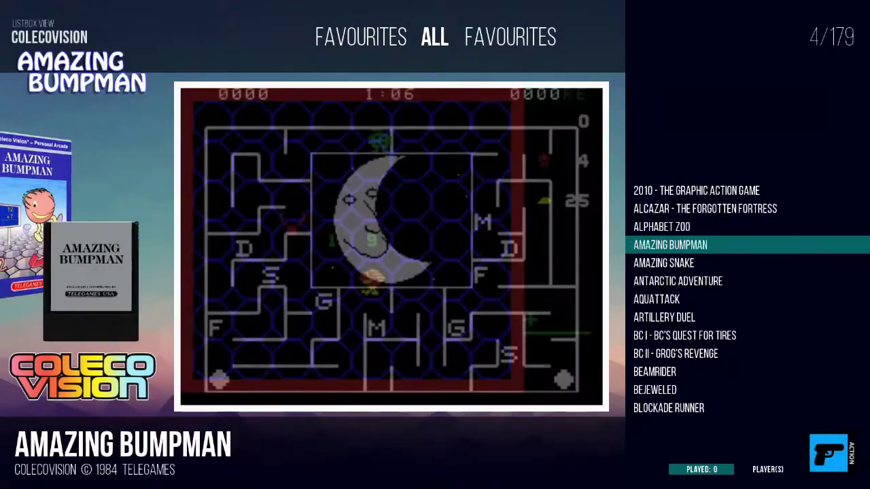
pyautogui.press('Down')
pyautogui.press('Down')
pyautogui.press('Down')
pyautogui.press('Down')
pyautogui.press('Down')
pyautogui.press('Down')
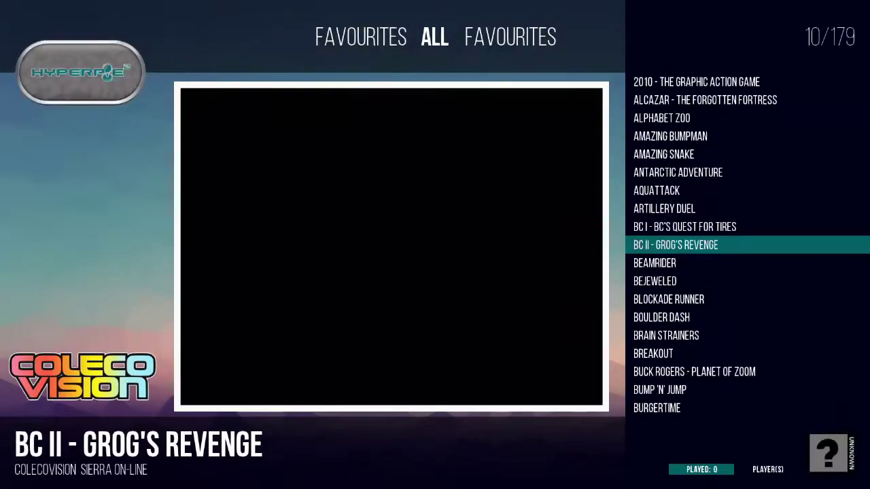
pyautogui.press('Down')
pyautogui.press('Down')
pyautogui.press('Down')
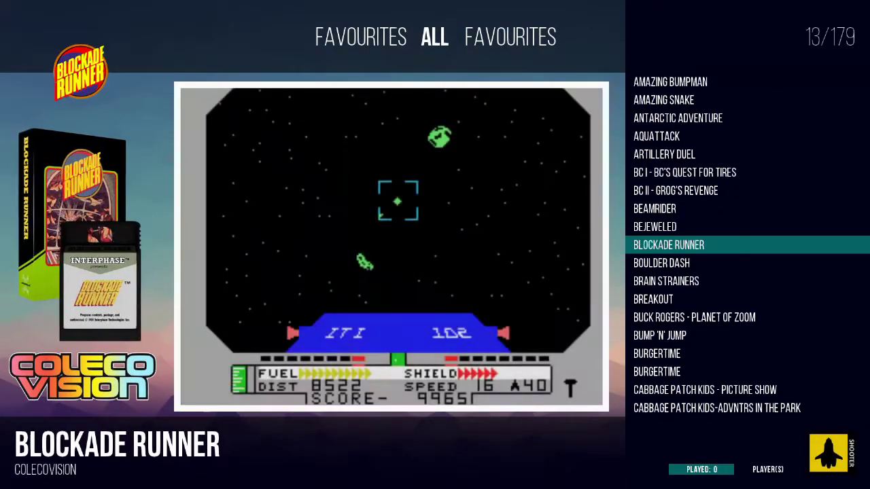
pyautogui.press('Down')
pyautogui.press('Down')
pyautogui.press('Down')
pyautogui.press('Down')
pyautogui.press('Down')
pyautogui.press('Down')
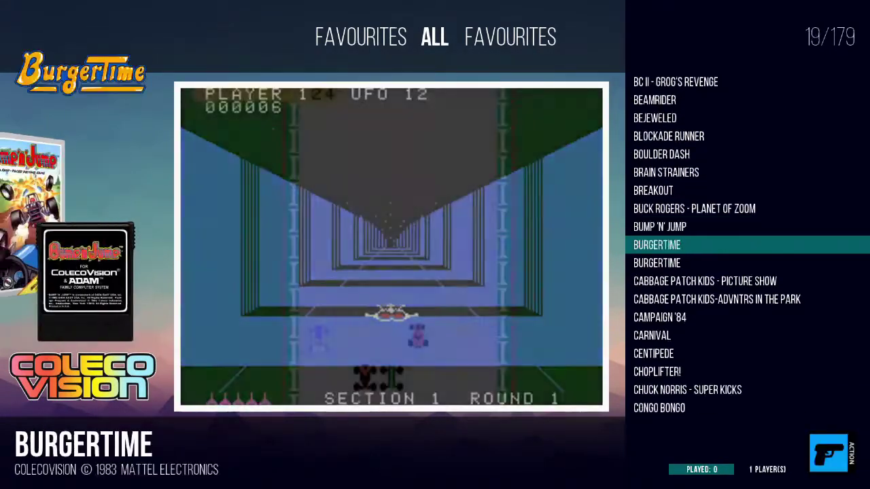
pyautogui.press('Down')
pyautogui.press('Down')
pyautogui.press('Down')
pyautogui.press('Down')
pyautogui.press('Down')
pyautogui.press('Down')
pyautogui.press('Down')
pyautogui.press('Down')
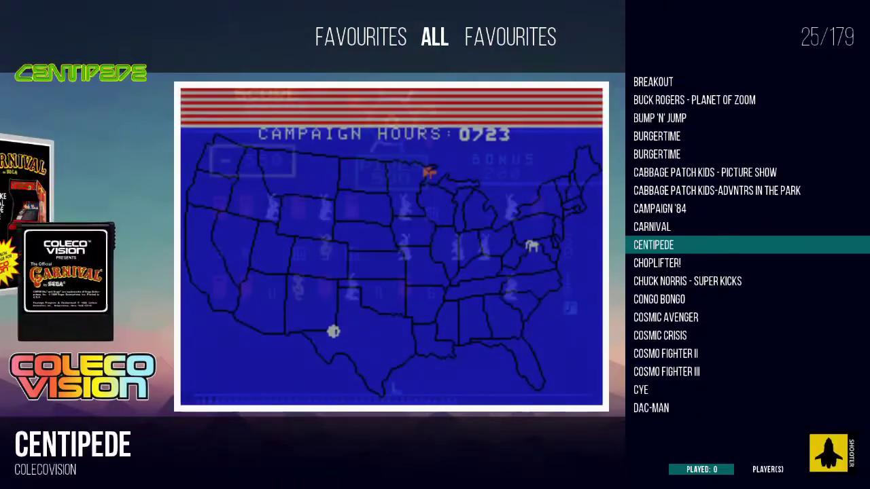
pyautogui.press('Down')
pyautogui.press('Down')
pyautogui.press('Down')
pyautogui.press('Down')
pyautogui.press('Down')
pyautogui.press('Down')
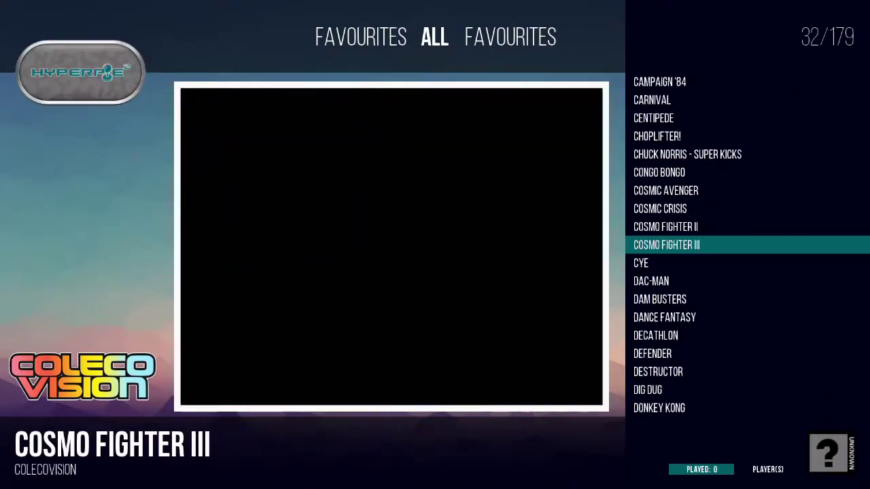
pyautogui.press('Up')
pyautogui.press('Up')
pyautogui.press('Up')
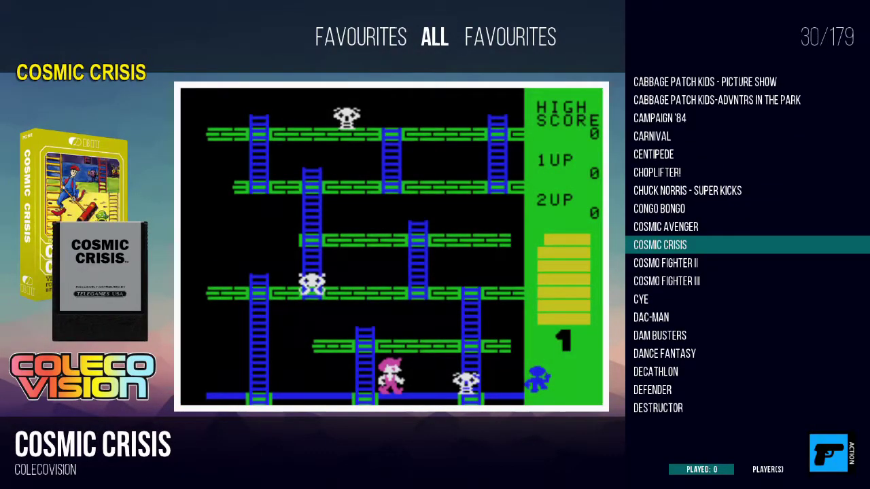
pyautogui.press('Escape')
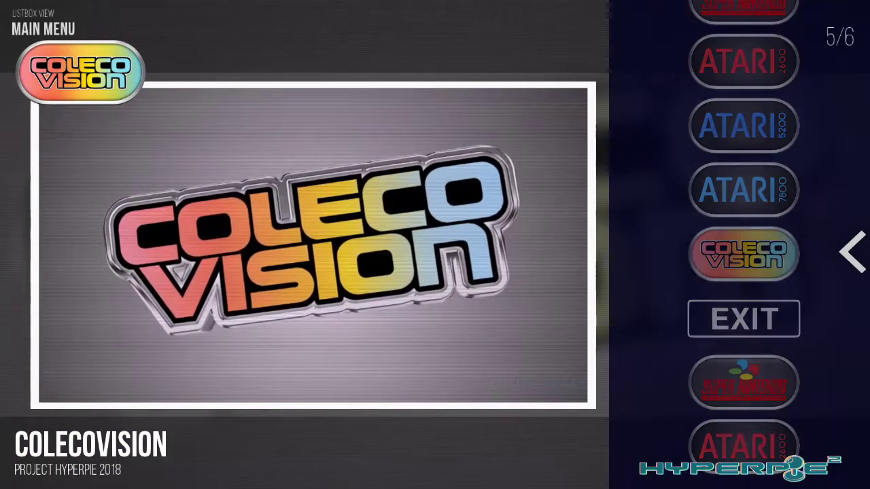
# - Open the Super Nintendo Entertainment System game list, browse from Clue to Death and Return of Superman, The, and return to the main menu
pyautogui.press('Down')
pyautogui.press('Down')
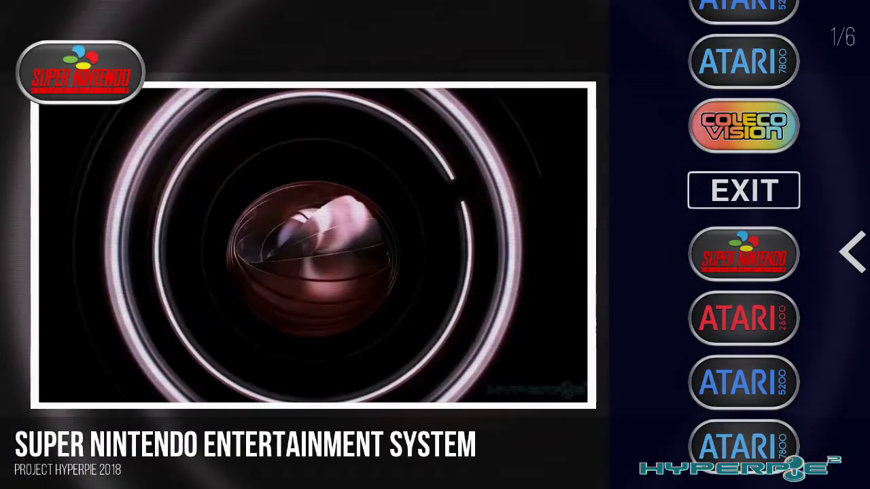
pyautogui.press('Return')
pyautogui.press('Down')
pyautogui.press('Down')
pyautogui.press('Down')
pyautogui.press('Down')
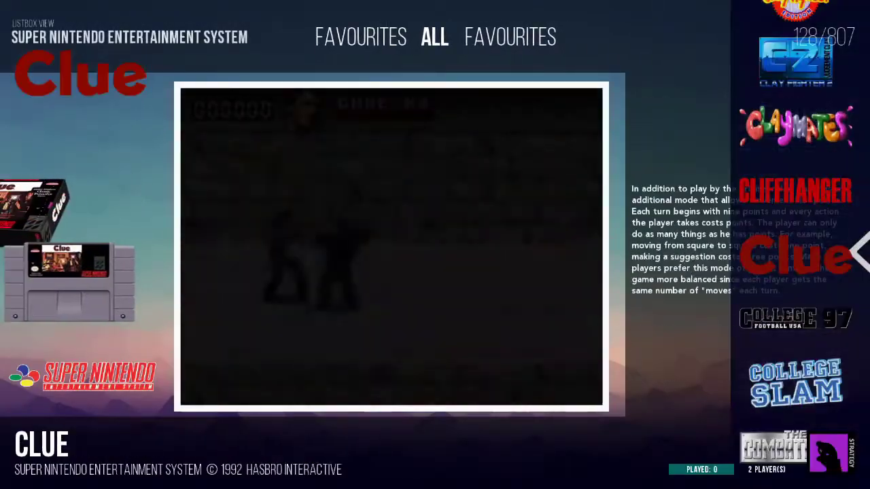
pyautogui.press('Down')
pyautogui.press('Down')
pyautogui.press('Down')
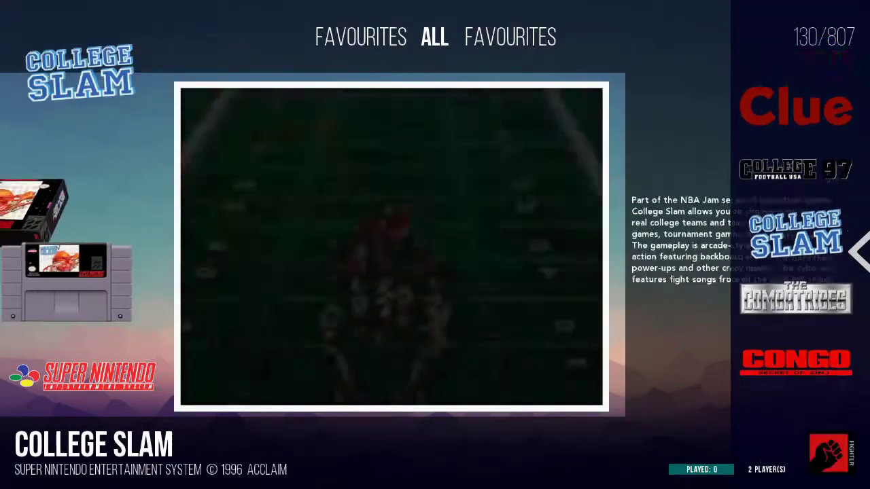
pyautogui.press('Down')
pyautogui.press('Down')
pyautogui.press('Down')
pyautogui.press('Down')
pyautogui.press('Down')
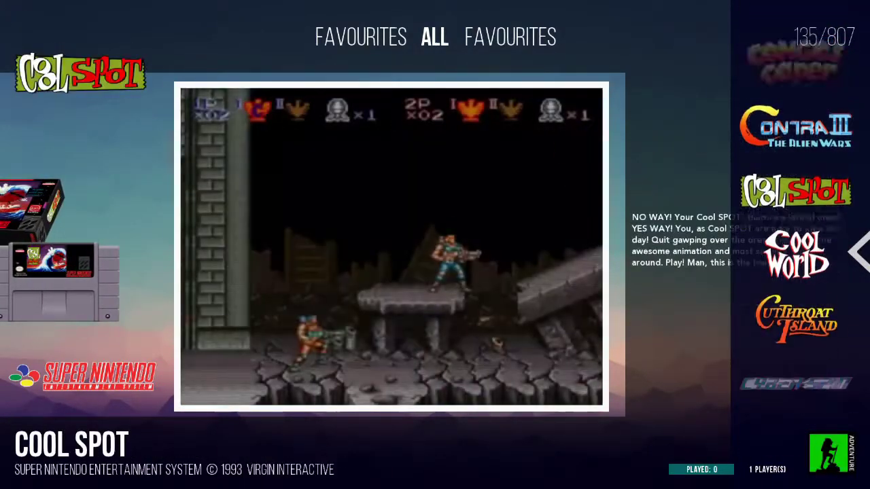
pyautogui.press('Down')
pyautogui.press('Down')
pyautogui.press('Down')
pyautogui.press('Down')
pyautogui.press('Down')
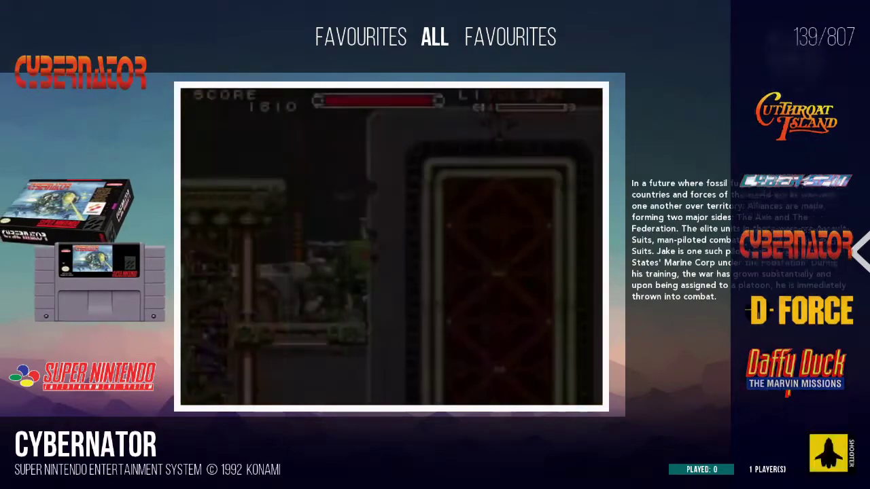
pyautogui.press('Down')
pyautogui.press('Down')
pyautogui.press('Down')
pyautogui.press('Down')
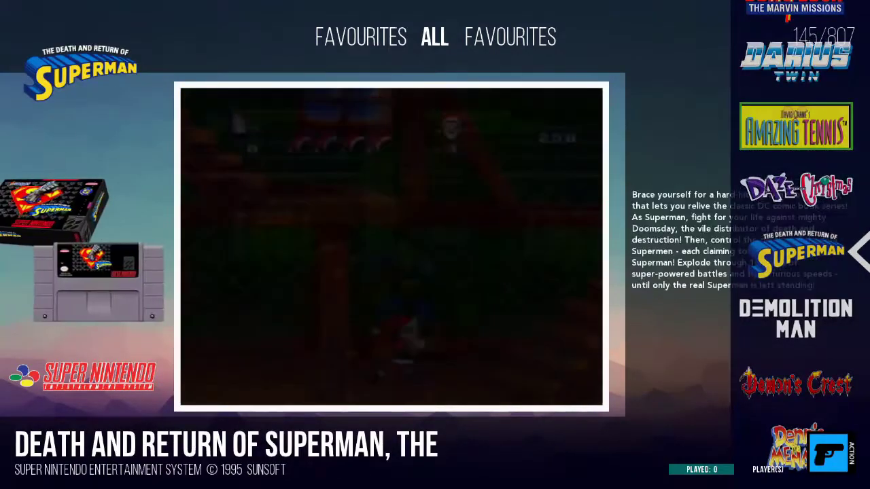
pyautogui.press('Escape')
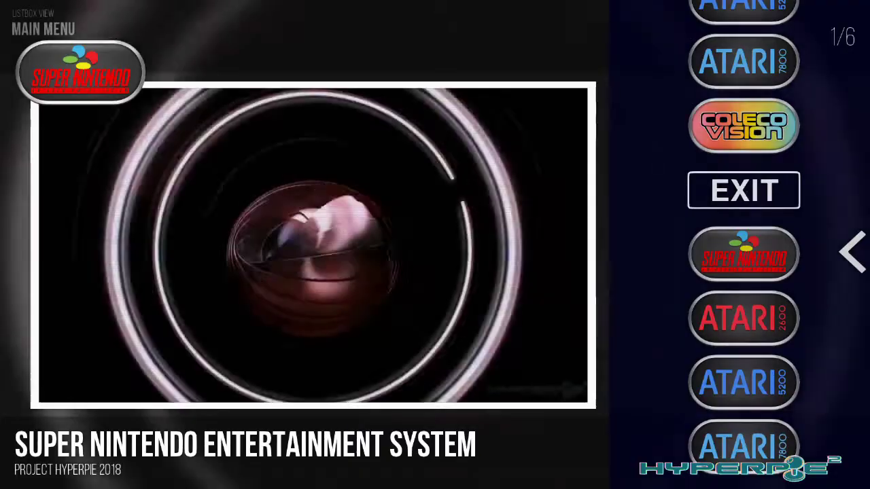
# - Open the Atari 2600 game list, browse down to Amidar and back to Alien Greed 2, and return to the main menu
pyautogui.press('Down')
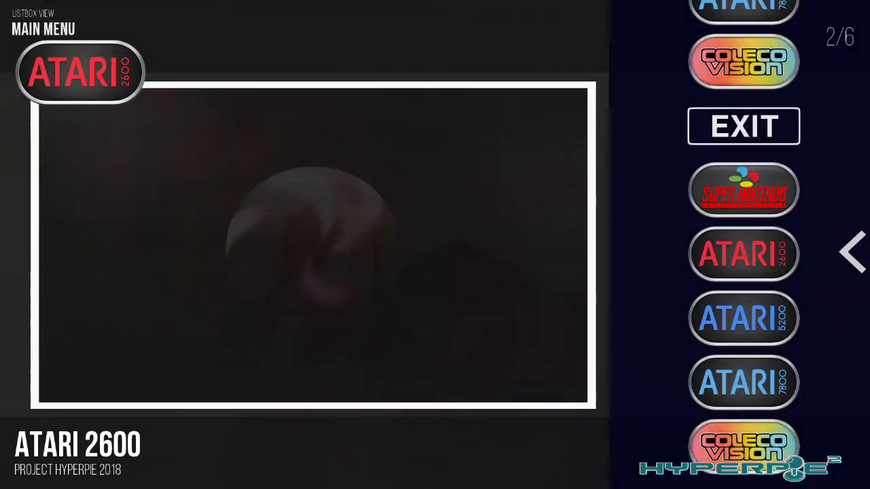
pyautogui.press('Return')
pyautogui.press('Down')
pyautogui.press('Down')
pyautogui.press('Down')
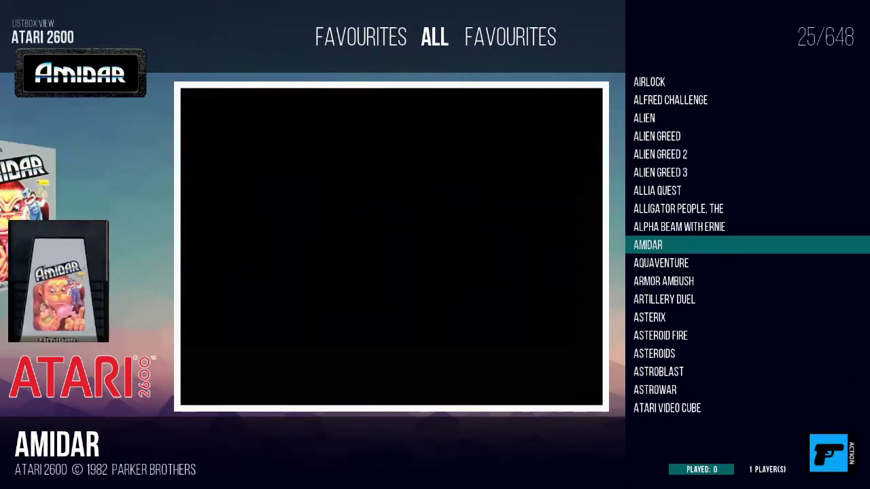
pyautogui.press('Up')
pyautogui.press('Up')
pyautogui.press('Up')
pyautogui.press('Up')
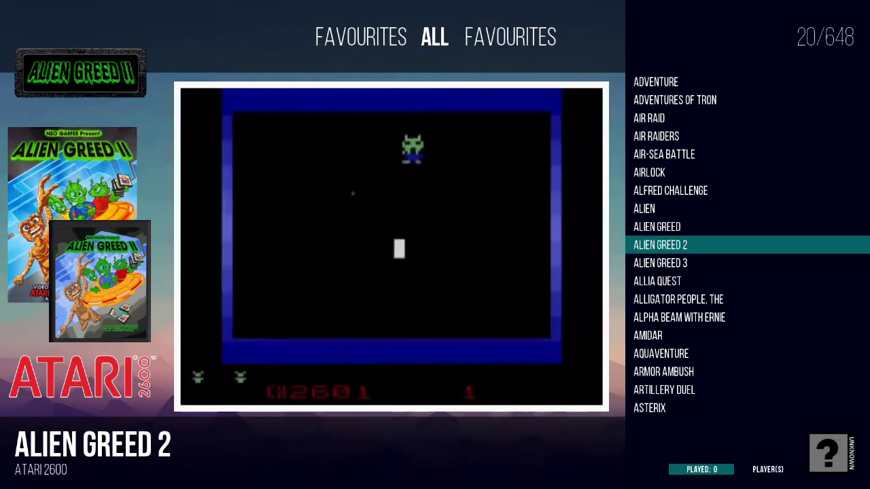
pyautogui.press('Escape')
# - Reopen the Super Nintendo game list, browse back and forth between Death and Return of Superman and Daffy Duck - The Marvin Missions, and return to the main menu
pyautogui.press('Up')
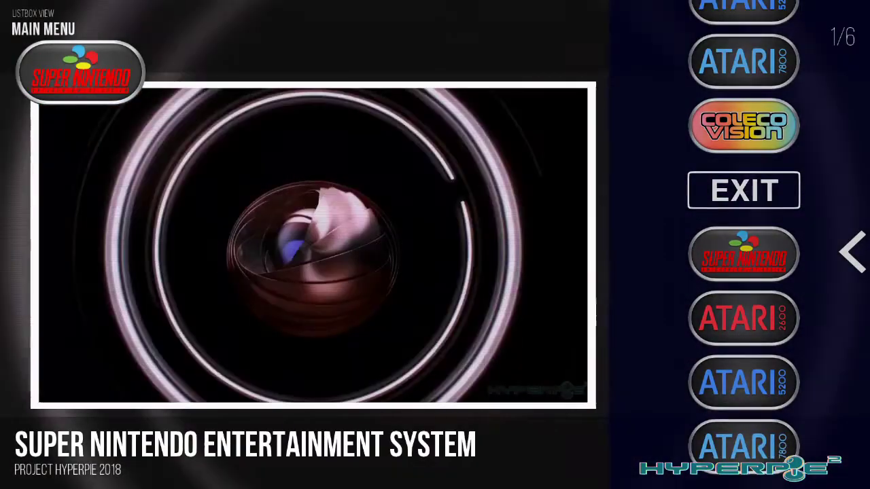
pyautogui.press('Return')
pyautogui.press('Down')
pyautogui.press('Down')
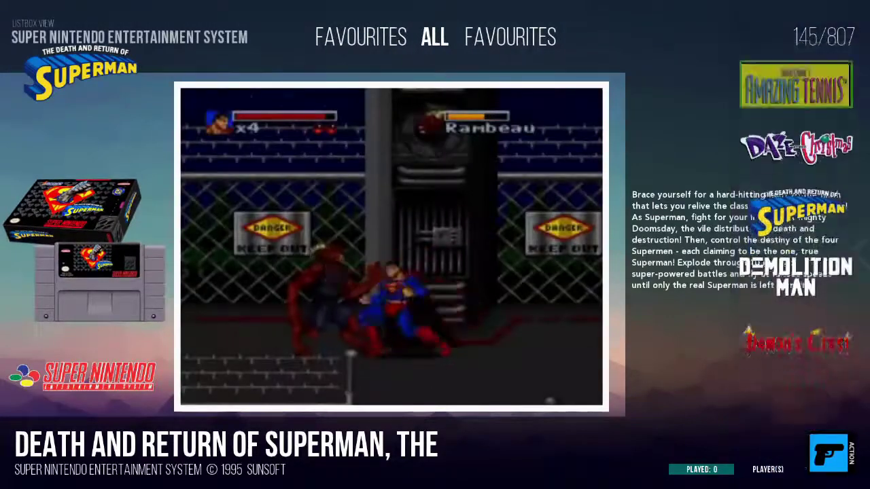
pyautogui.press('Down')
pyautogui.press('Up')
pyautogui.press('Up')
pyautogui.press('Up')
pyautogui.press('Up')
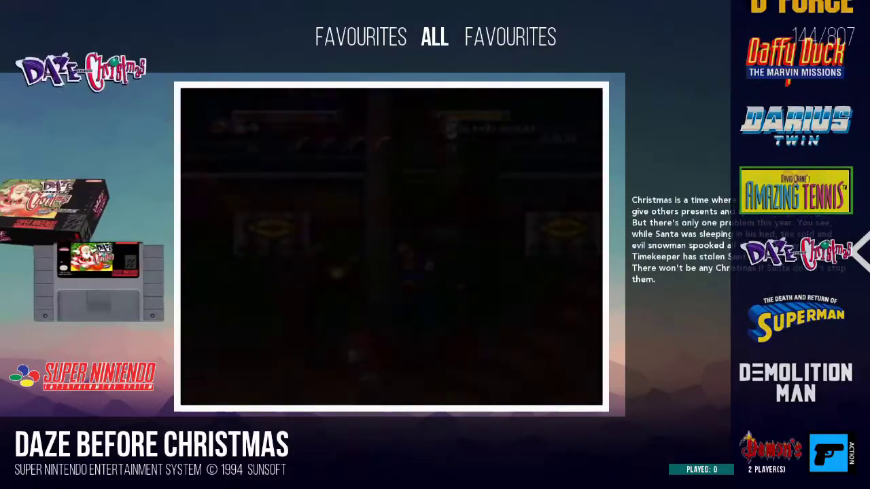
pyautogui.press('Down')
pyautogui.press('Down')
pyautogui.press('Down')
pyautogui.press('Up')
pyautogui.press('Up')
pyautogui.press('Up')
pyautogui.press('Up')
pyautogui.press('Up')
pyautogui.press('Up')
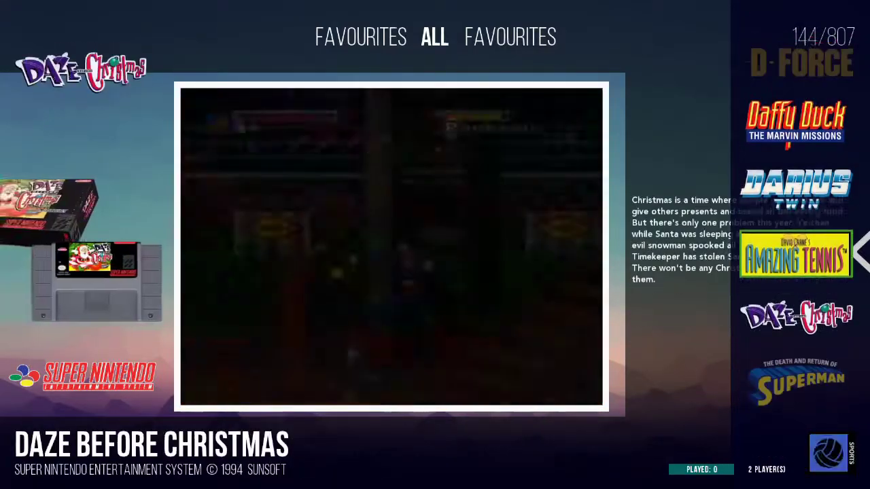
pyautogui.press('Up')
pyautogui.press('Up')
pyautogui.press('Down')
pyautogui.press('Down')
pyautogui.press('Down')
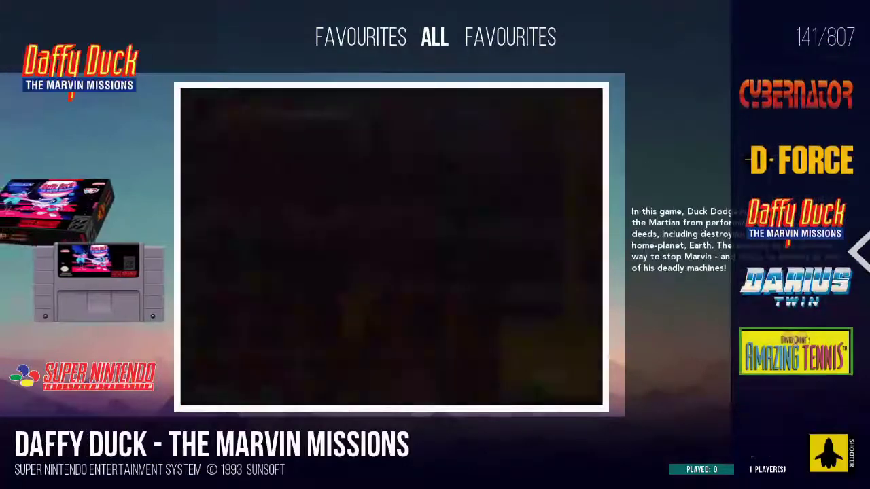
pyautogui.press('Up')
pyautogui.press('Up')
pyautogui.press('Down')
pyautogui.press('Down')
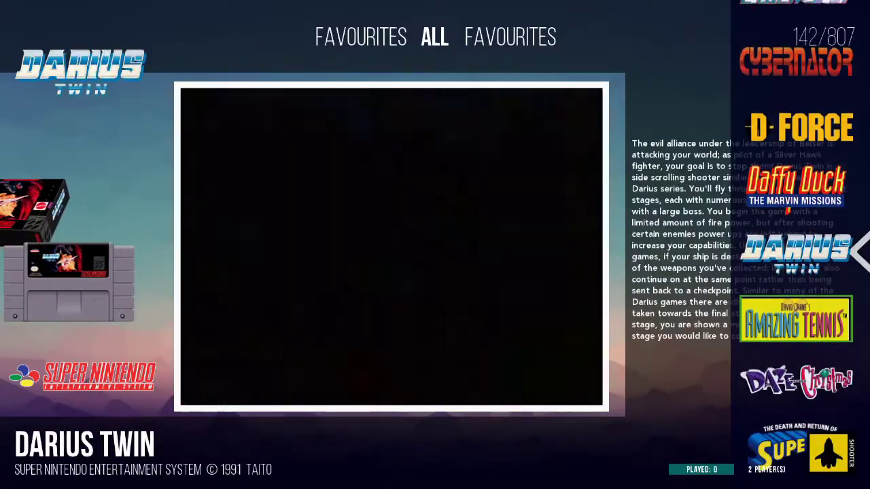
pyautogui.press('Up')
pyautogui.press('Up')
pyautogui.press('Down')
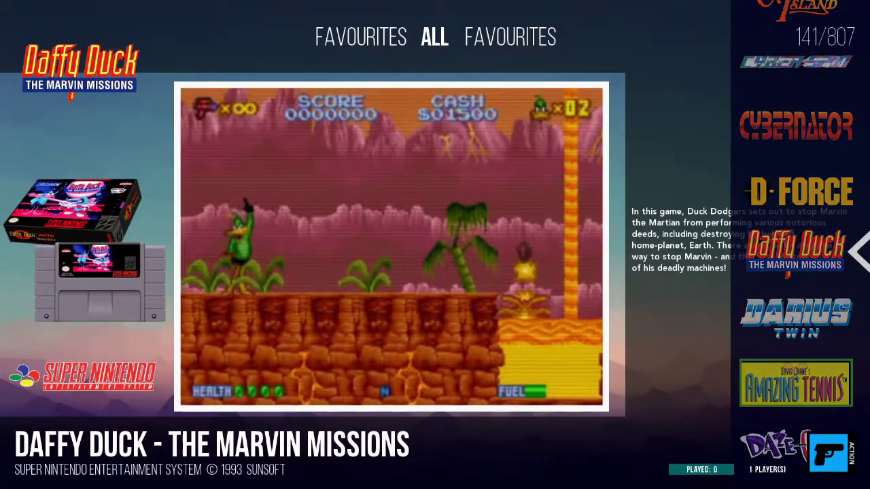
pyautogui.press('Escape')
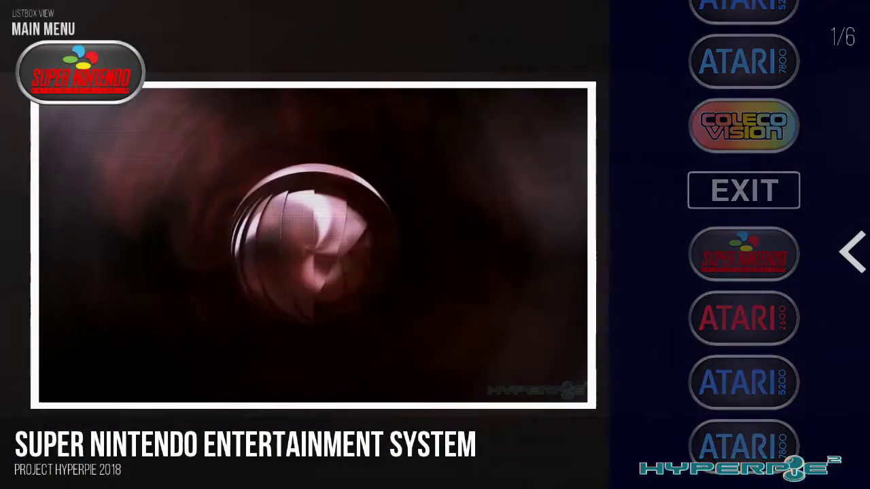
# - Choose the Exit entry in the main menu and confirm quitting Attract-Mode
pyautogui.press('Up')
pyautogui.press('Return')
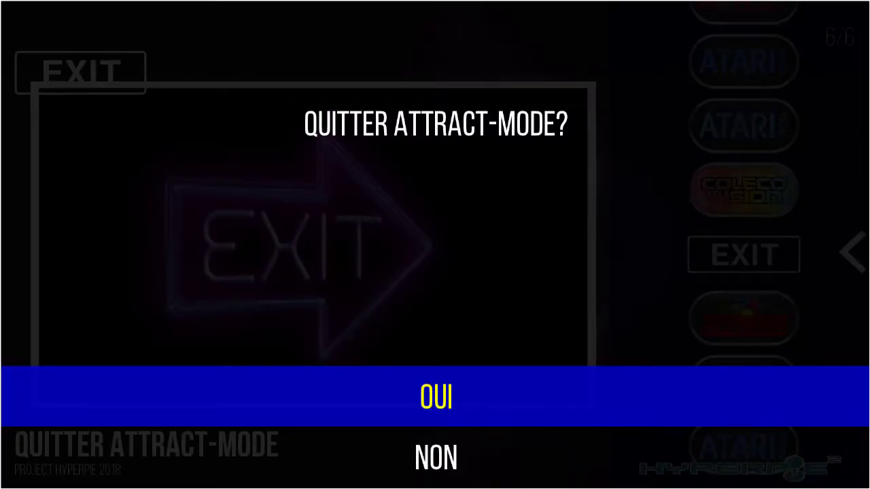
pyautogui.press('Return')
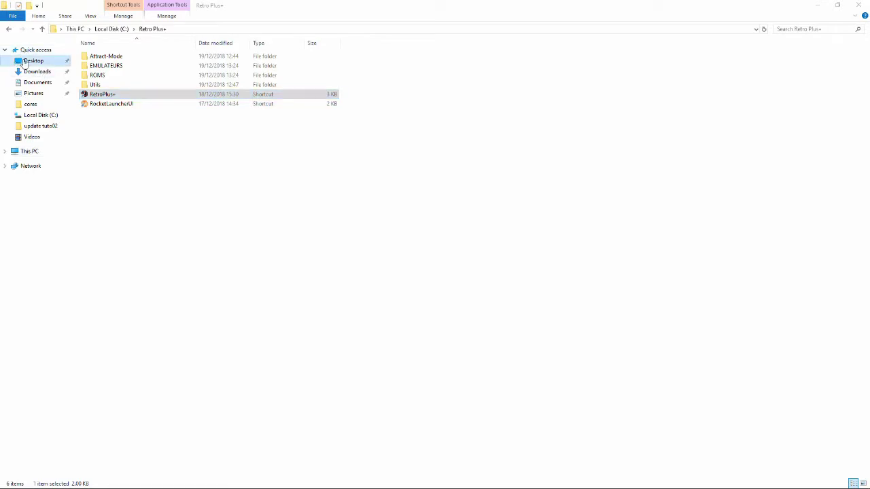
# - In File Explorer, open the Retro plus+ Installation TuTo 02 folder on the Desktop to view its archive files
pyautogui.click(32, 61)
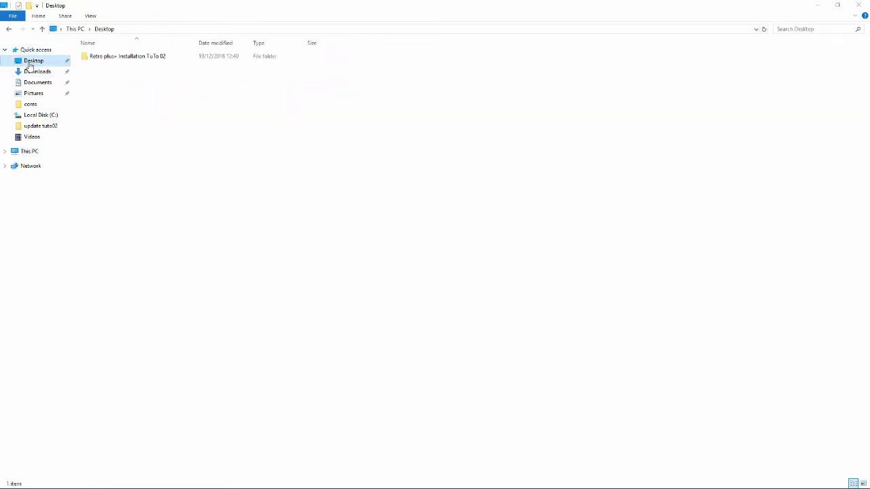
pyautogui.doubleClick(108, 58)
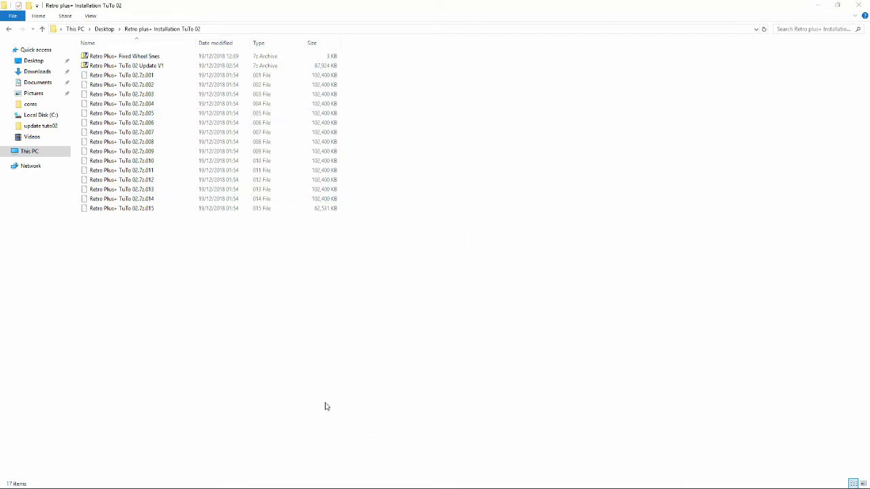
pyautogui.moveTo(139, 483)
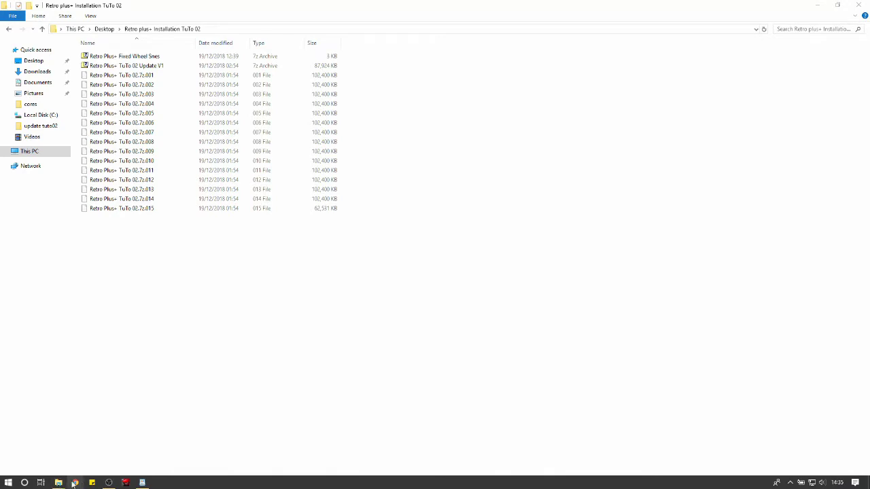
# - Open the ROMS folder inside Retro Plus+ on Local Disk (C:) to view the system folders
pyautogui.click(77, 30)
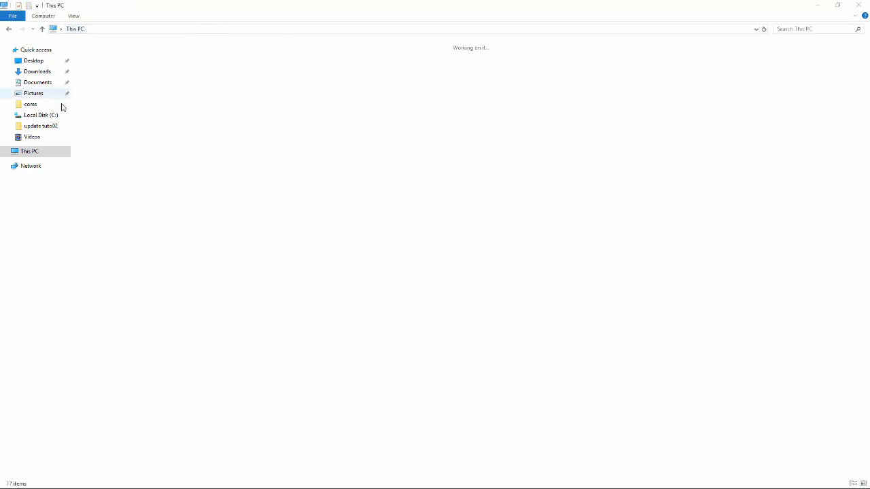
pyautogui.doubleClick(150, 144)
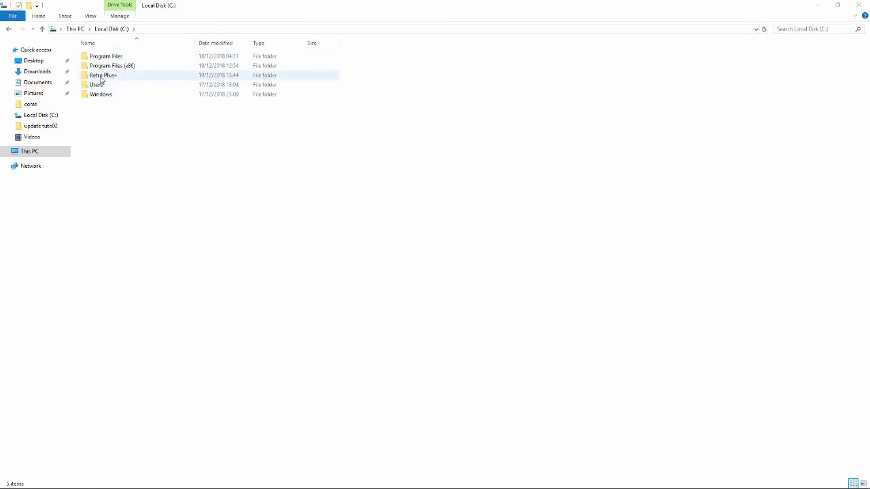
pyautogui.doubleClick(100, 76)
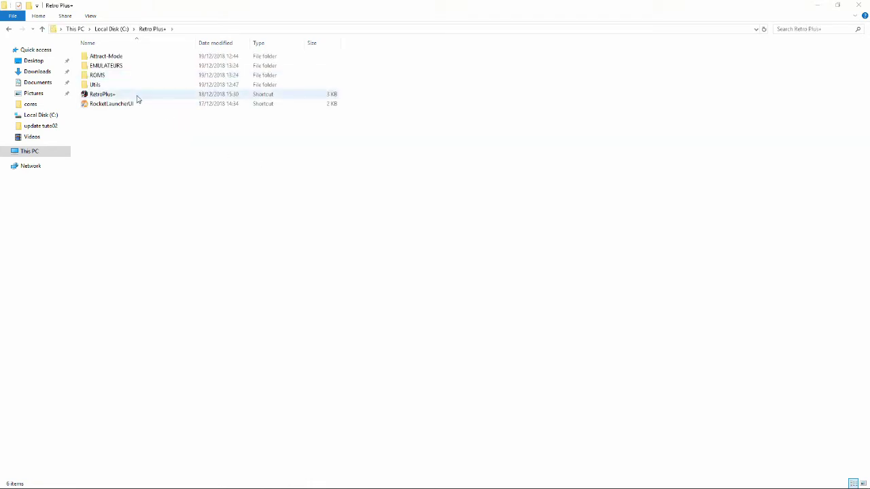
pyautogui.doubleClick(97, 75)
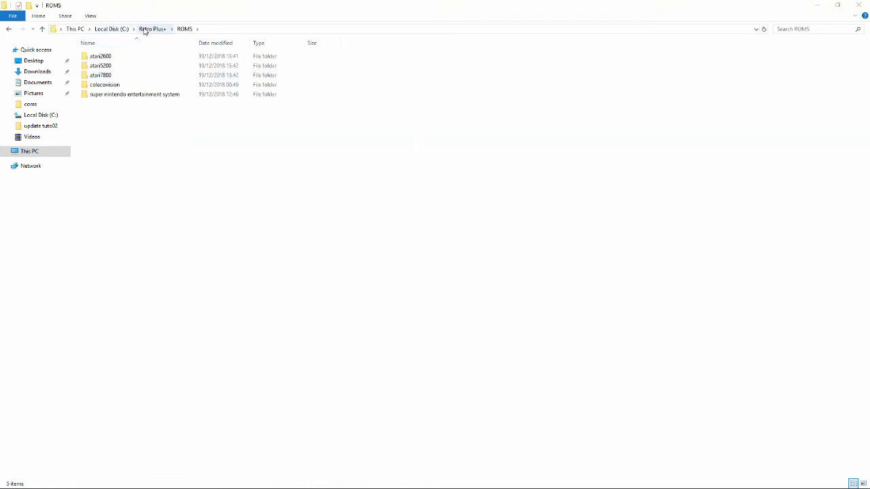
# - Go back to Local Disk (C:), view the contents of the Users folder, and close the File Explorer window
pyautogui.click(144, 29)
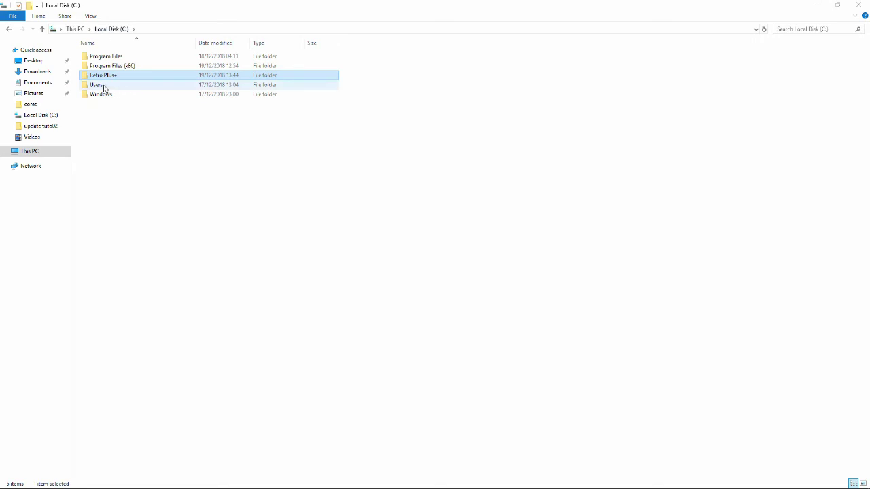
pyautogui.doubleClick(97, 84)
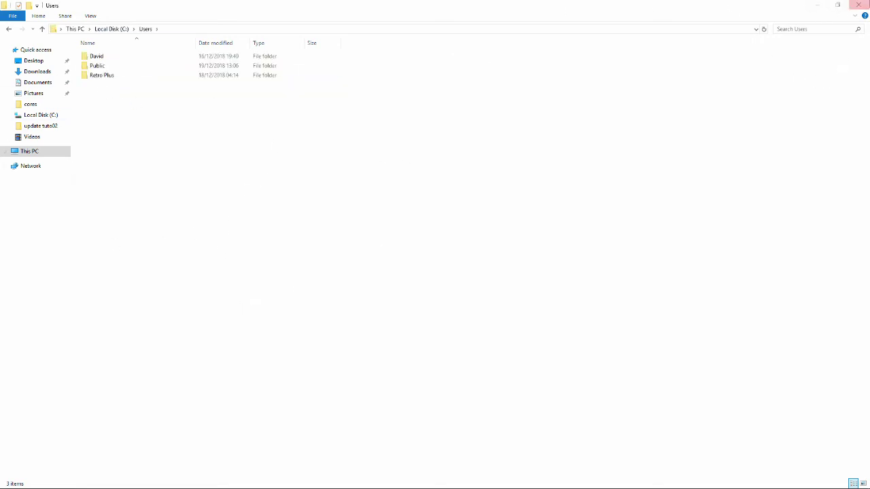
pyautogui.click(860, 5)
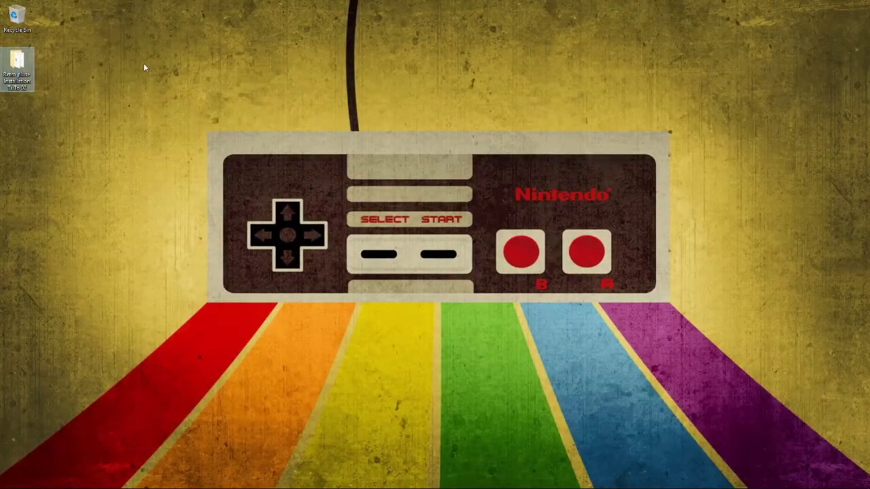